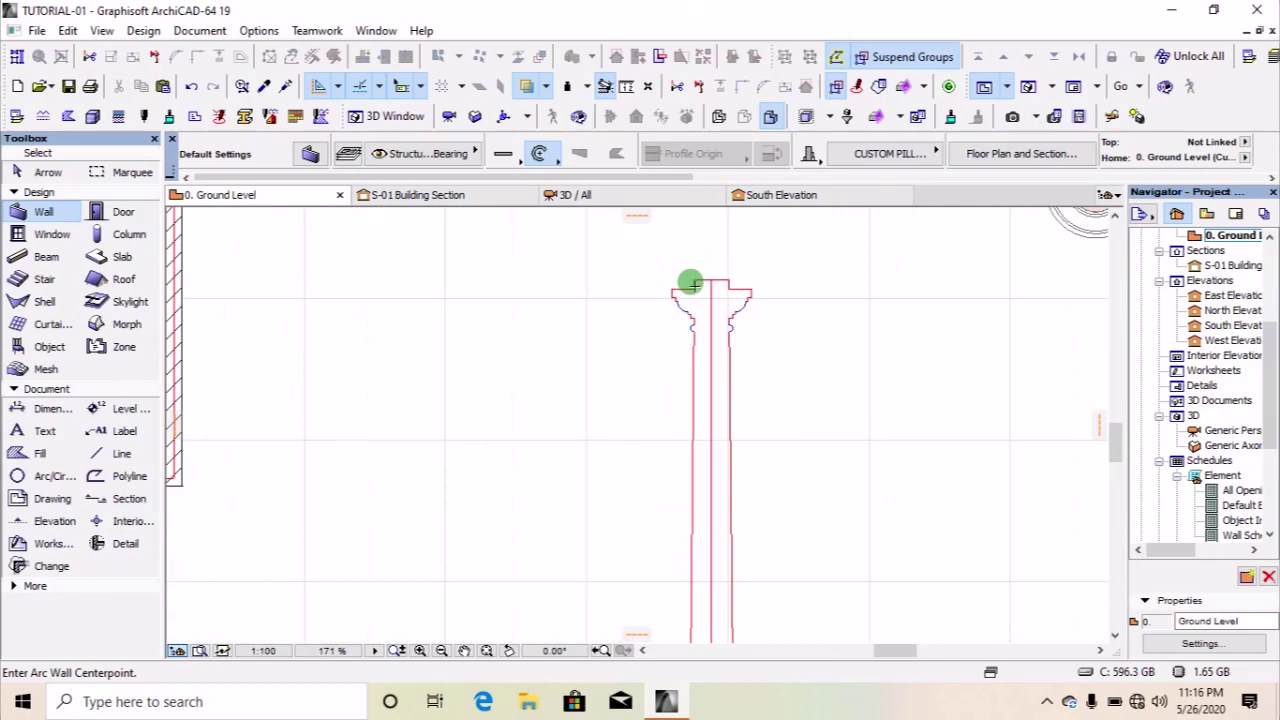
Examine the column profile on the ground floor plan, from the stepped capital and centre line down to the base.
scroll(693, 284, down, 3)
scroll(694, 274, down, 1)
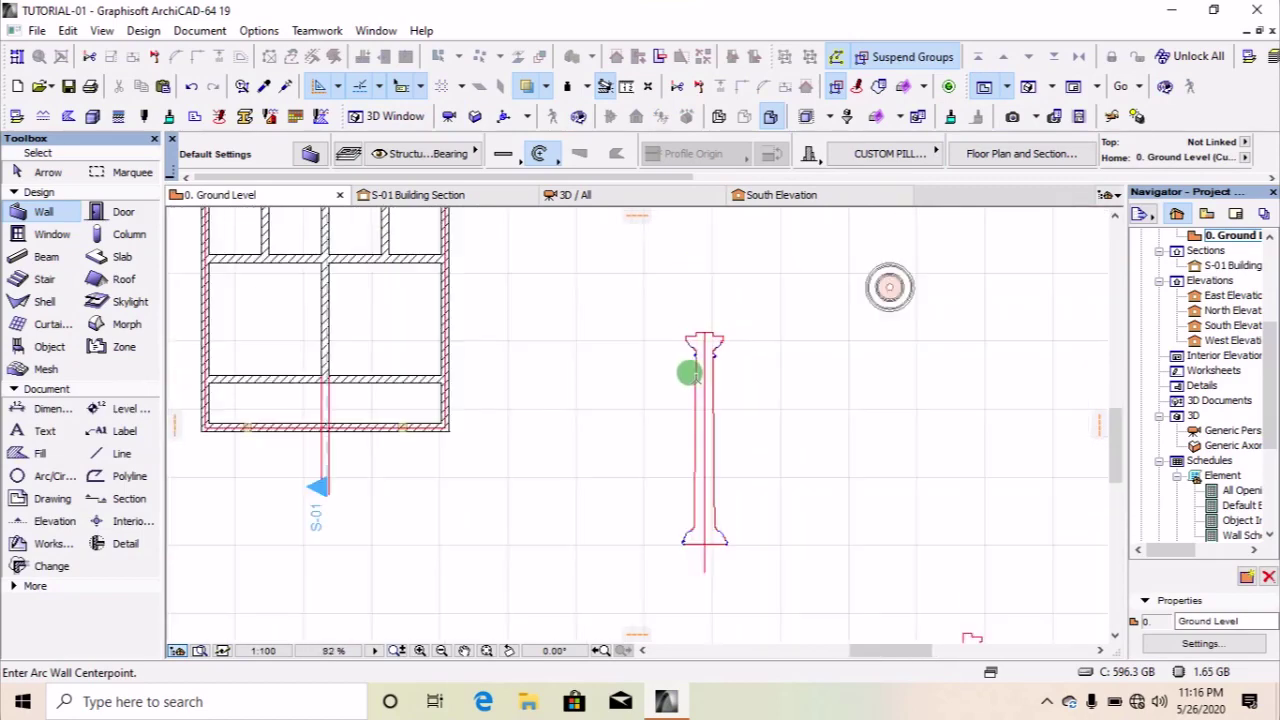
scroll(883, 275, up, 7)
scroll(905, 322, down, 4)
scroll(610, 330, down, 4)
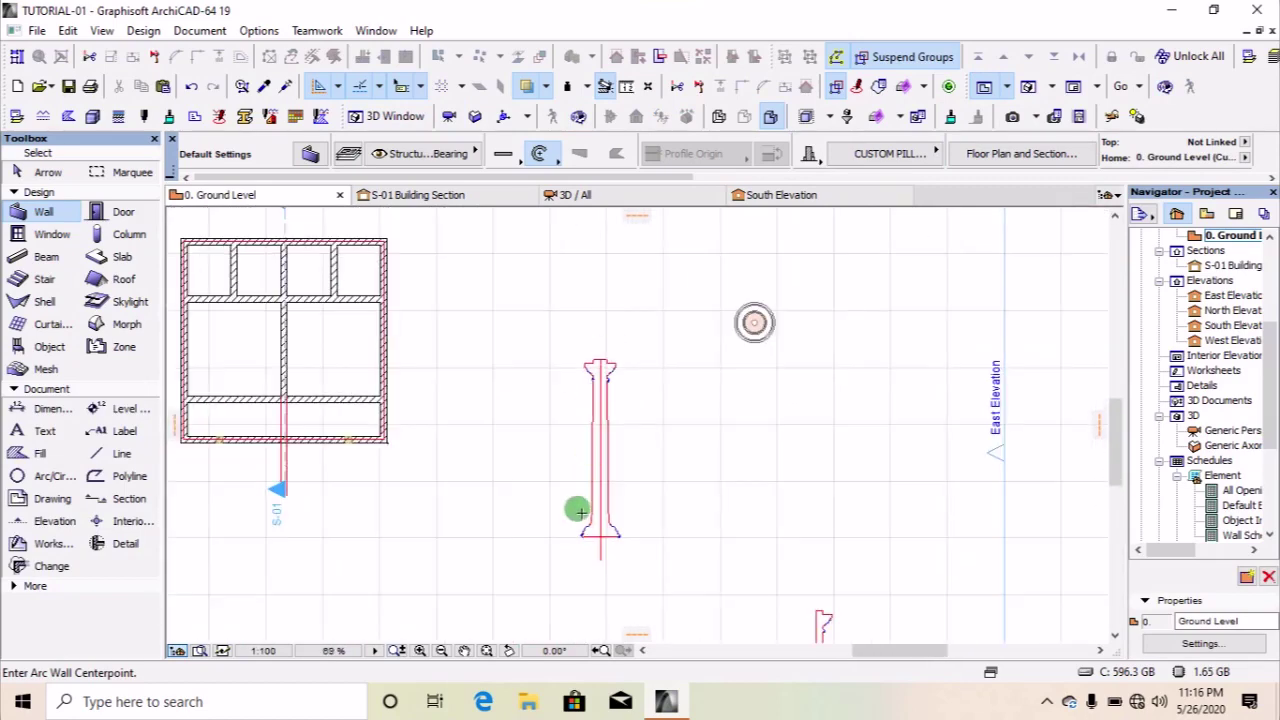
scroll(585, 463, up, 4)
scroll(616, 287, up, 8)
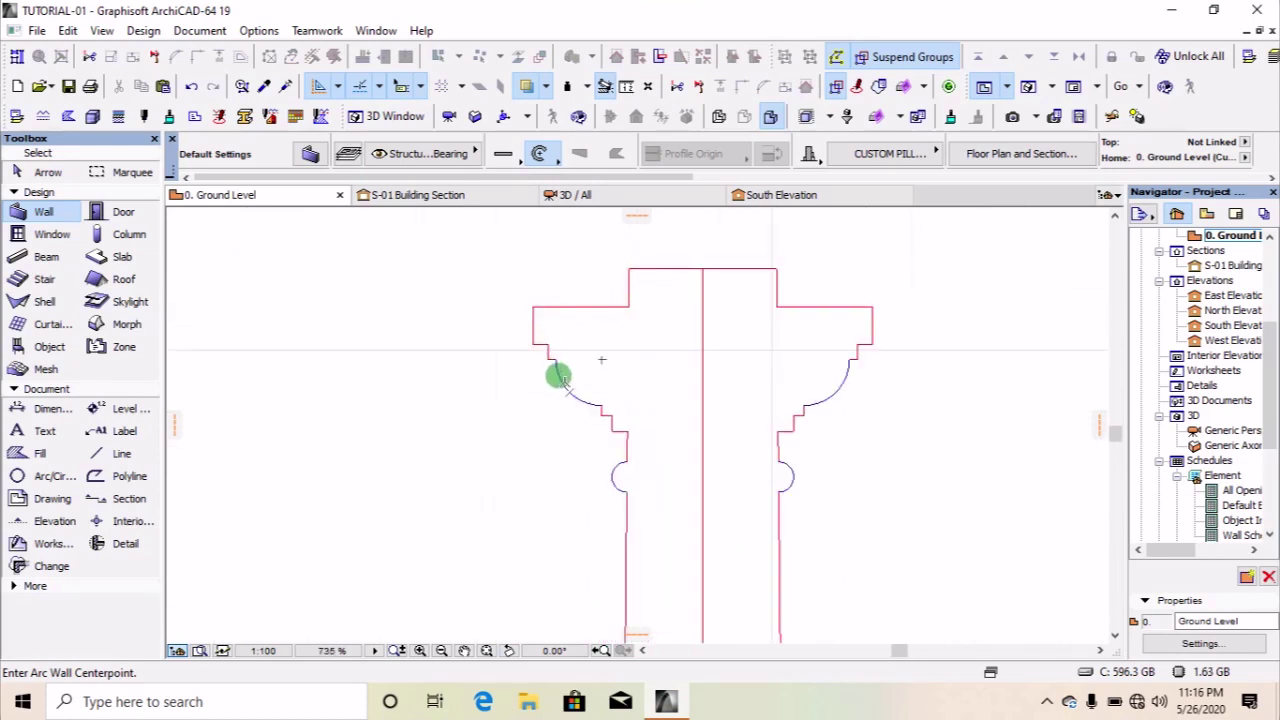
scroll(640, 309, down, 7)
scroll(825, 333, up, 8)
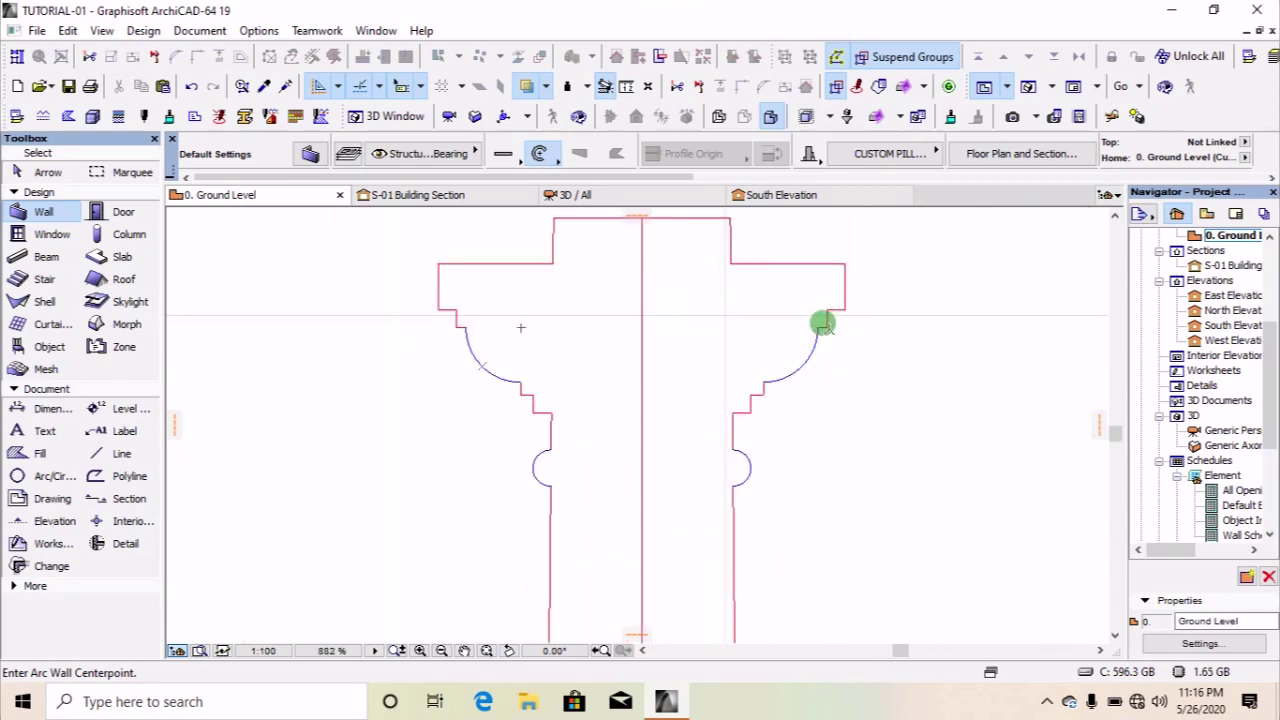
scroll(715, 255, down, 5)
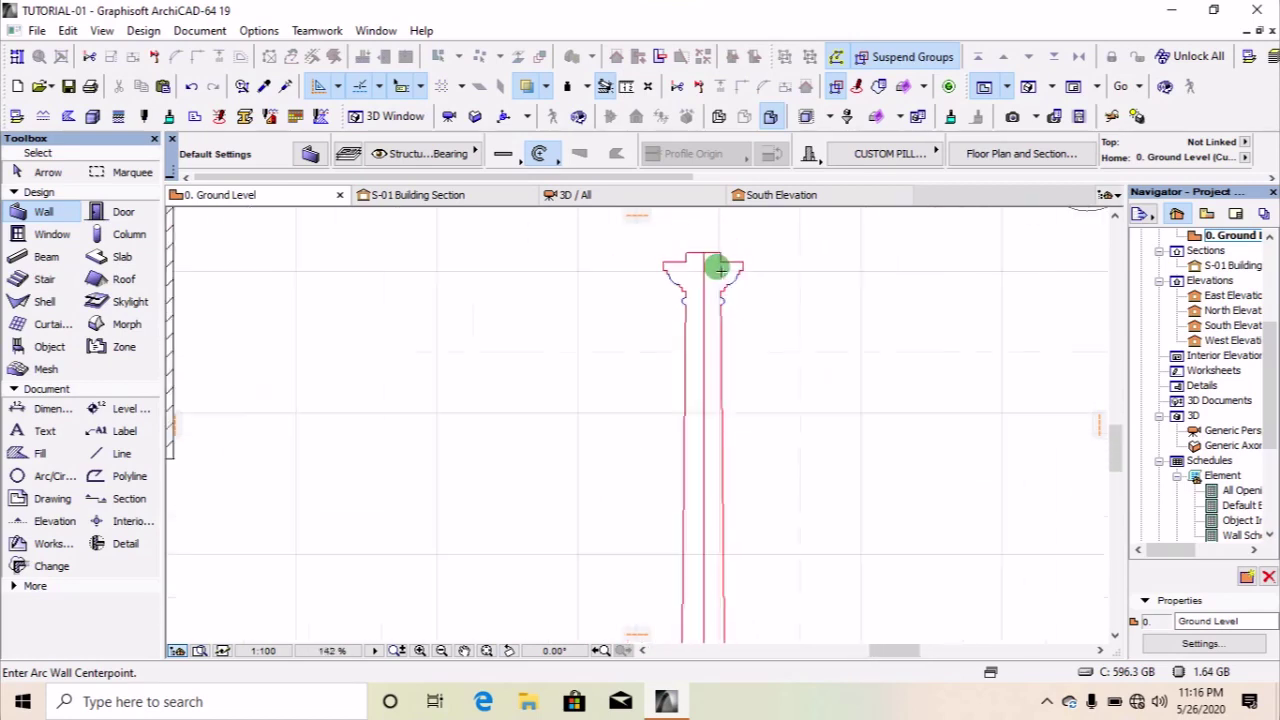
scroll(700, 262, up, 7)
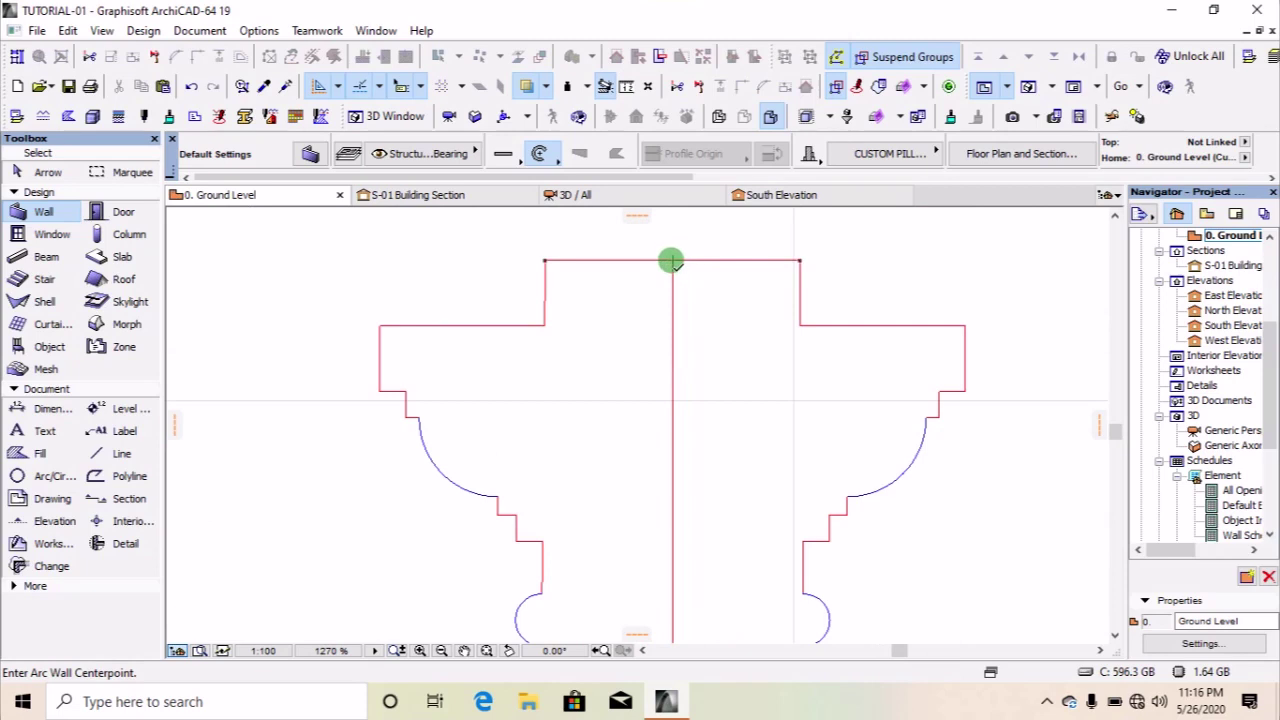
scroll(680, 260, down, 3)
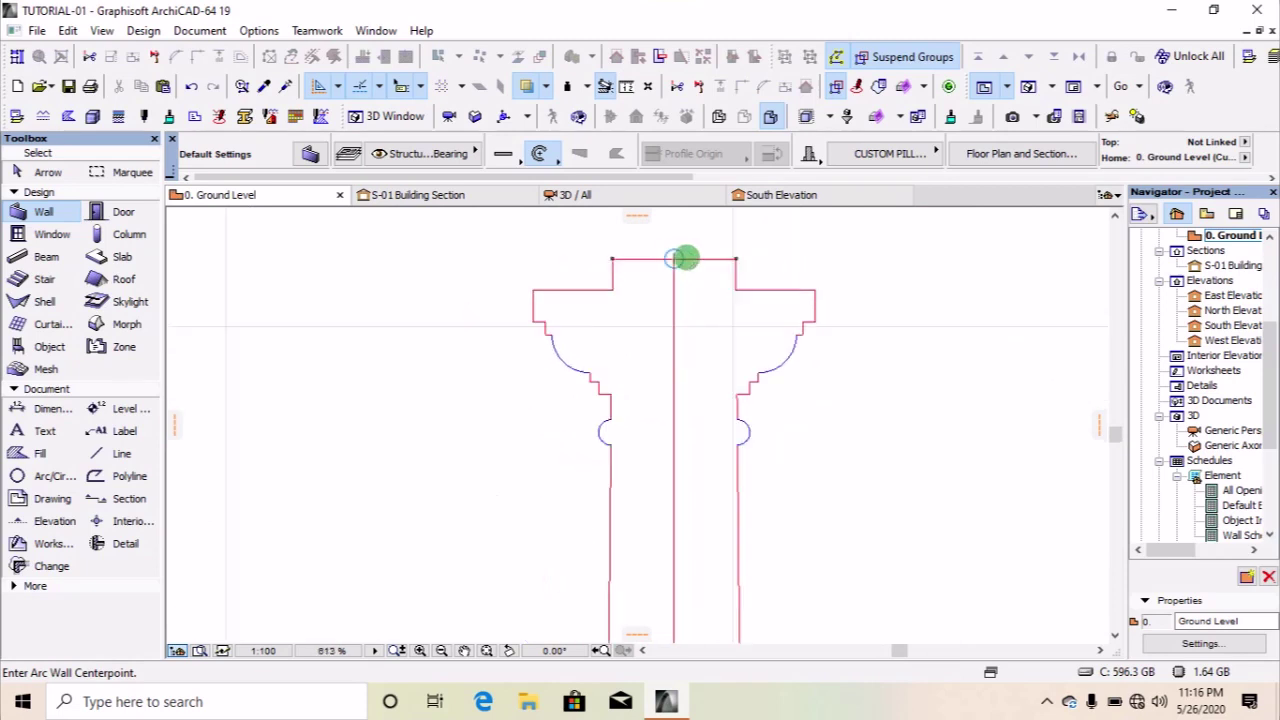
scroll(668, 252, up, 2)
scroll(670, 255, down, 6)
scroll(672, 312, up, 8)
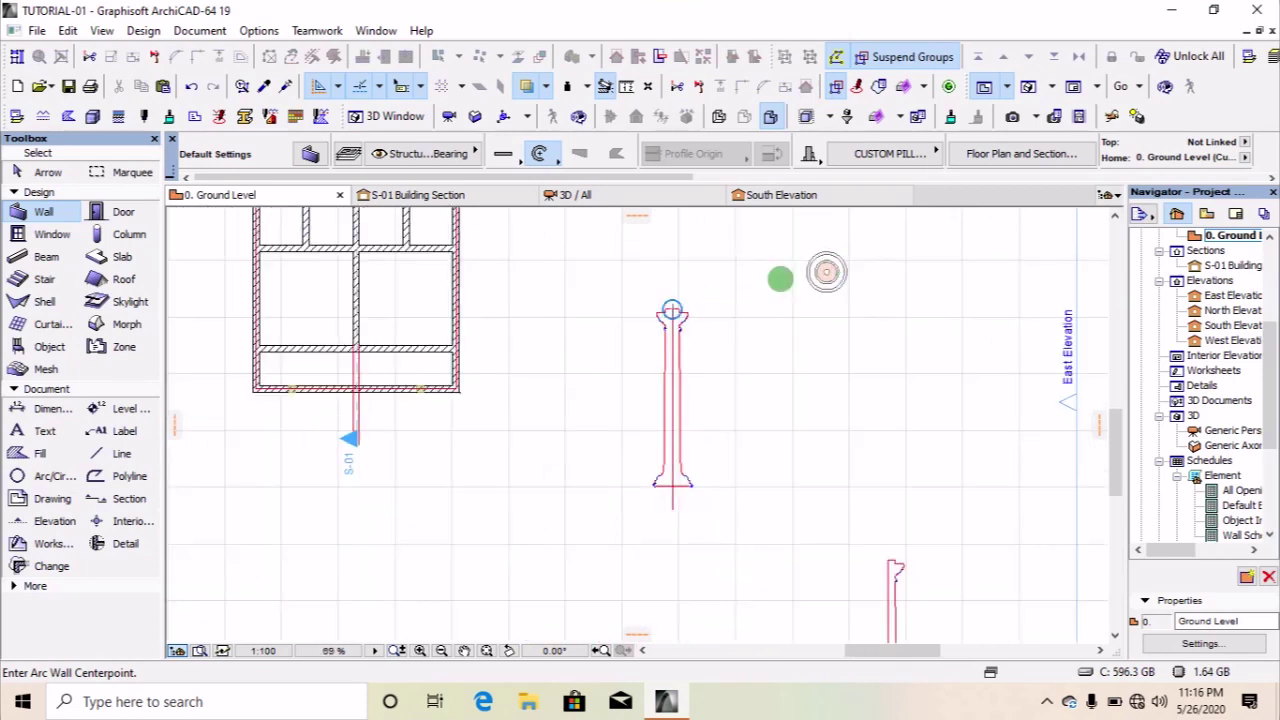
scroll(661, 272, down, 1)
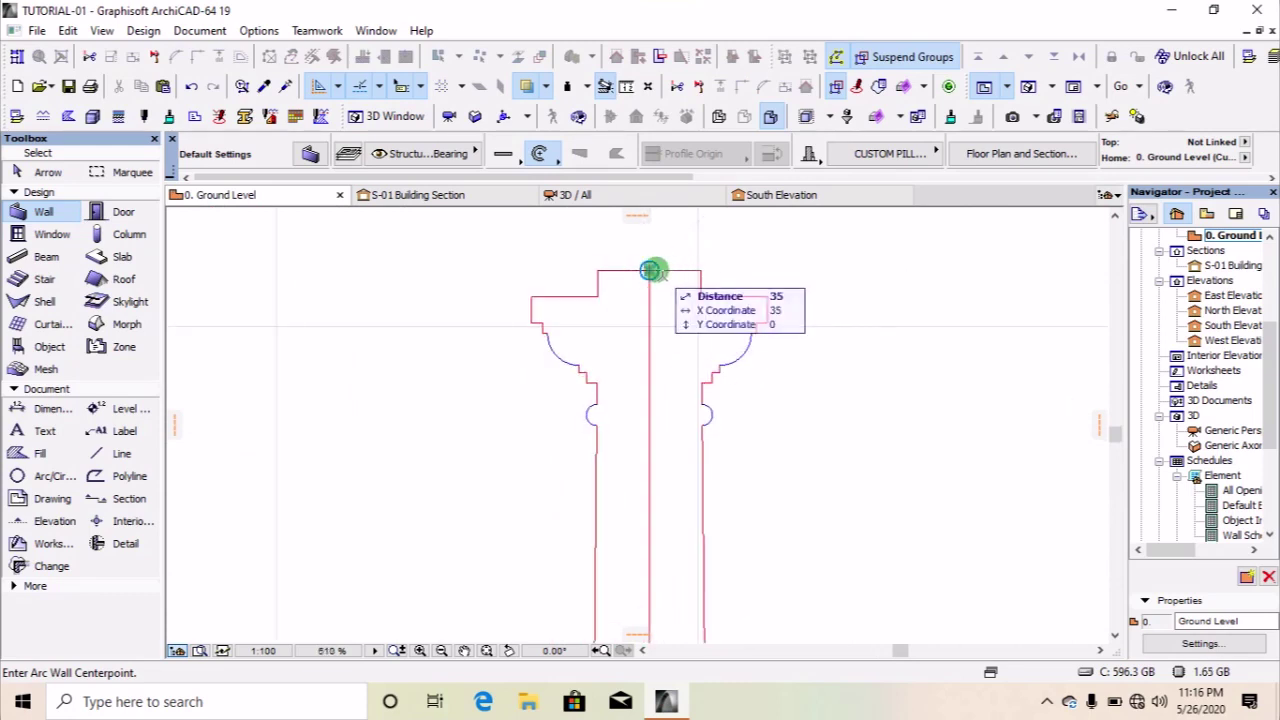
scroll(648, 271, down, 3)
scroll(651, 271, up, 3)
scroll(630, 324, down, 6)
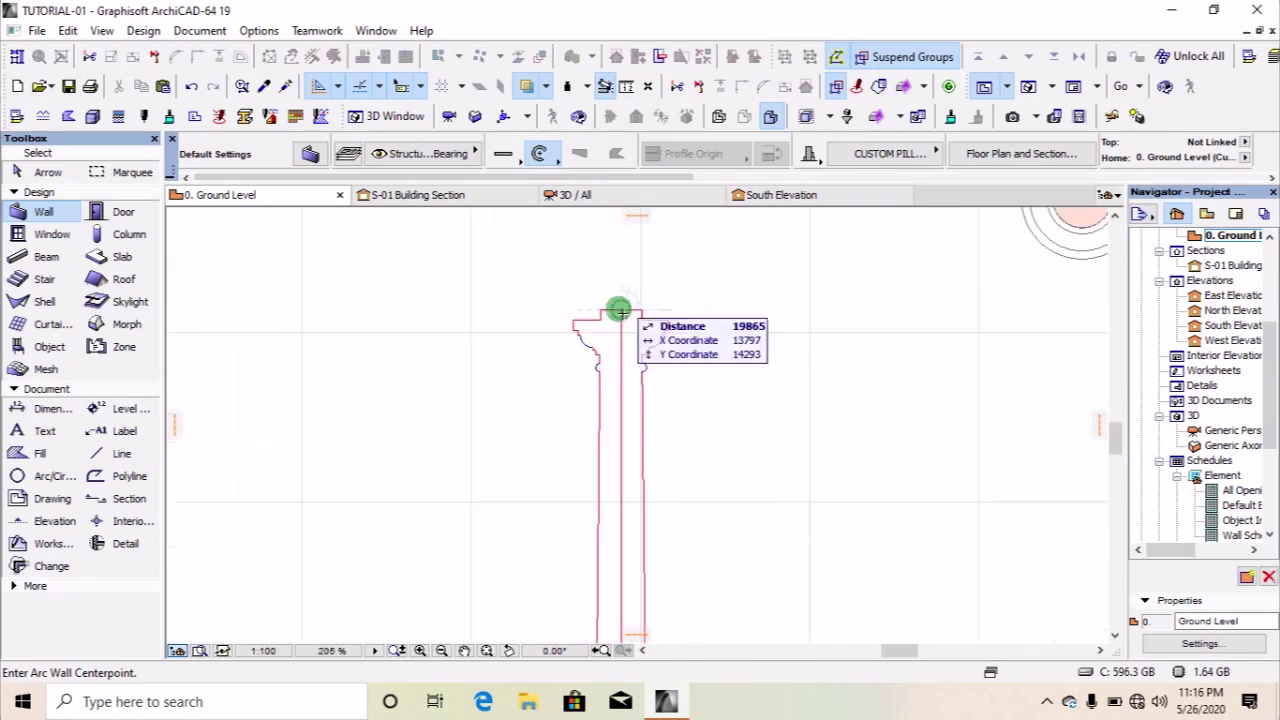
scroll(614, 291, up, 3)
scroll(624, 274, up, 2)
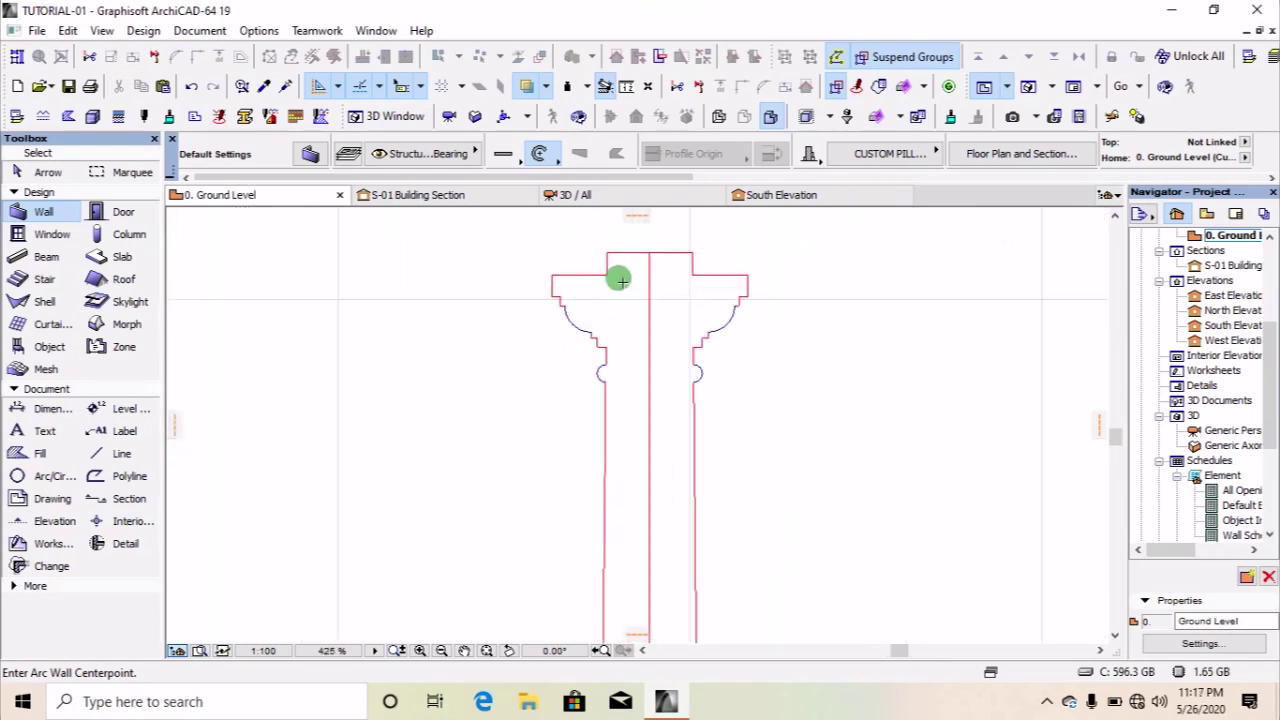
scroll(609, 259, up, 2)
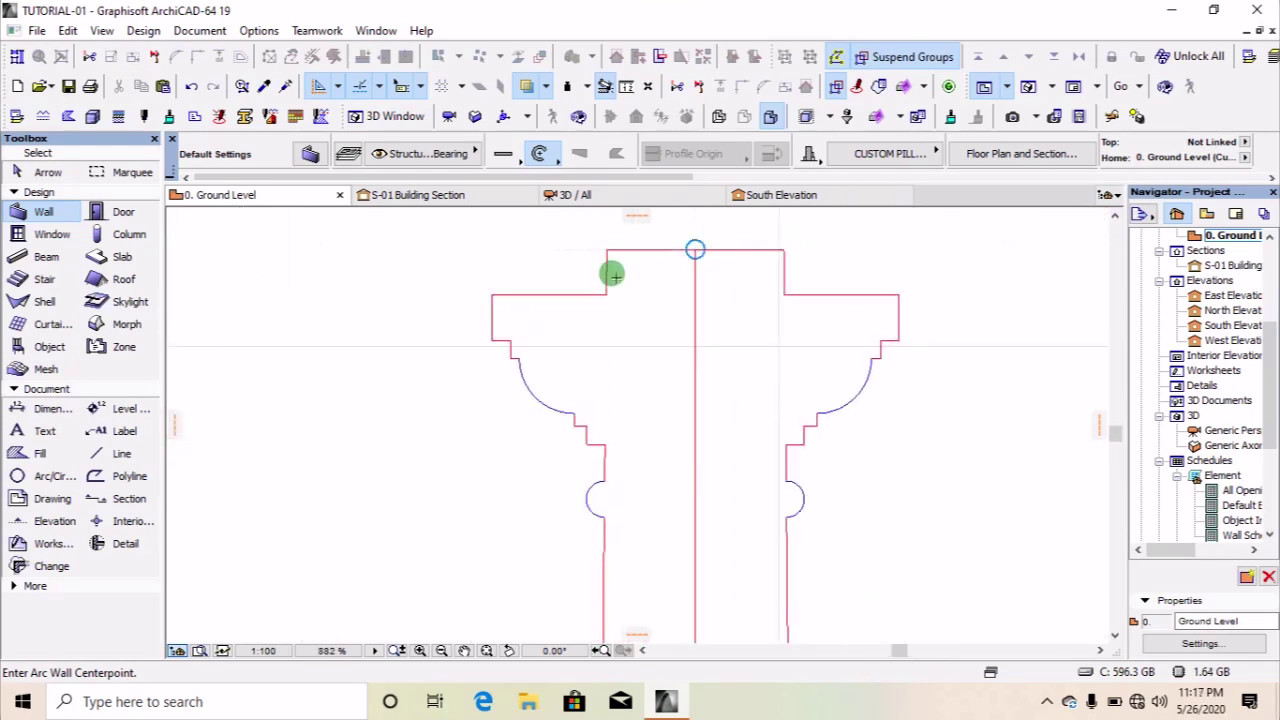
scroll(640, 260, down, 2)
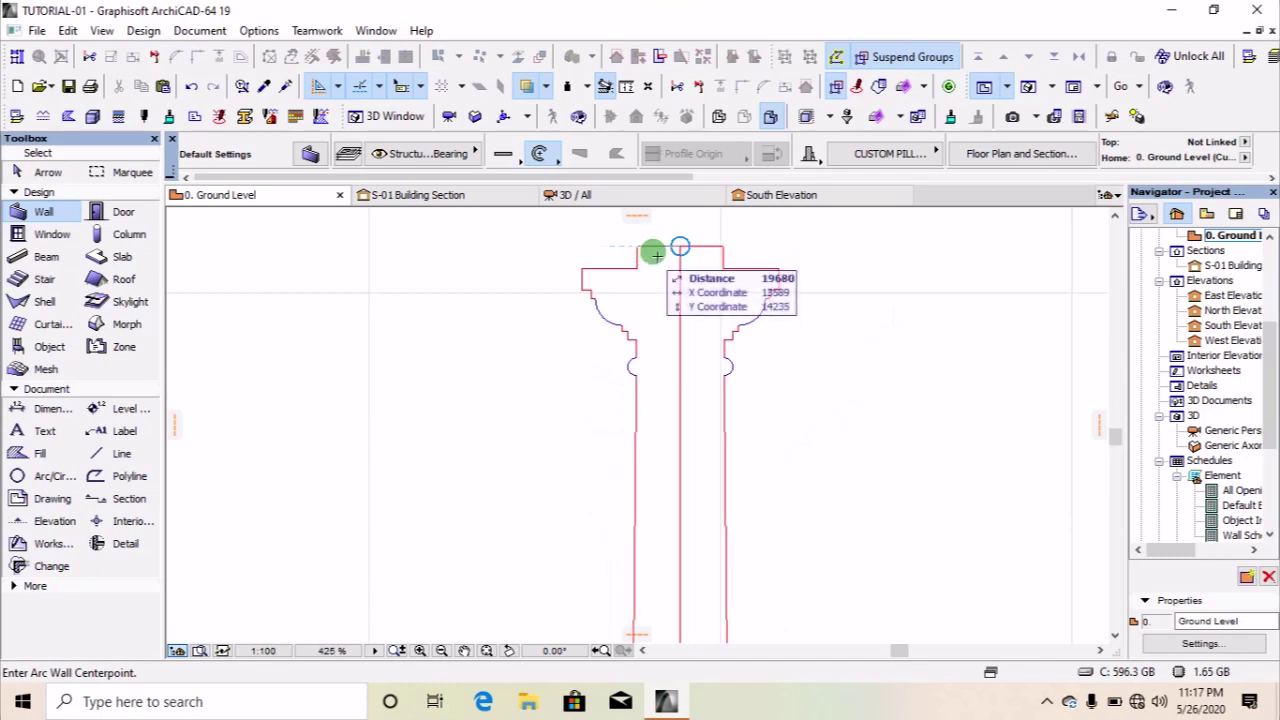
Delete the vertical centre line of the column profile.
key(Escape)
shift+click(680, 294)
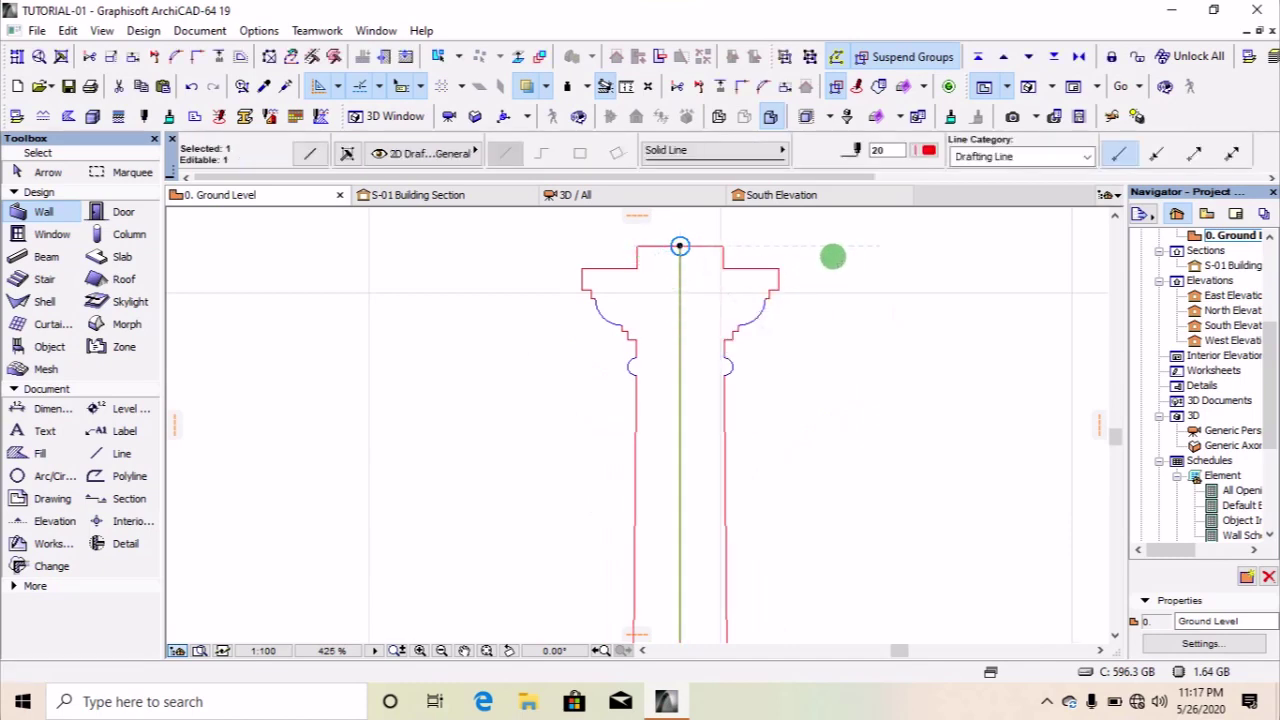
right_click(834, 259)
click(880, 393)
scroll(714, 269, down, 5)
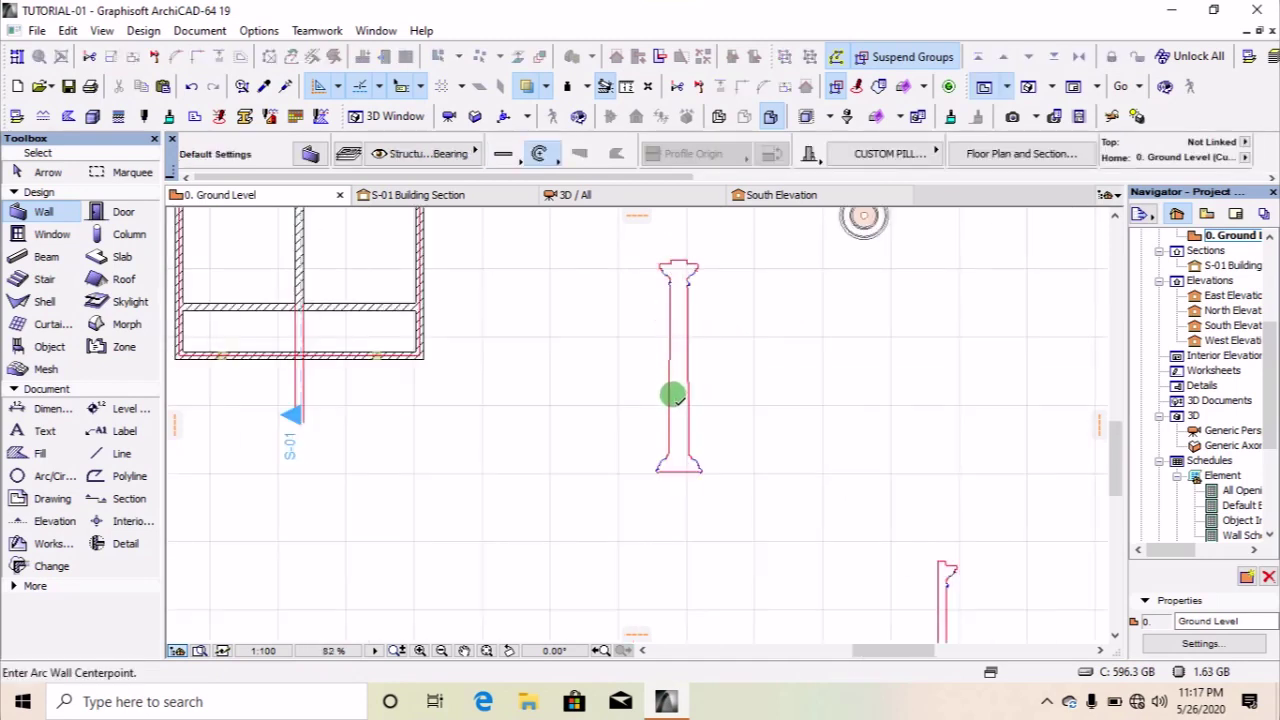
scroll(670, 390, up, 8)
scroll(655, 268, down, 5)
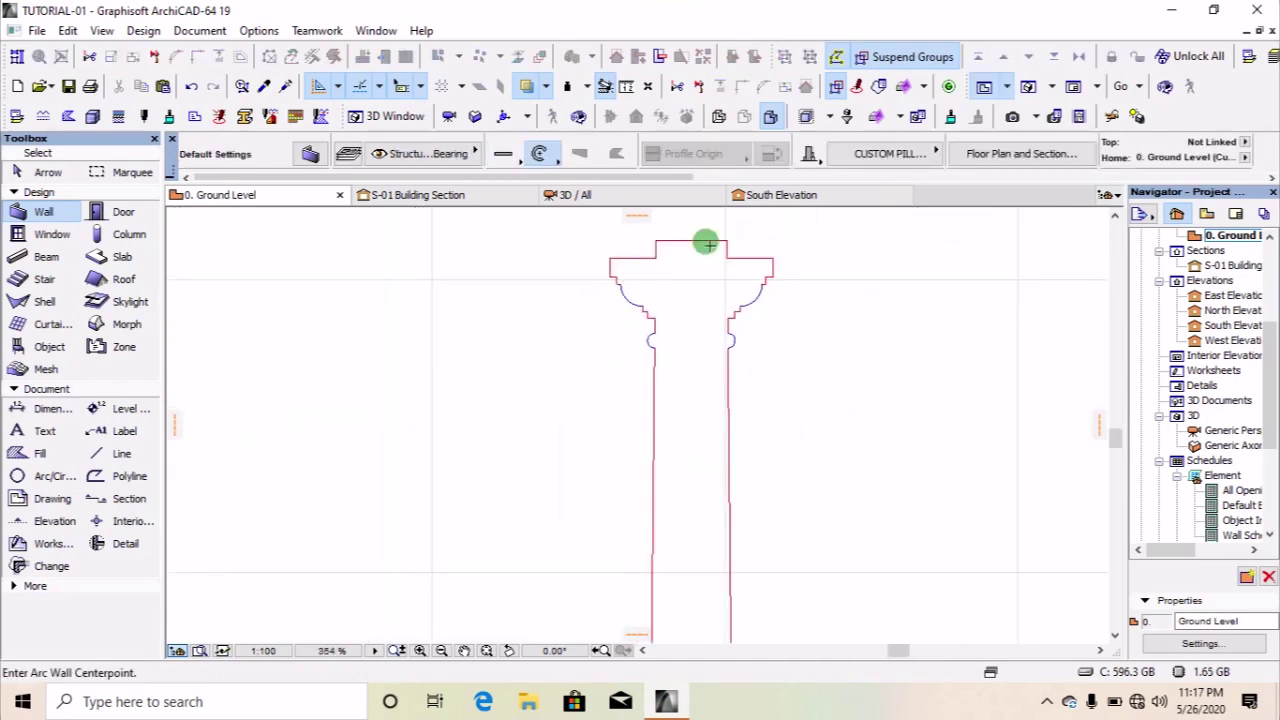
scroll(706, 244, up, 3)
click(735, 432)
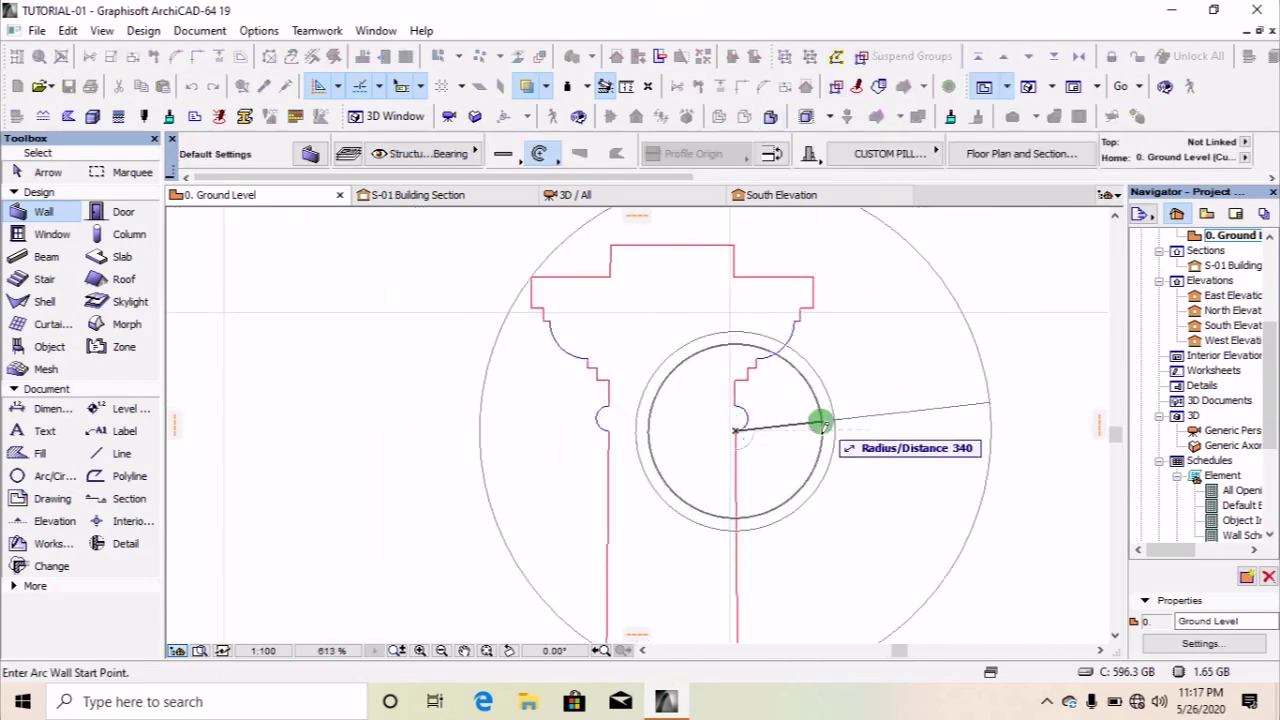
key(Escape)
Frame the capital's right side with lines: about 534 out from below the rounded ring, up to top level, and back to the top corner.
click(110, 453)
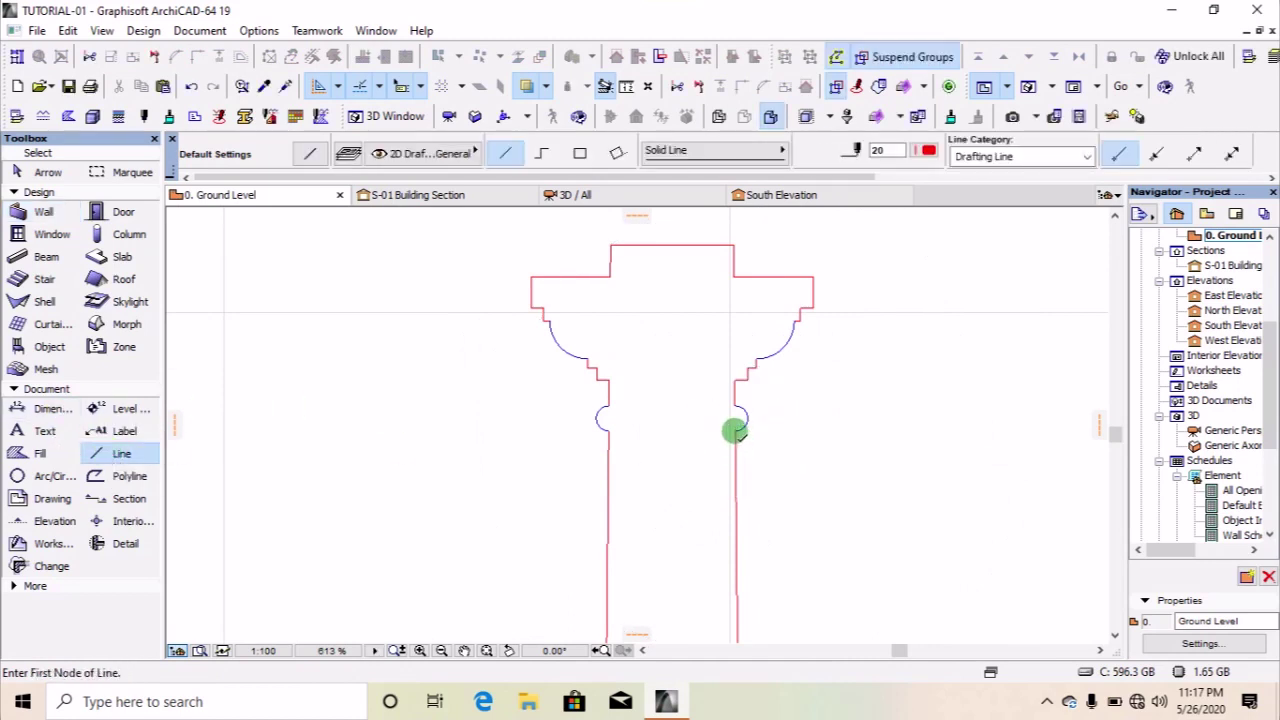
click(735, 432)
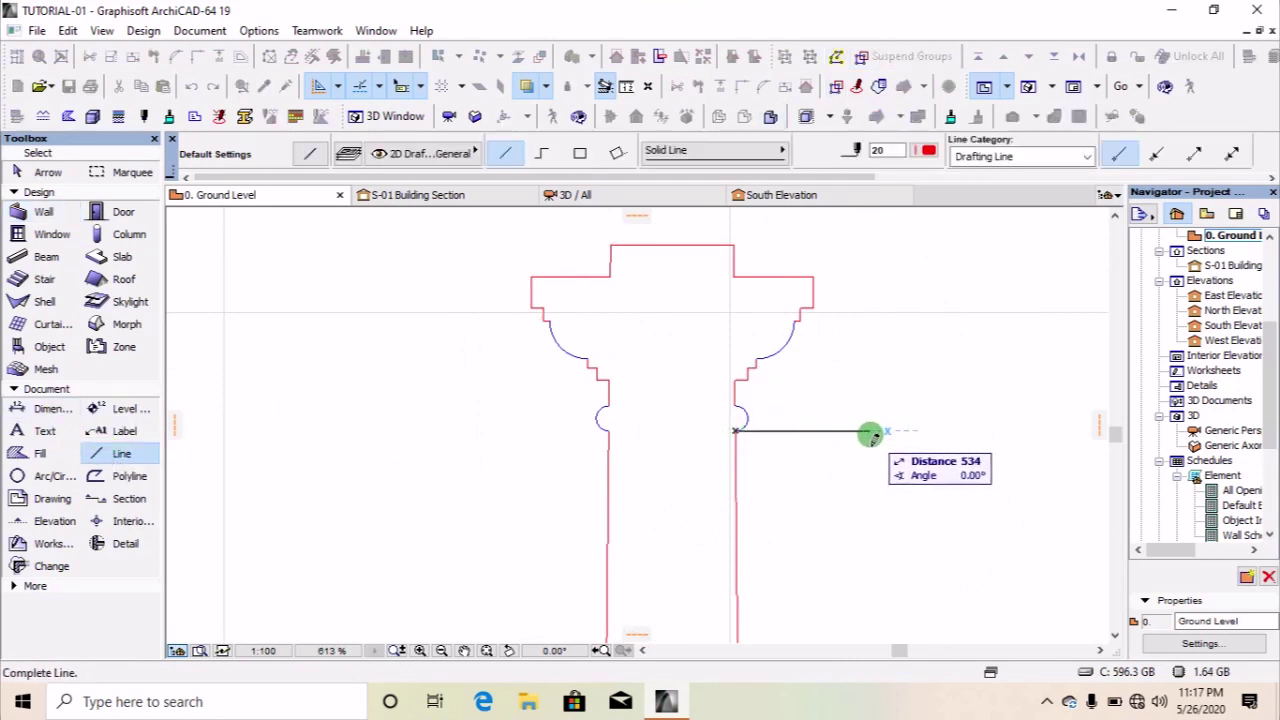
click(870, 433)
click(870, 433)
click(733, 248)
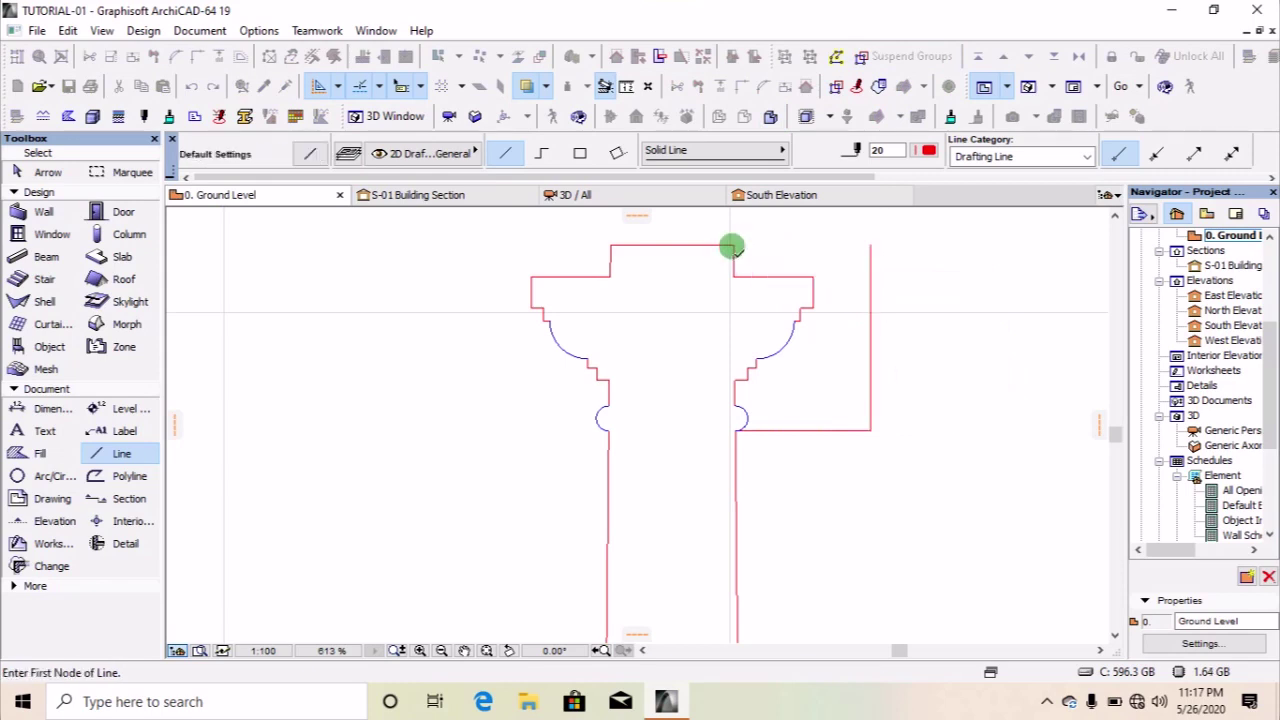
click(733, 247)
click(870, 245)
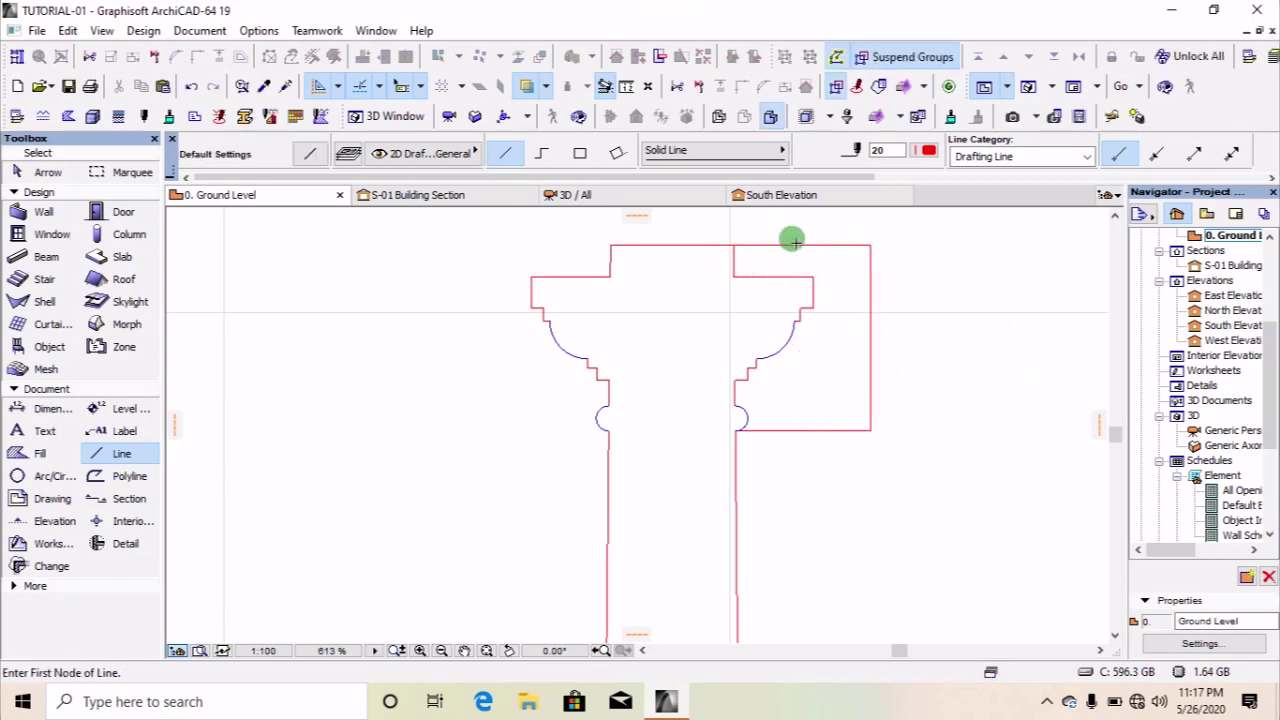
Delete the vertical and top lines framing the capital, keeping only the horizontal line below the rounded ring.
scroll(749, 281, up, 2)
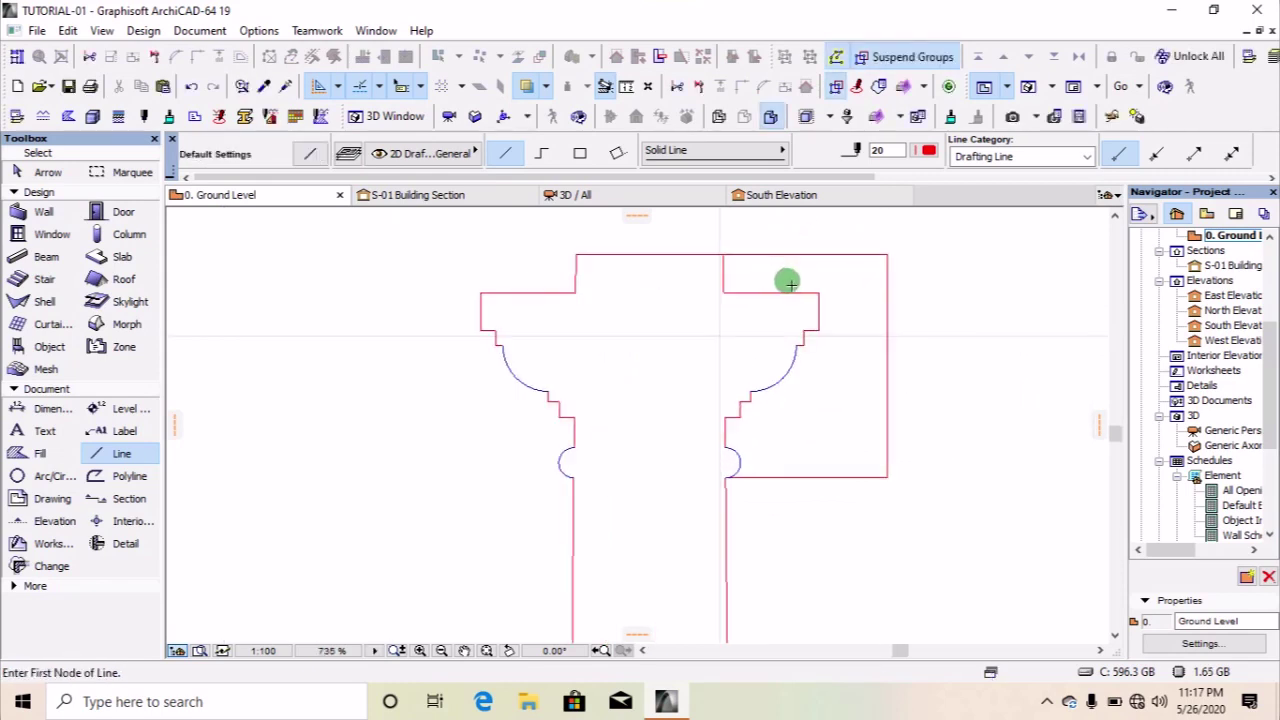
scroll(788, 283, down, 4)
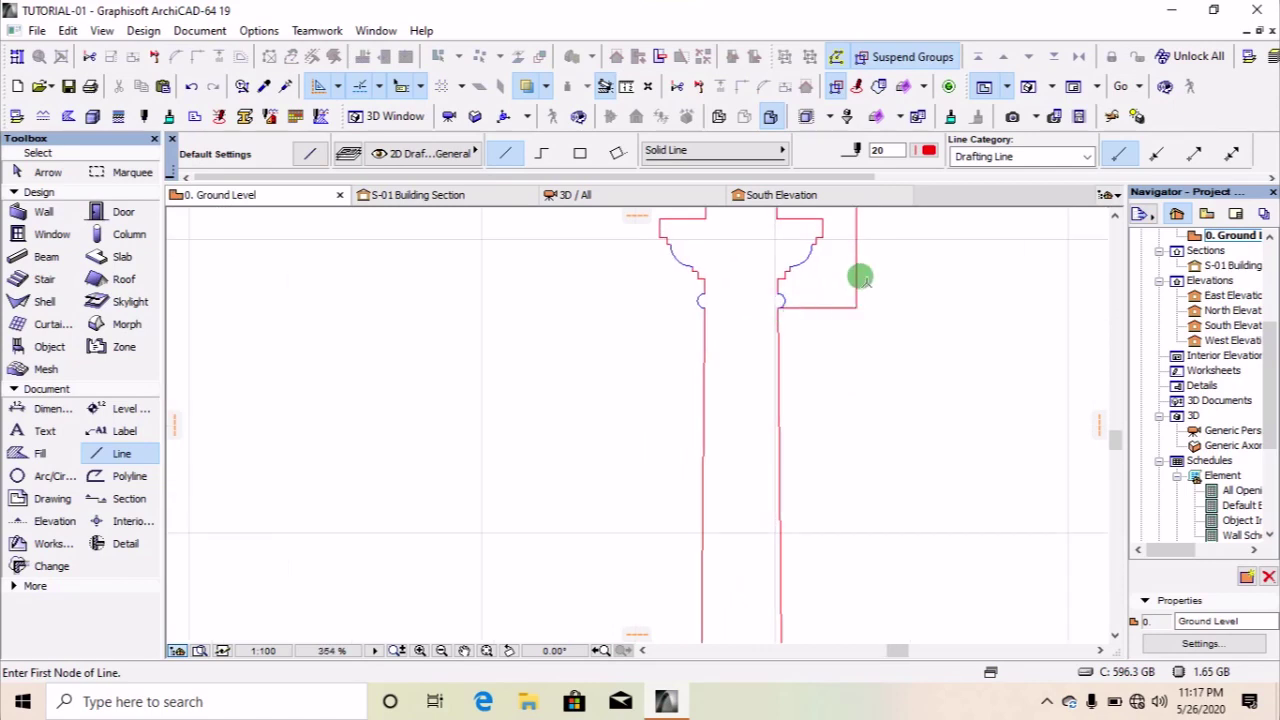
scroll(843, 323, down, 4)
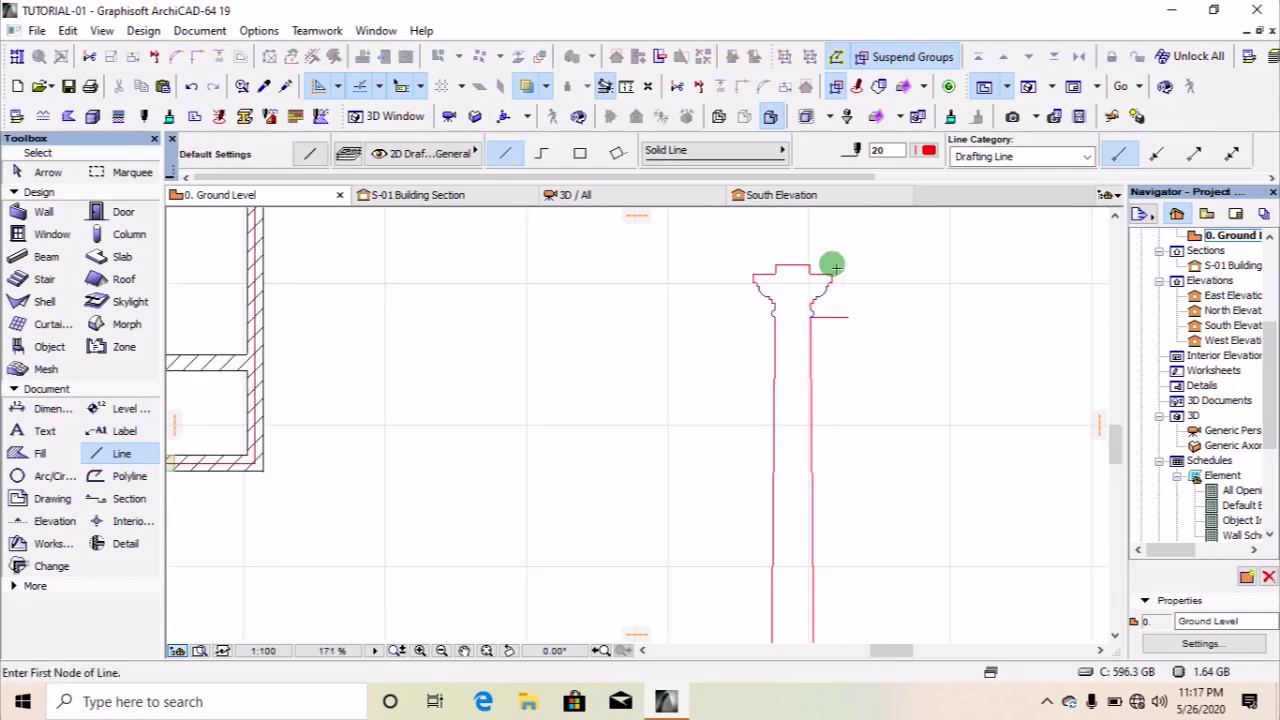
Frame the shaft's right side with a vertical line about 4990 long down to the base and a horizontal line closing it at the shaft's bottom.
scroll(823, 321, up, 5)
scroll(880, 312, down, 5)
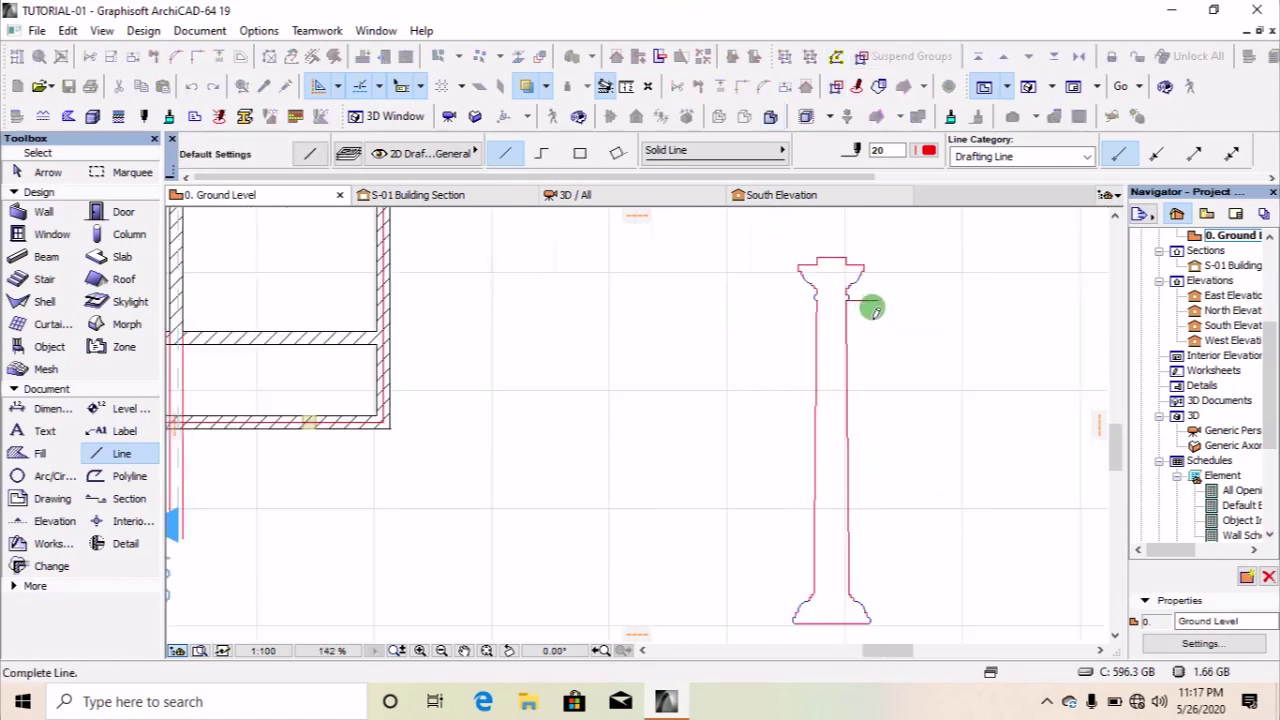
scroll(860, 330, up, 4)
scroll(800, 432, up, 8)
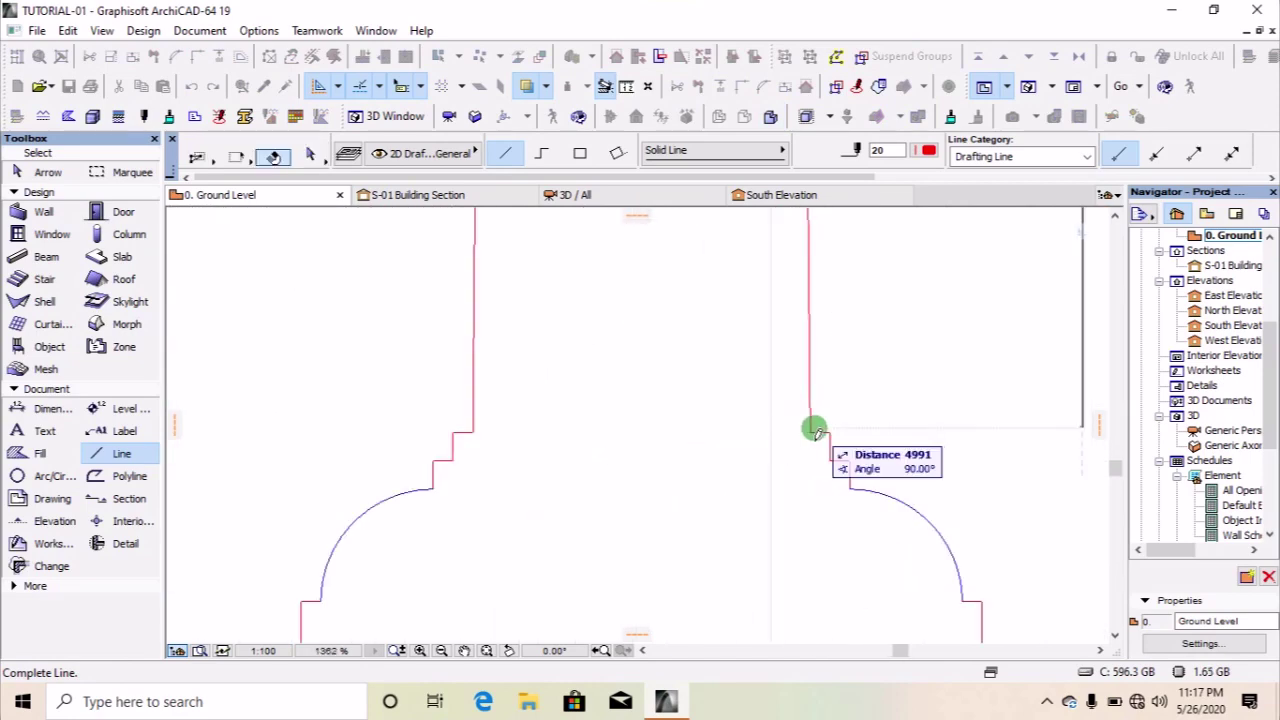
click(788, 436)
scroll(900, 450, down, 7)
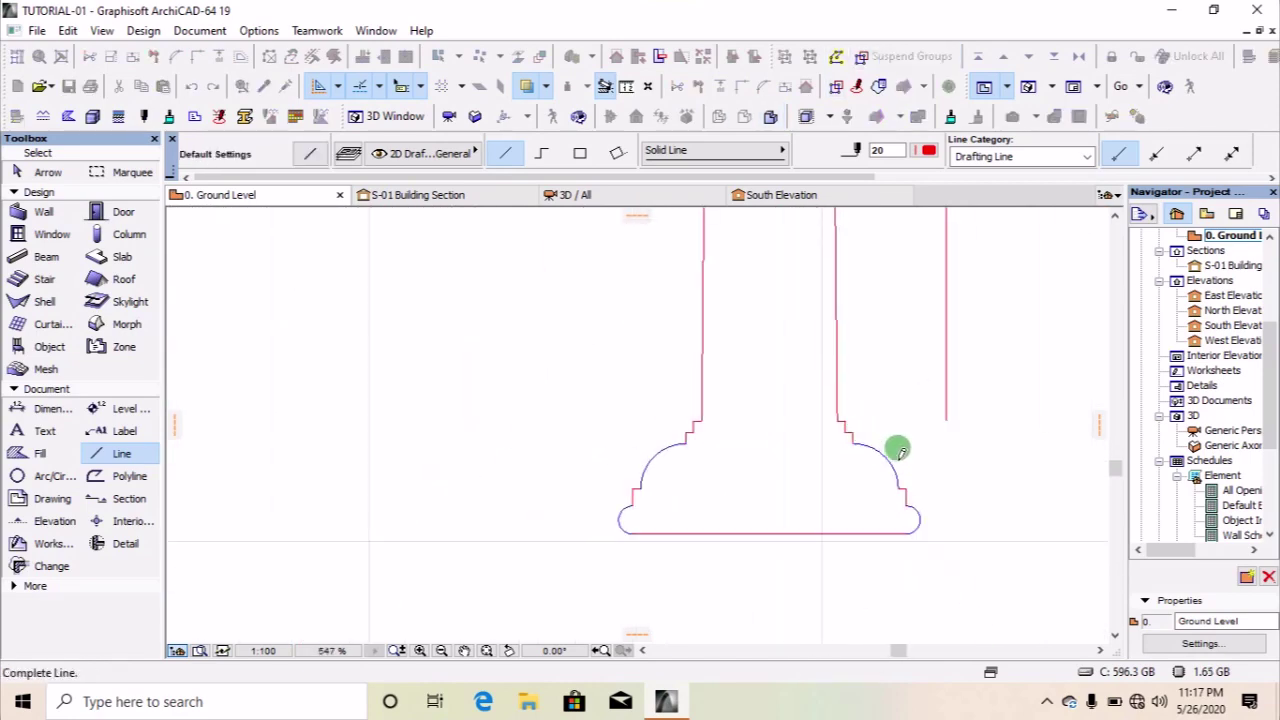
click(943, 423)
scroll(931, 430, down, 7)
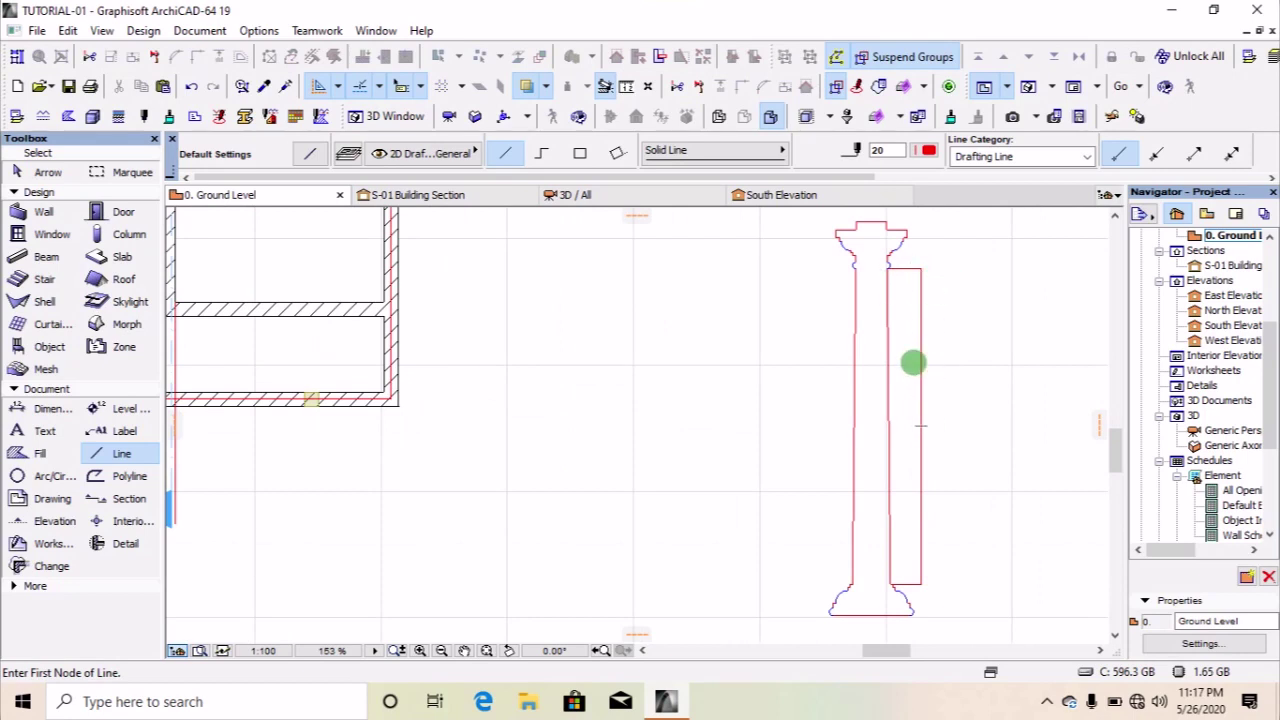
Delete the long vertical line framing the right side of the shaft.
scroll(912, 362, up, 6)
shift+click(890, 352)
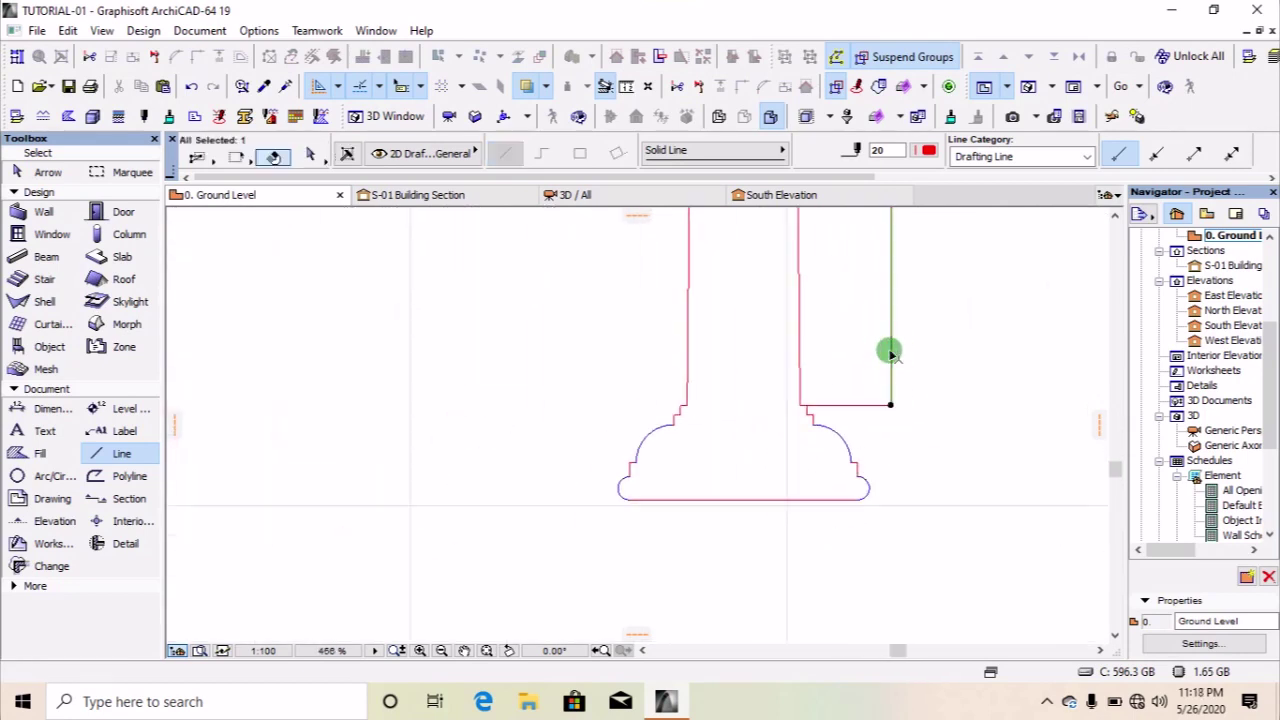
scroll(890, 352, down, 2)
key(Delete)
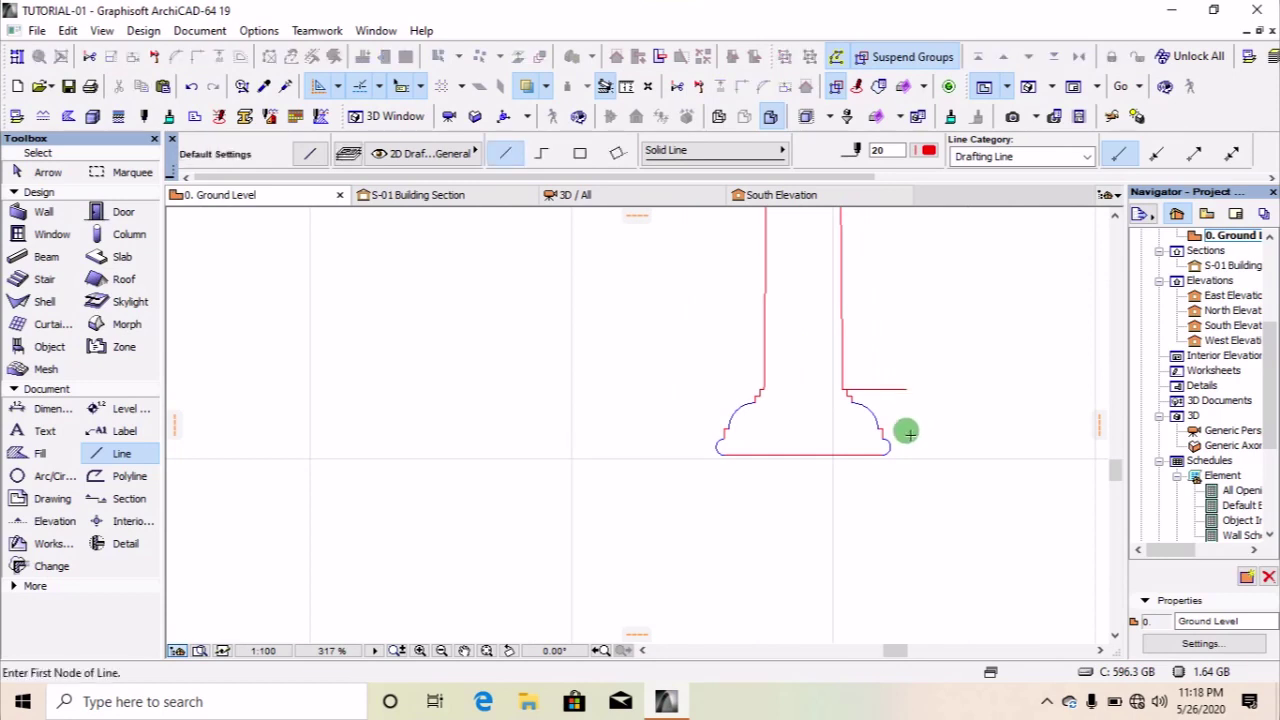
Frame the base's right side with a vertical line down to the bottom level and a horizontal line joining it to the base's bottom edge.
scroll(907, 432, up, 3)
click(909, 366)
click(871, 478)
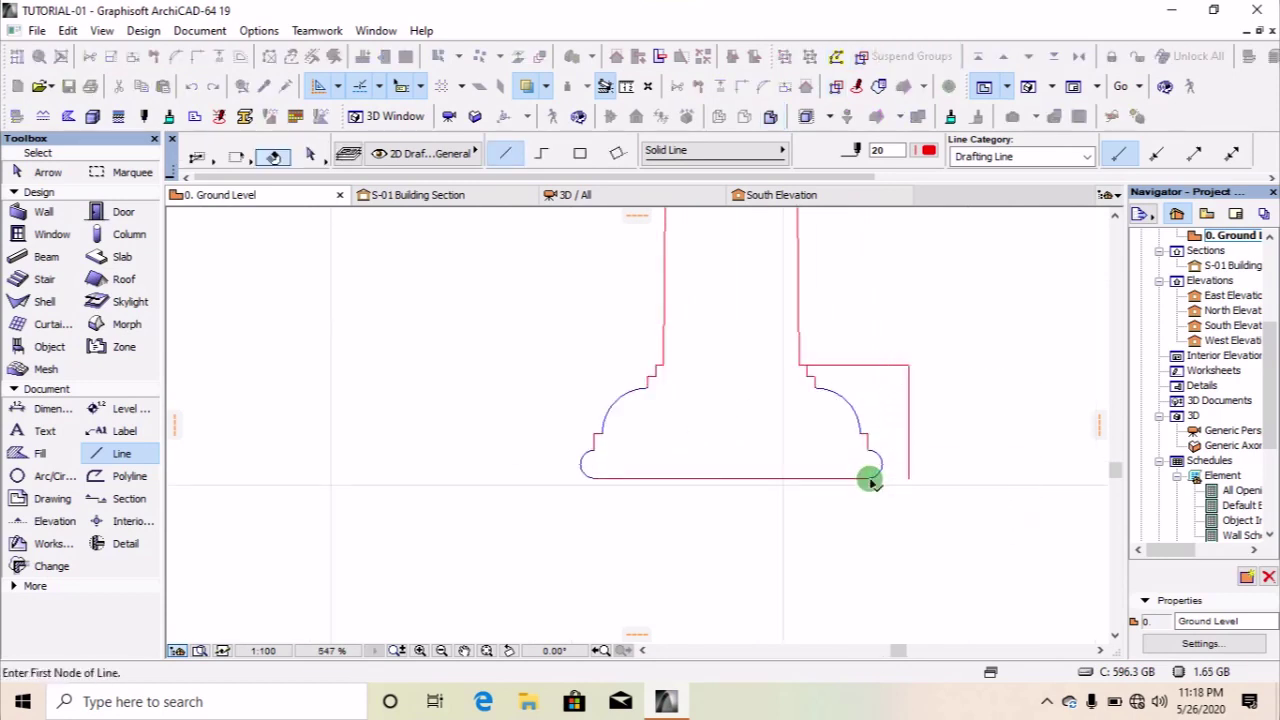
click(871, 478)
click(908, 478)
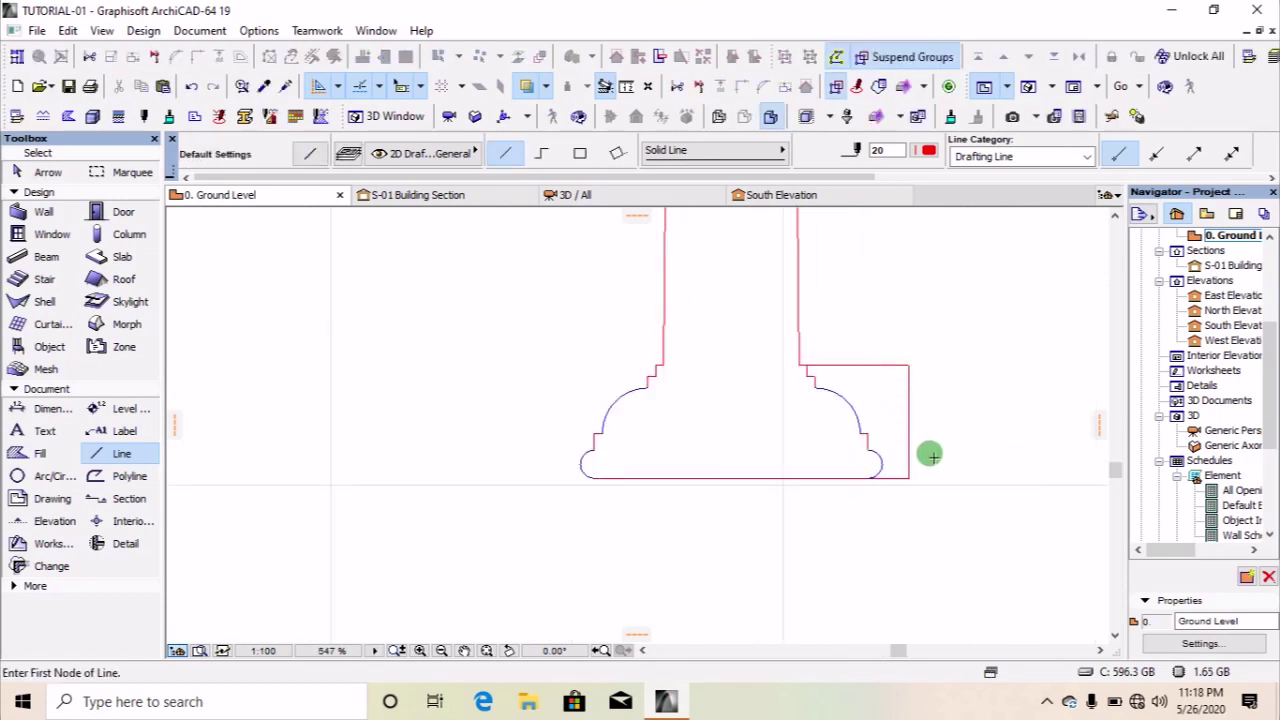
Delete the three lines framing the base and the remaining horizontal line below the capital's ring.
scroll(919, 462, down, 2)
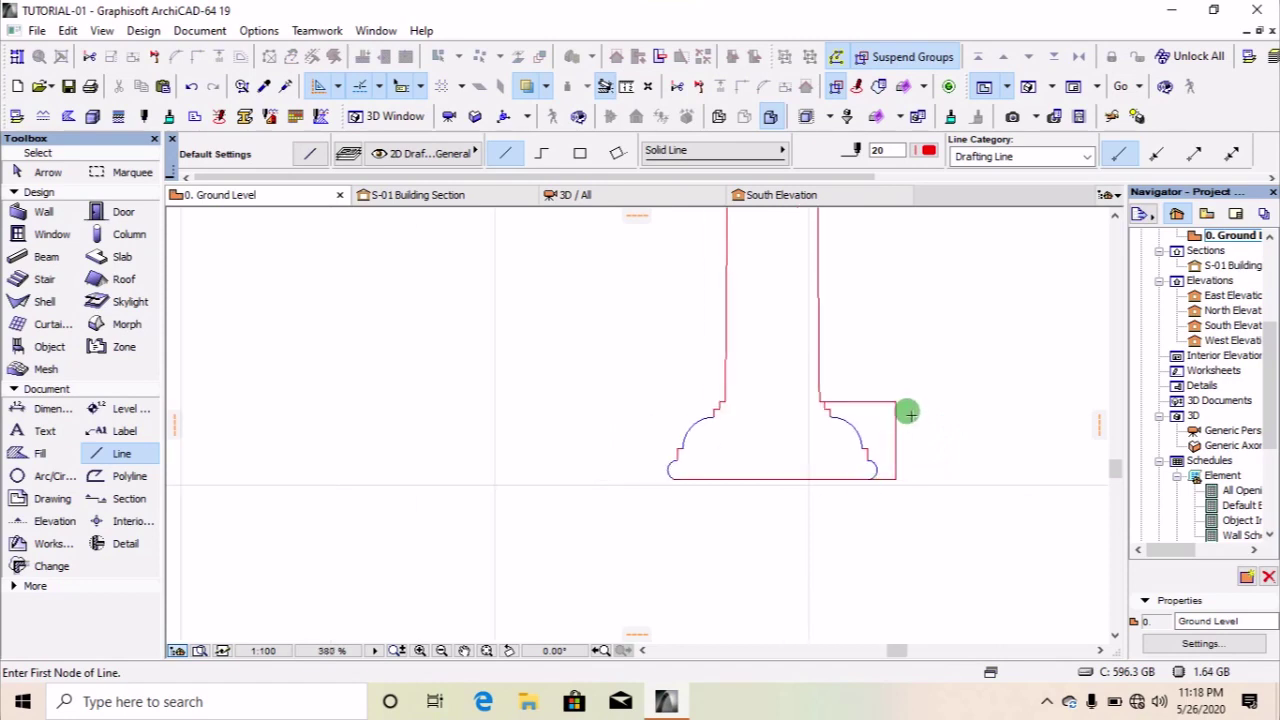
shift+drag(906, 378, 903, 535)
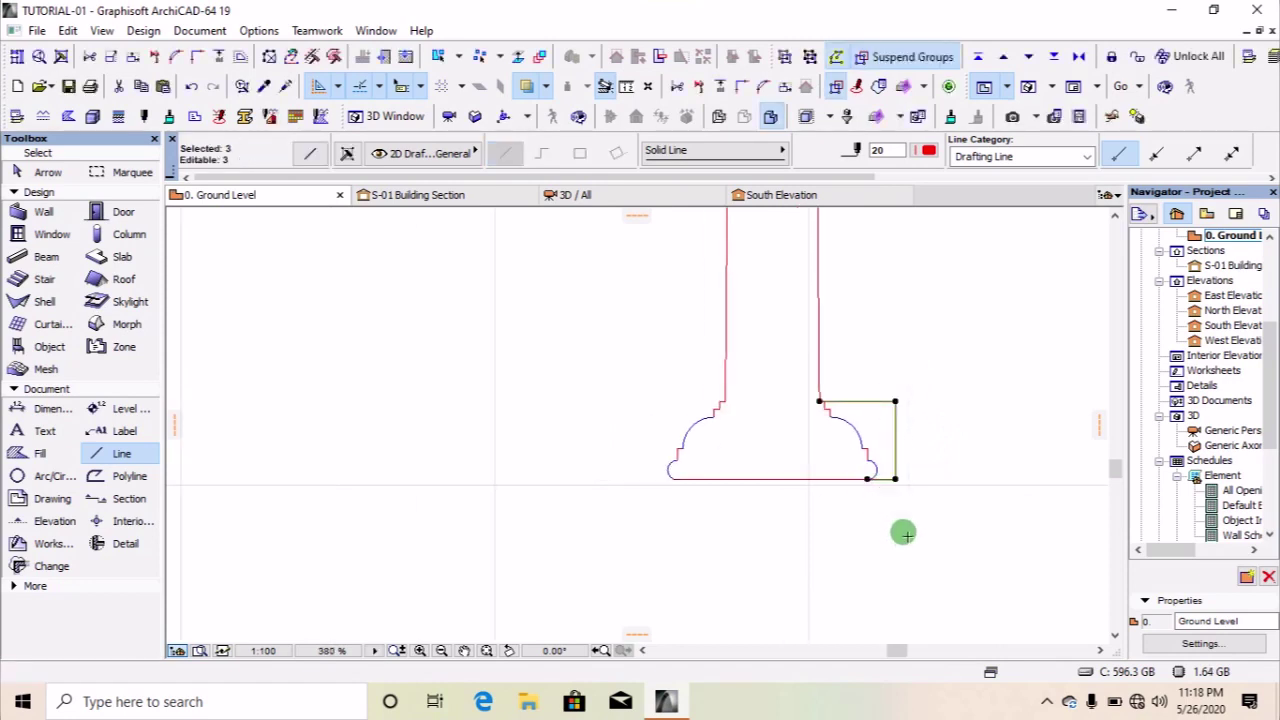
scroll(903, 535, down, 5)
scroll(795, 505, down, 4)
scroll(850, 412, up, 4)
shift+click(838, 265)
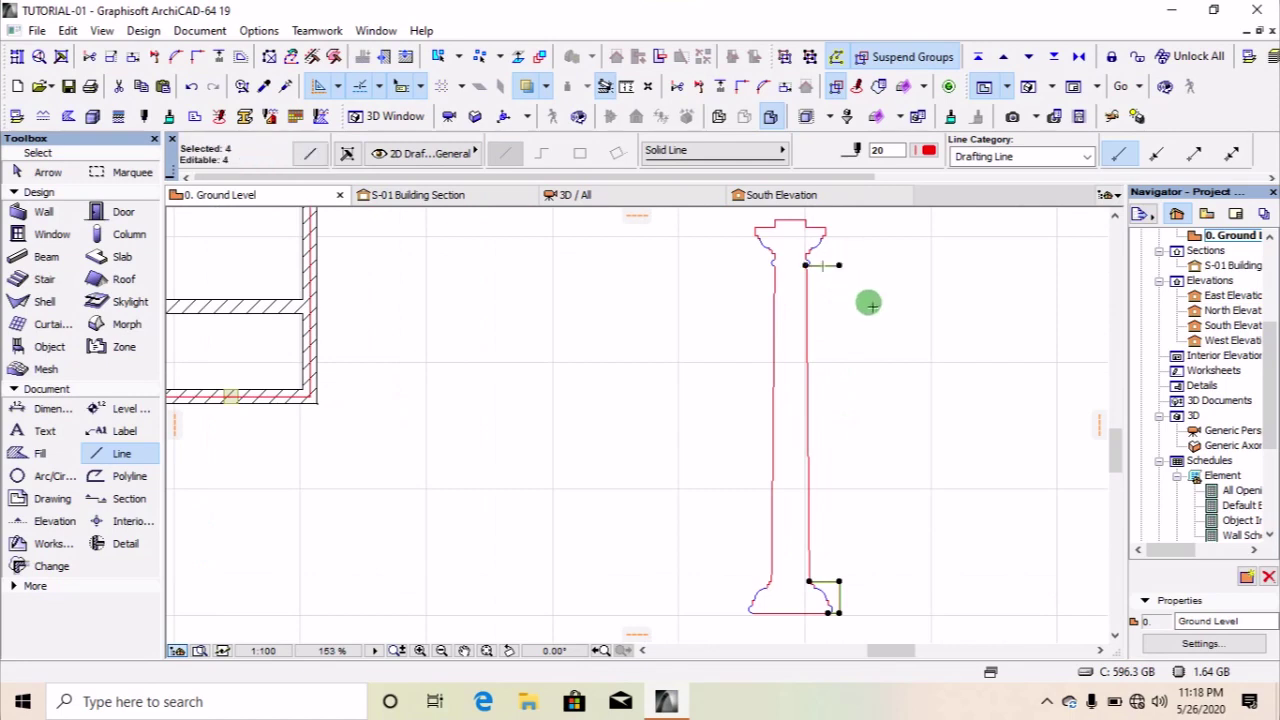
right_click(868, 304)
click(922, 434)
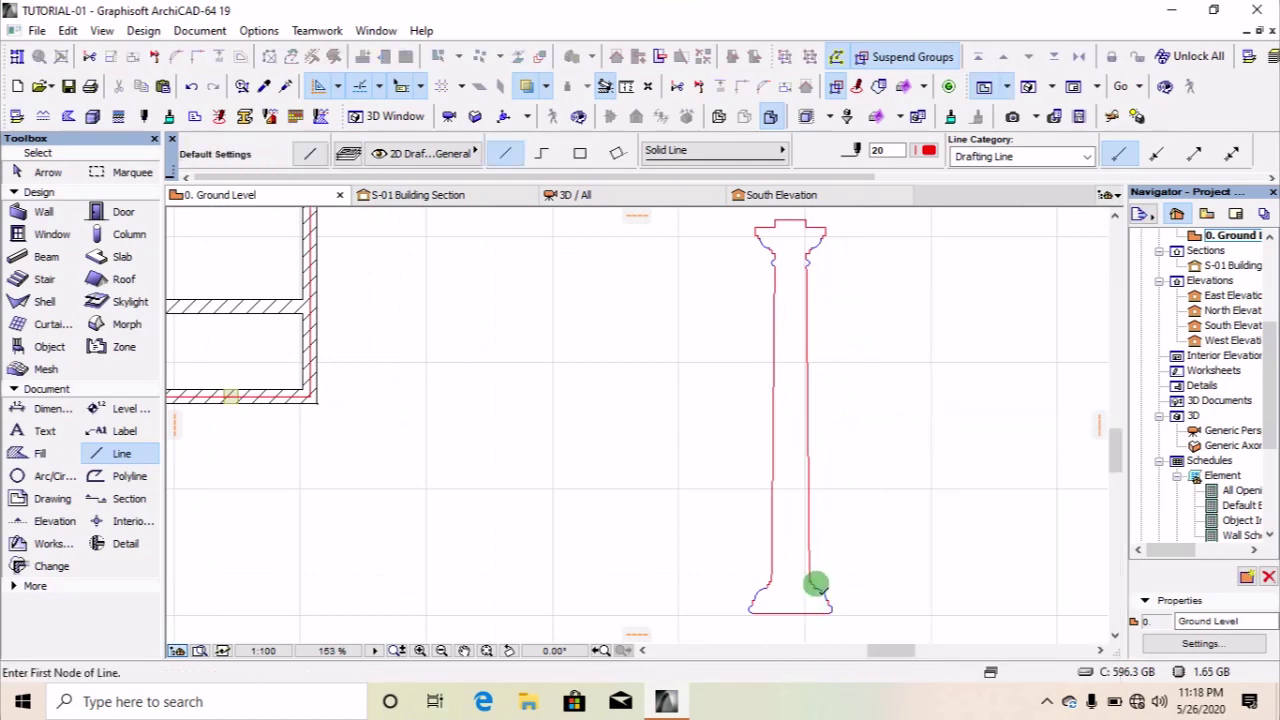
Dimension the capital's height from its top edge to the bottom of the rounded ring, placing the dimension line right of the column.
scroll(816, 583, up, 7)
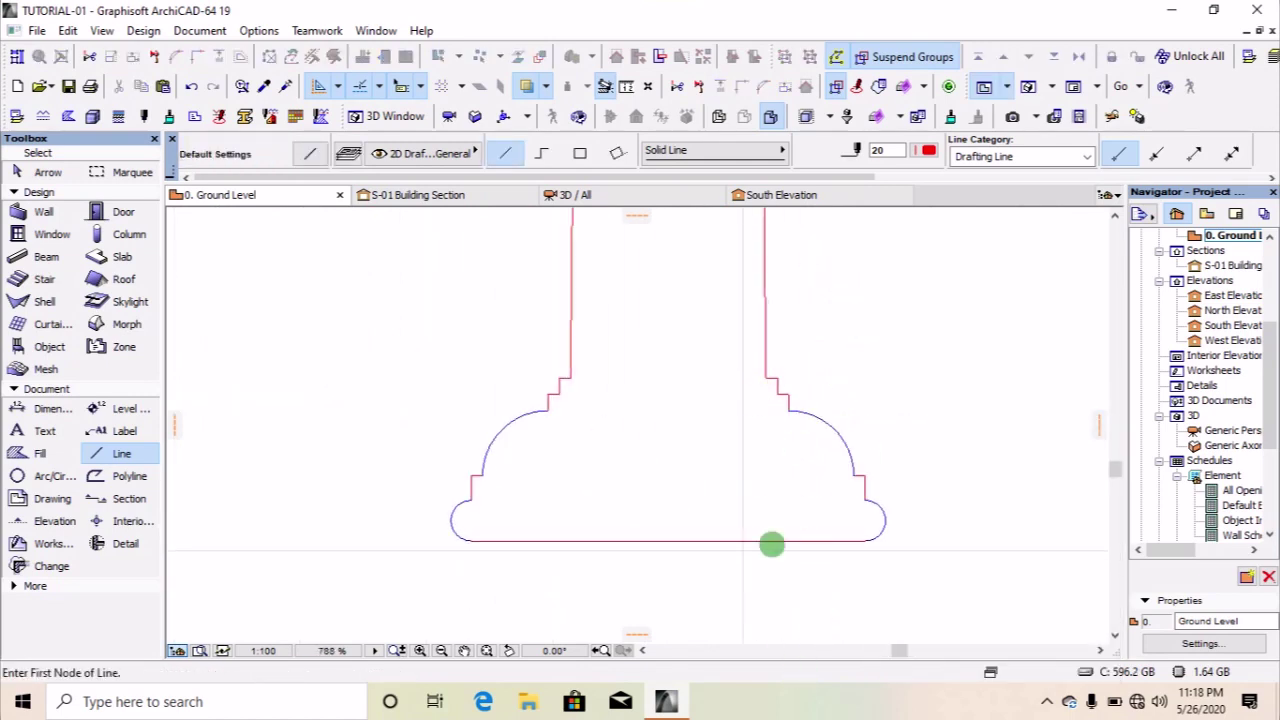
scroll(771, 510, up, 3)
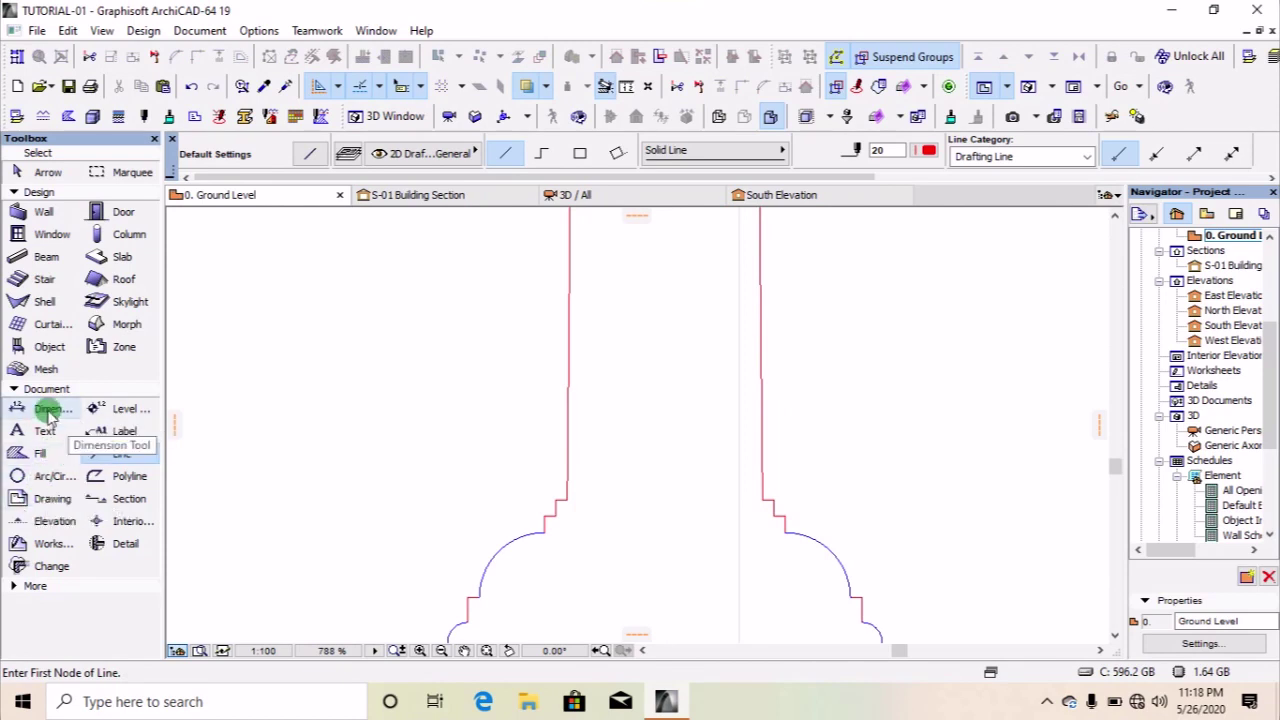
scroll(752, 552, down, 7)
scroll(723, 486, down, 3)
scroll(743, 322, up, 6)
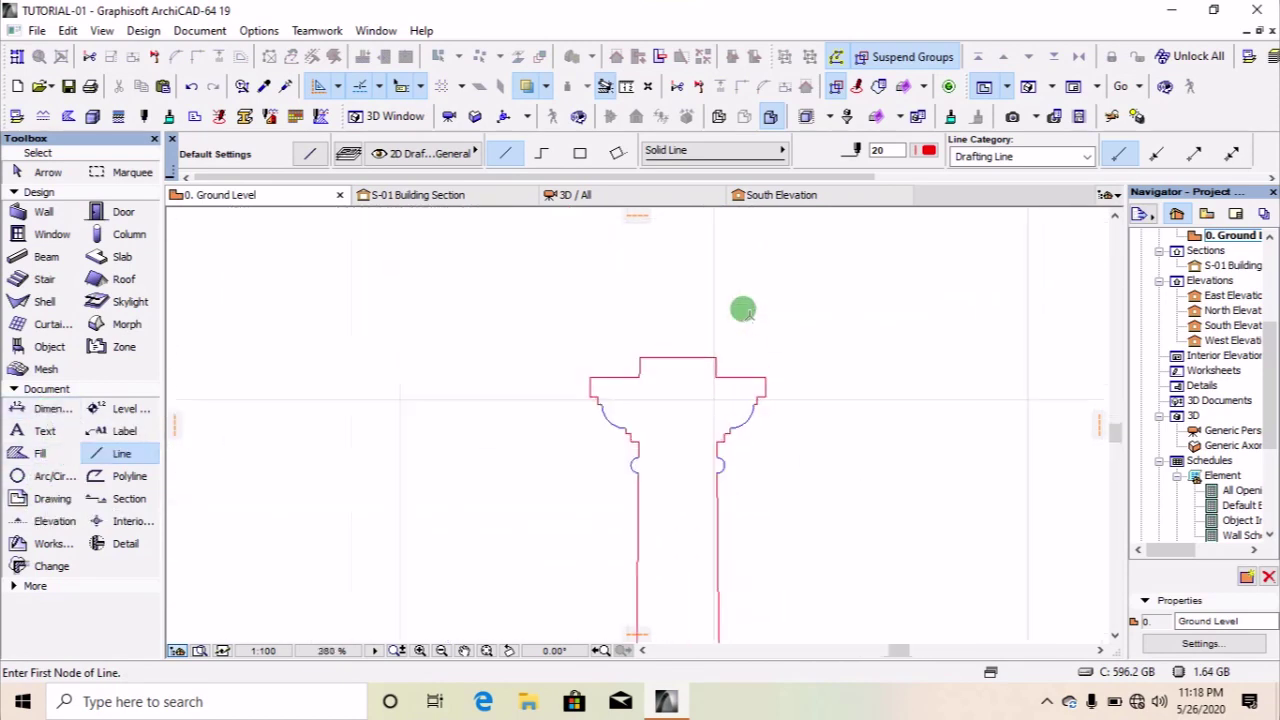
click(35, 408)
scroll(727, 466, up, 3)
click(705, 243)
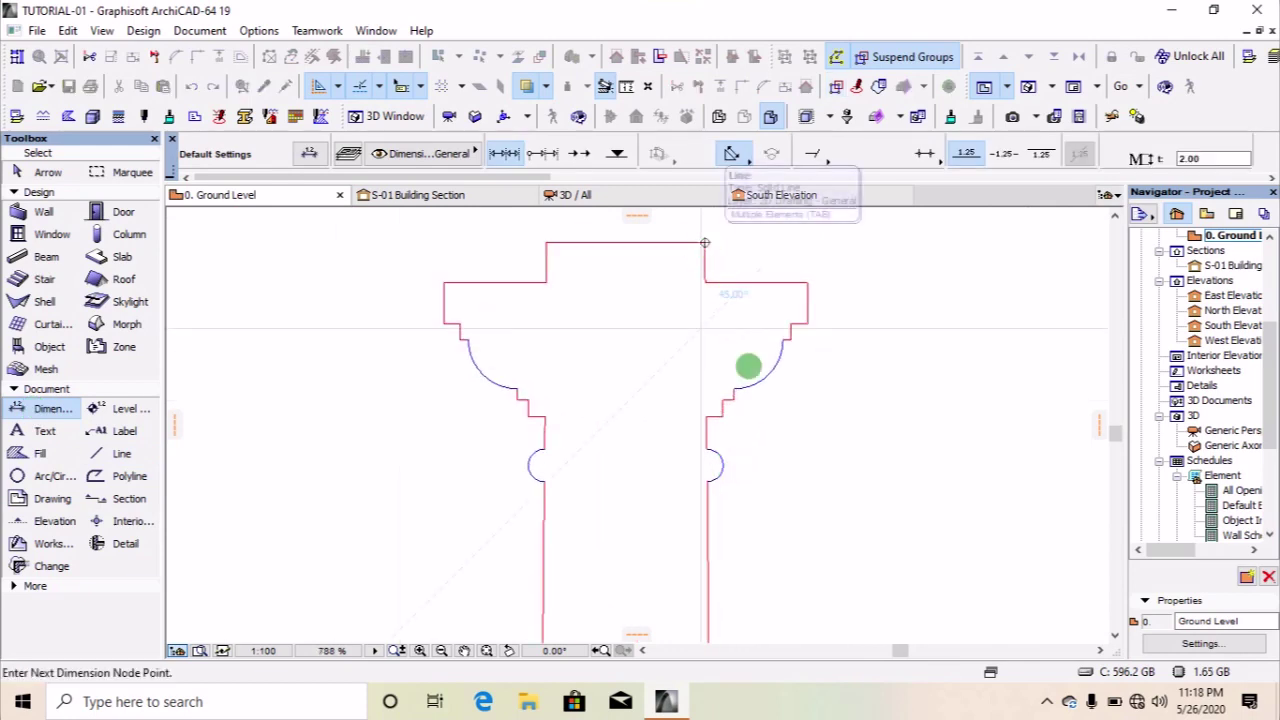
click(708, 481)
right_click(781, 416)
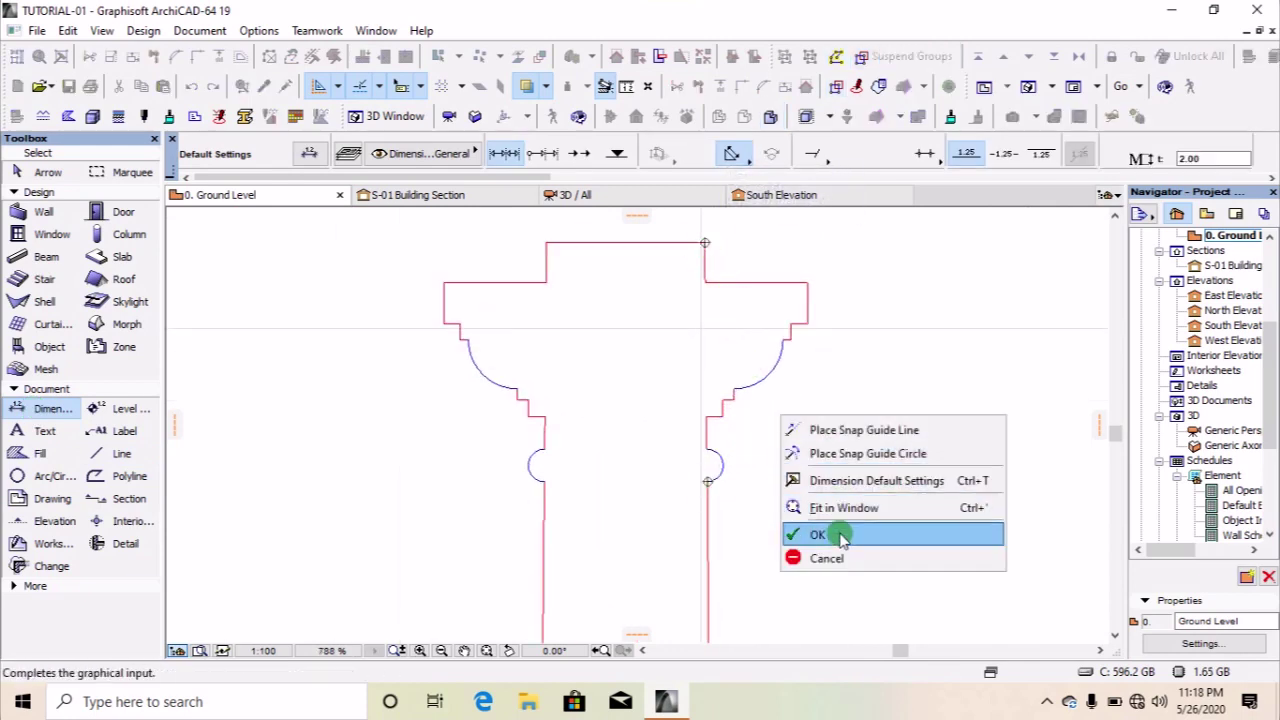
click(829, 536)
click(897, 376)
scroll(848, 355, down, 4)
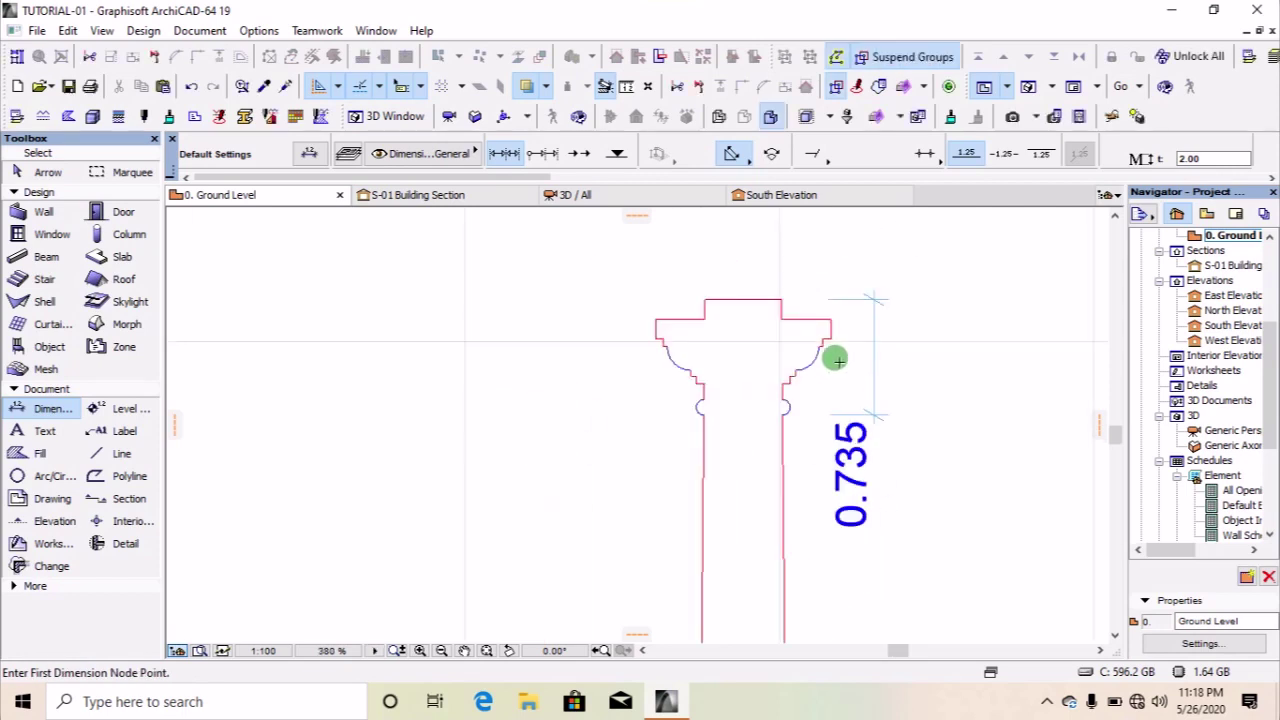
Dimension the shaft's length from the bottom of the ring to the first step of the base, placing the dimension line right of the column.
scroll(854, 522, up, 3)
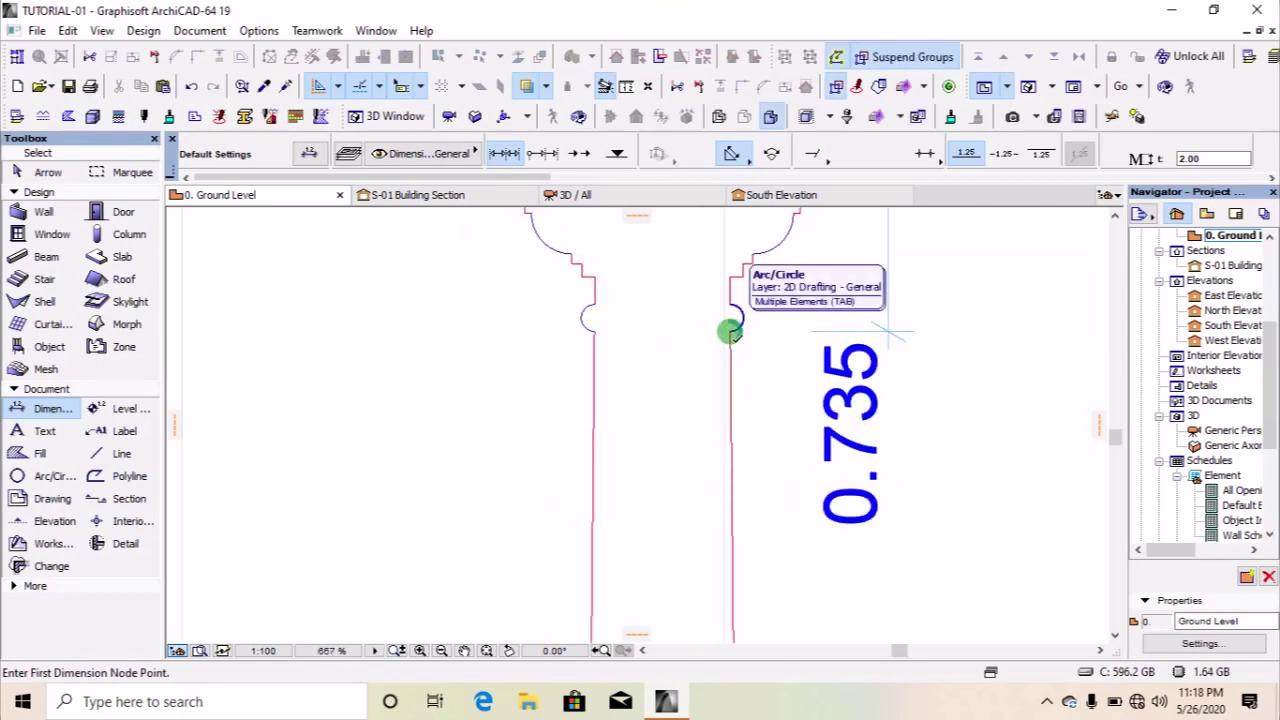
click(731, 333)
scroll(766, 537, down, 5)
scroll(729, 591, up, 10)
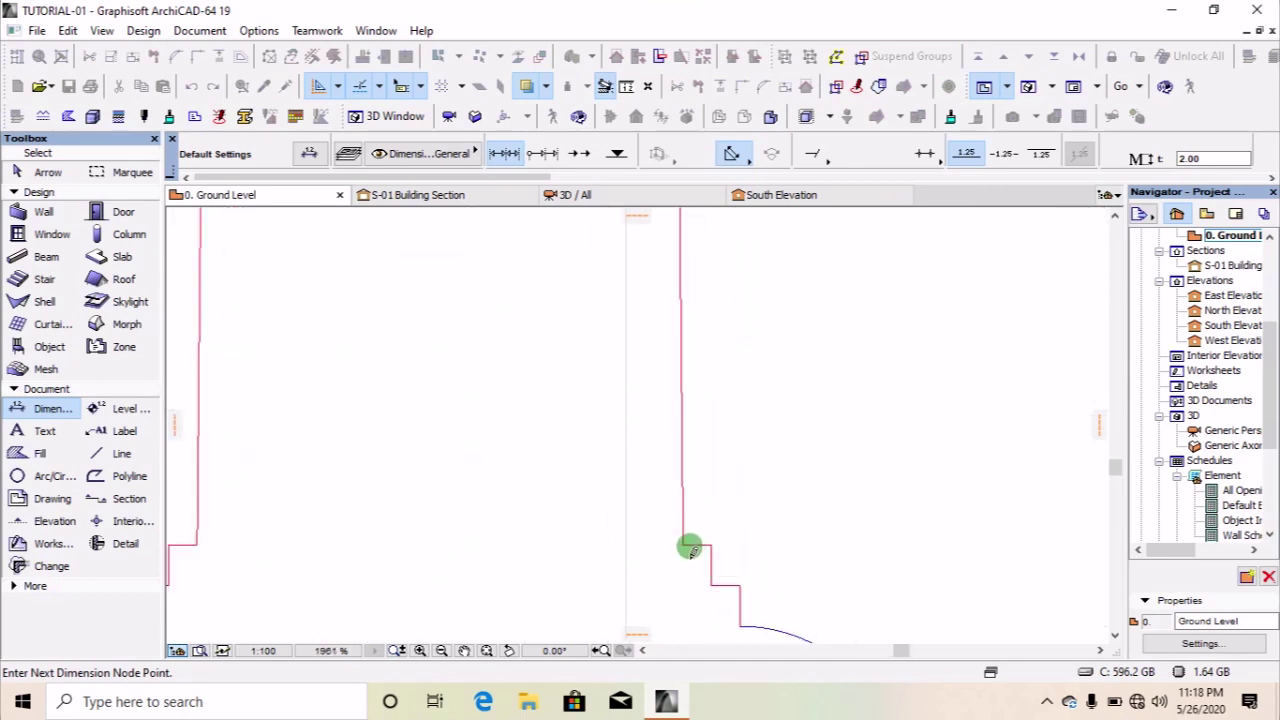
click(683, 547)
right_click(730, 396)
click(742, 517)
scroll(780, 537, down, 15)
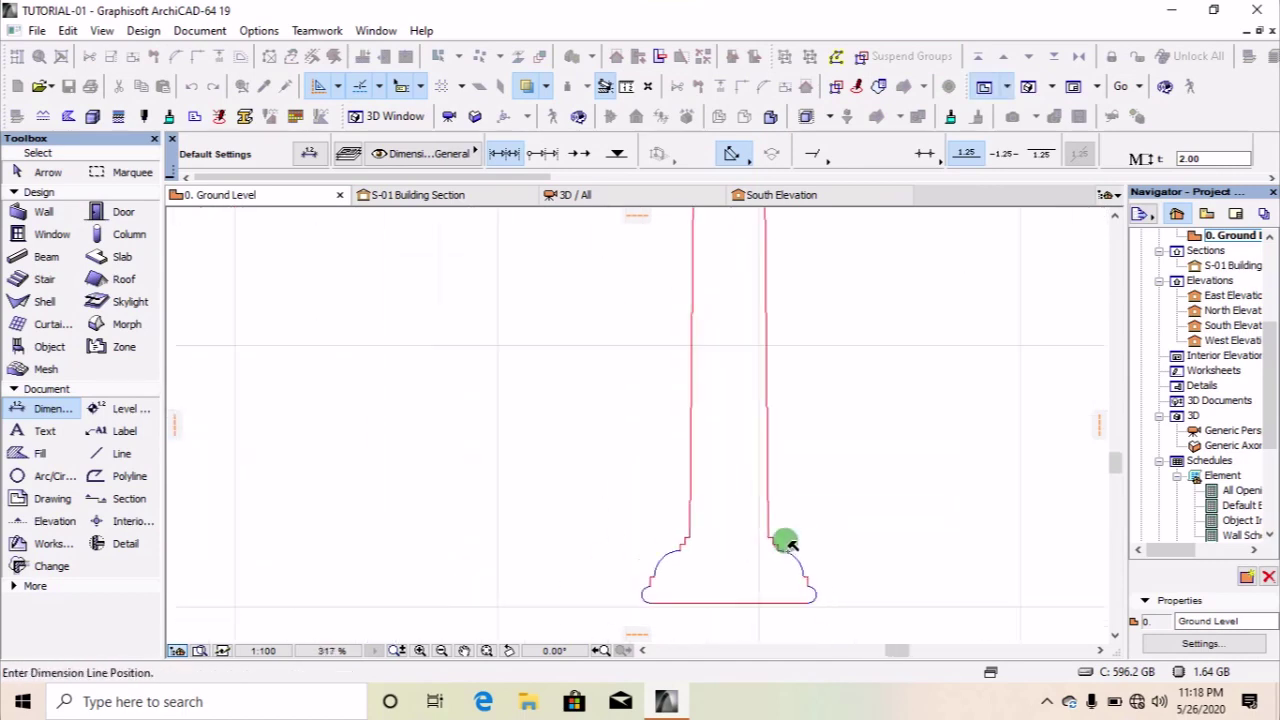
scroll(852, 450, down, 6)
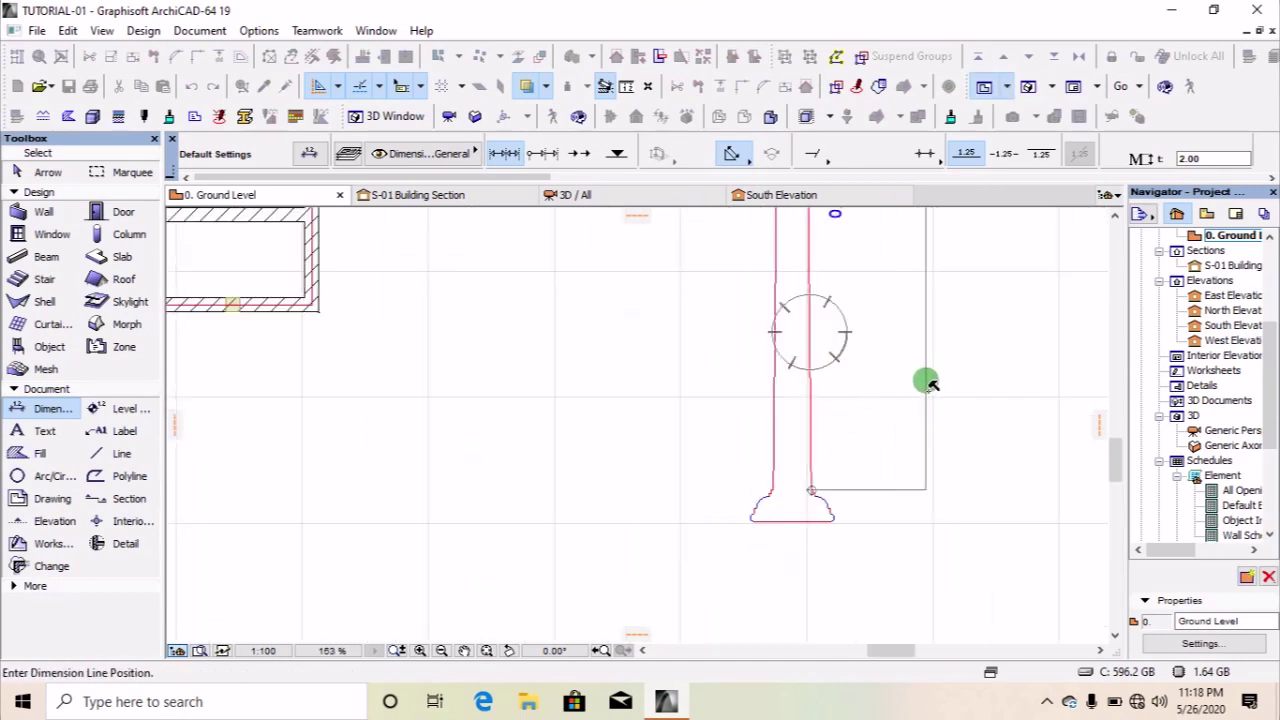
click(927, 400)
scroll(937, 319, up, 4)
scroll(828, 481, down, 4)
scroll(906, 365, up, 3)
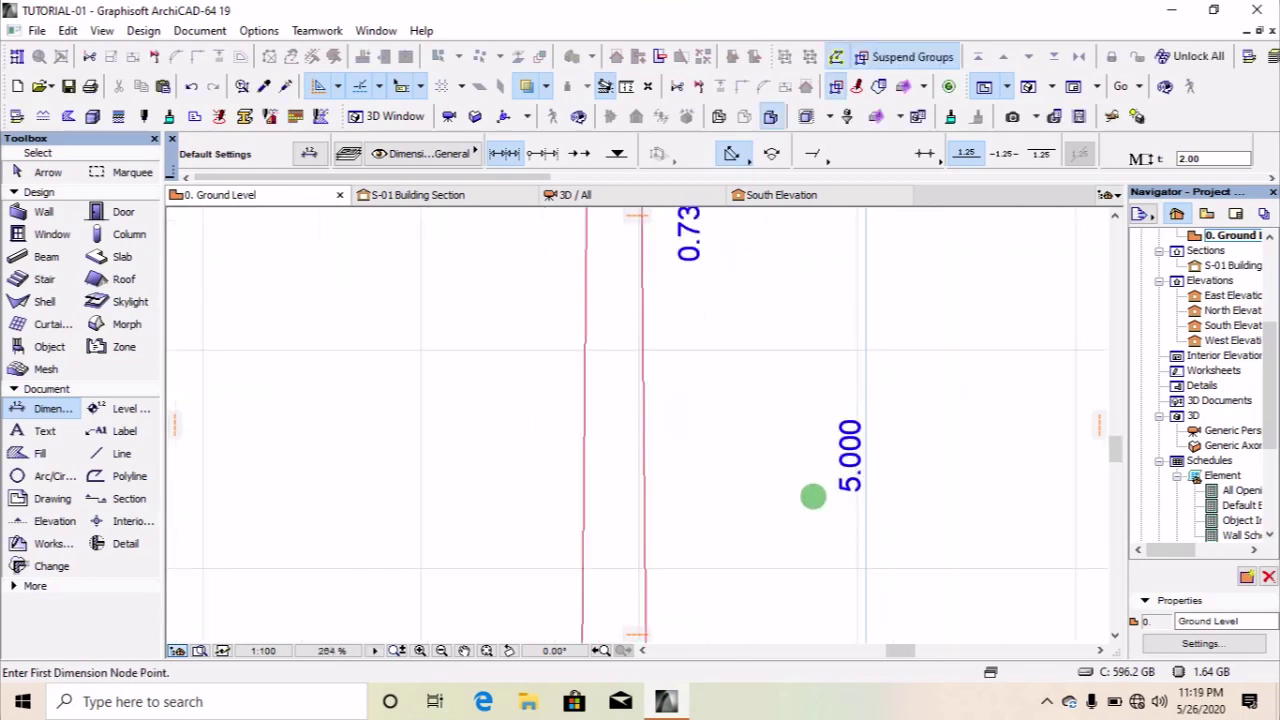
scroll(829, 486, down, 3)
scroll(868, 421, up, 4)
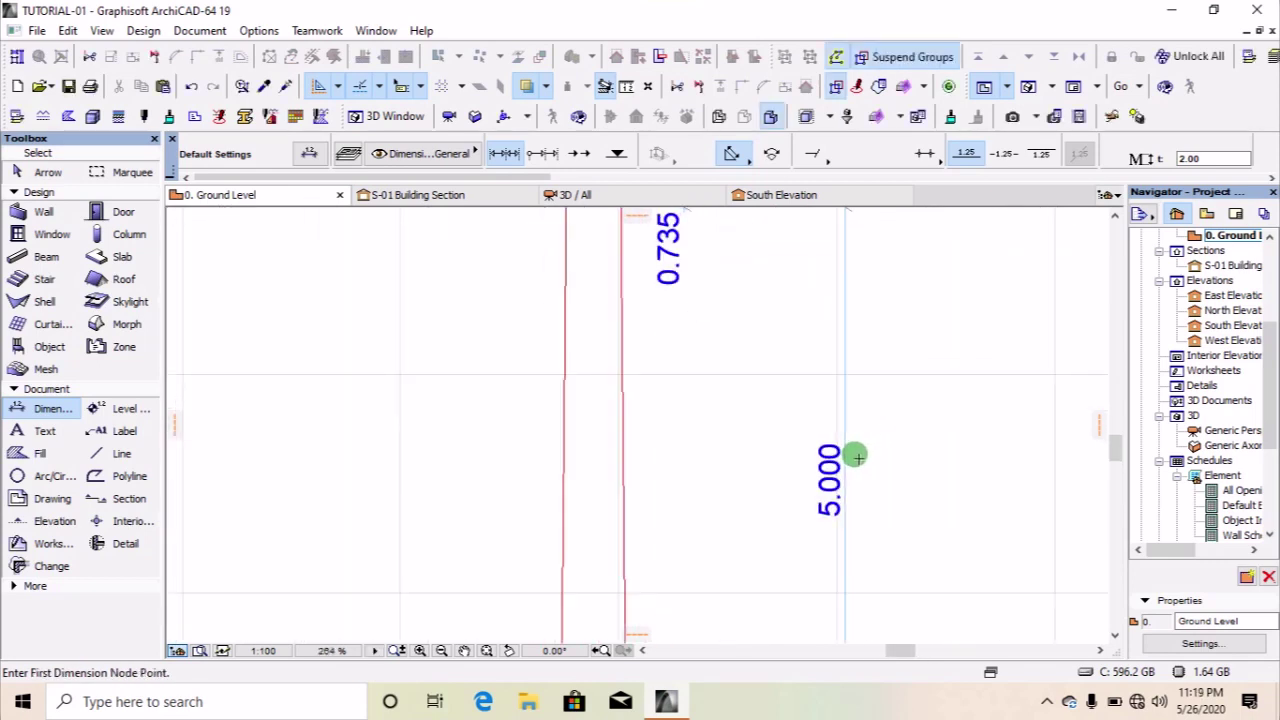
Dimension the base's height from the shaft's lower end to the bottom edge, placing the dimension line right of the base.
scroll(800, 349, down, 5)
scroll(729, 491, up, 8)
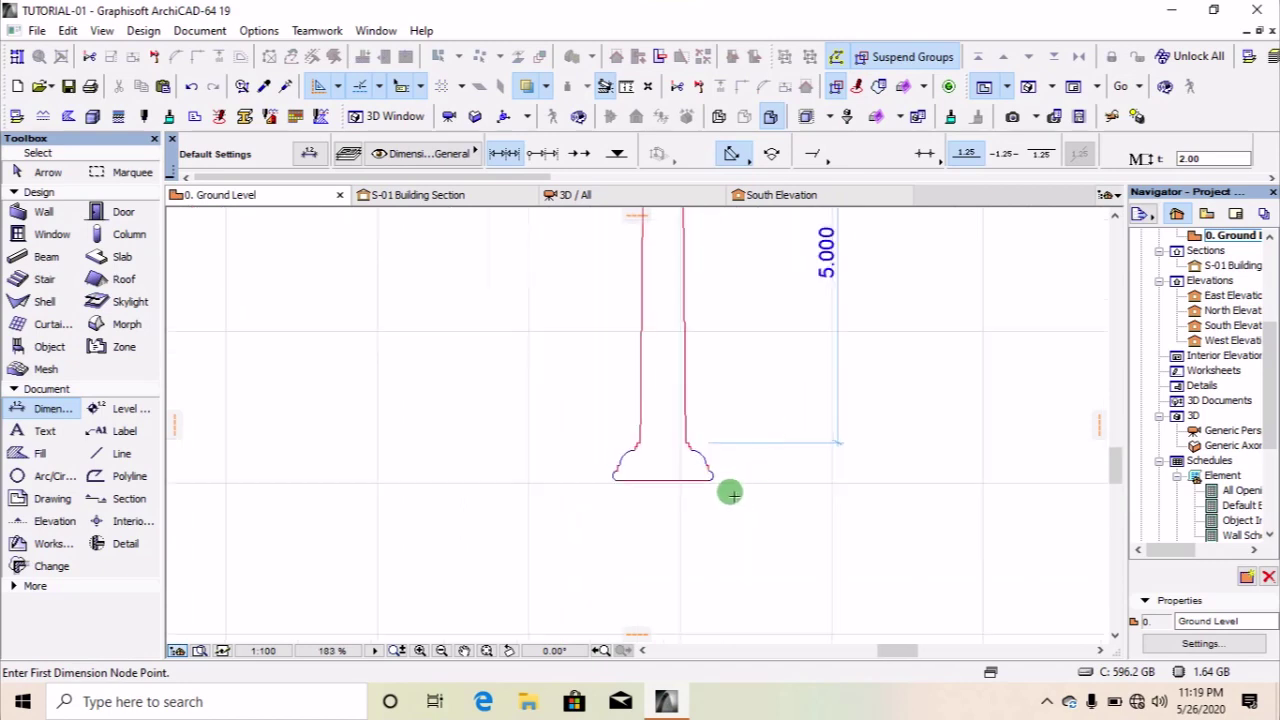
click(625, 371)
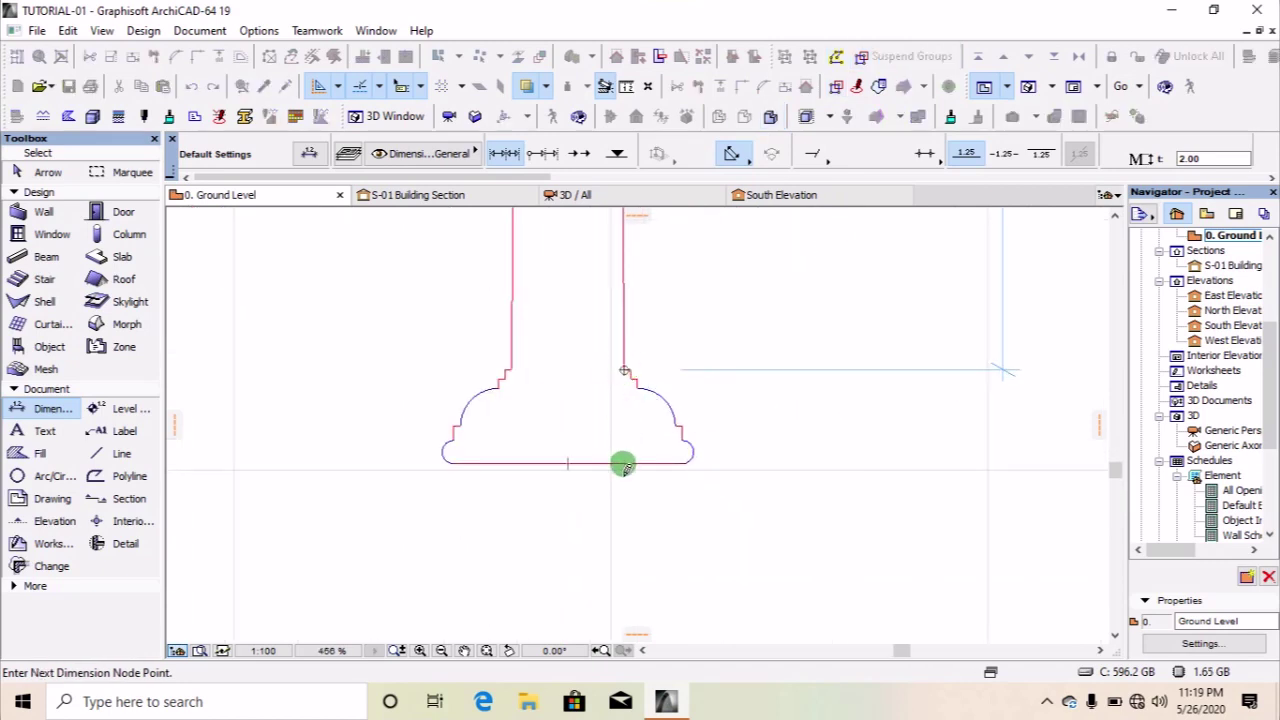
right_click(607, 413)
click(648, 530)
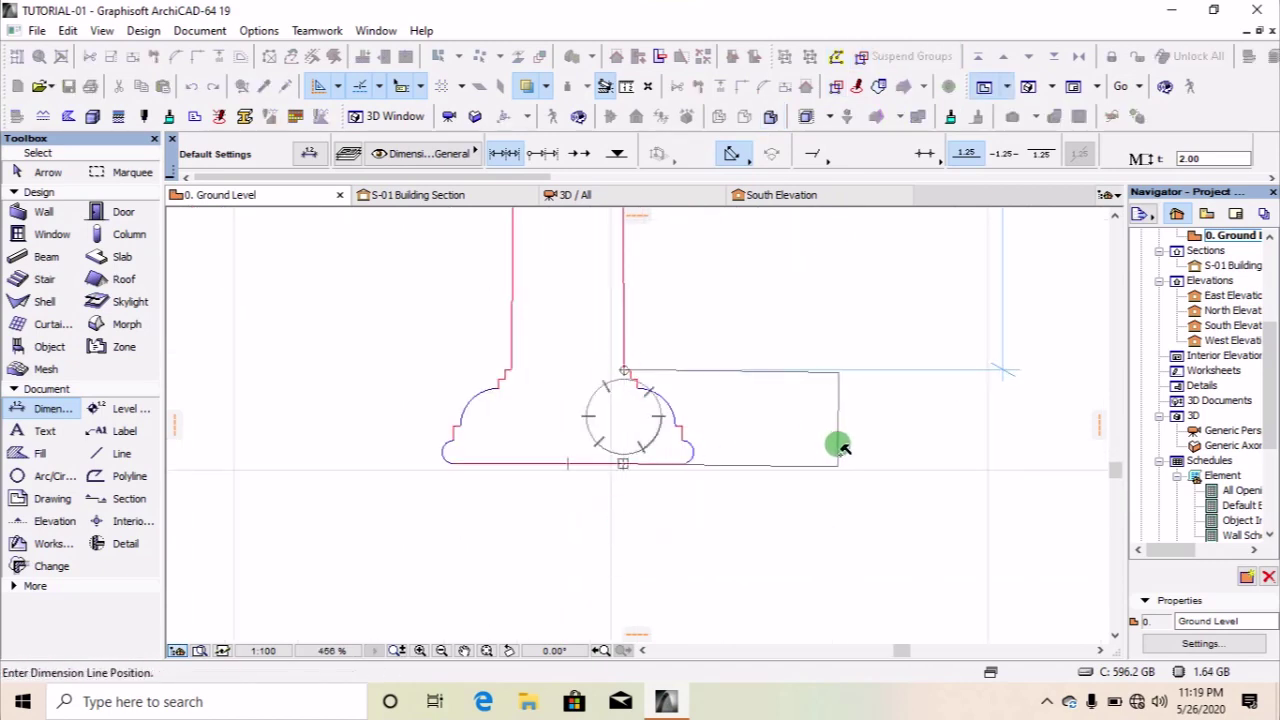
click(849, 394)
scroll(845, 480, down, 10)
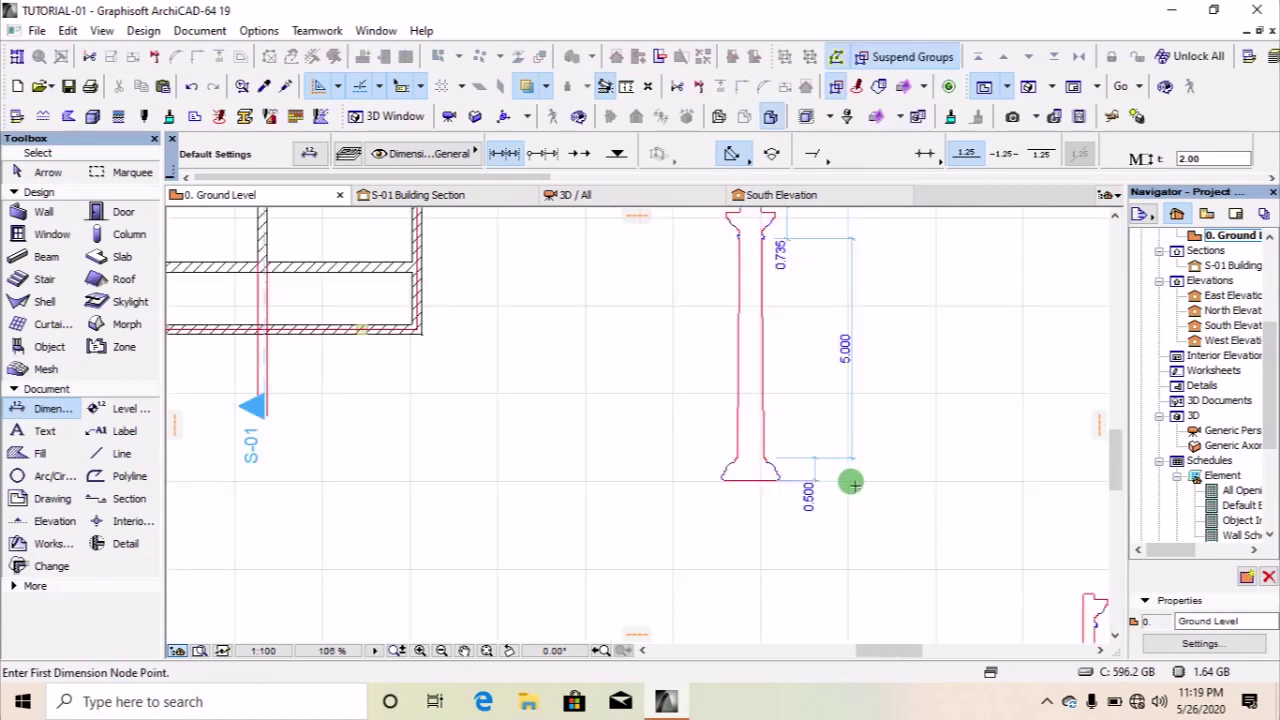
scroll(822, 465, up, 3)
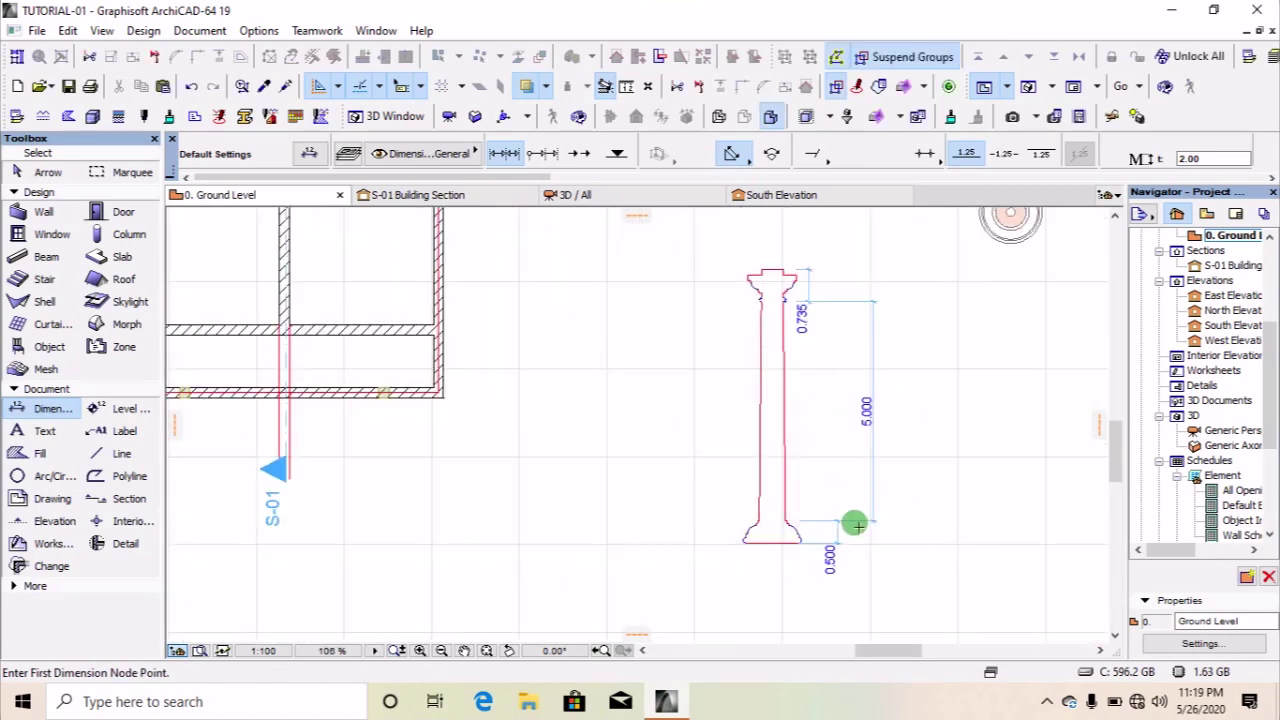
scroll(818, 547, up, 4)
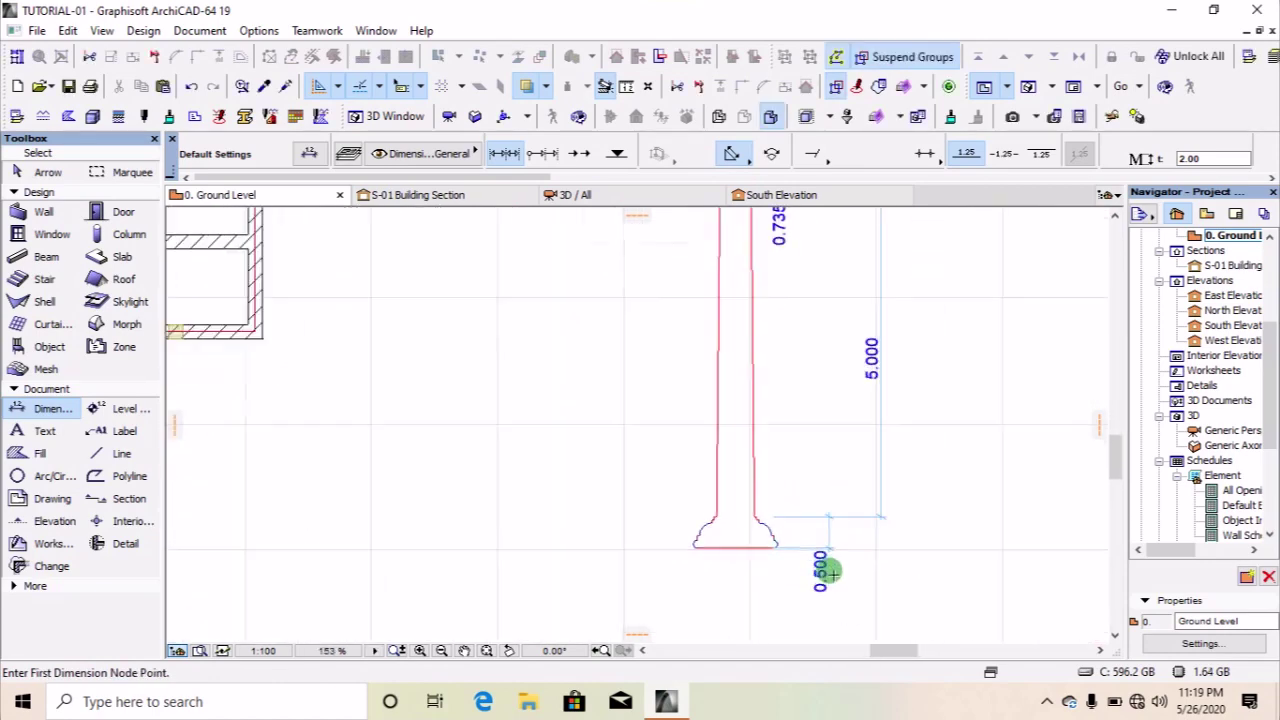
scroll(832, 506, down, 3)
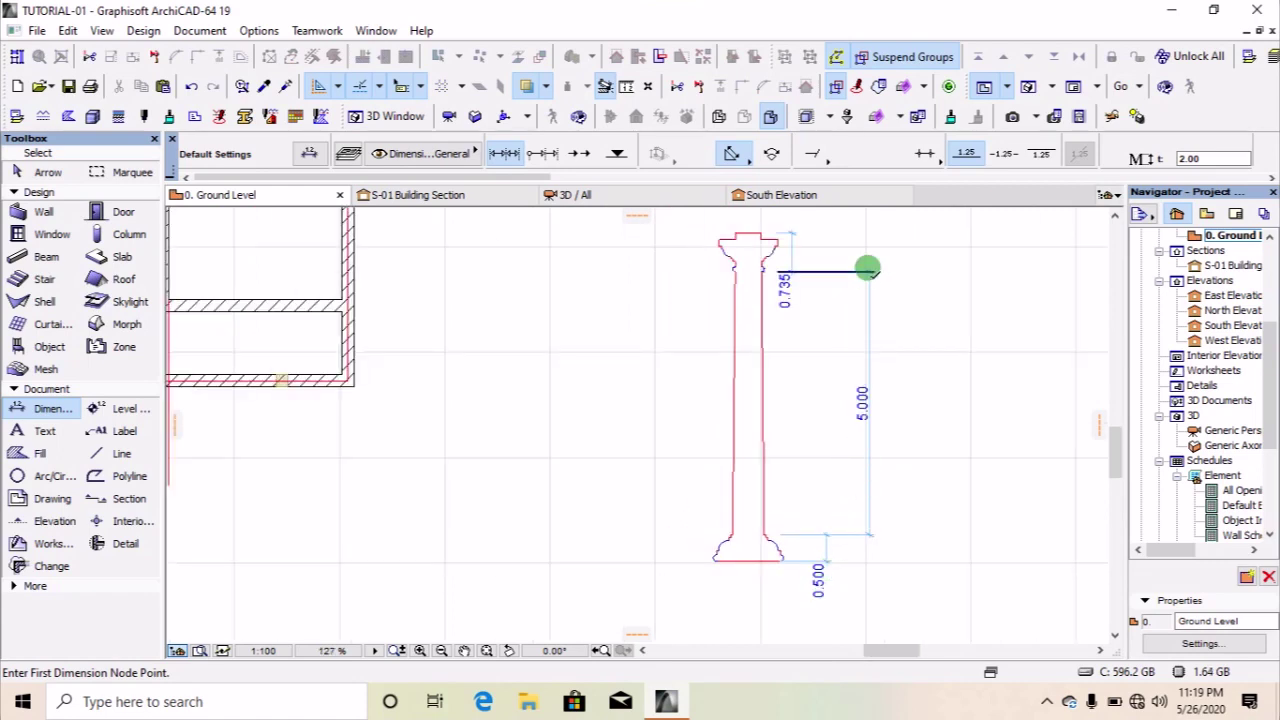
scroll(797, 243, up, 4)
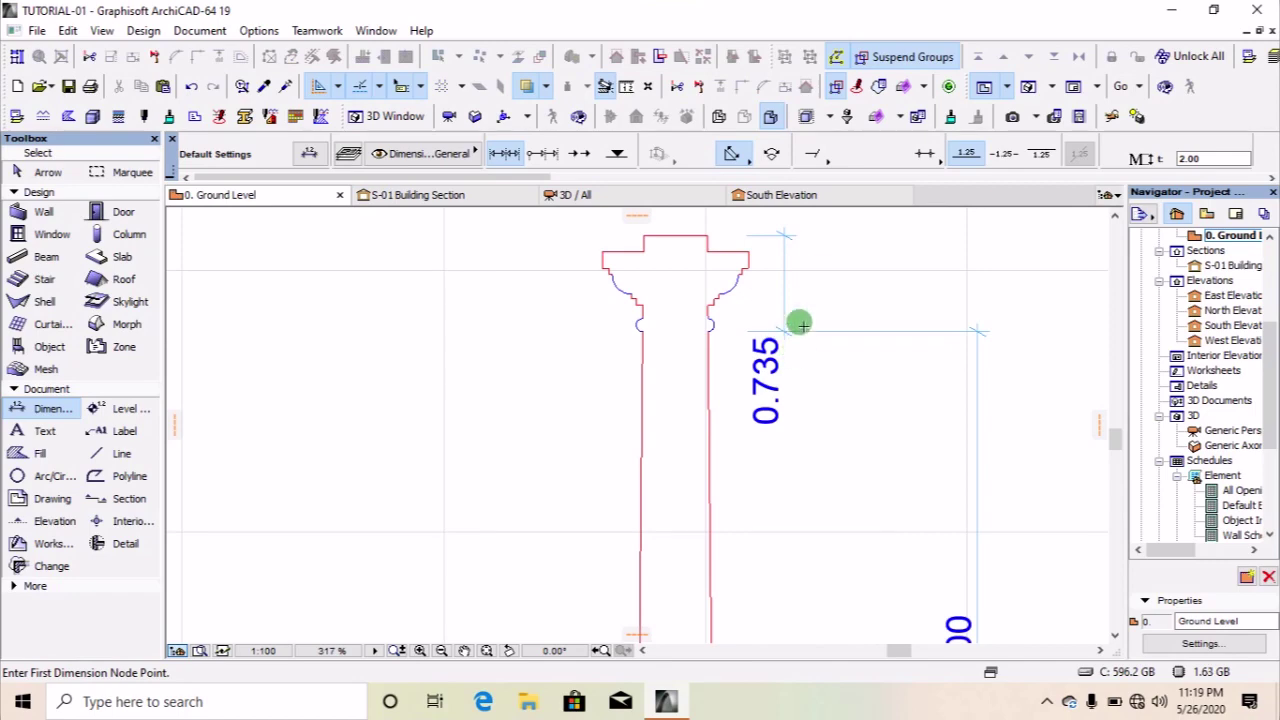
Delete the separate half-column profile below and to the right of the dimensioned column.
scroll(801, 325, down, 8)
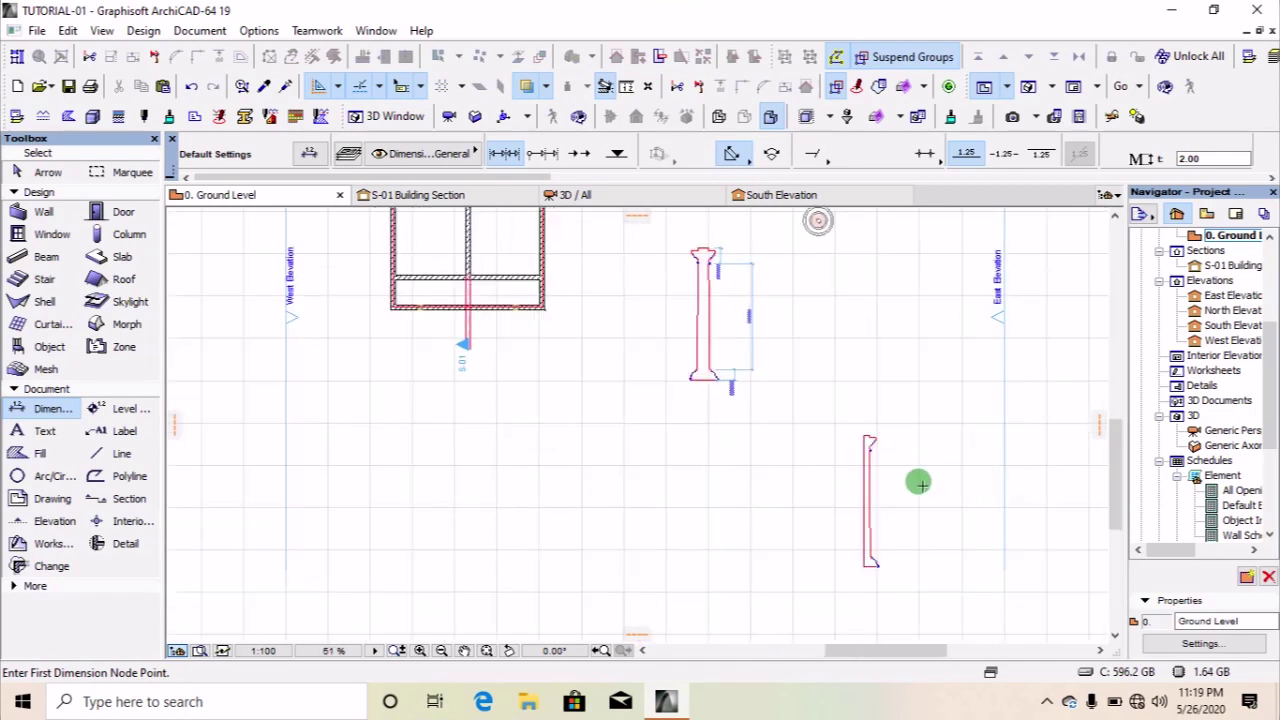
scroll(918, 357, down, 4)
scroll(886, 432, up, 5)
shift+drag(942, 308, 860, 518)
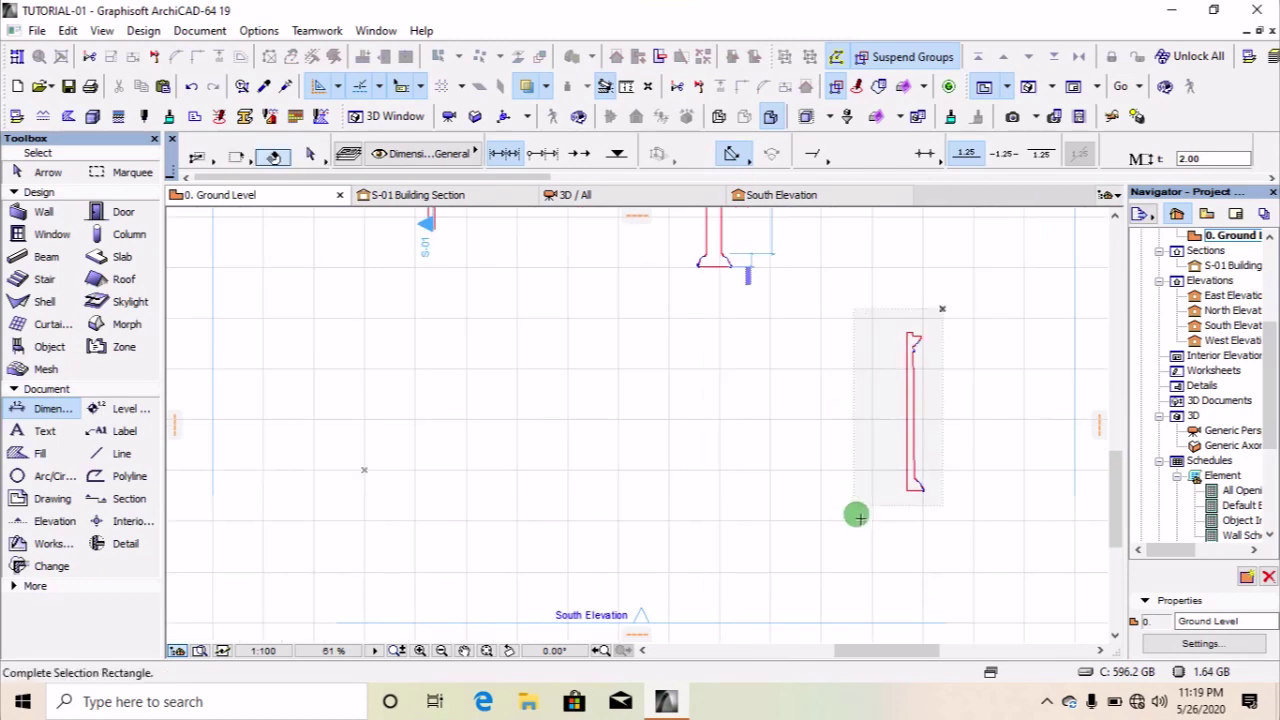
click(858, 515)
right_click(782, 298)
click(848, 429)
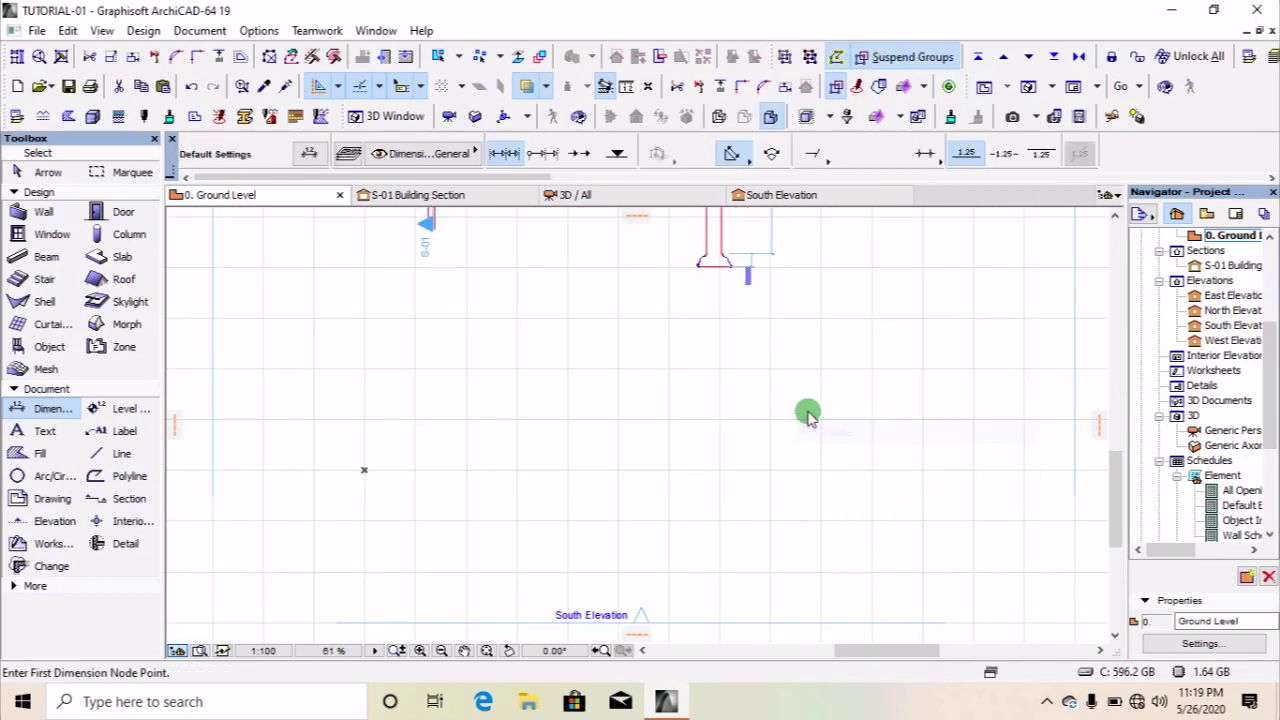
Draw a long vertical line in the empty area beside the column and a horizontal line crossing it near its lower end.
scroll(808, 415, down, 3)
click(121, 453)
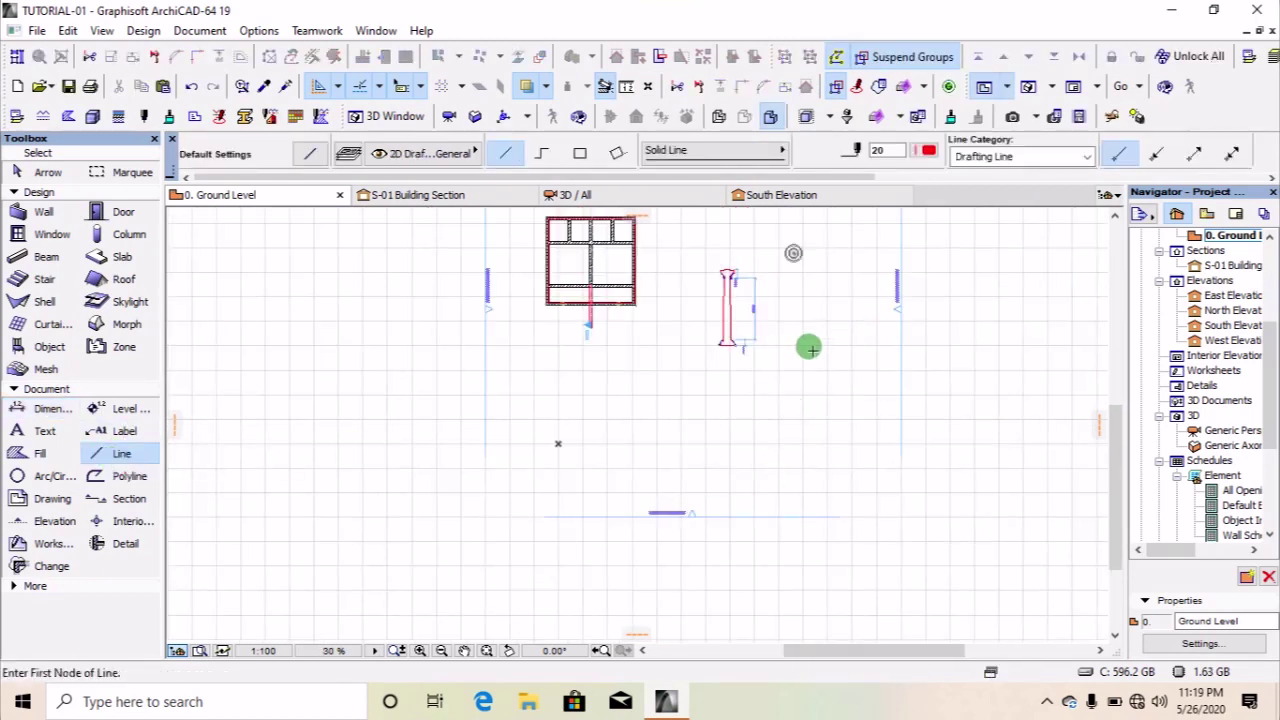
scroll(808, 340, up, 3)
click(812, 243)
click(812, 573)
click(735, 528)
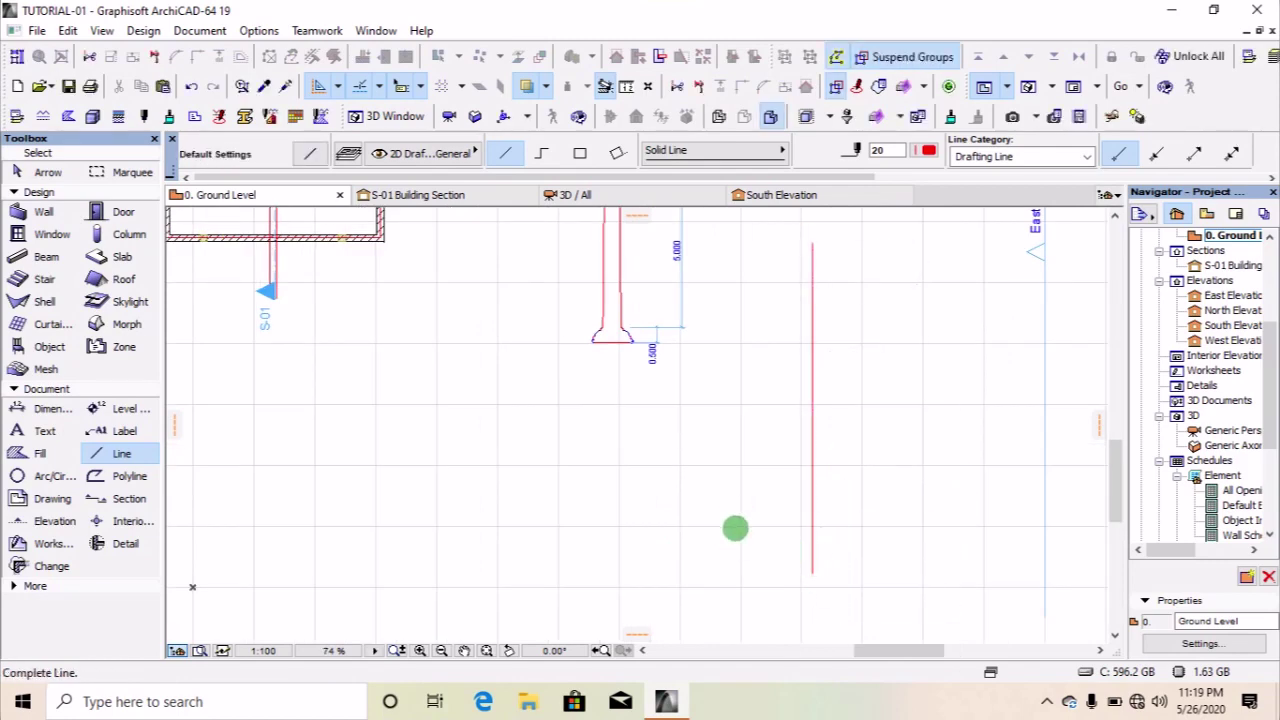
click(920, 528)
Copy the horizontal line straight upward along the vertical line by the shaft's 5.000 length.
scroll(817, 420, up, 3)
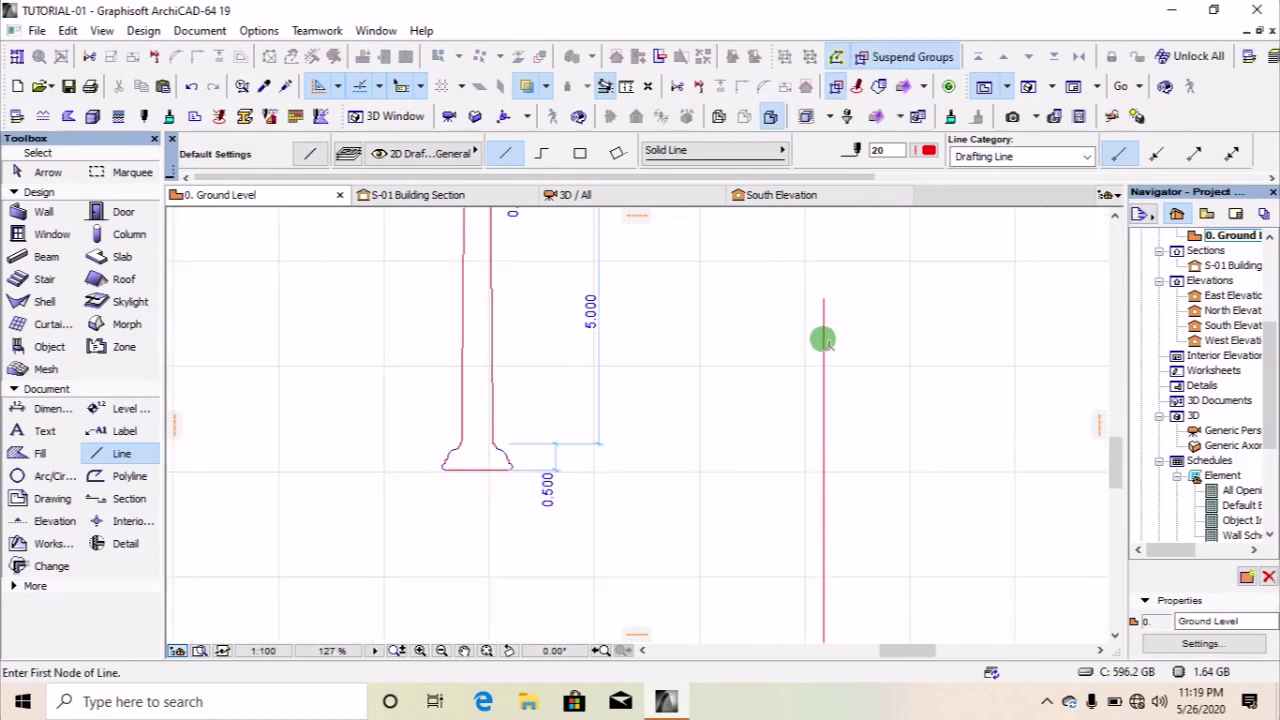
scroll(831, 512, down, 2)
scroll(831, 503, up, 3)
shift+click(833, 501)
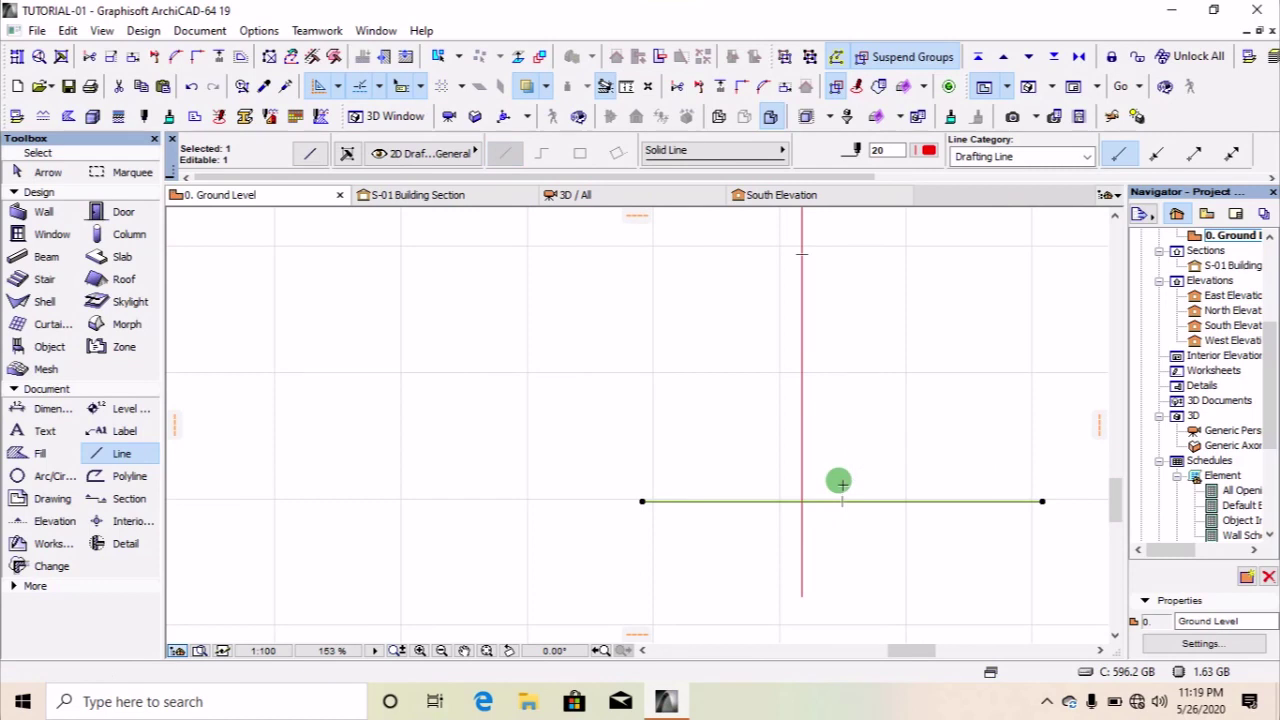
key(ctrl+d)
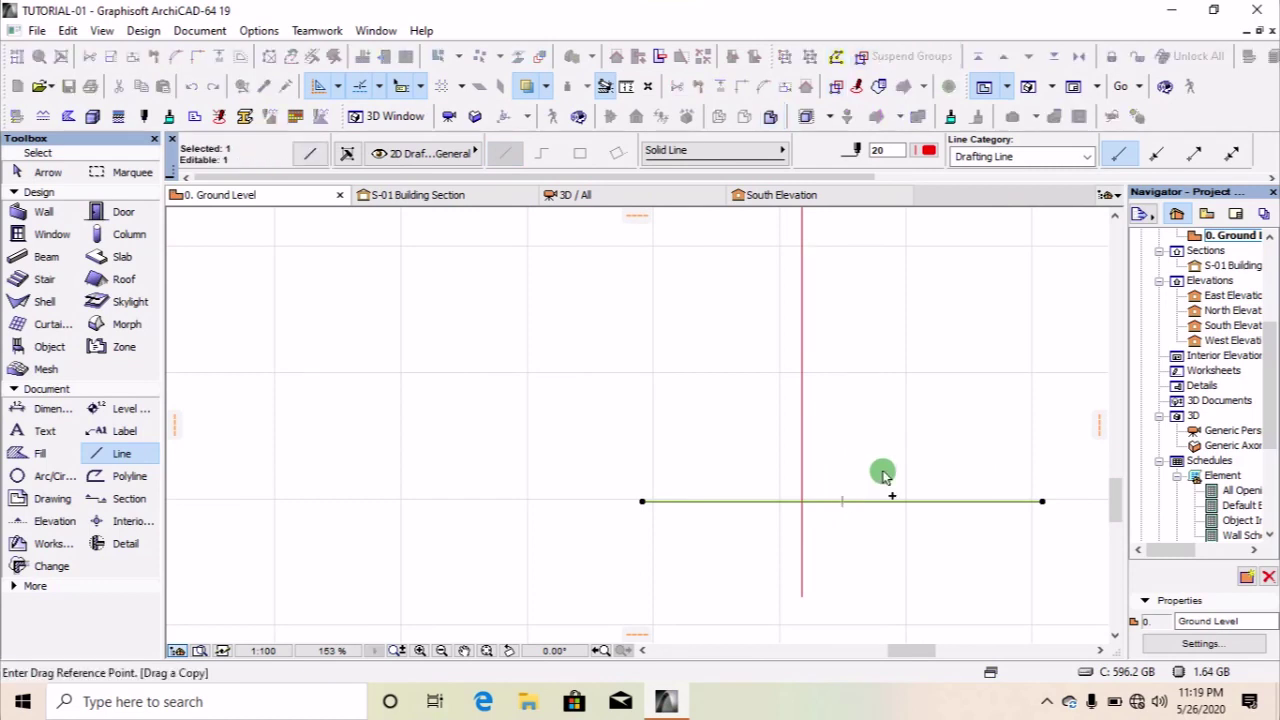
scroll(872, 596, down, 3)
click(884, 530)
key(Tab)
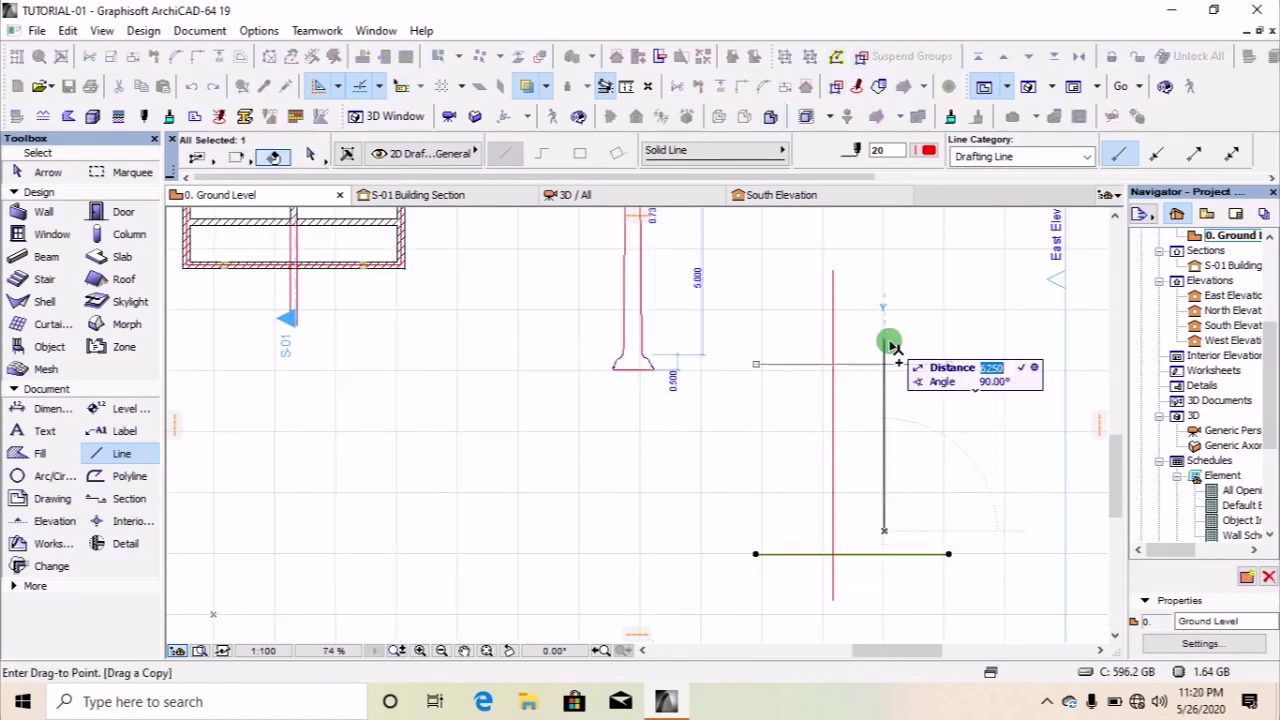
key(Return)
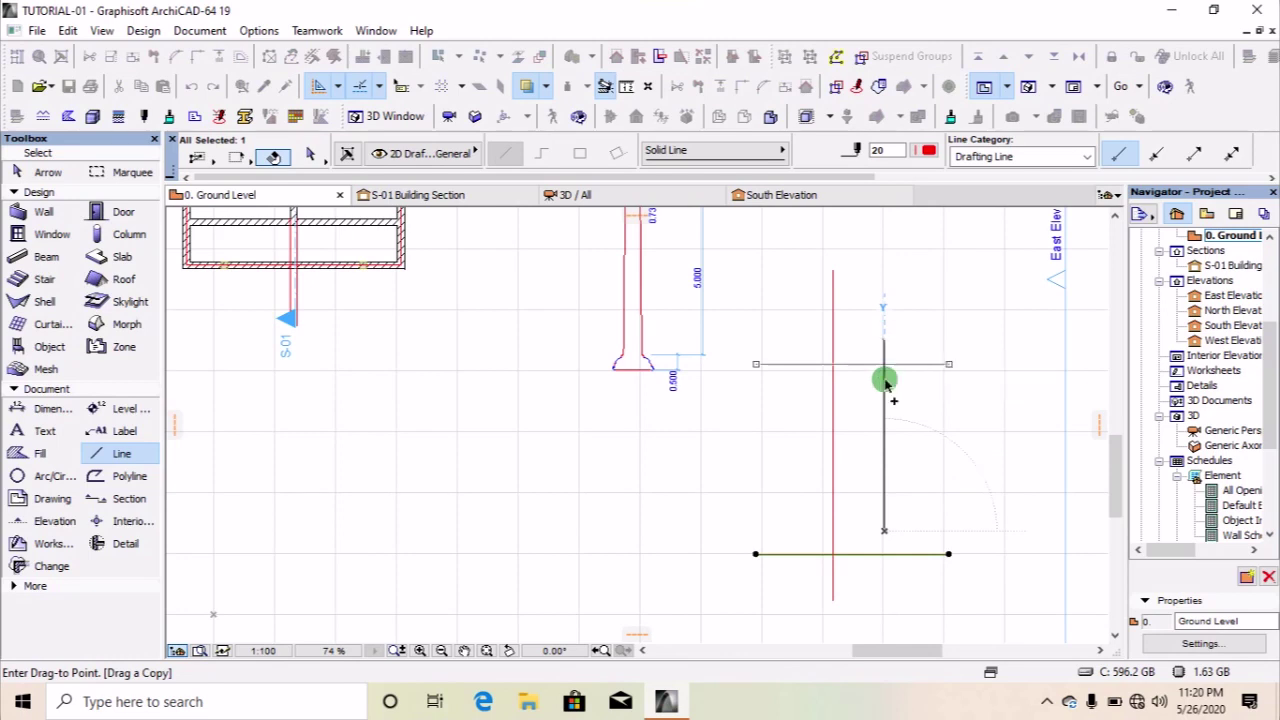
key(Escape)
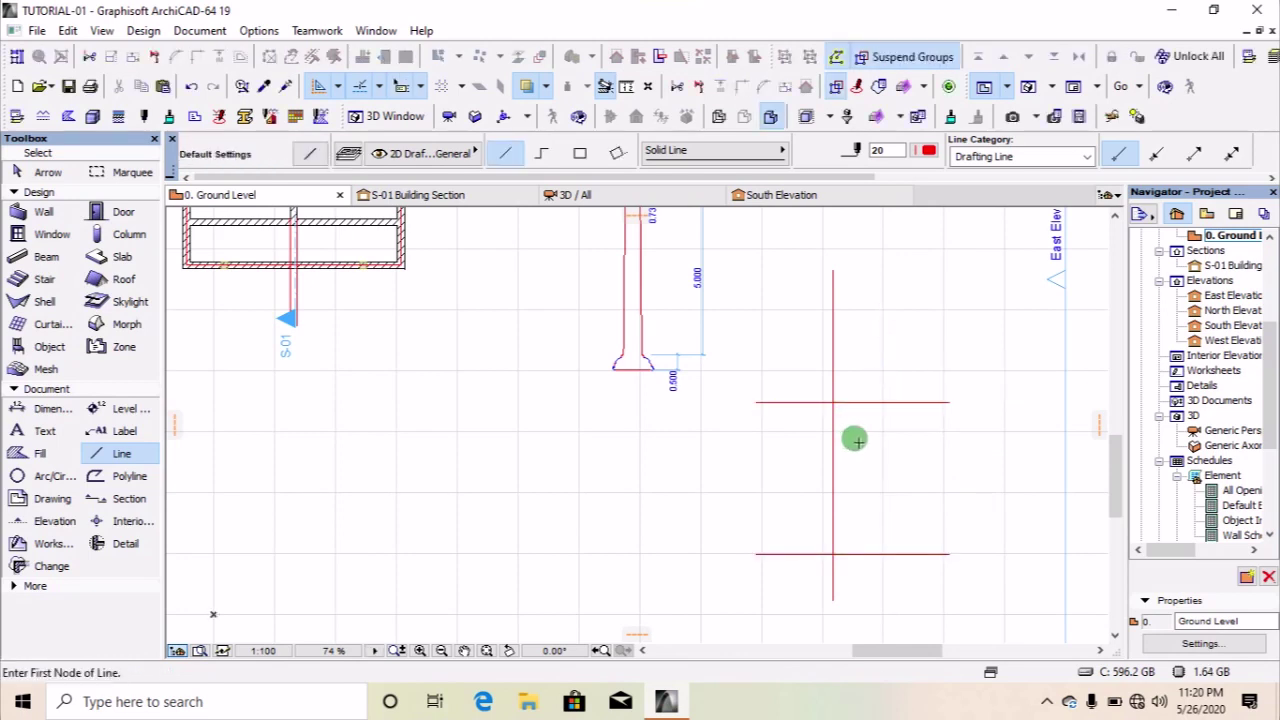
Examine the crossing guide lines and compare them with the dimensioned column.
scroll(850, 385, down, 3)
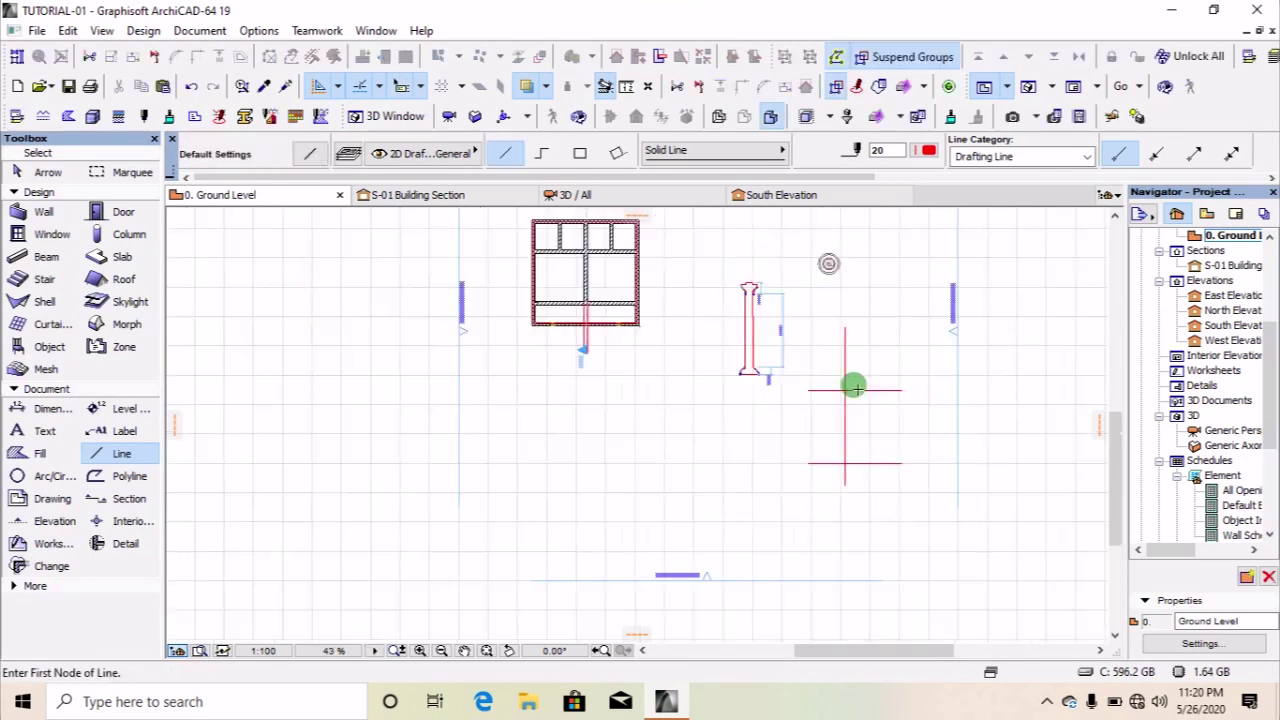
scroll(847, 395, up, 4)
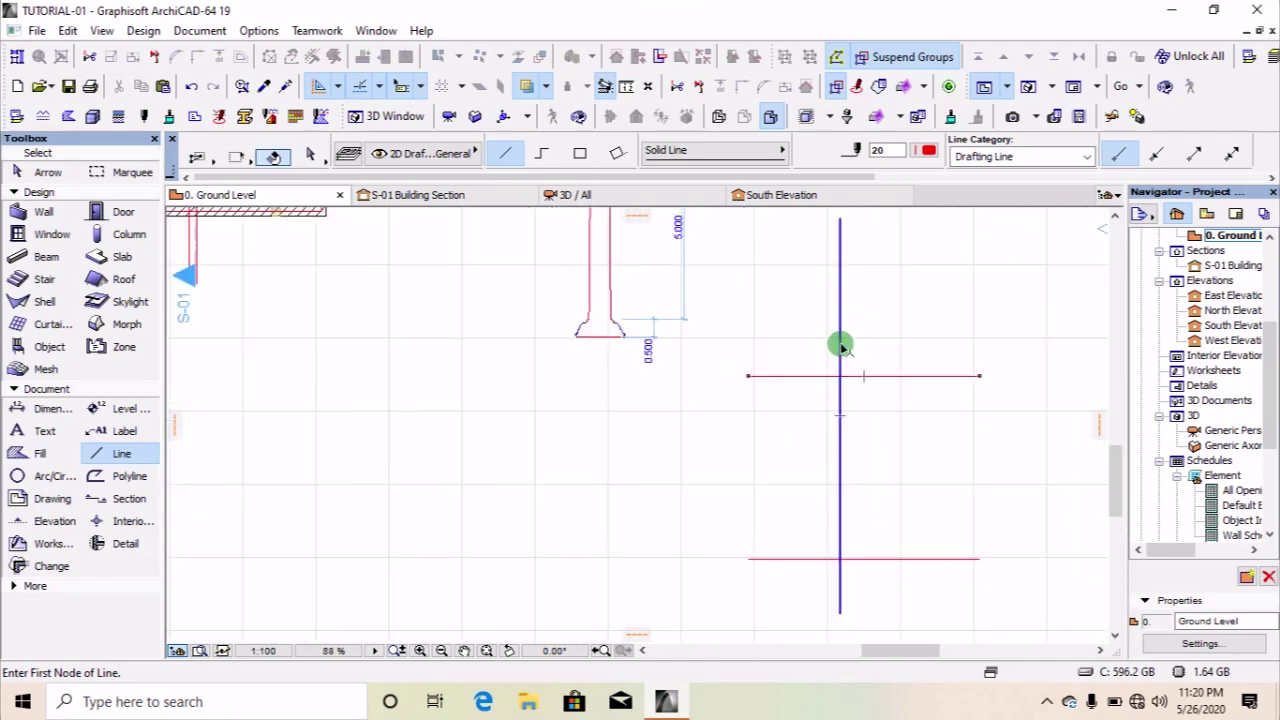
scroll(840, 343, down, 4)
scroll(840, 423, up, 3)
scroll(840, 430, up, 3)
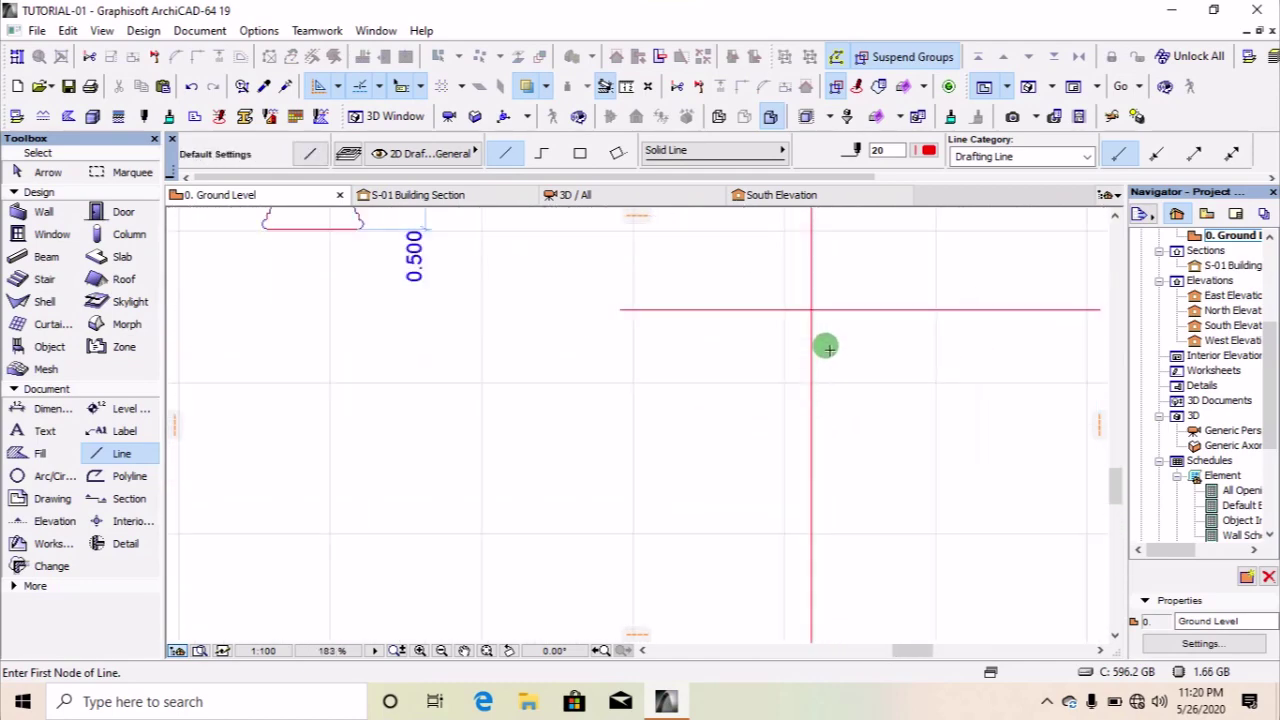
scroll(828, 360, down, 1)
scroll(820, 352, up, 2)
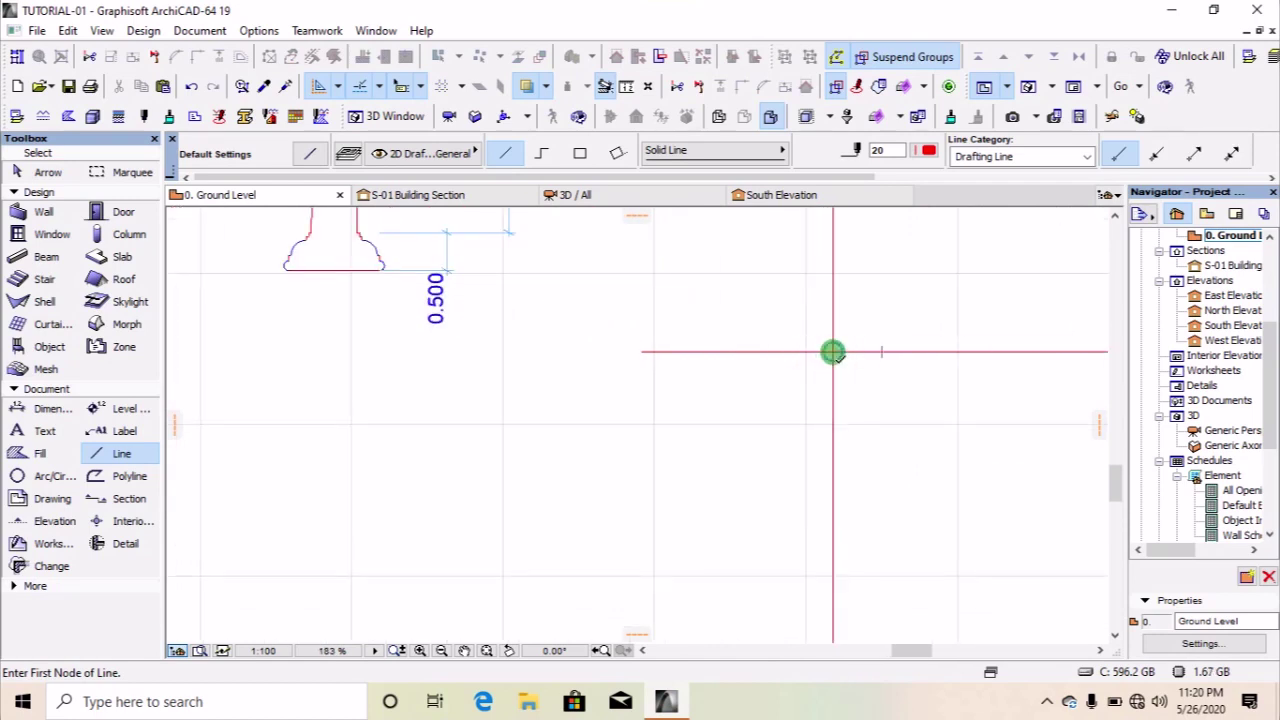
scroll(833, 352, down, 5)
scroll(839, 516, up, 5)
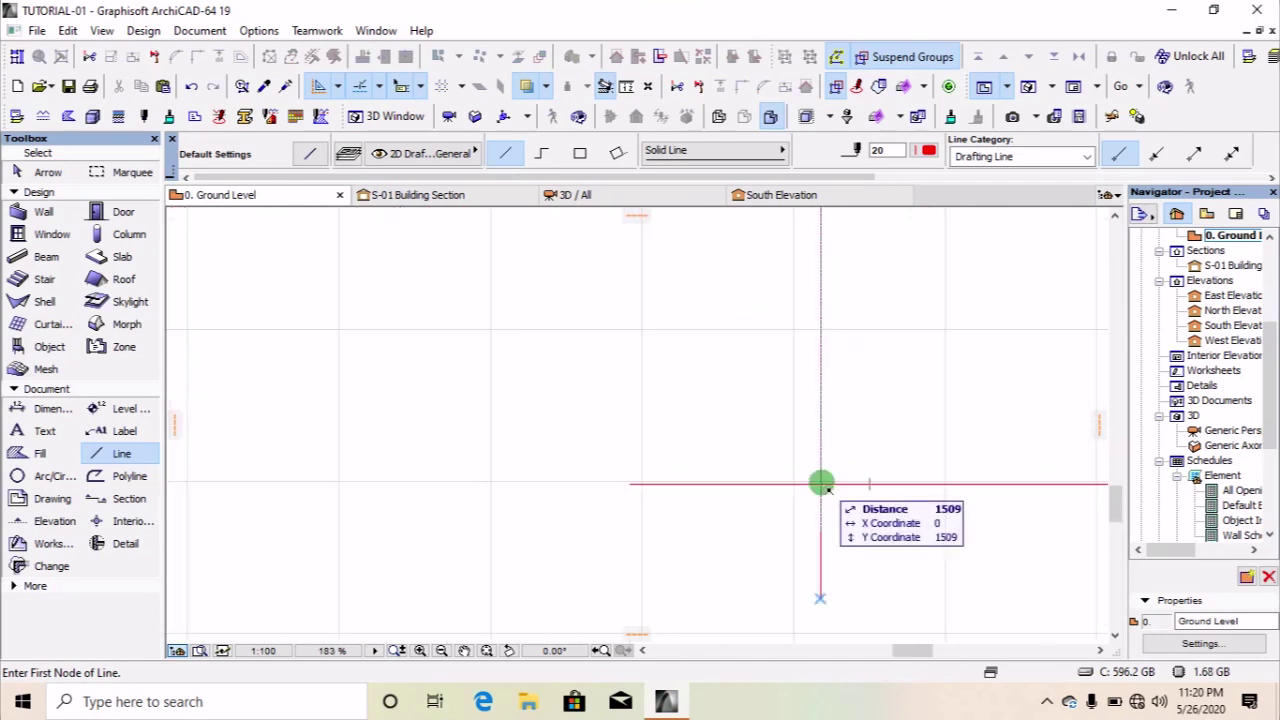
scroll(749, 363, down, 2)
Dimension the shaft's width at its upper end, between the lower ends of the two rounded mouldings under the capital.
scroll(766, 337, up, 4)
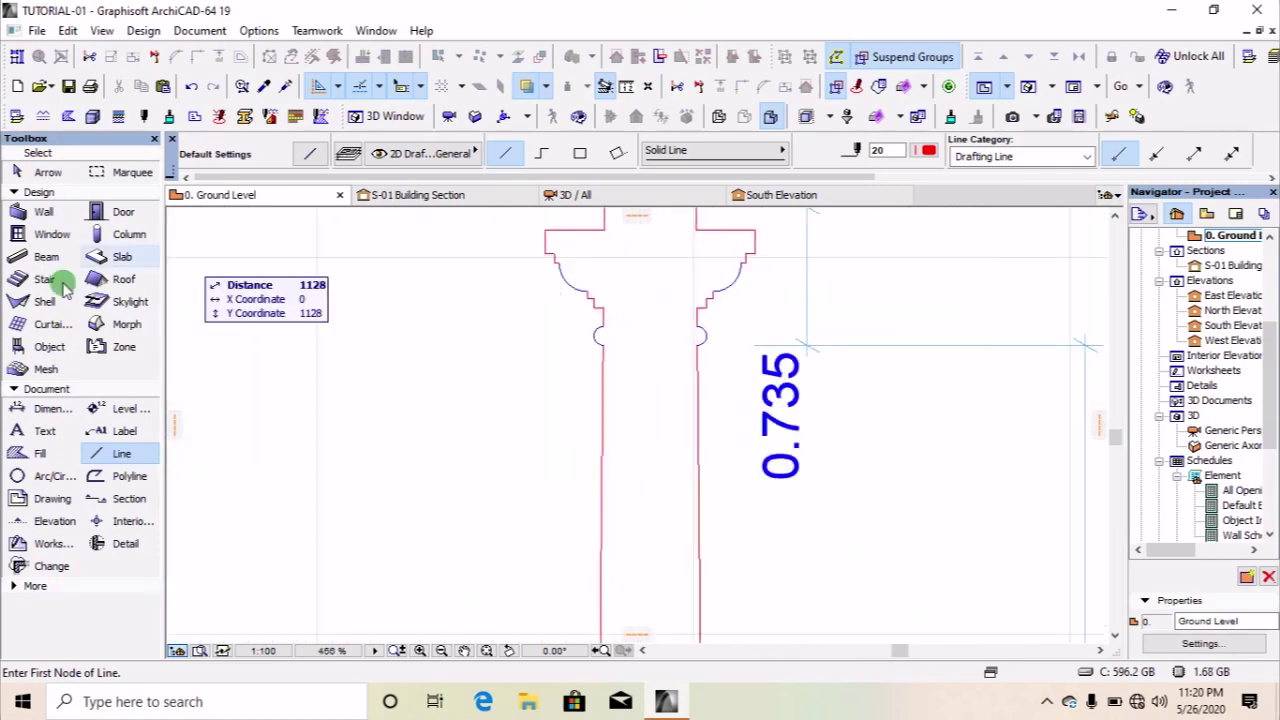
click(45, 410)
scroll(614, 337, up, 4)
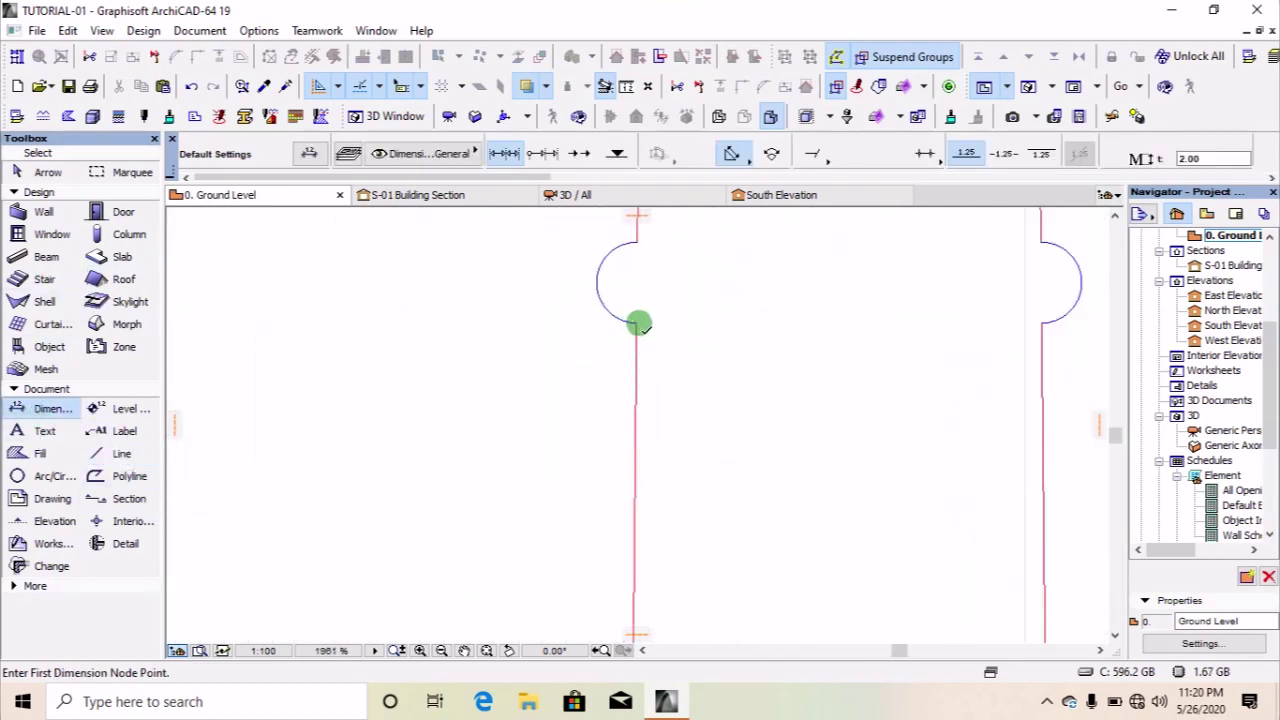
click(636, 323)
click(1042, 323)
right_click(840, 290)
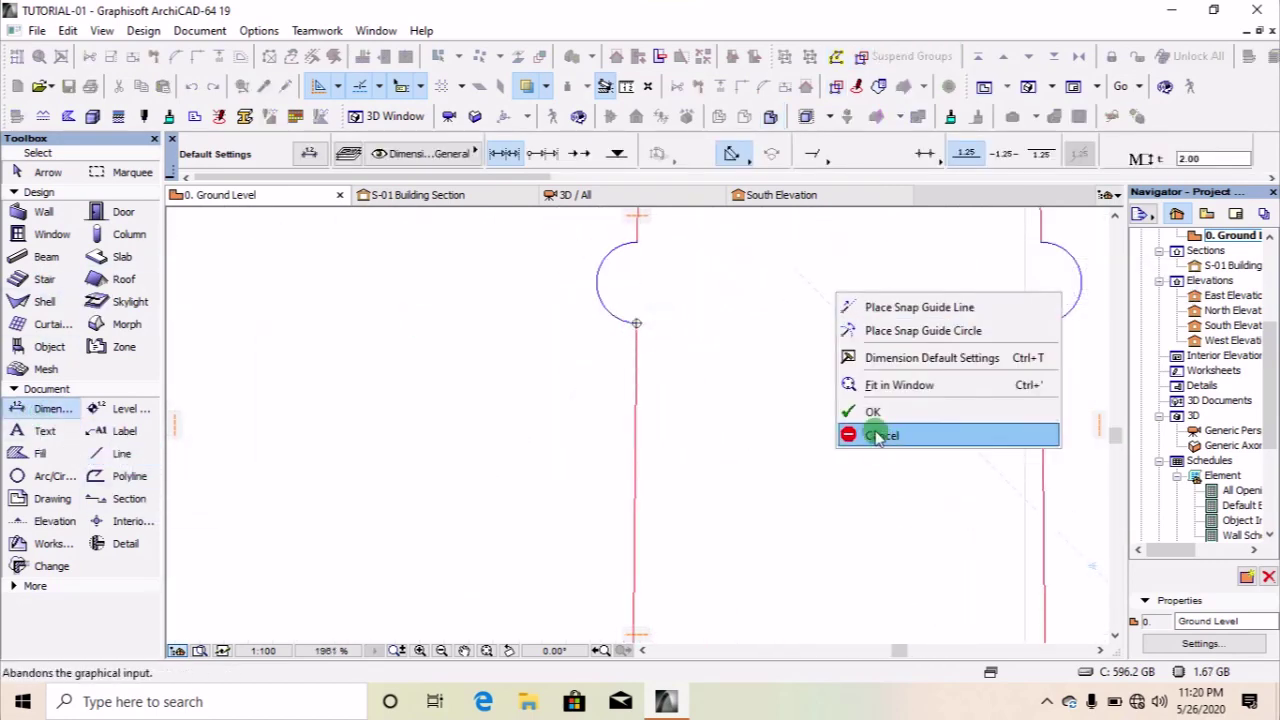
click(870, 411)
click(851, 347)
scroll(806, 351, down, 3)
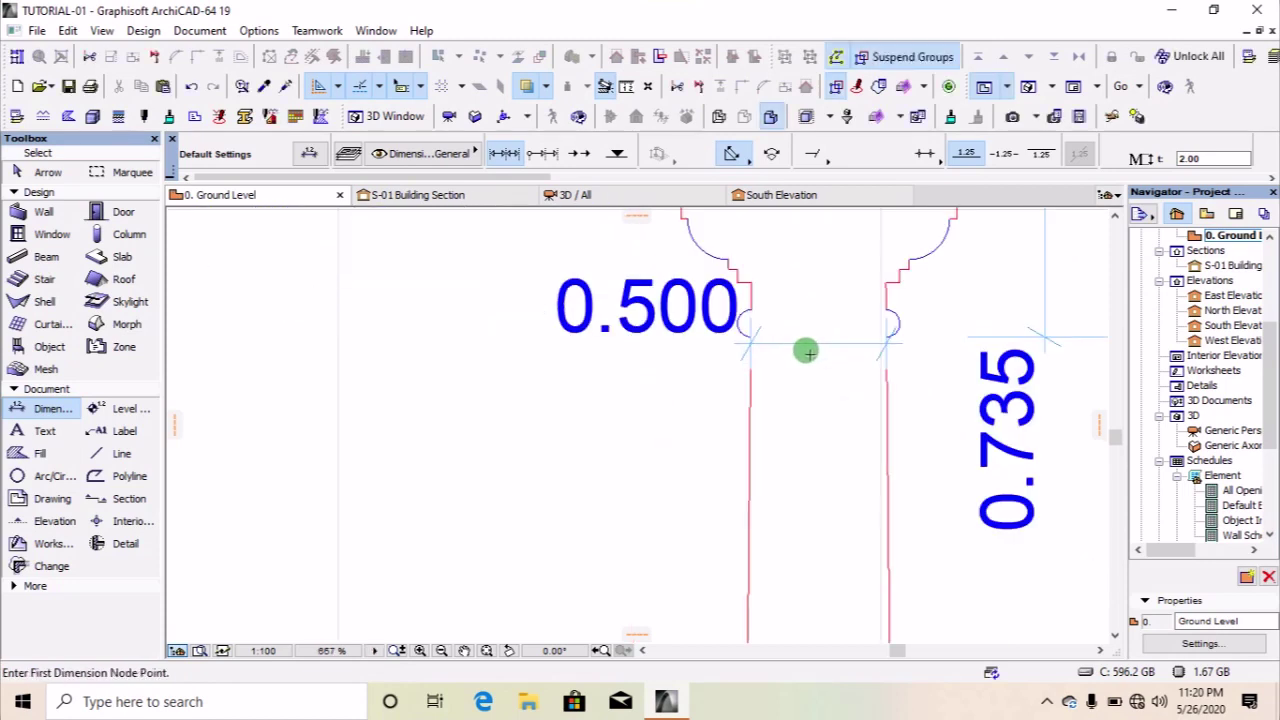
Dimension the shaft's width at its lower end, placing the dimension line just above the base's top steps.
scroll(796, 520, down, 3)
scroll(808, 557, up, 6)
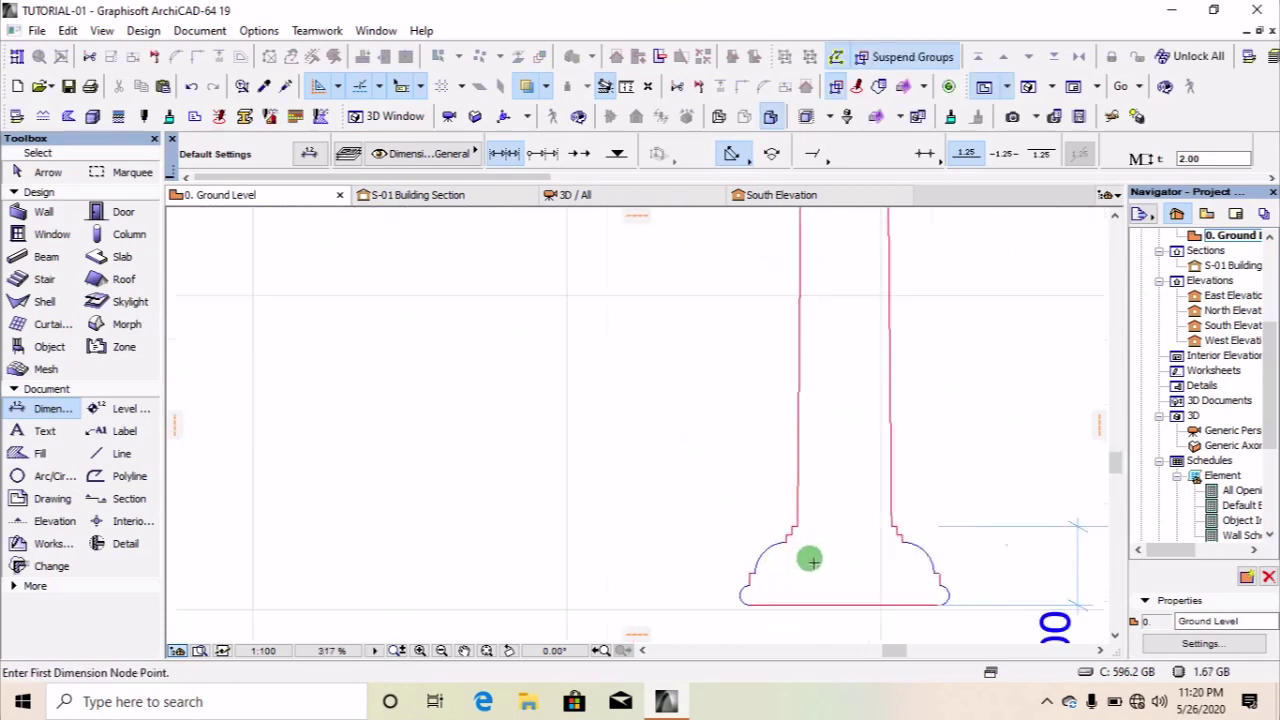
click(740, 435)
scroll(957, 471, down, 3)
scroll(668, 400, up, 2)
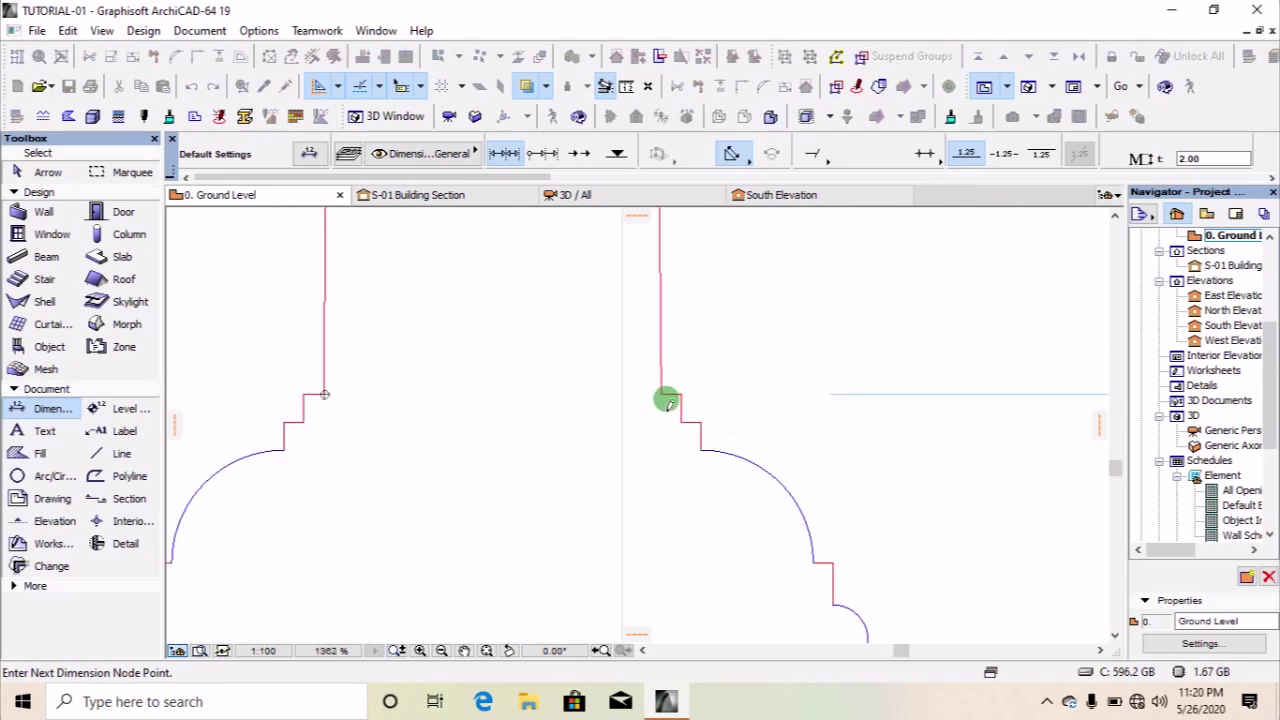
right_click(552, 363)
click(572, 475)
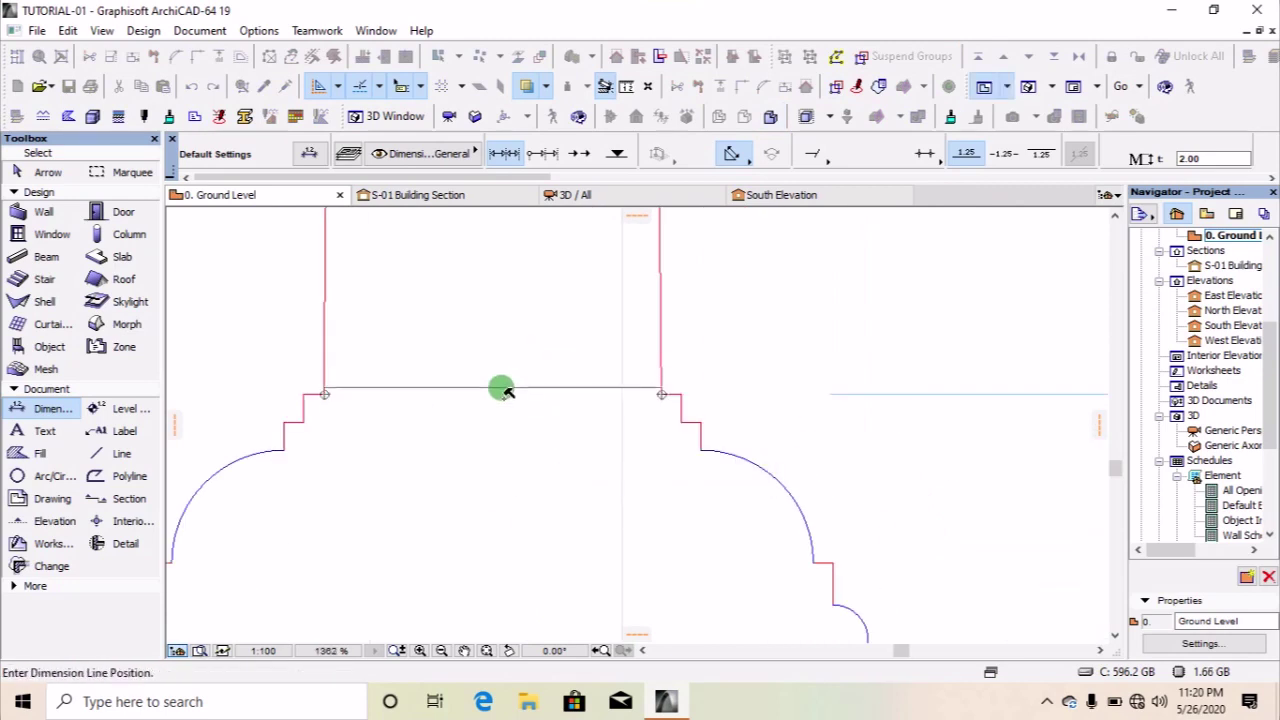
click(503, 390)
scroll(611, 423, down, 8)
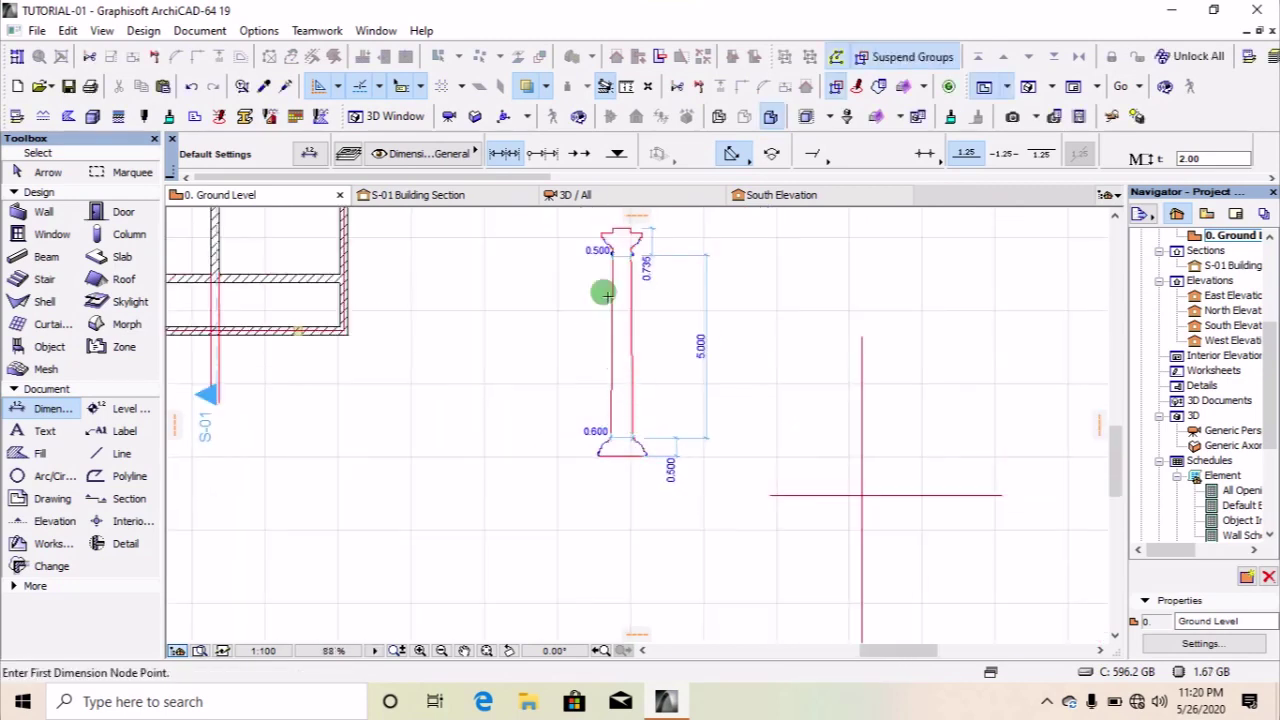
Copy the vertical centre guide line 300 to the right.
scroll(610, 280, up, 4)
scroll(617, 283, down, 2)
scroll(630, 260, up, 3)
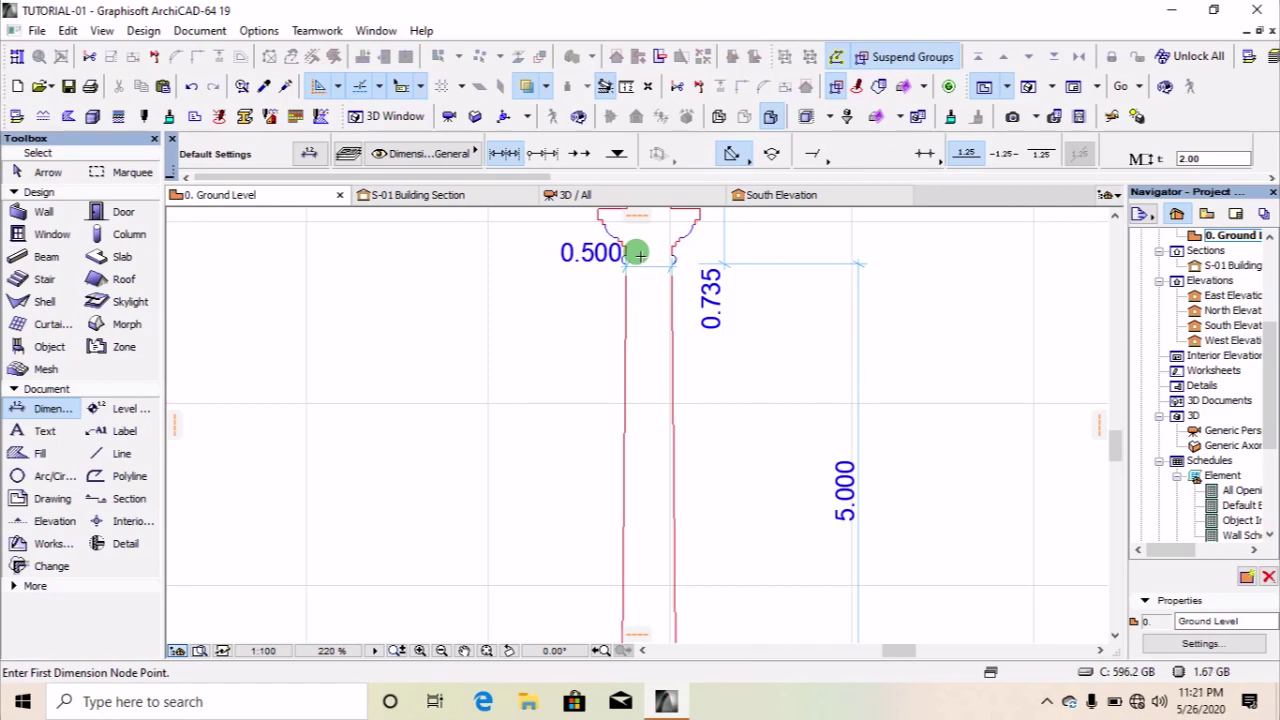
scroll(668, 287, down, 7)
scroll(664, 286, up, 5)
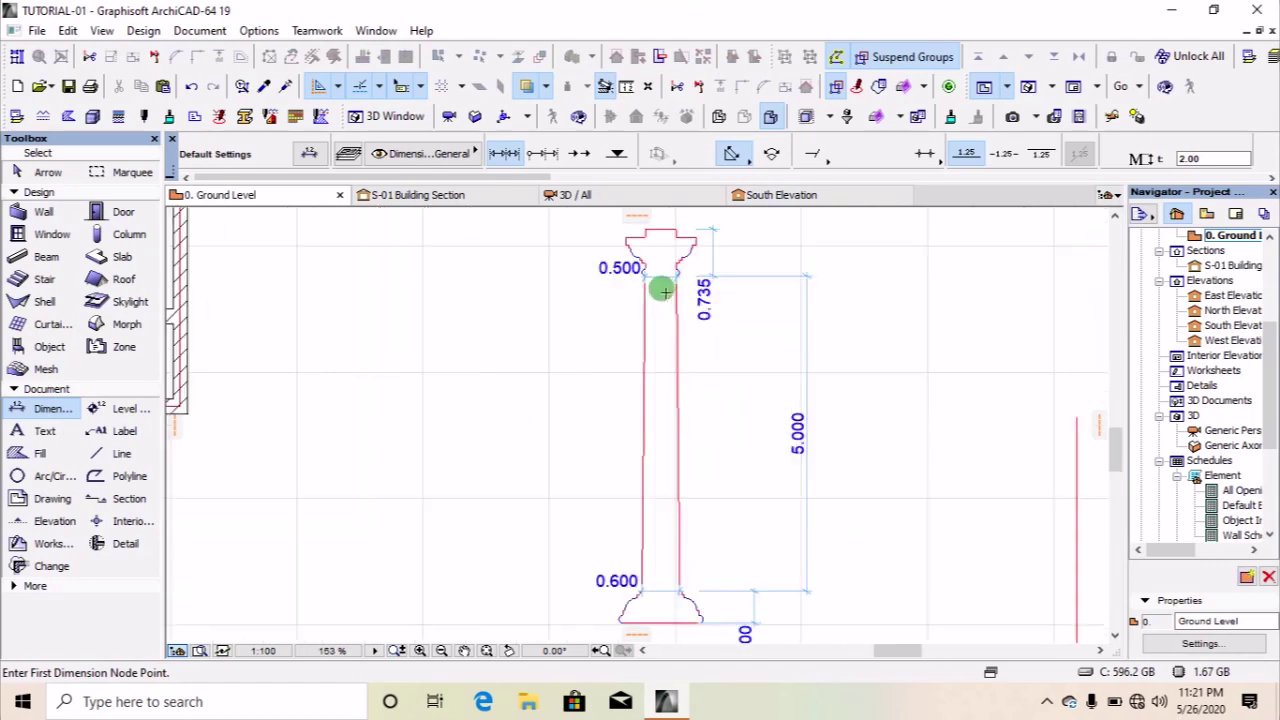
scroll(640, 270, down, 6)
scroll(791, 415, up, 8)
scroll(731, 366, up, 3)
shift+click(724, 383)
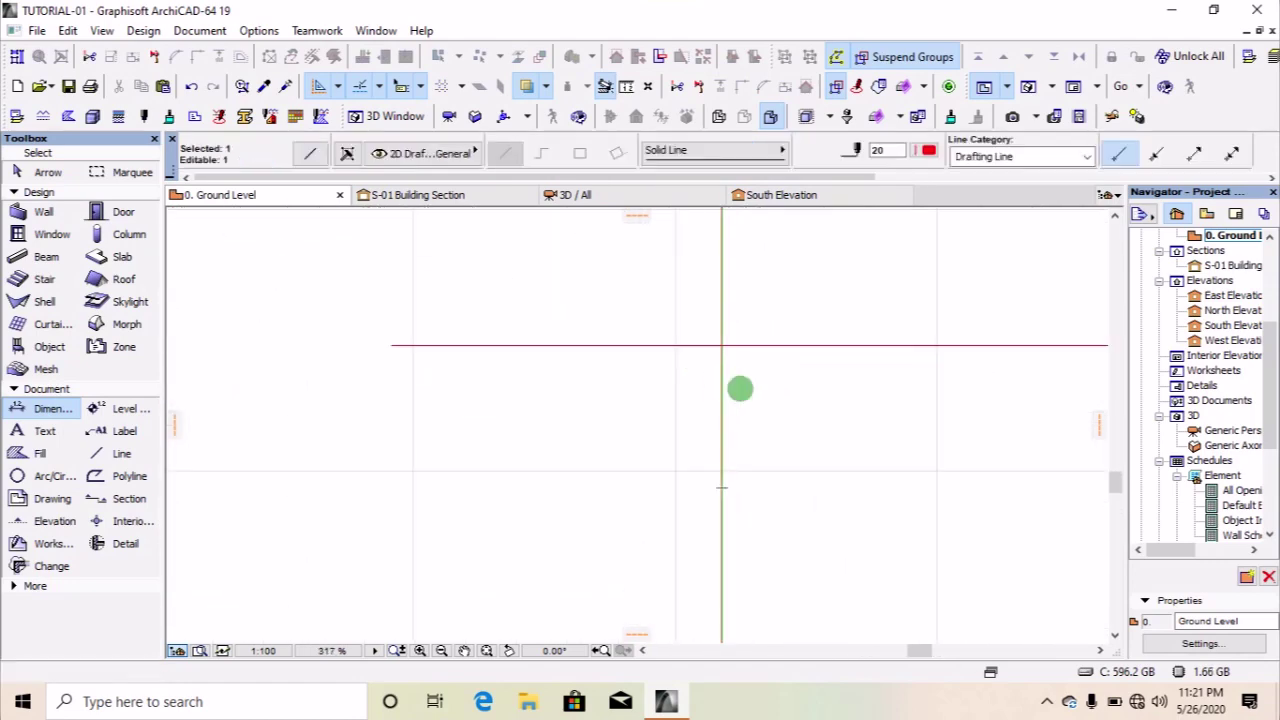
key(ctrl+shift+d)
click(749, 390)
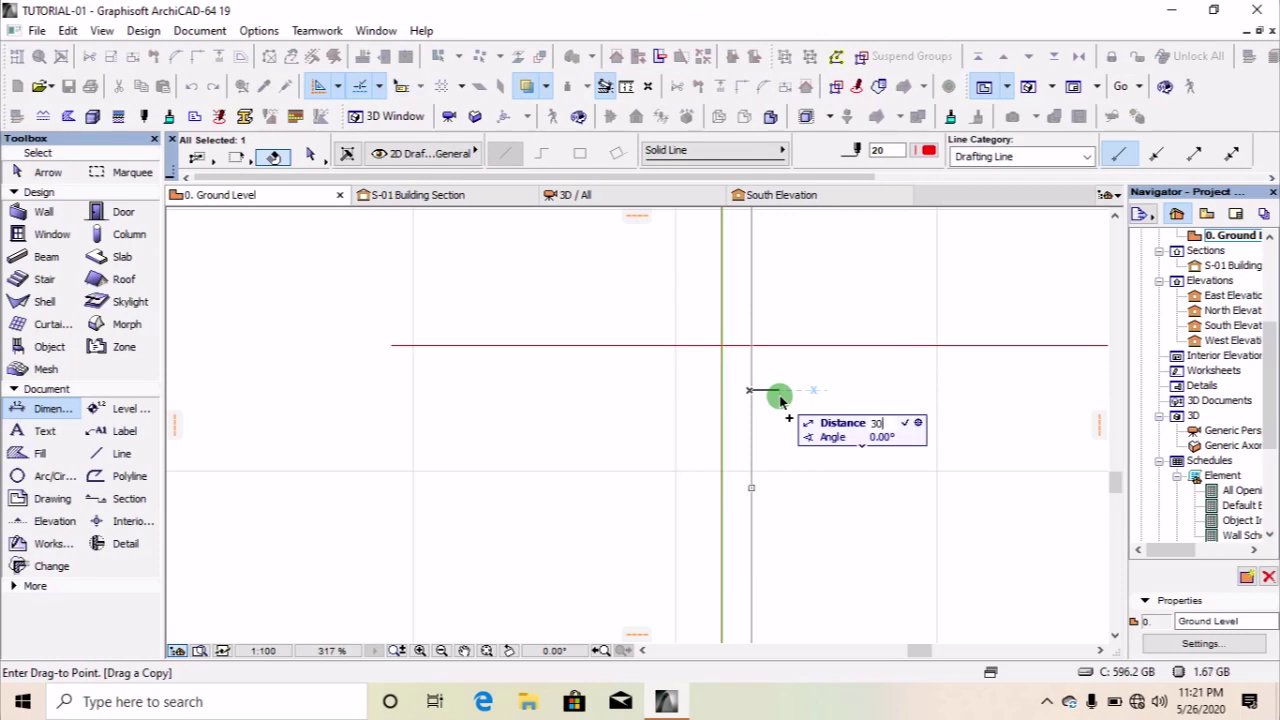
click(790, 393)
Copy the new vertical line 600 to the left, so the pair marks the shaft's lower width around the centre line.
key(ctrl+shift+d)
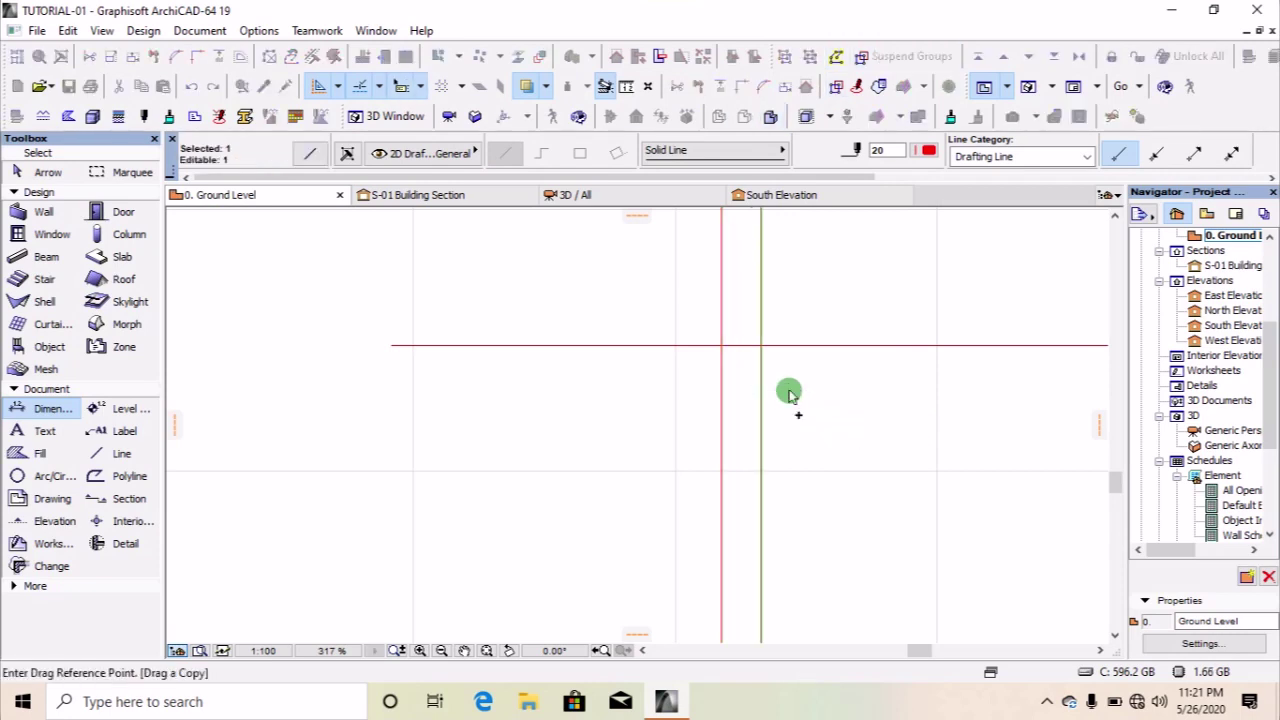
click(694, 448)
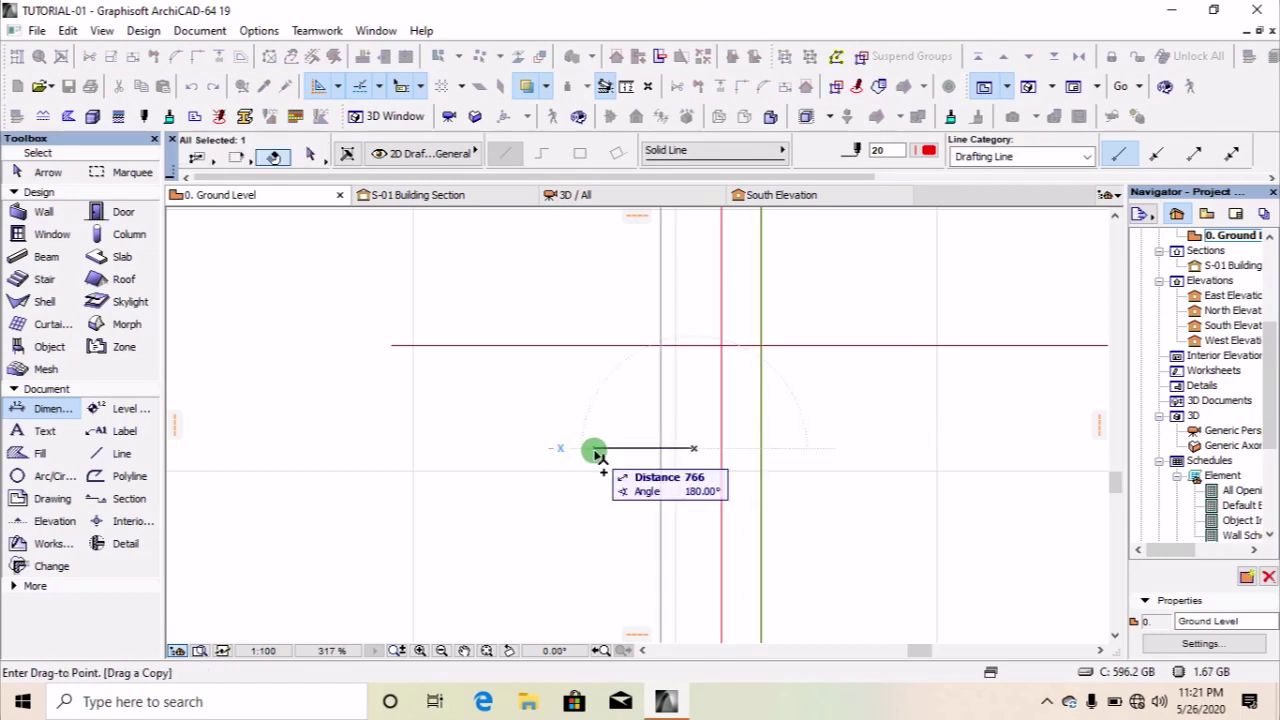
key(Tab)
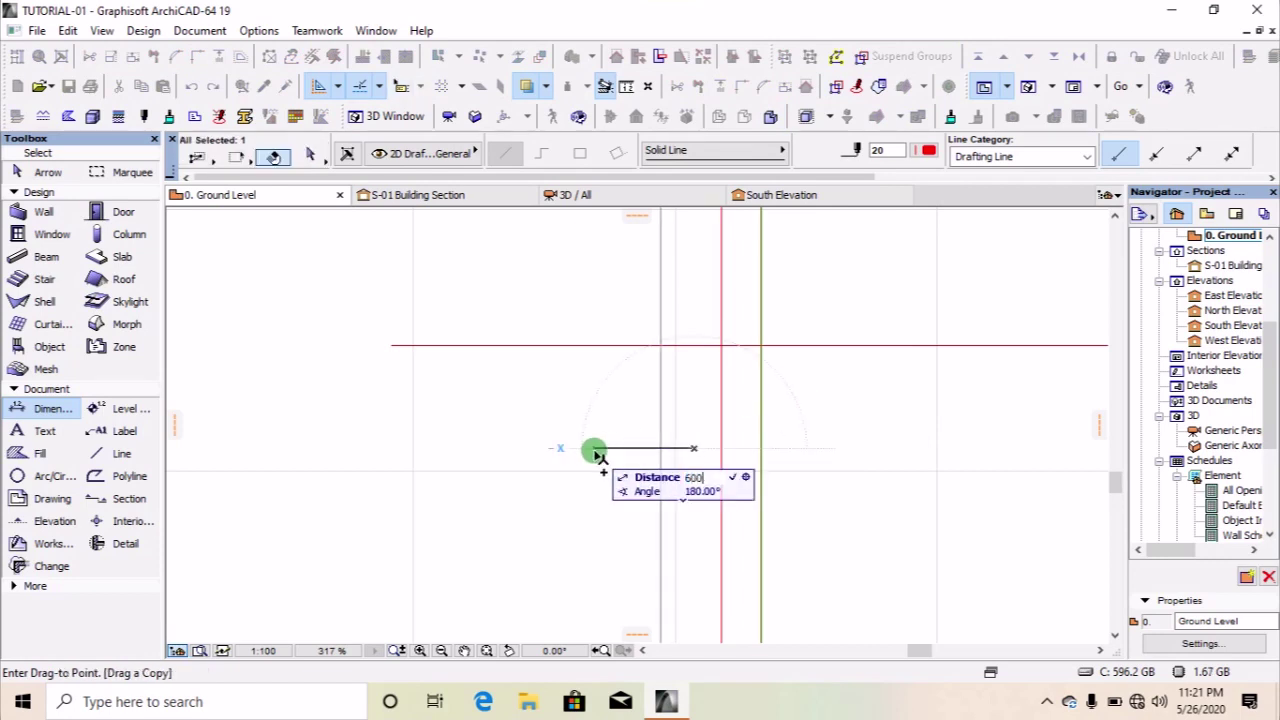
text(600)
key(Return)
scroll(754, 471, down, 5)
key(Escape)
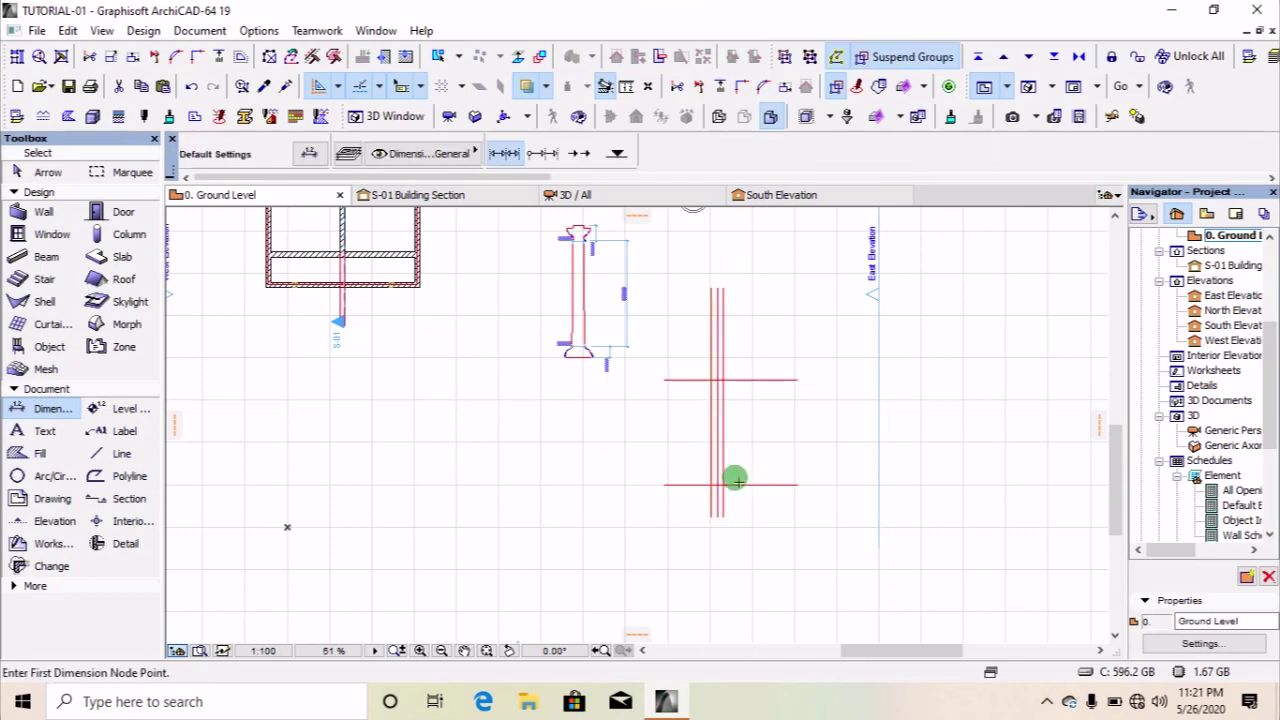
Trim the two outer vertical lines between the horizontal guide lines and delete their remaining parts above the upper horizontal line.
scroll(735, 480, up, 6)
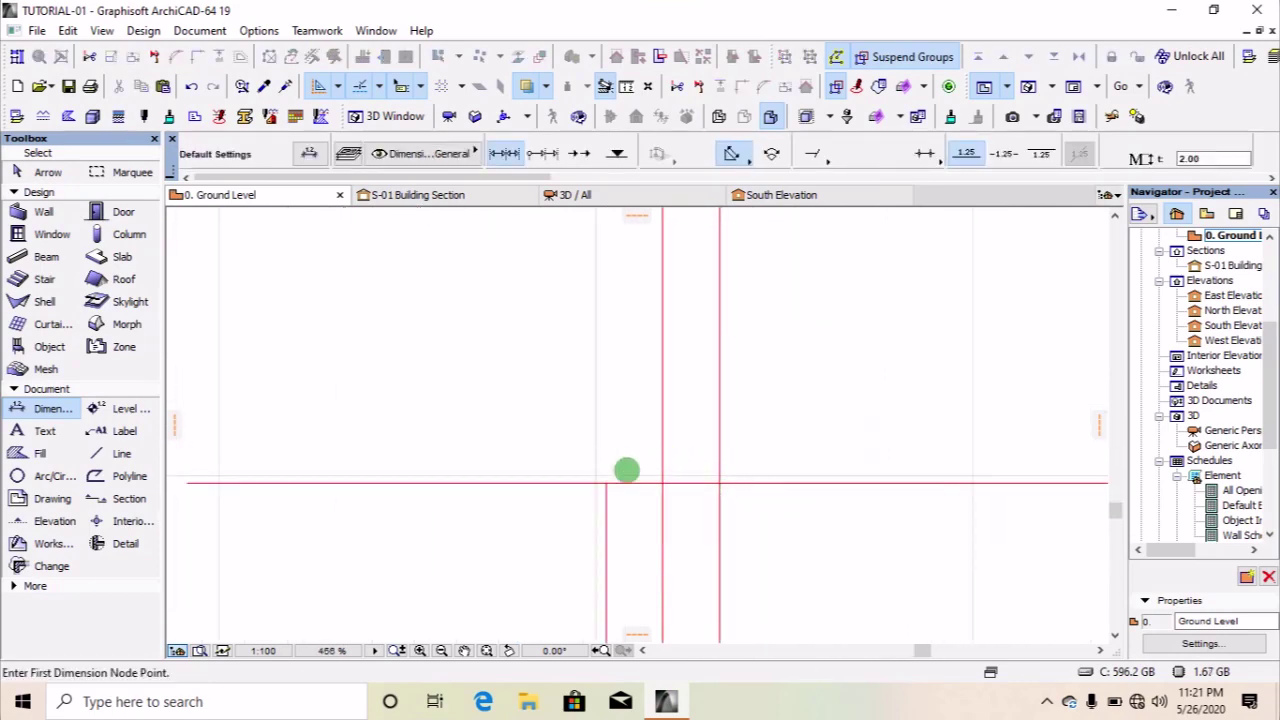
scroll(720, 463, down, 4)
scroll(732, 430, down, 4)
scroll(722, 480, up, 4)
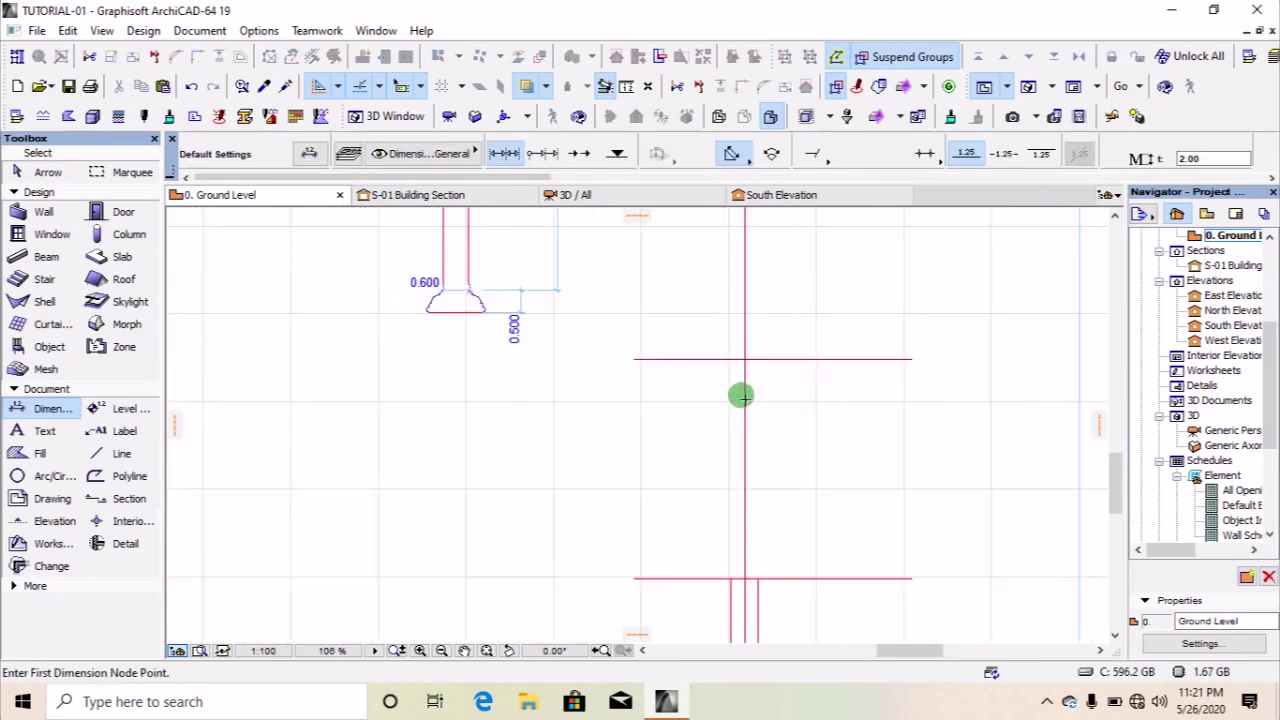
scroll(744, 357, up, 1)
shift+click(760, 331)
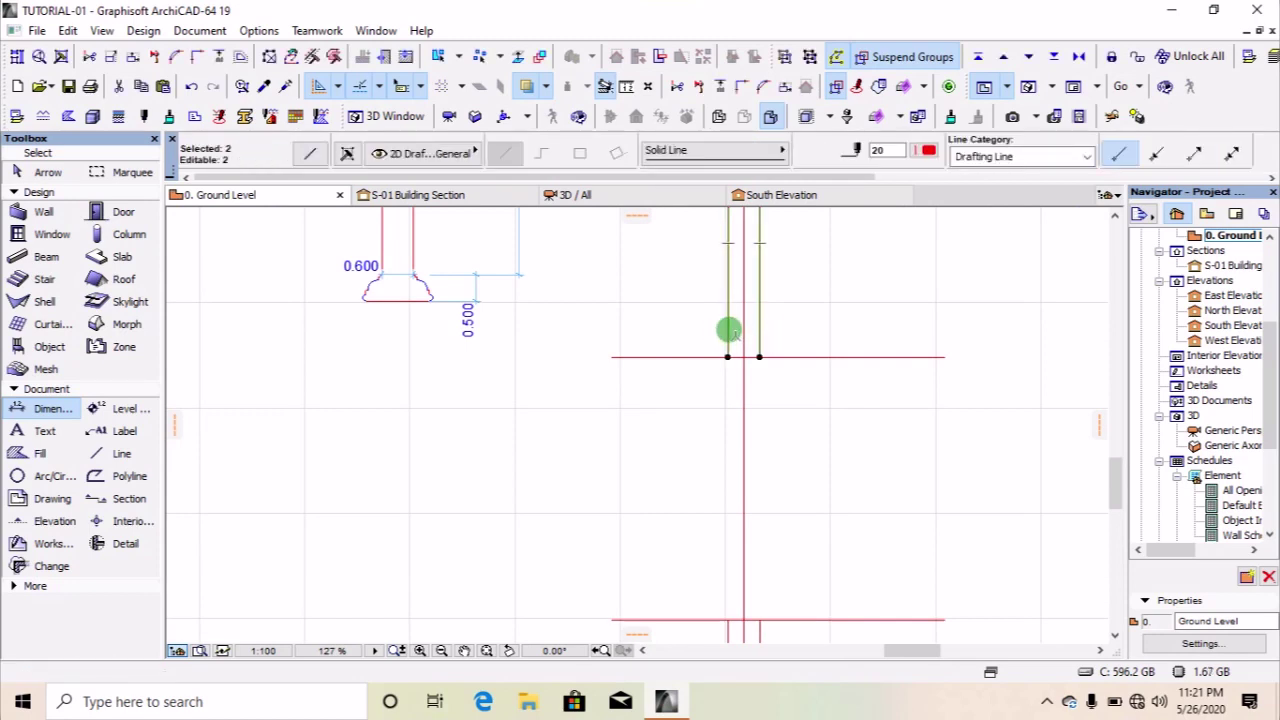
key(Delete)
Copy the vertical centre guide line to the right by half of the shaft's 0.500 upper width.
shift+click(743, 405)
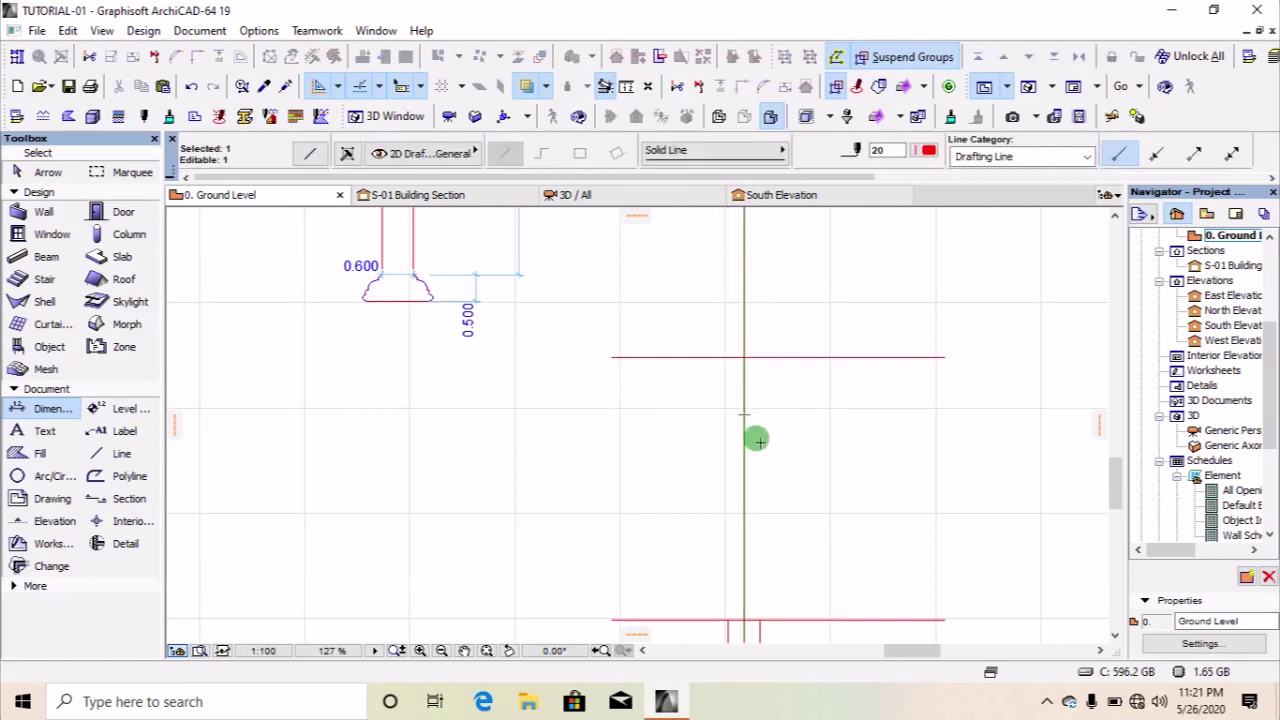
scroll(715, 492, down, 5)
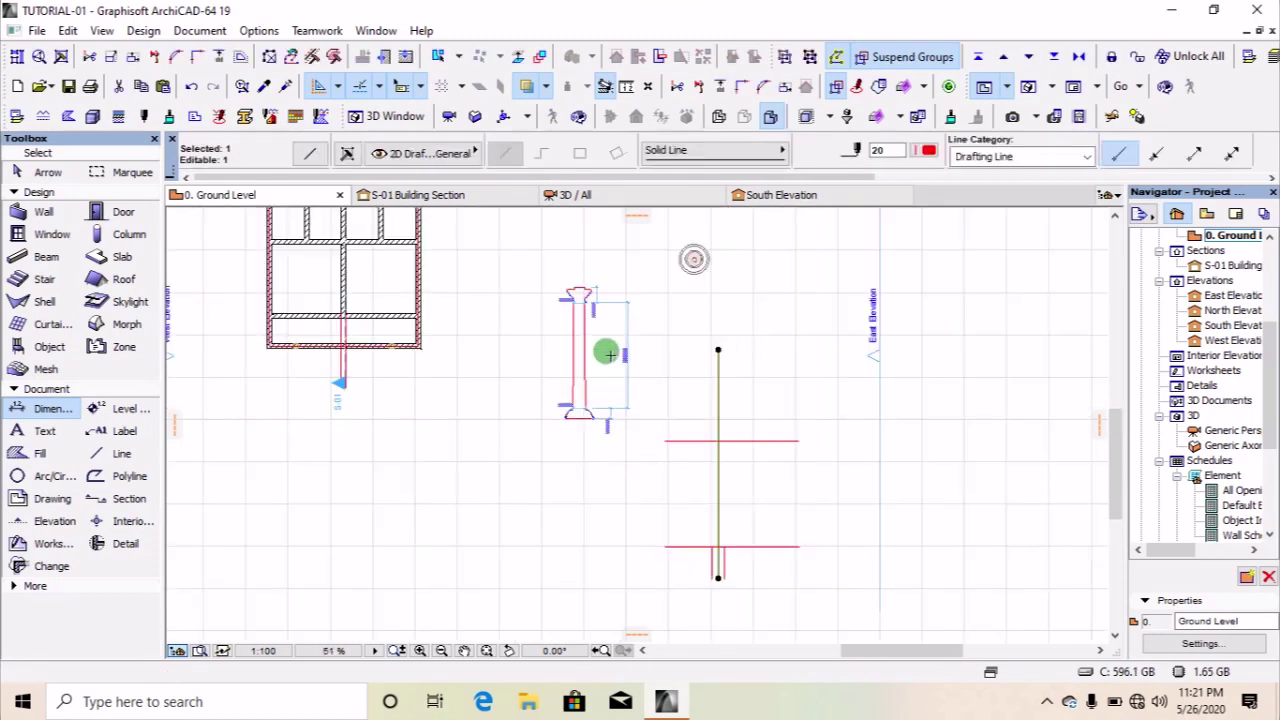
scroll(612, 322, up, 5)
scroll(614, 297, down, 6)
scroll(675, 419, up, 10)
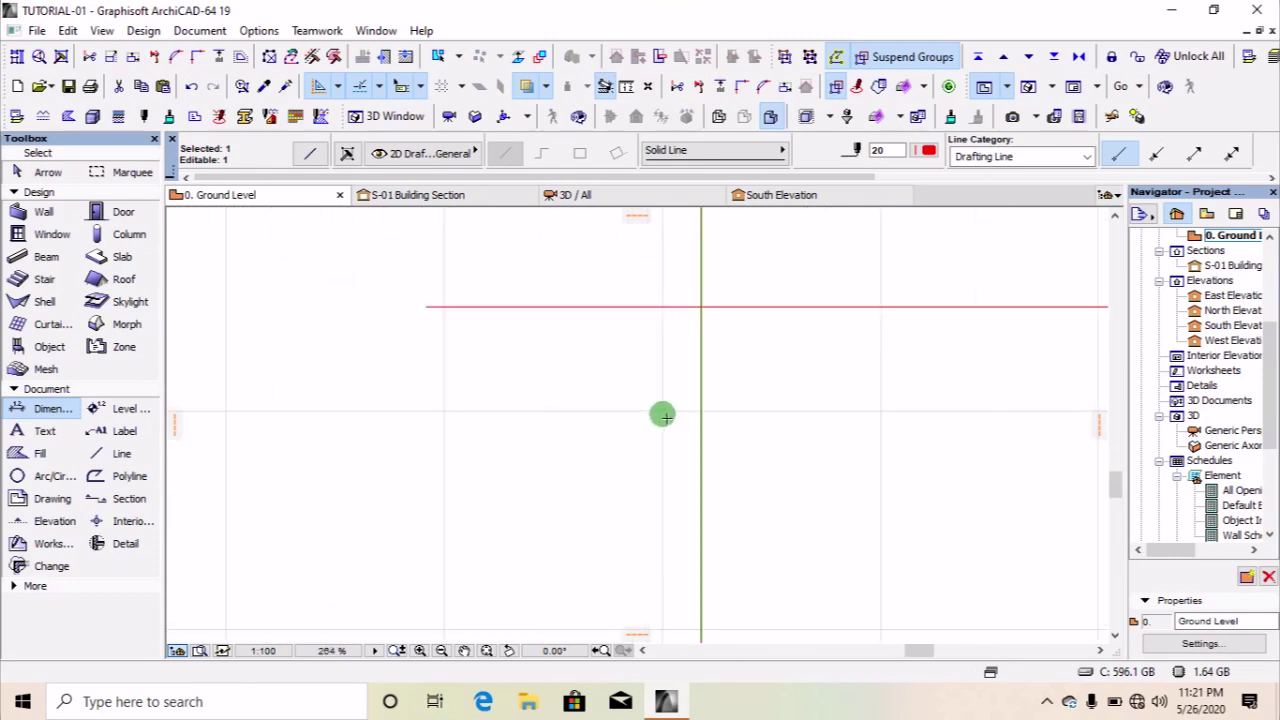
key(ctrl+d)
click(718, 398)
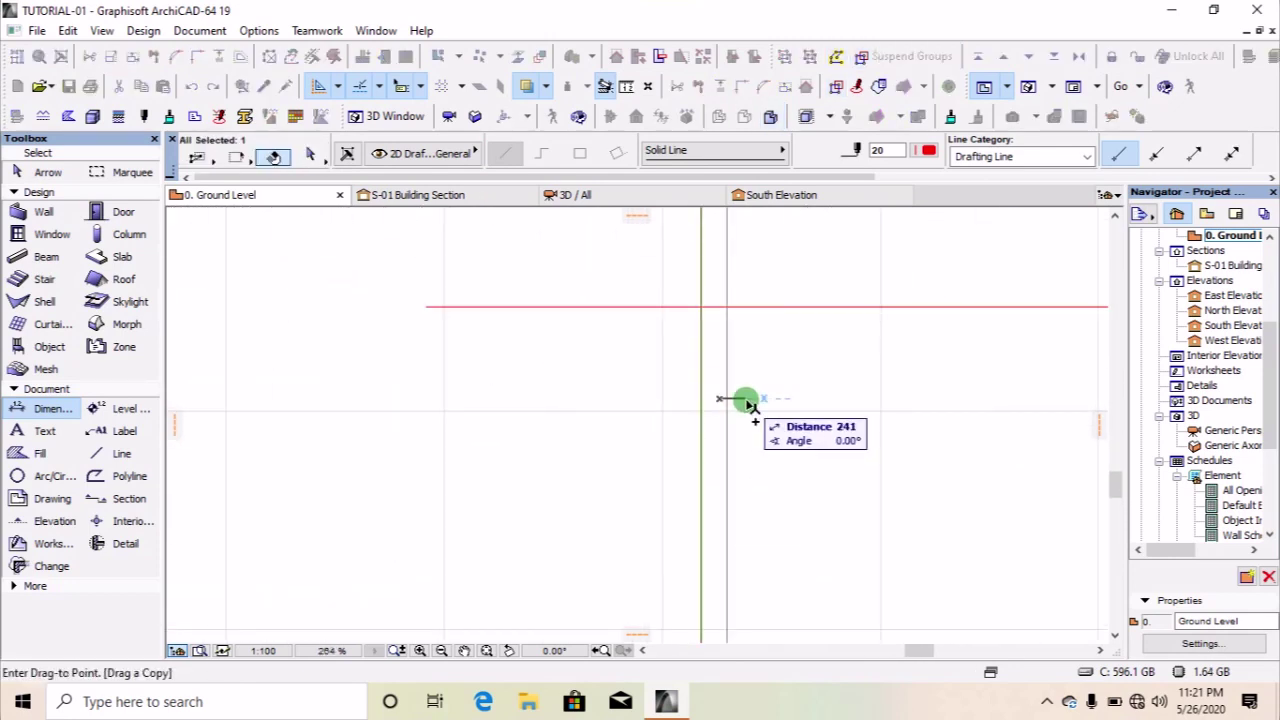
key(Return)
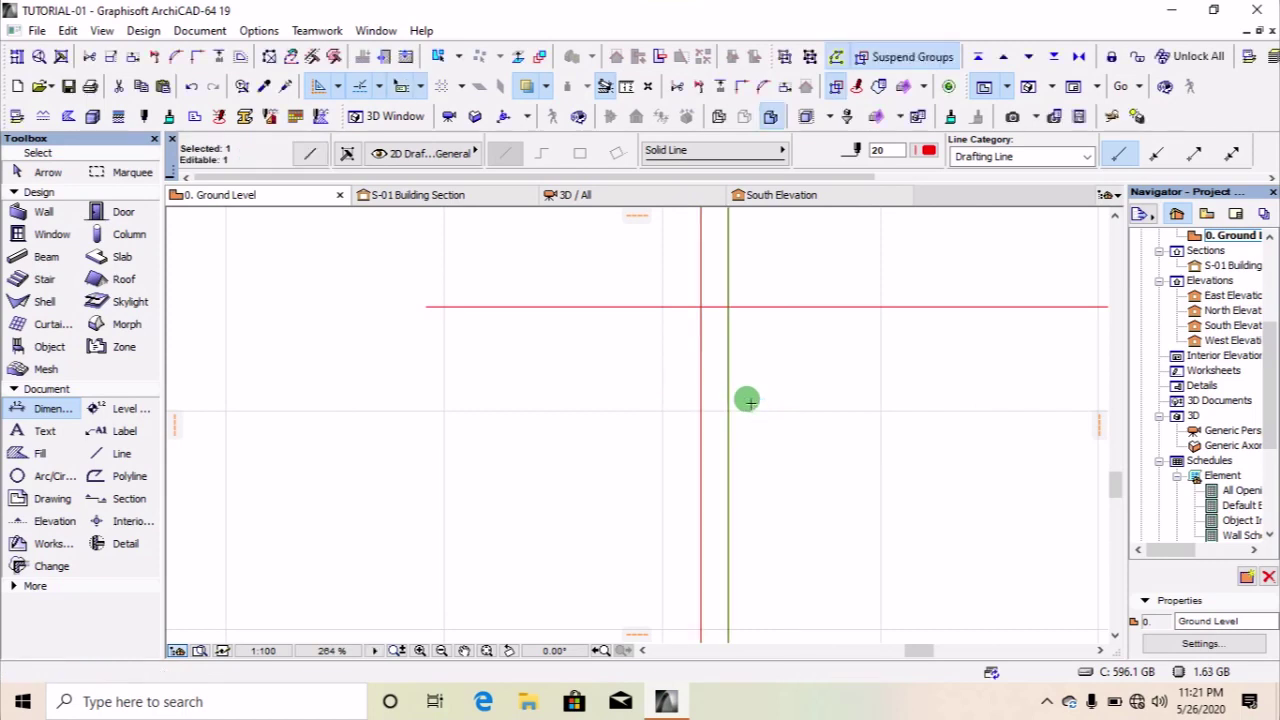
Copy the new vertical line 500 to the left, across the centre line.
key(ctrl+shift+d)
click(757, 452)
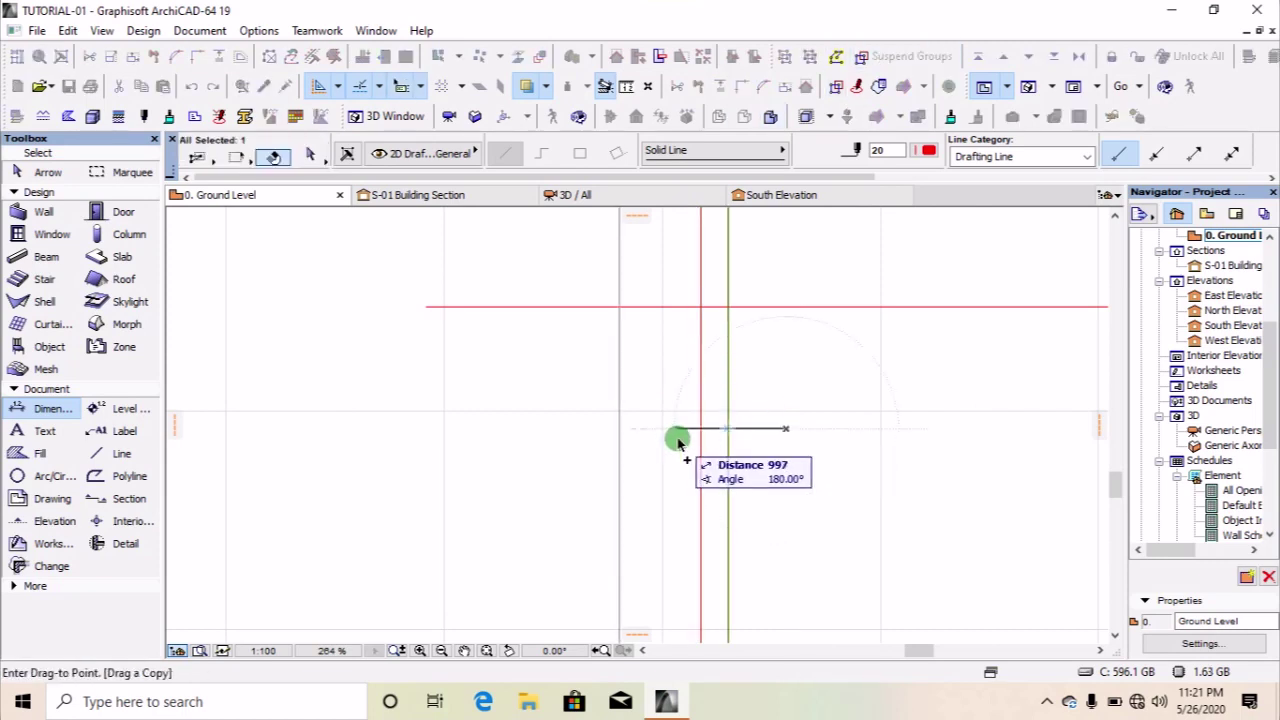
key(Tab)
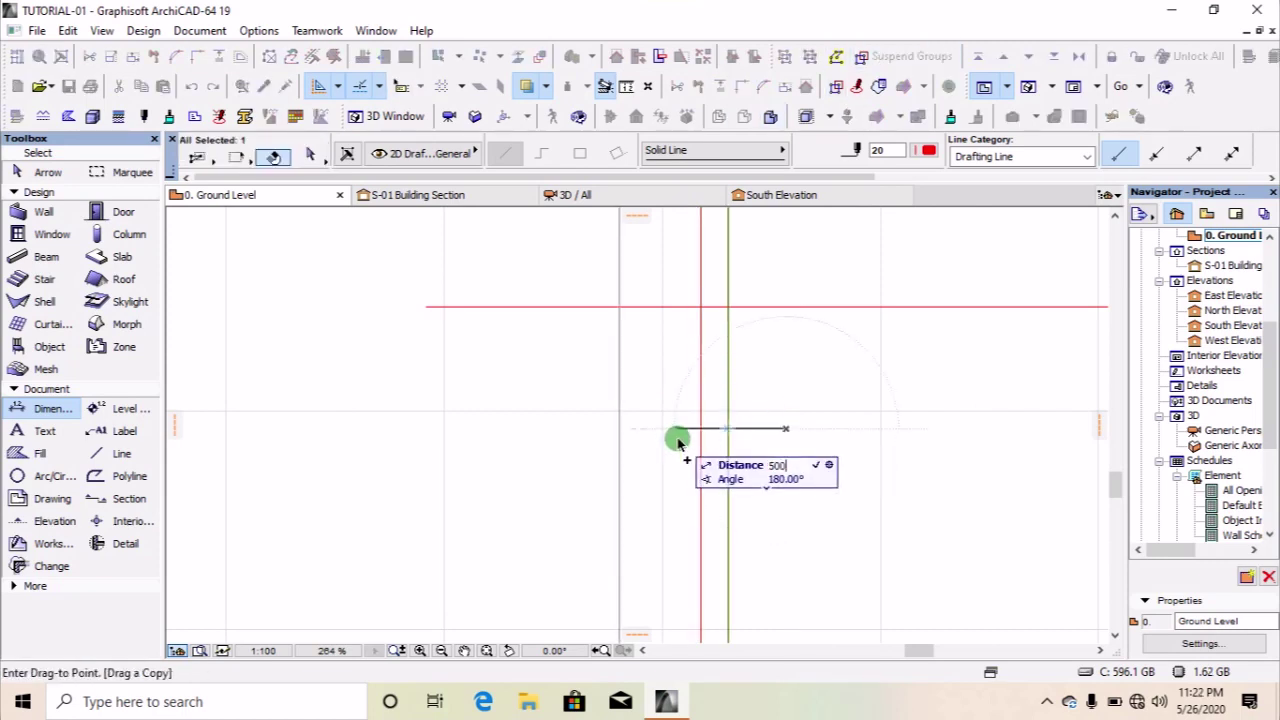
key(Return)
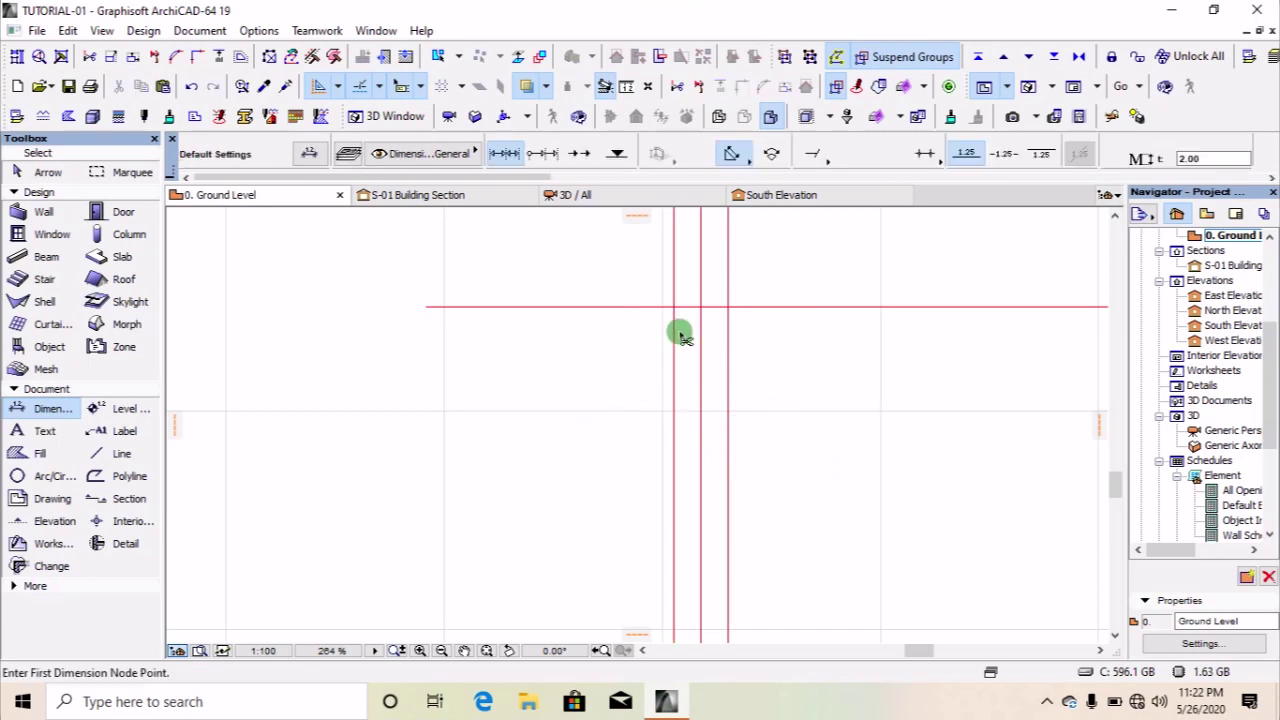
Trim the upper-width vertical lines between the horizontal guide lines and delete their remaining parts below the lower horizontal line.
ctrl+click(728, 329)
scroll(728, 329, down, 6)
middle_drag(728, 526, 803, 374)
scroll(803, 374, up, 7)
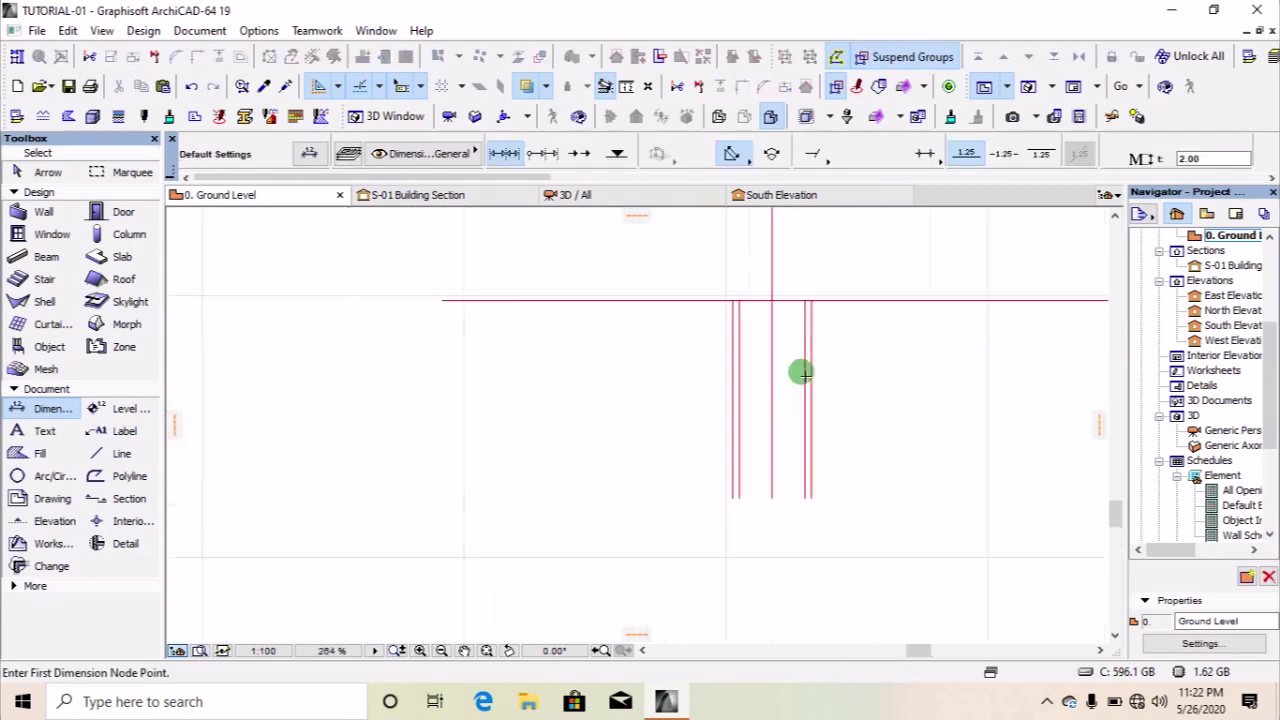
shift+click(739, 351)
shift+click(804, 349)
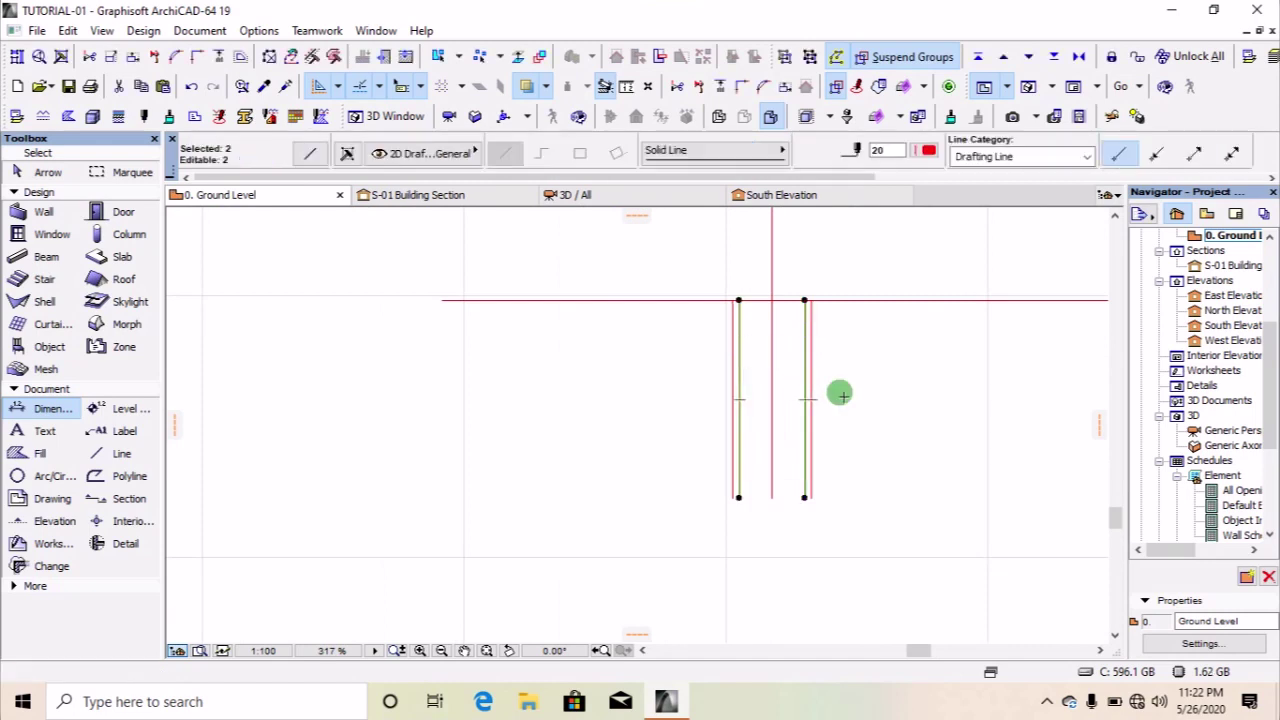
key(Delete)
Draw two slightly sloped shaft side lines connecting the ends of the vertical width lines at the upper and lower horizontal guide lines.
click(157, 463)
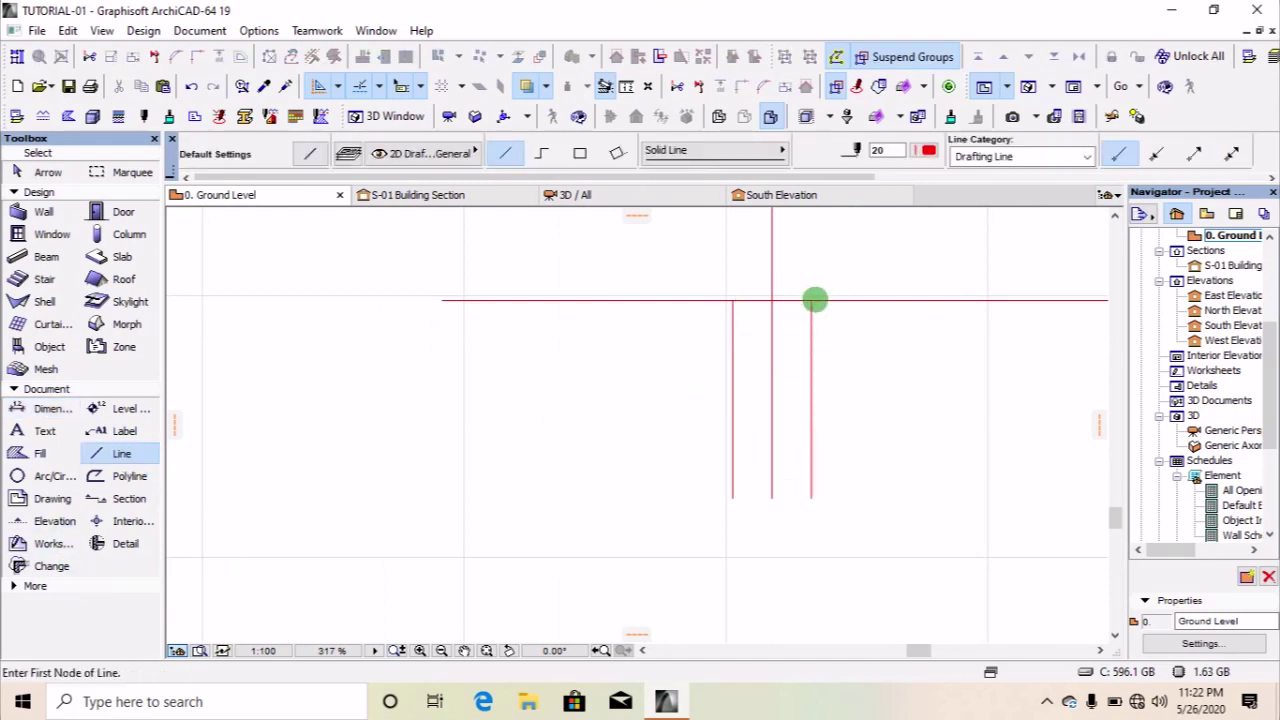
click(812, 300)
scroll(821, 510, down, 5)
scroll(821, 510, up, 6)
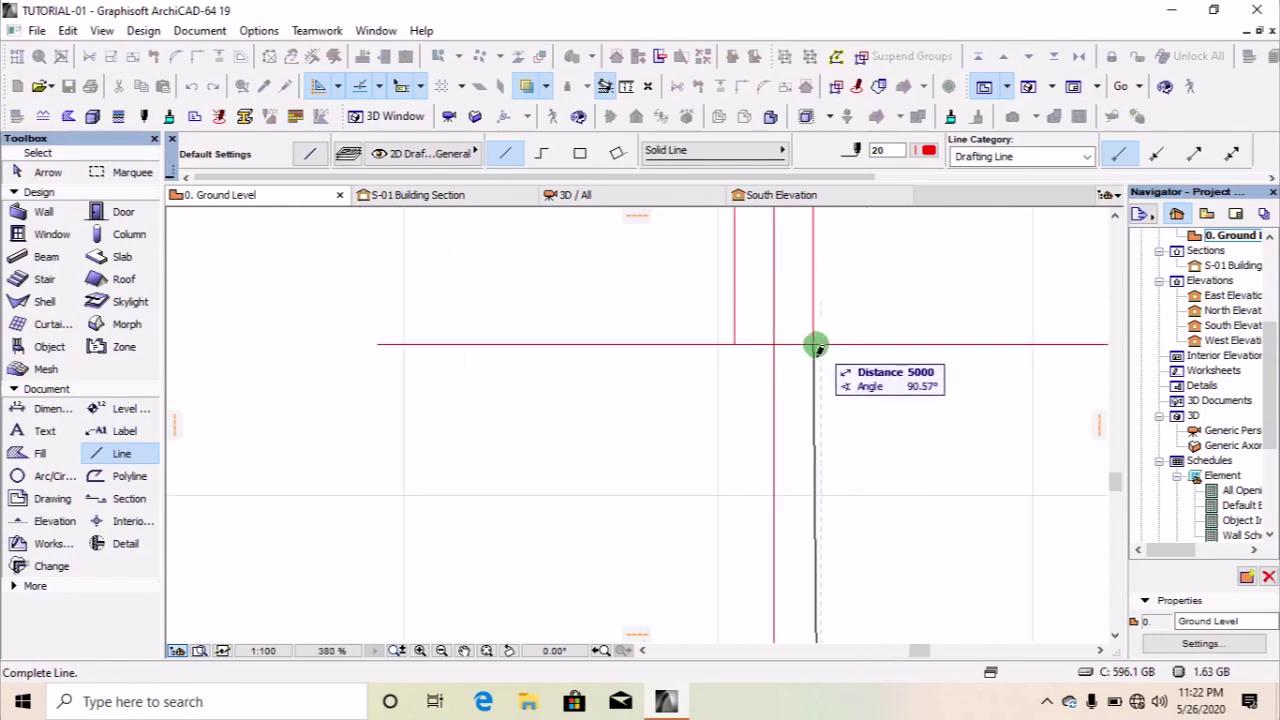
click(814, 346)
click(733, 345)
scroll(734, 365, down, 3)
scroll(740, 420, up, 3)
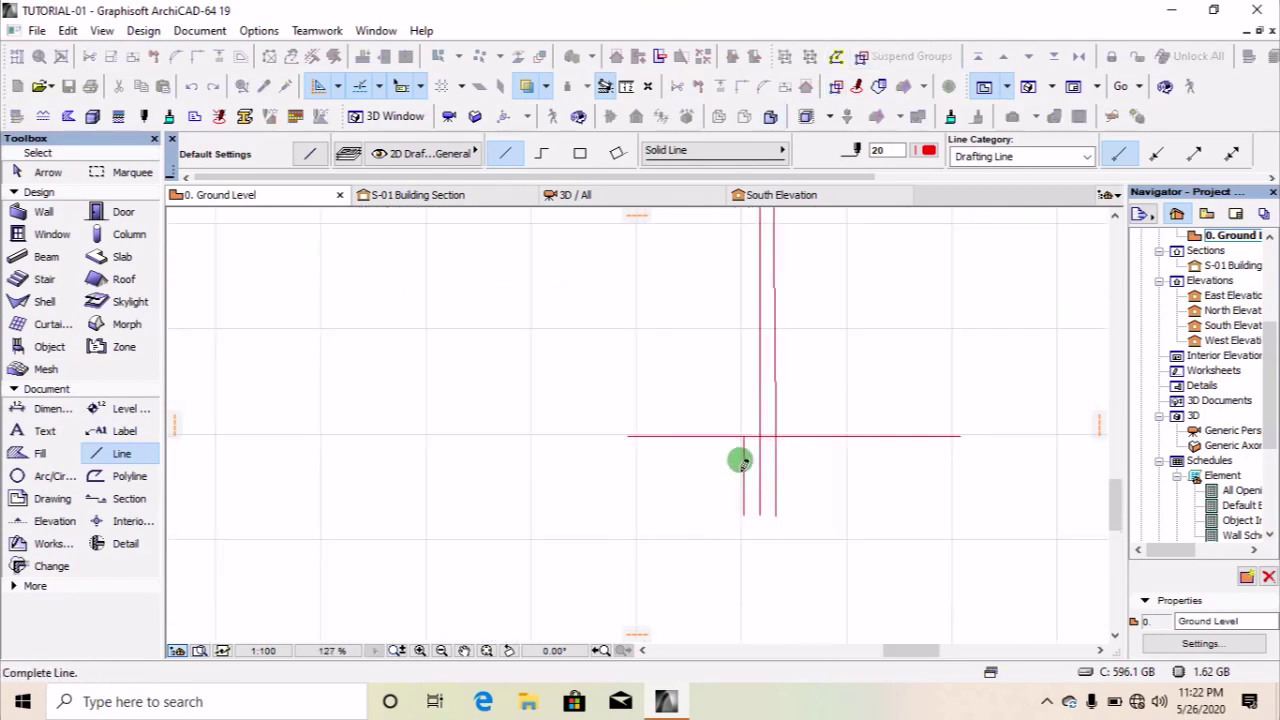
click(751, 412)
Delete the leftover vertical width lines below the lower horizontal guide line and above the upper one, keeping the centre line.
shift+click(750, 482)
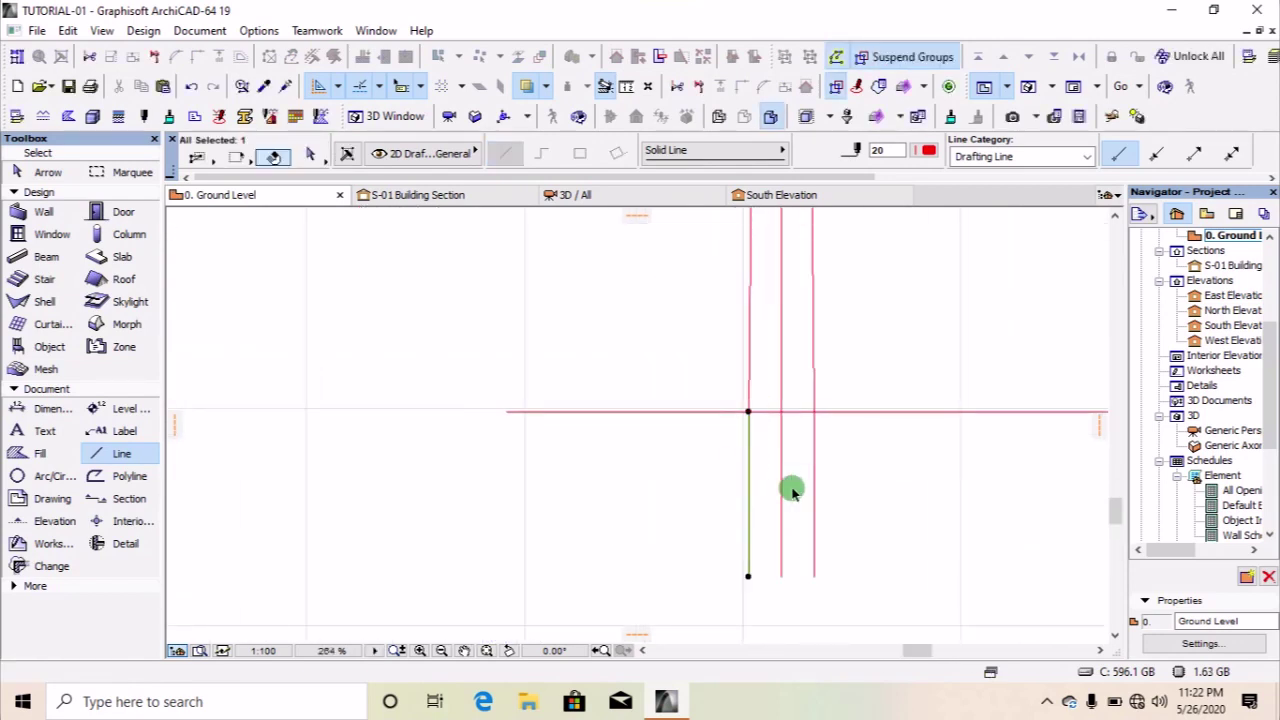
shift+click(814, 487)
key(Delete)
scroll(700, 603, down, 3)
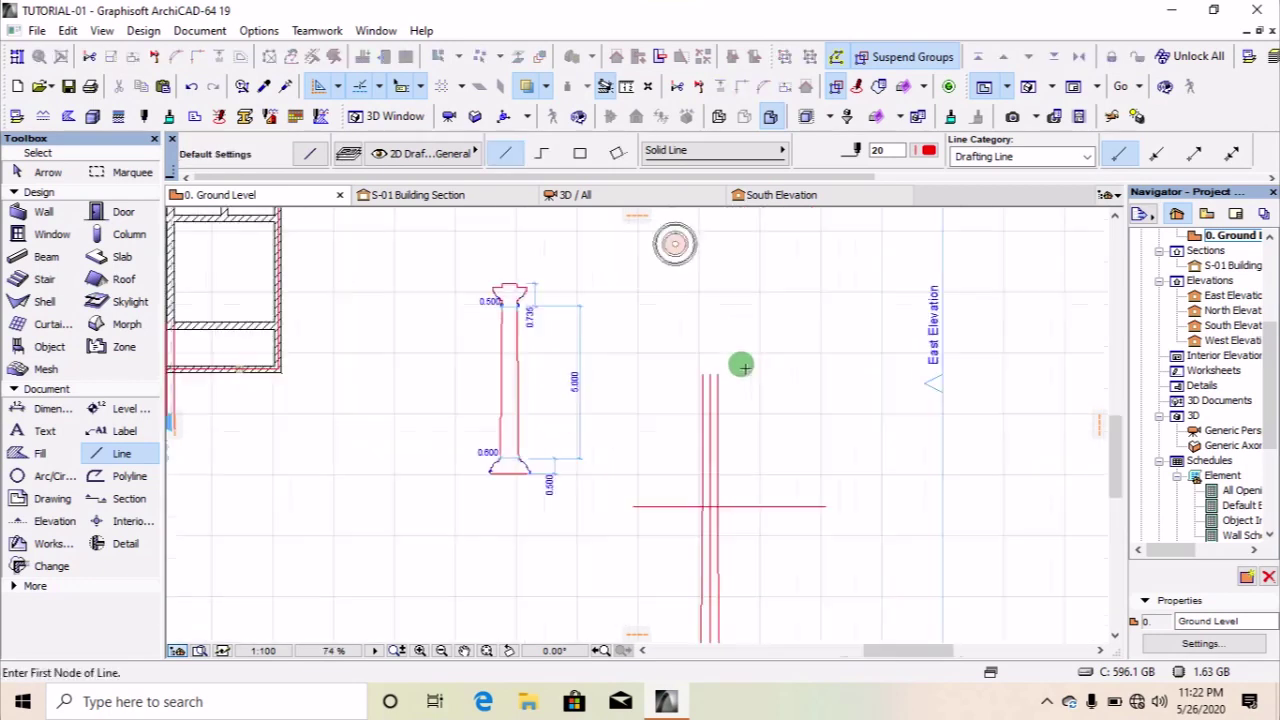
scroll(766, 340, up, 4)
click(767, 436)
shift+click(701, 451)
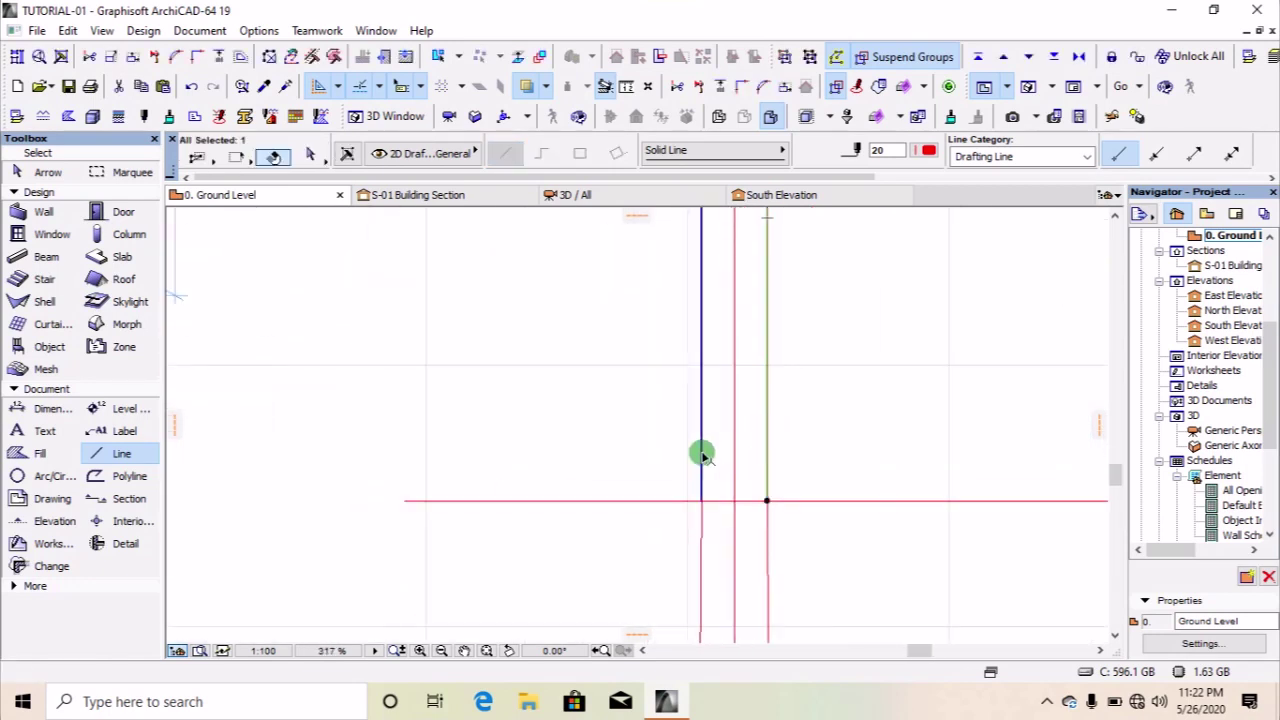
key(Delete)
Copy the upper horizontal guide line 100 upward.
scroll(729, 391, down, 3)
scroll(734, 398, up, 4)
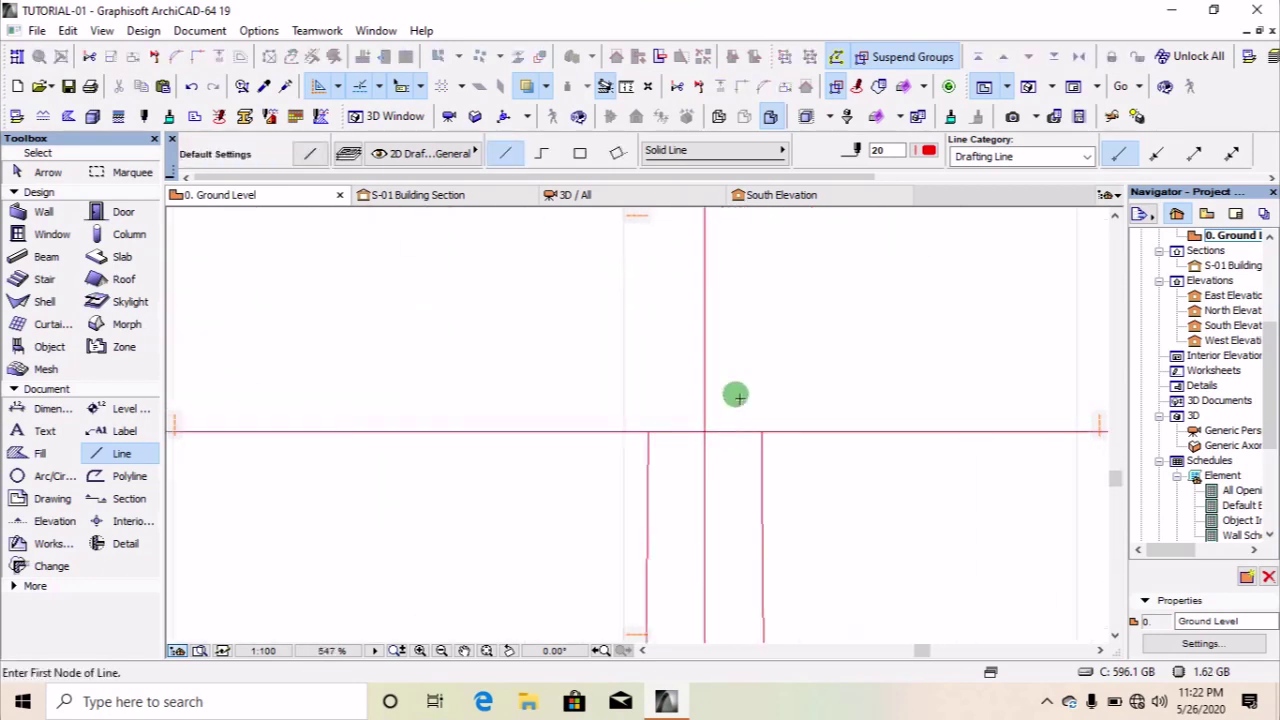
scroll(741, 408, down, 5)
scroll(746, 403, up, 5)
shift+click(747, 401)
scroll(756, 412, down, 5)
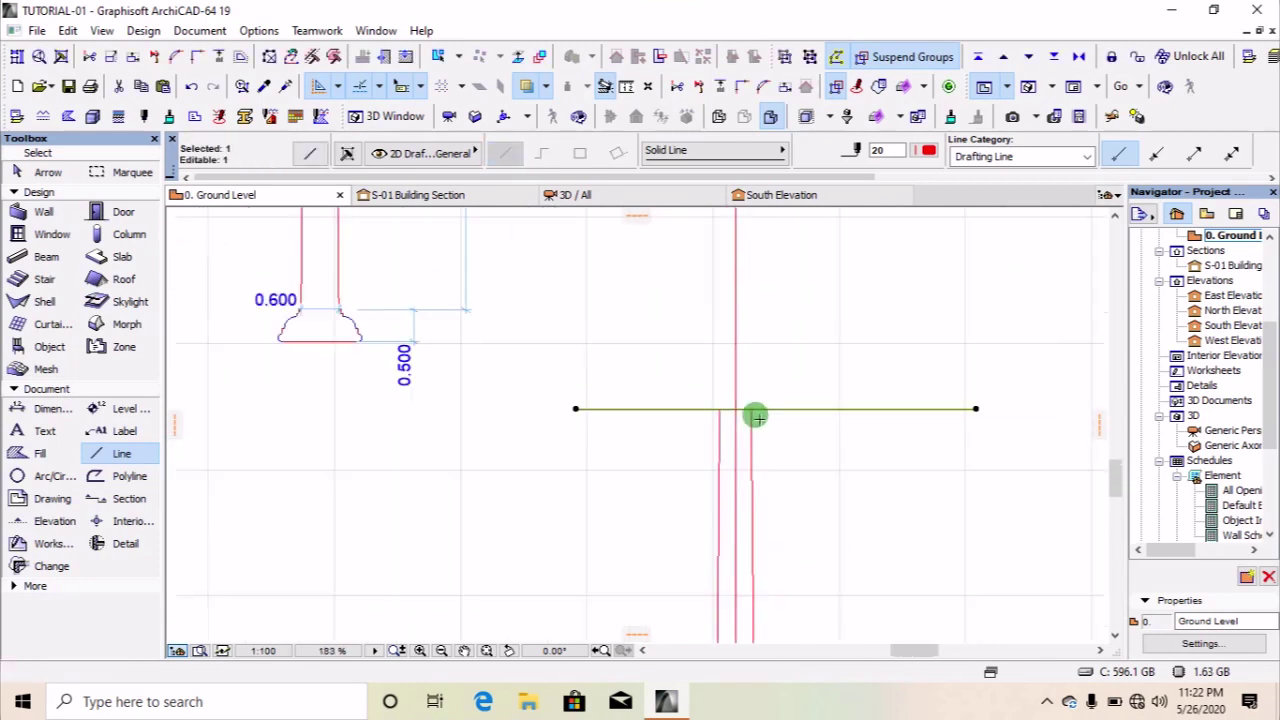
scroll(750, 400, up, 6)
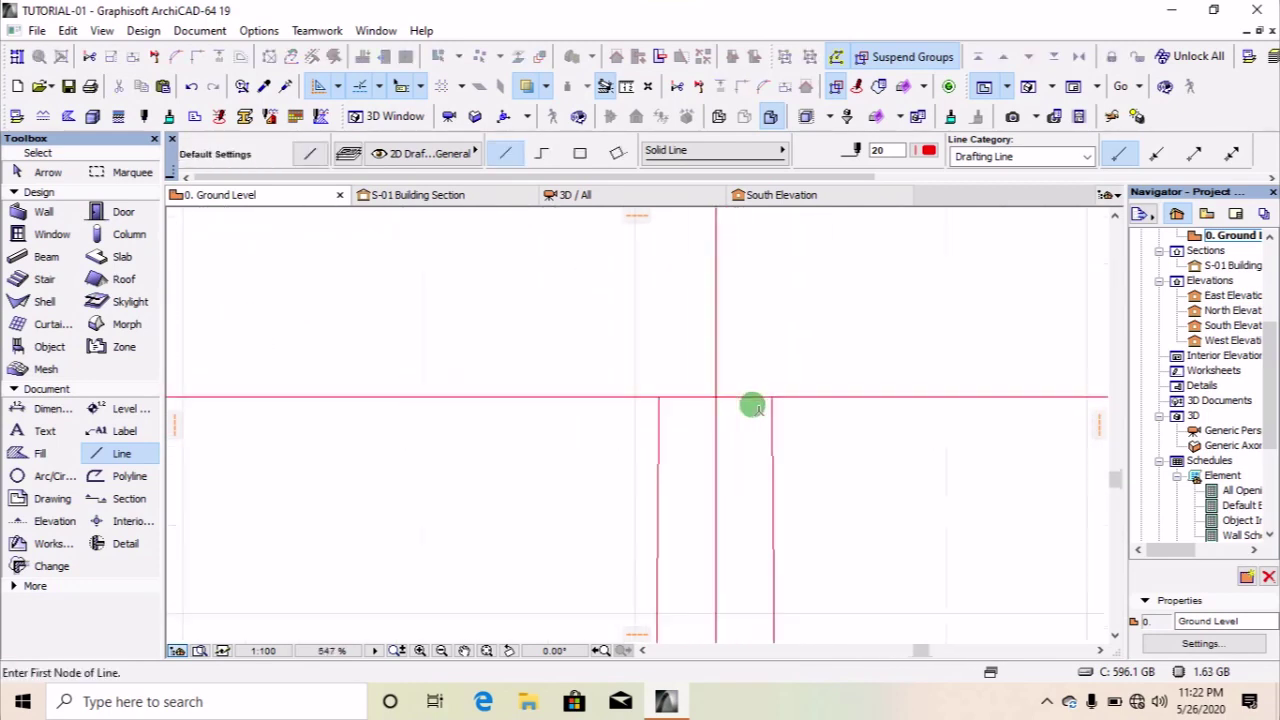
ctrl+drag(800, 400, 790, 320)
key(Tab)
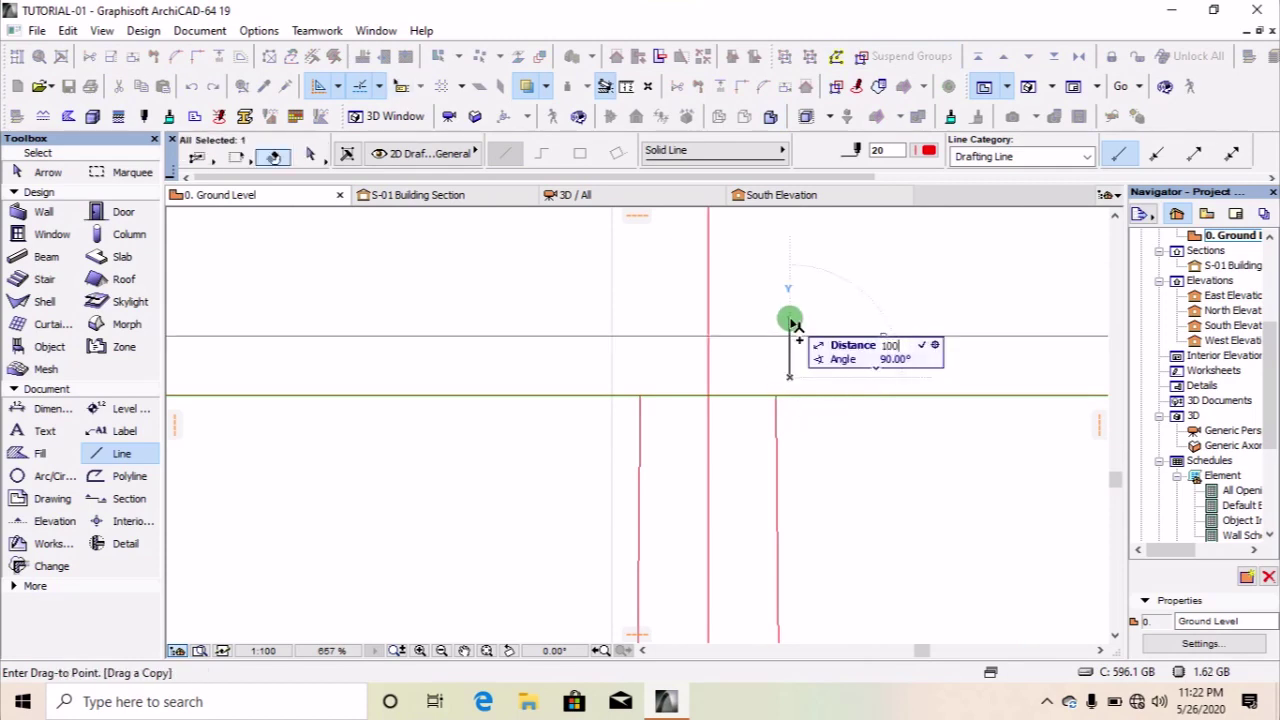
text(100)
key(Return)
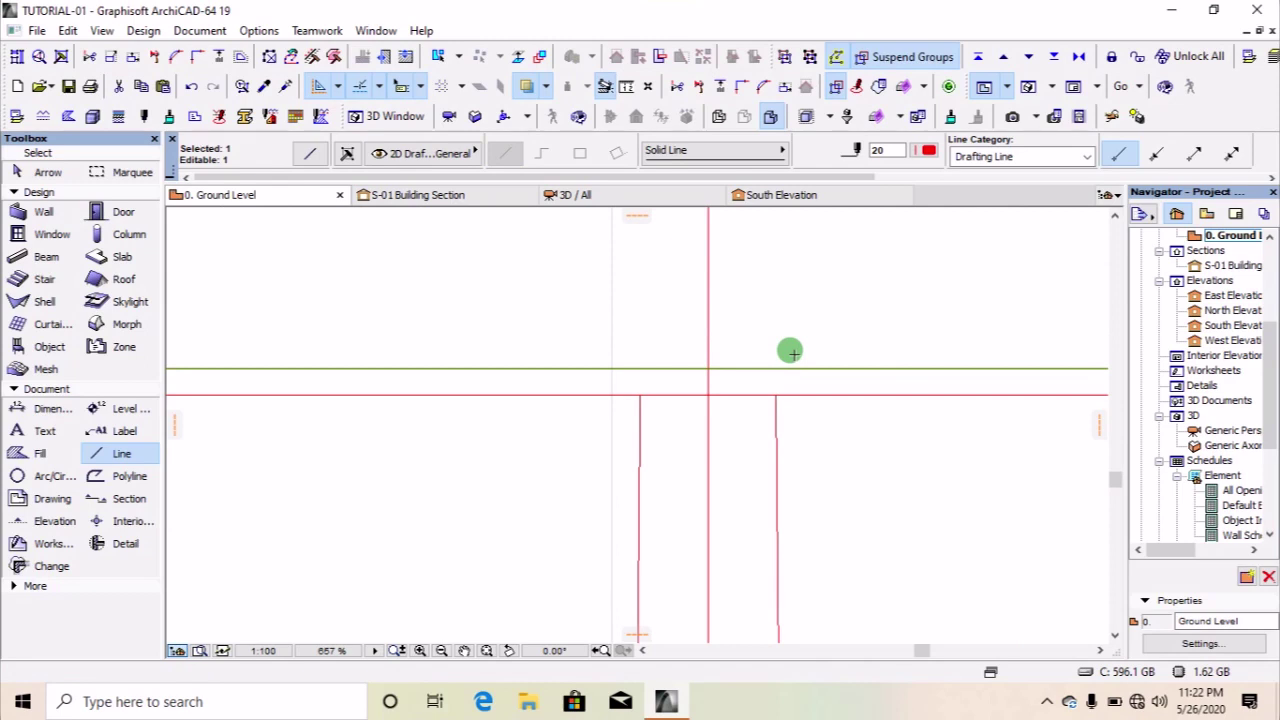
Copy the new horizontal line another 100 upward, making a third guide line above the shaft.
key(ctrl+shift+d)
click(763, 344)
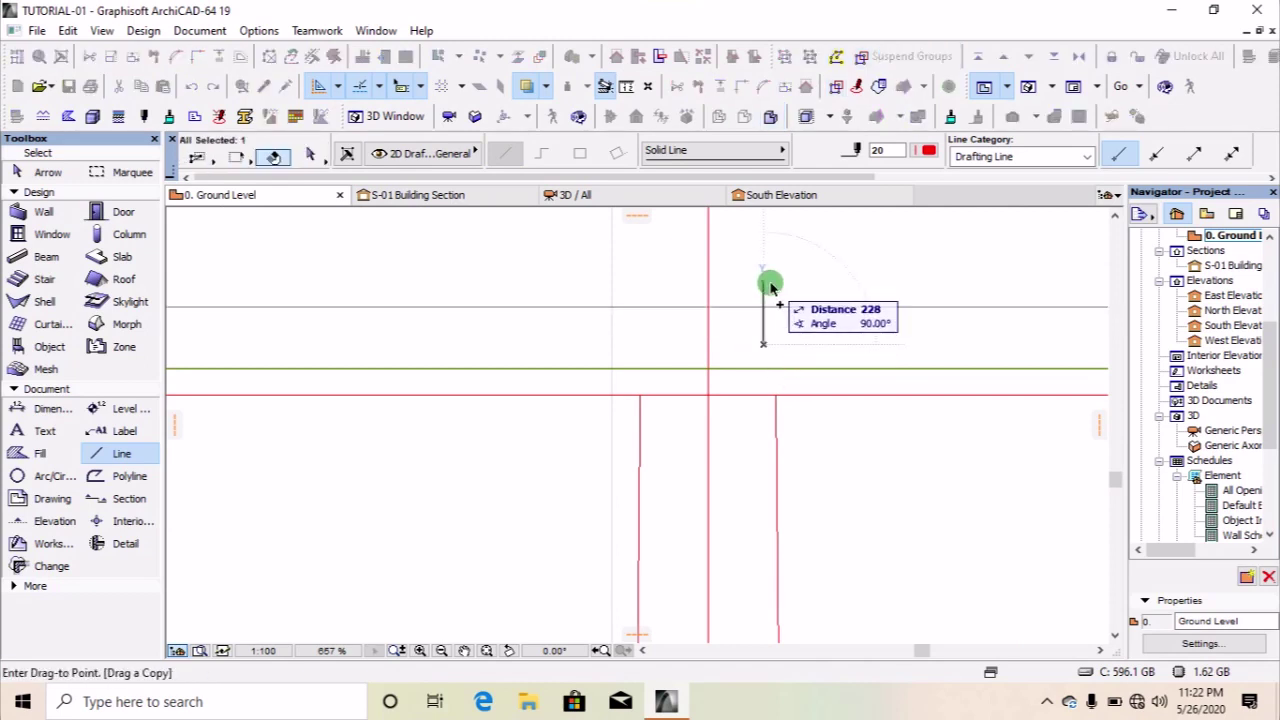
text(100)
key(Return)
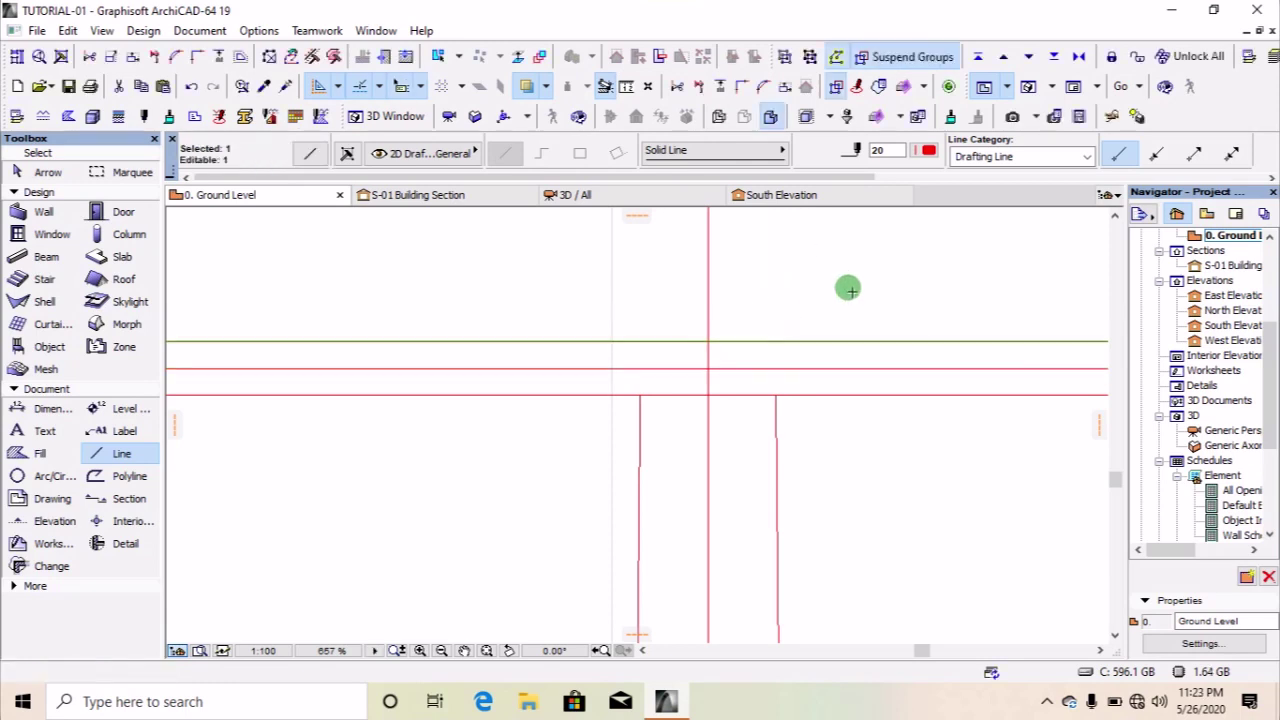
key(Escape)
Extend both sloped shaft side lines upward past the three horizontal guide lines using Adjust.
shift+click(777, 425)
shift+click(640, 449)
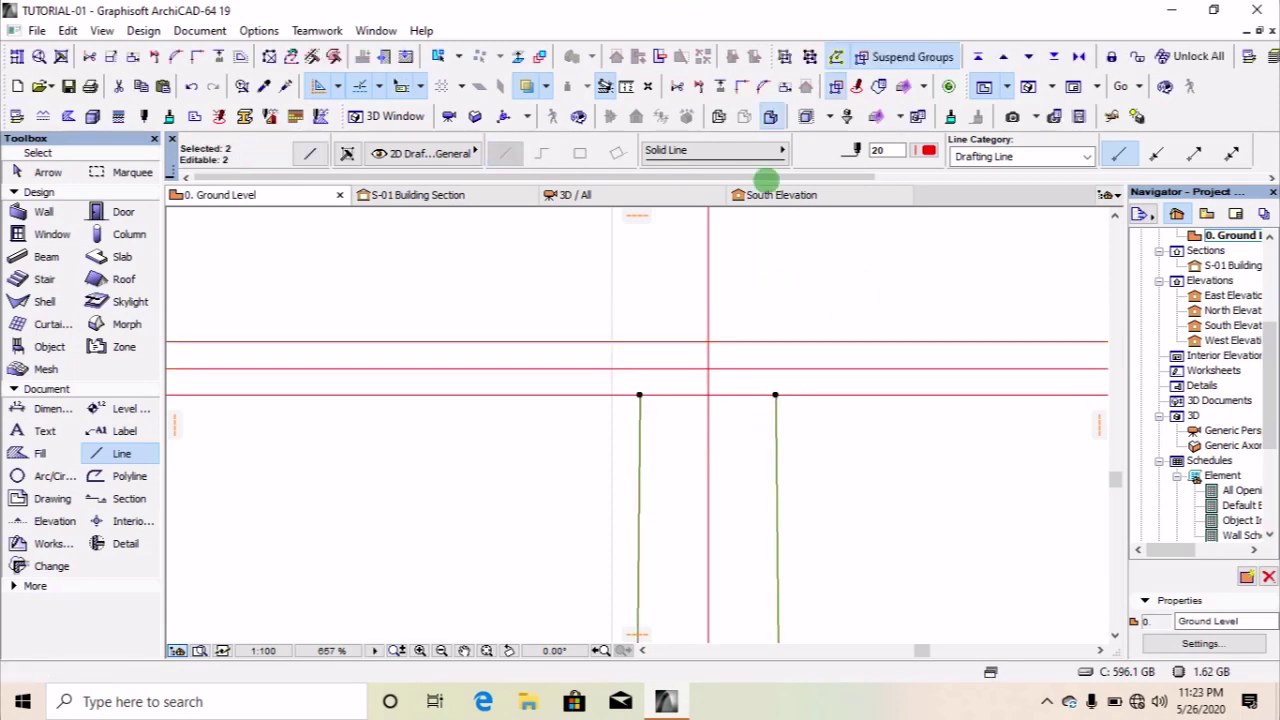
click(723, 86)
scroll(762, 393, down, 5)
click(640, 277)
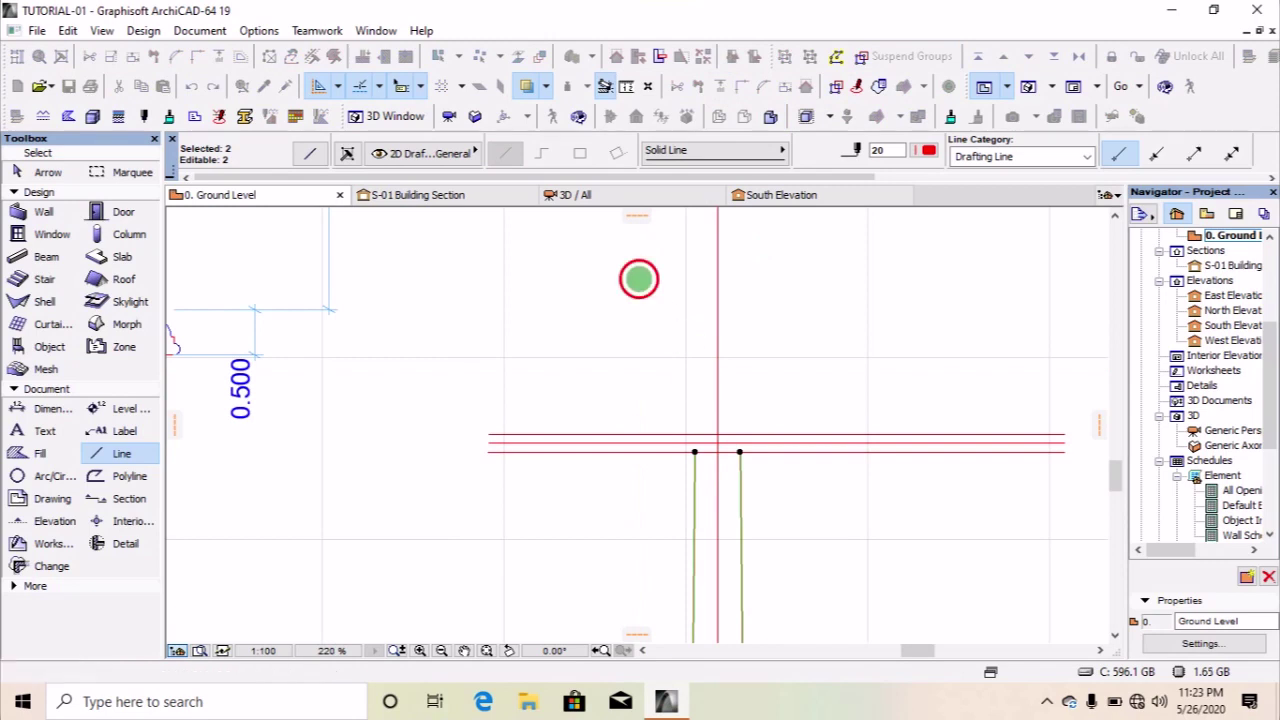
click(823, 274)
key(Escape)
Trim the right shaft line between the lowest two of the three guide lines and redraw that segment as a separate line.
scroll(763, 421, up, 8)
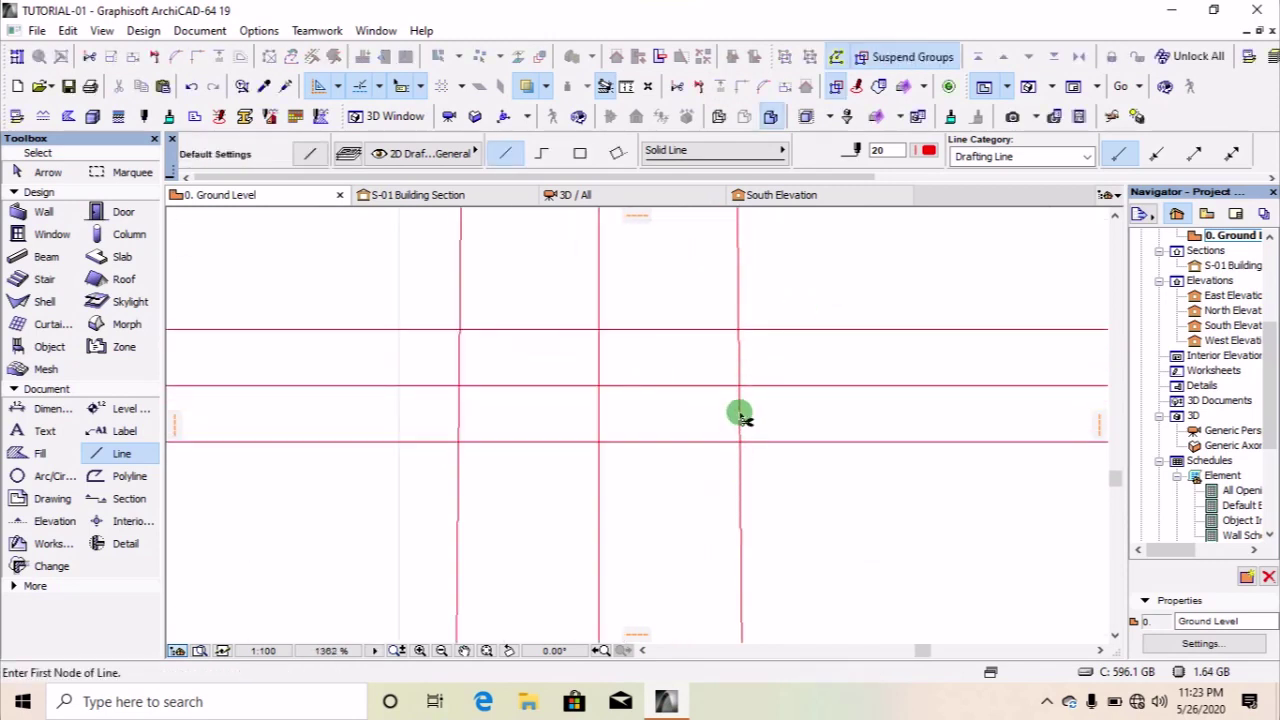
ctrl+click(740, 415)
click(737, 386)
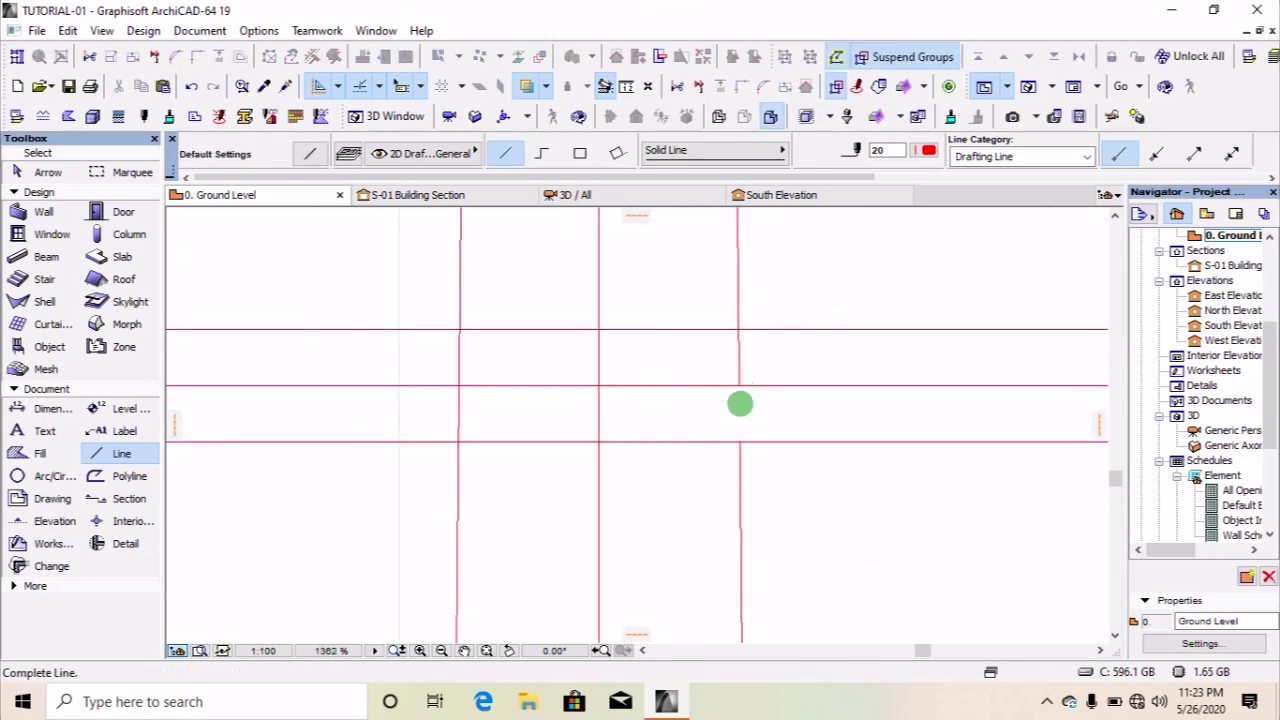
click(738, 441)
Draw an outward semicircular arc of radius 50 centred on the separate right segment's midpoint, and delete that segment.
click(45, 476)
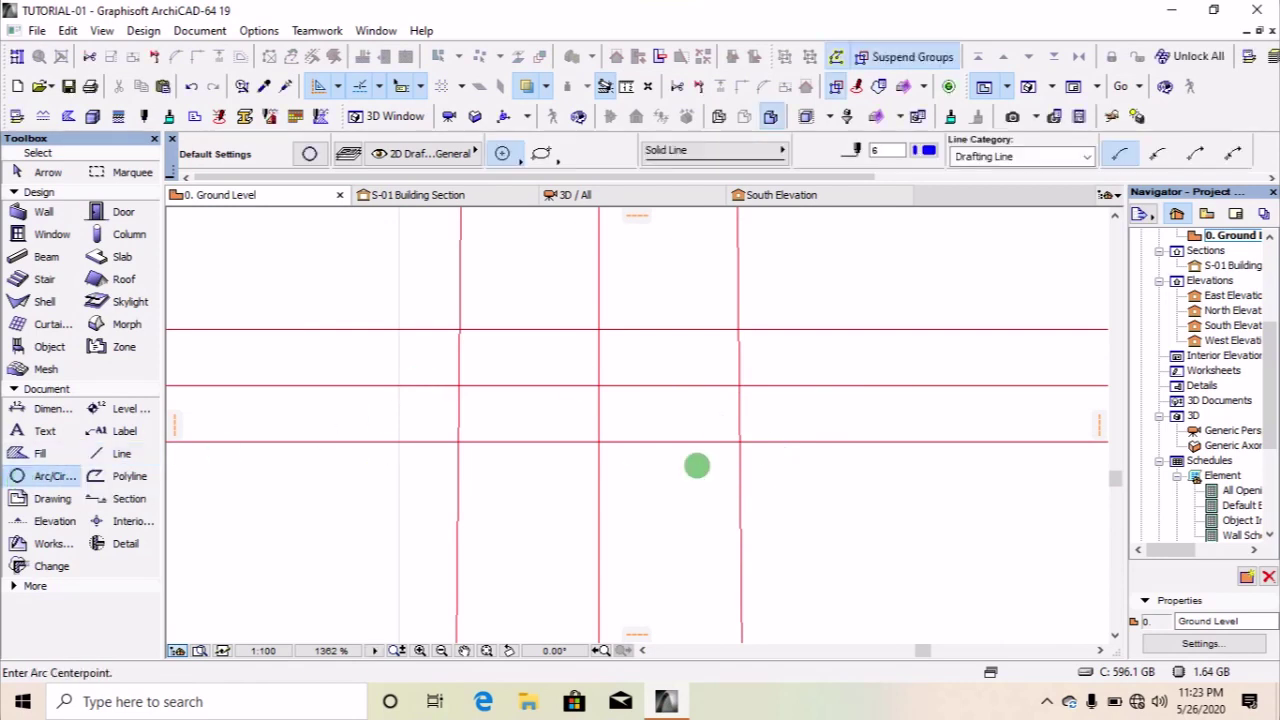
scroll(700, 430, up, 3)
click(702, 391)
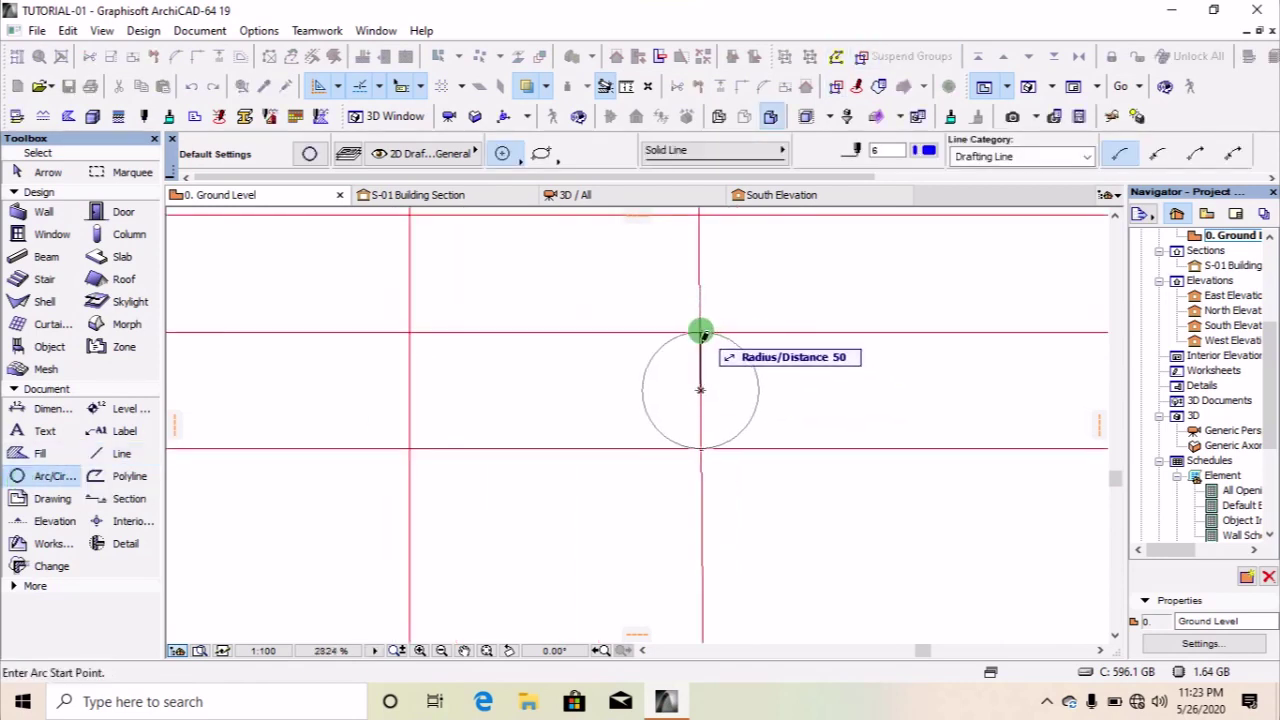
click(700, 332)
click(701, 447)
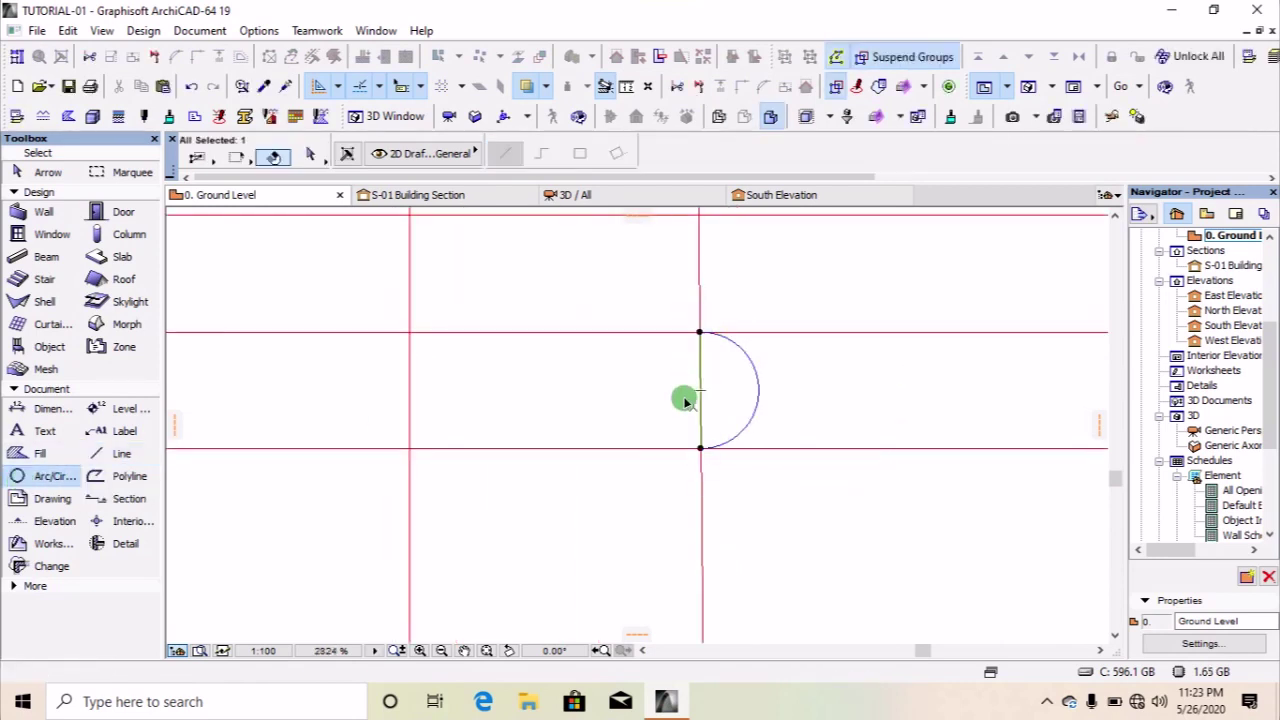
Mirror a copy of the semicircular arc about the vertical centre line onto the left shaft side.
shift+click(757, 389)
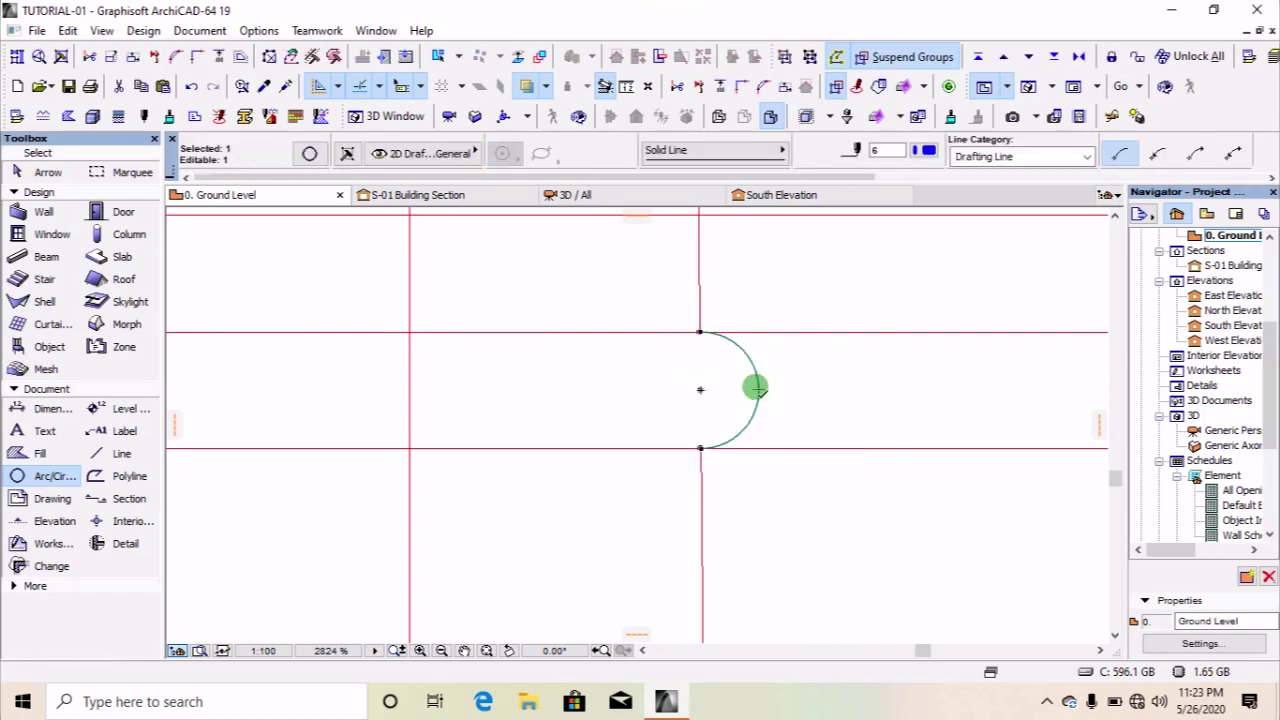
key(ctrl+alt+m)
scroll(604, 398, down, 4)
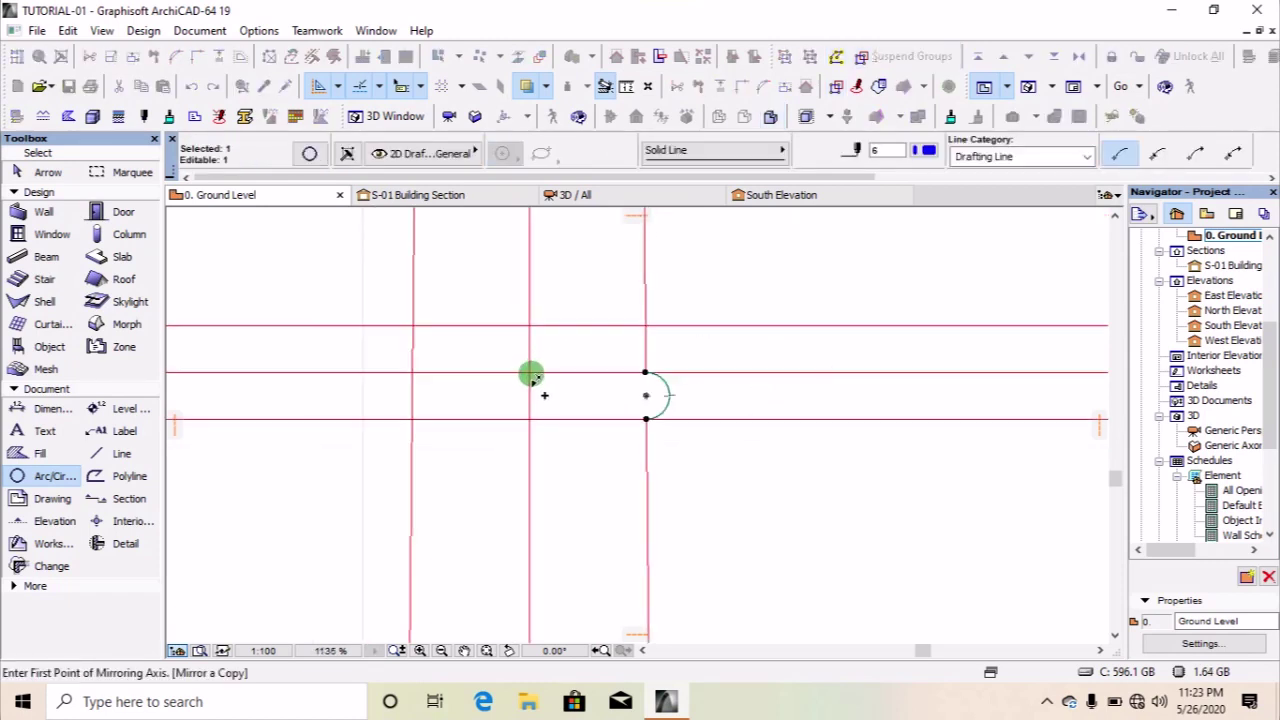
click(530, 374)
click(526, 494)
Trim the left shaft line inside the mirrored arc and delete the two horizontal guide lines bounding the arcs.
scroll(414, 398, up, 4)
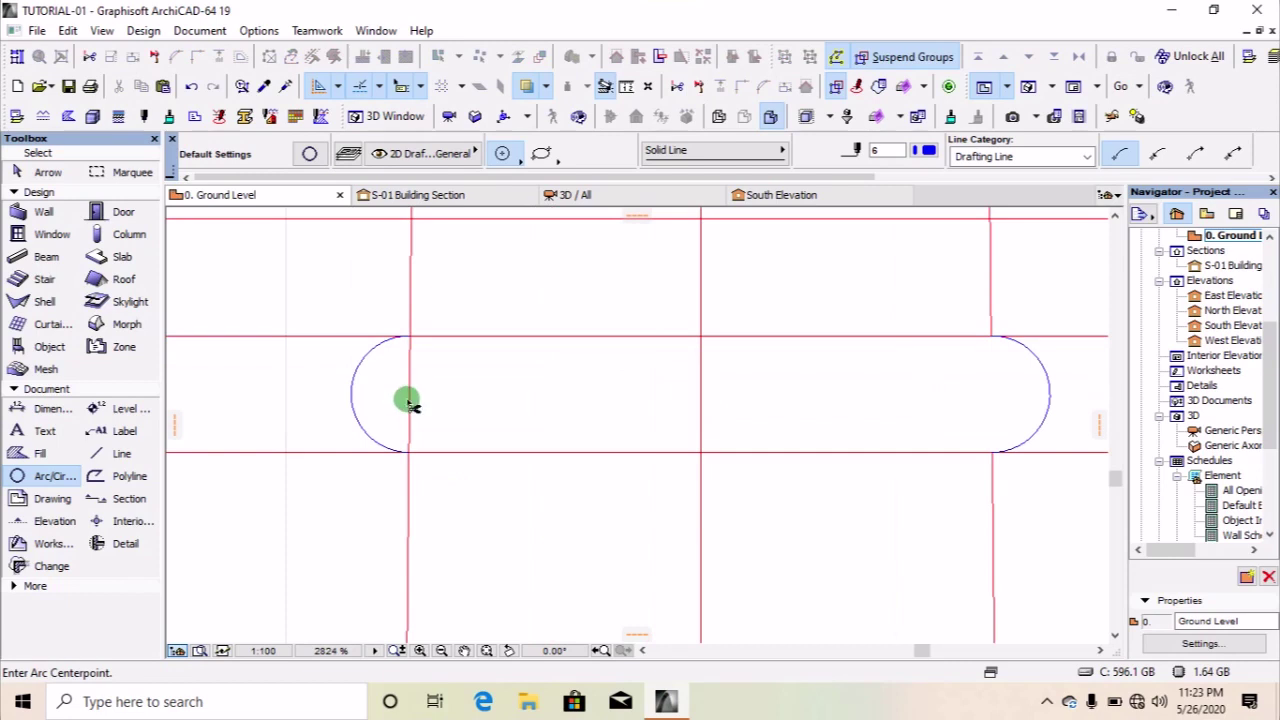
scroll(460, 409, down, 4)
shift+drag(809, 366, 764, 484)
key(Delete)
Trim off the part of the remaining horizontal guide line that extends right of the shaft.
scroll(532, 430, down, 4)
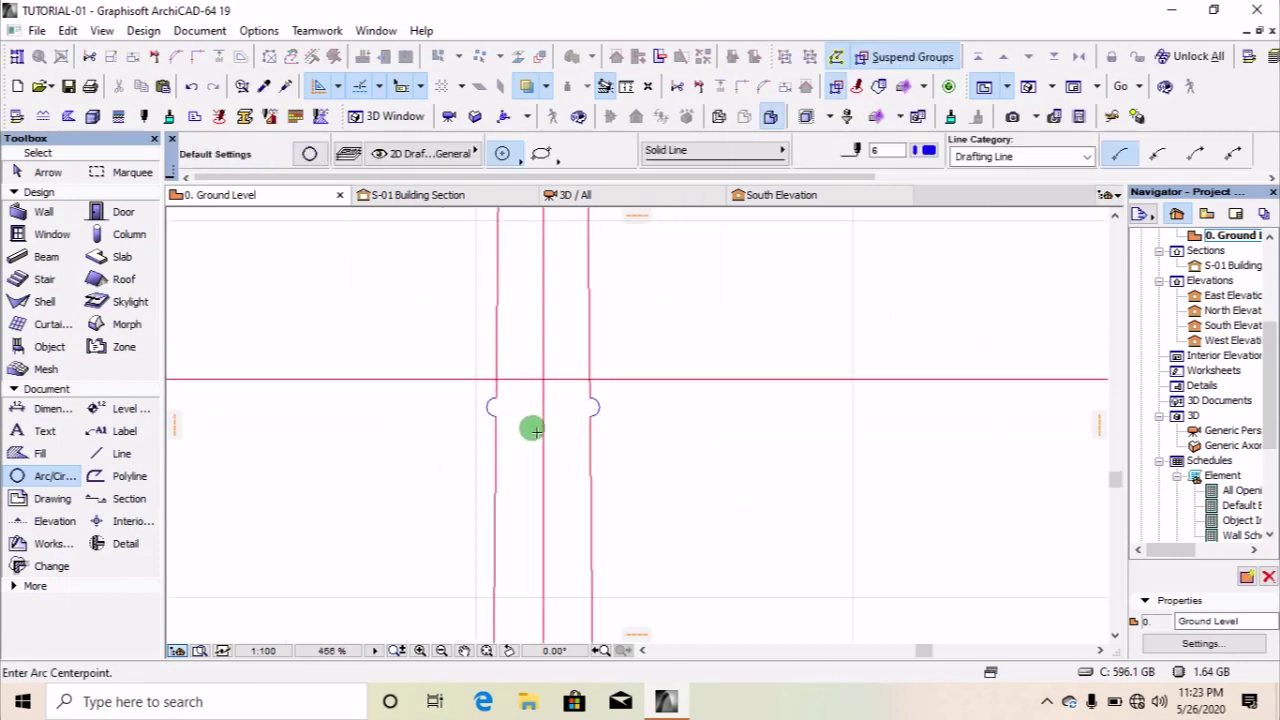
scroll(592, 384, up, 2)
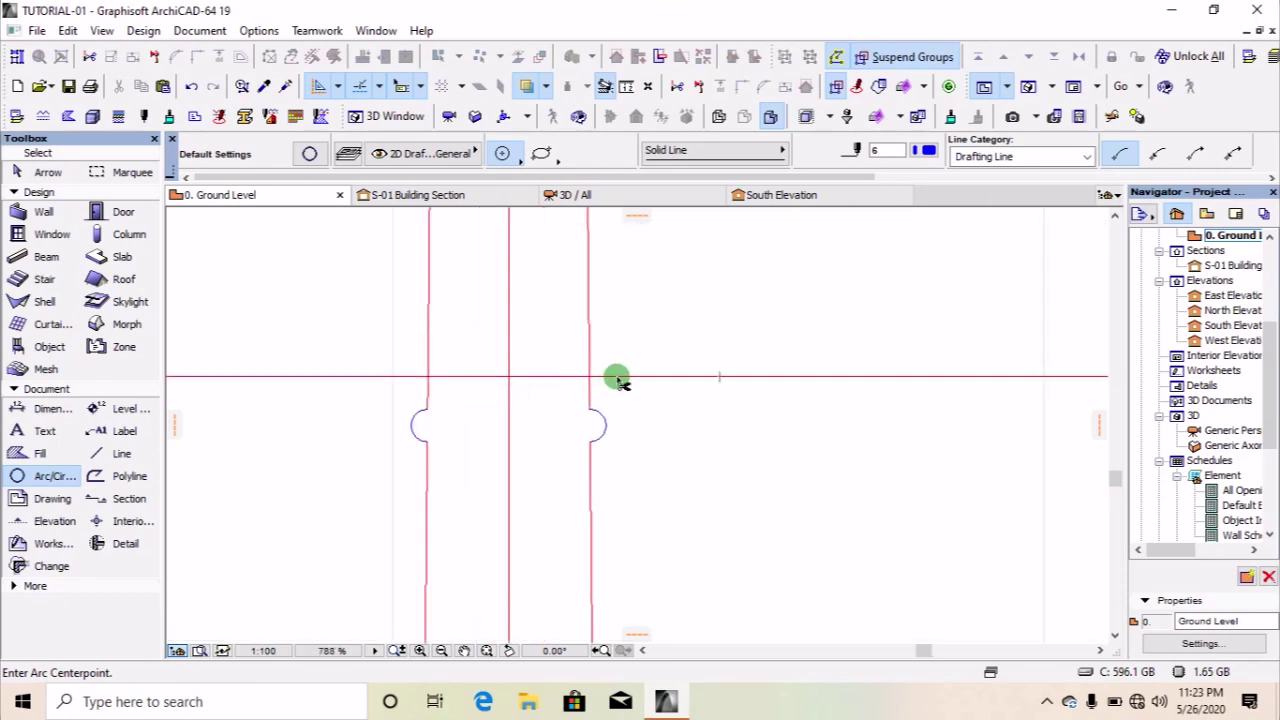
ctrl+click(617, 378)
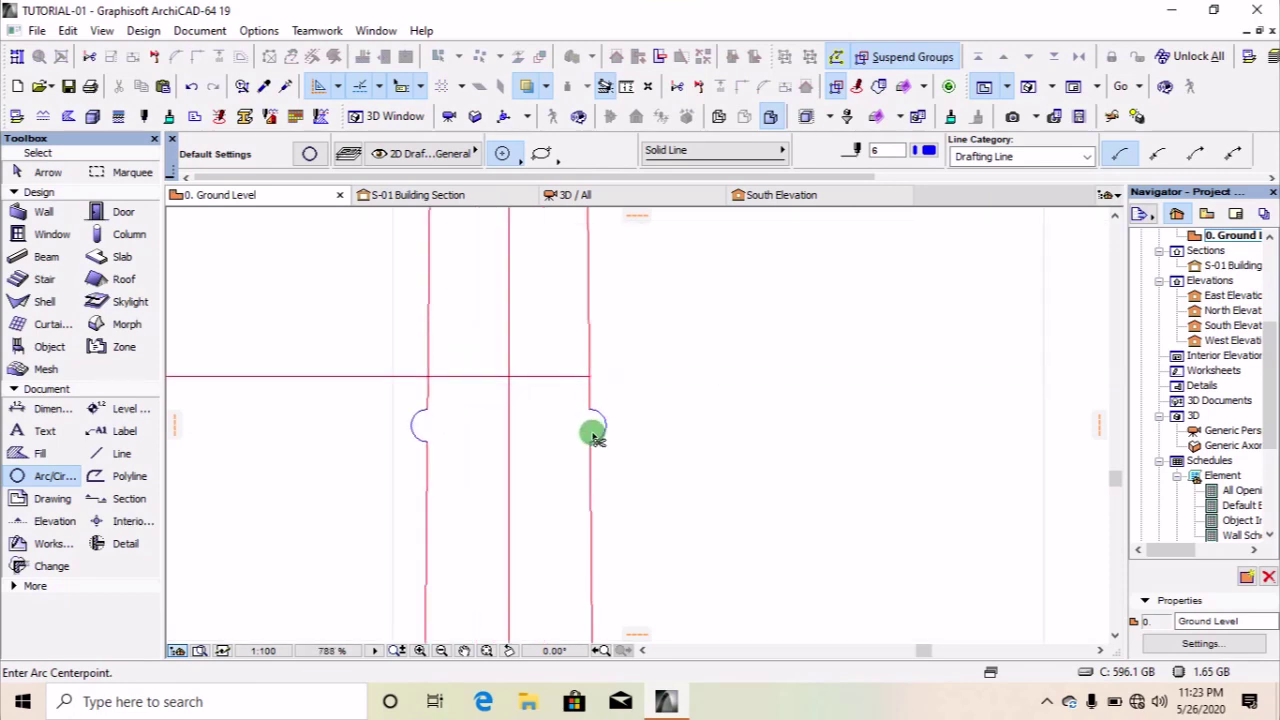
scroll(591, 372, up, 2)
click(585, 372)
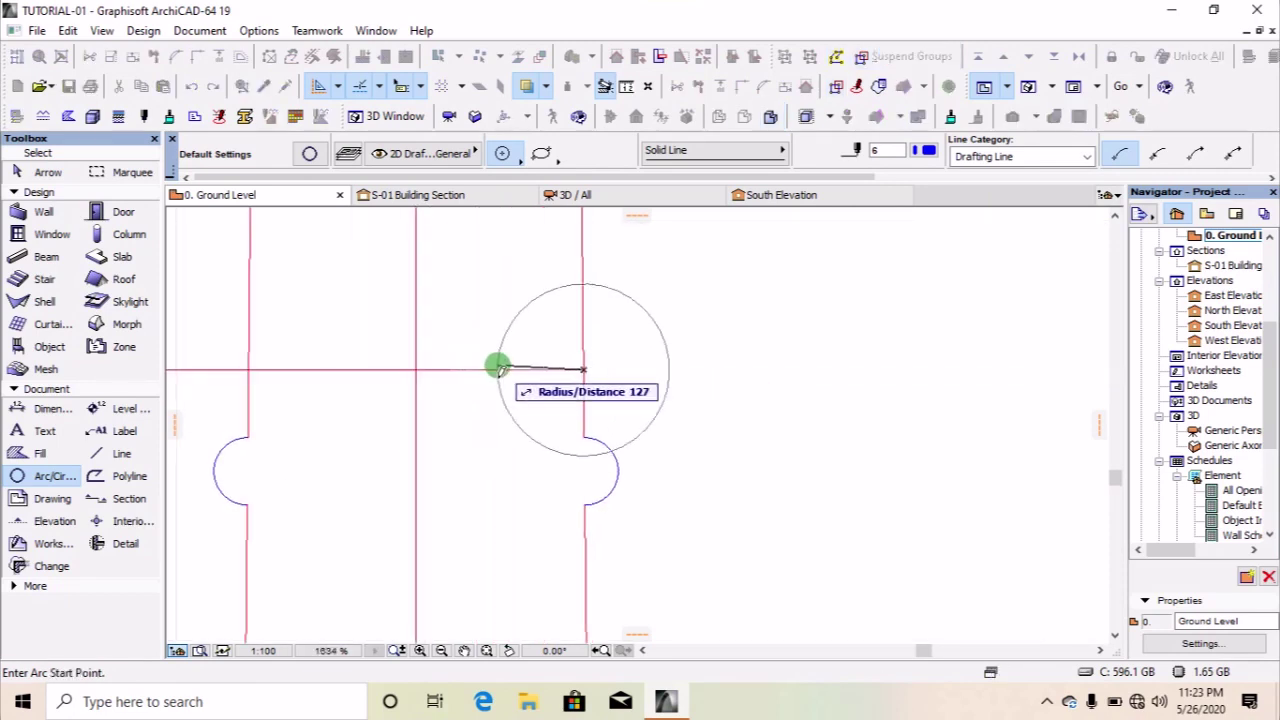
key(Escape)
Try a line 50 long outward from the right shaft edge at the horizontal guide line, and delete it.
click(118, 454)
scroll(588, 372, up, 2)
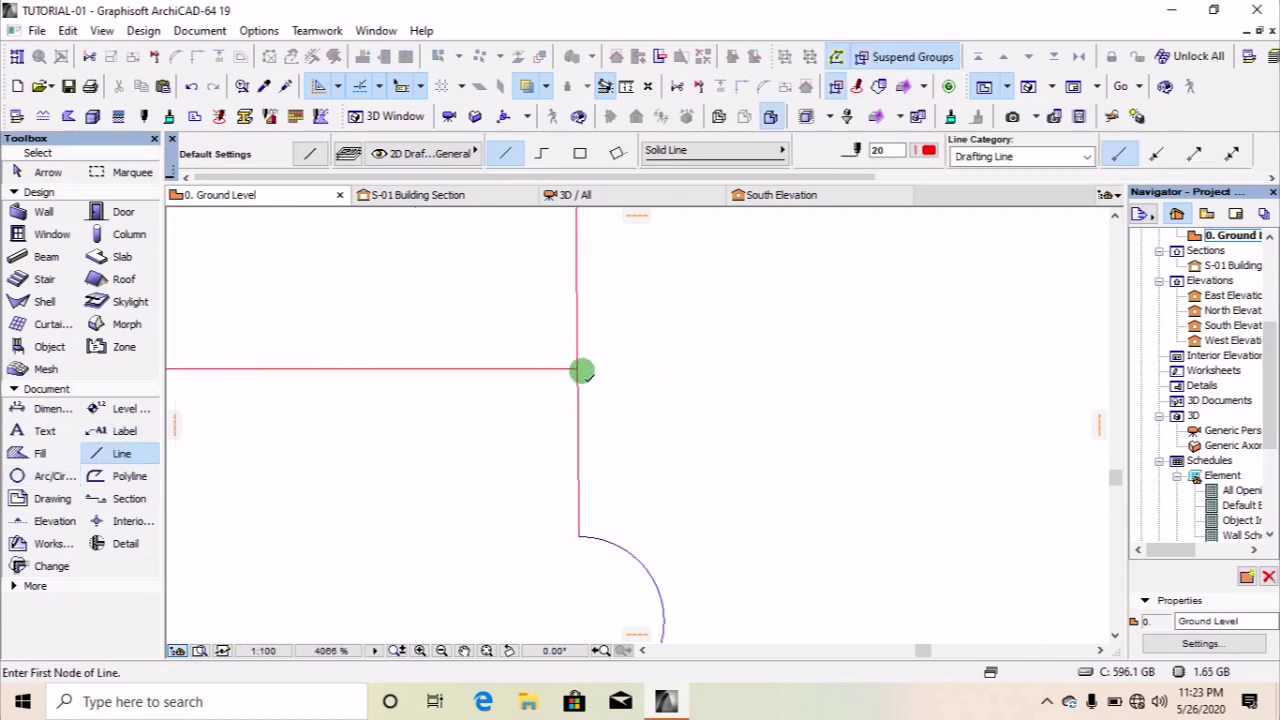
click(578, 370)
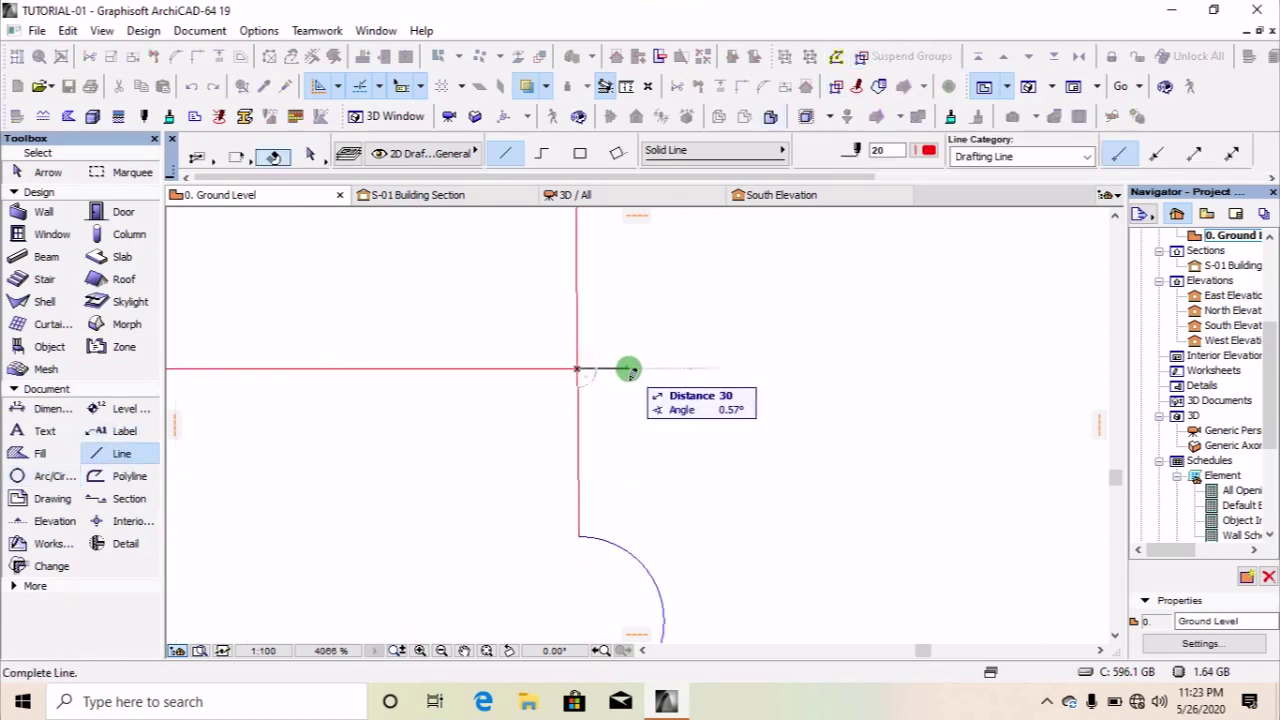
key(Tab)
text(5)
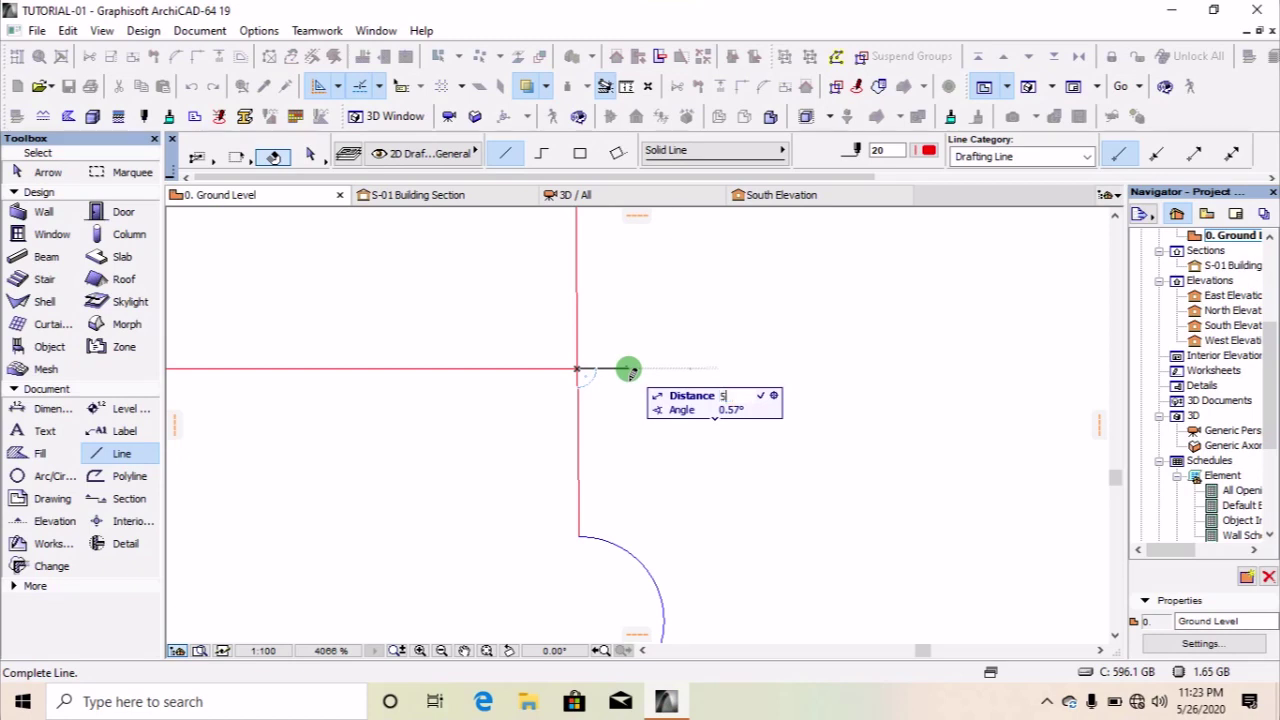
text(0)
key(Return)
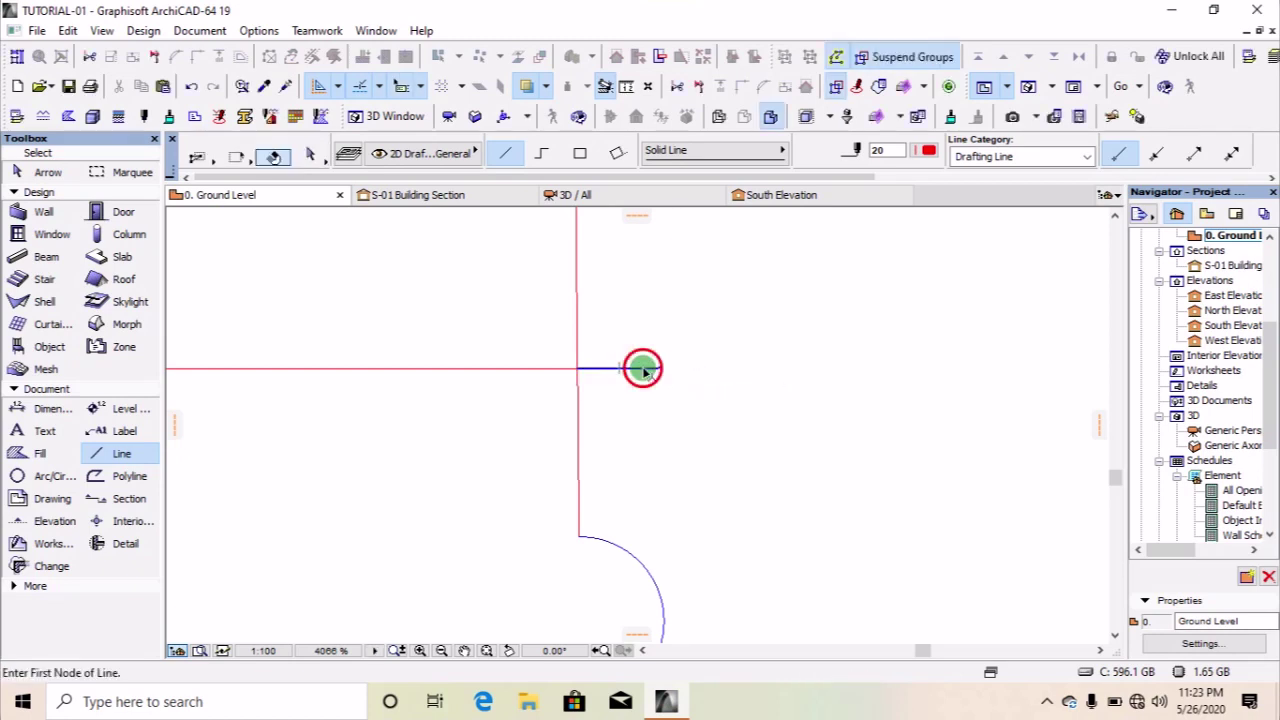
shift+click(643, 368)
key(Delete)
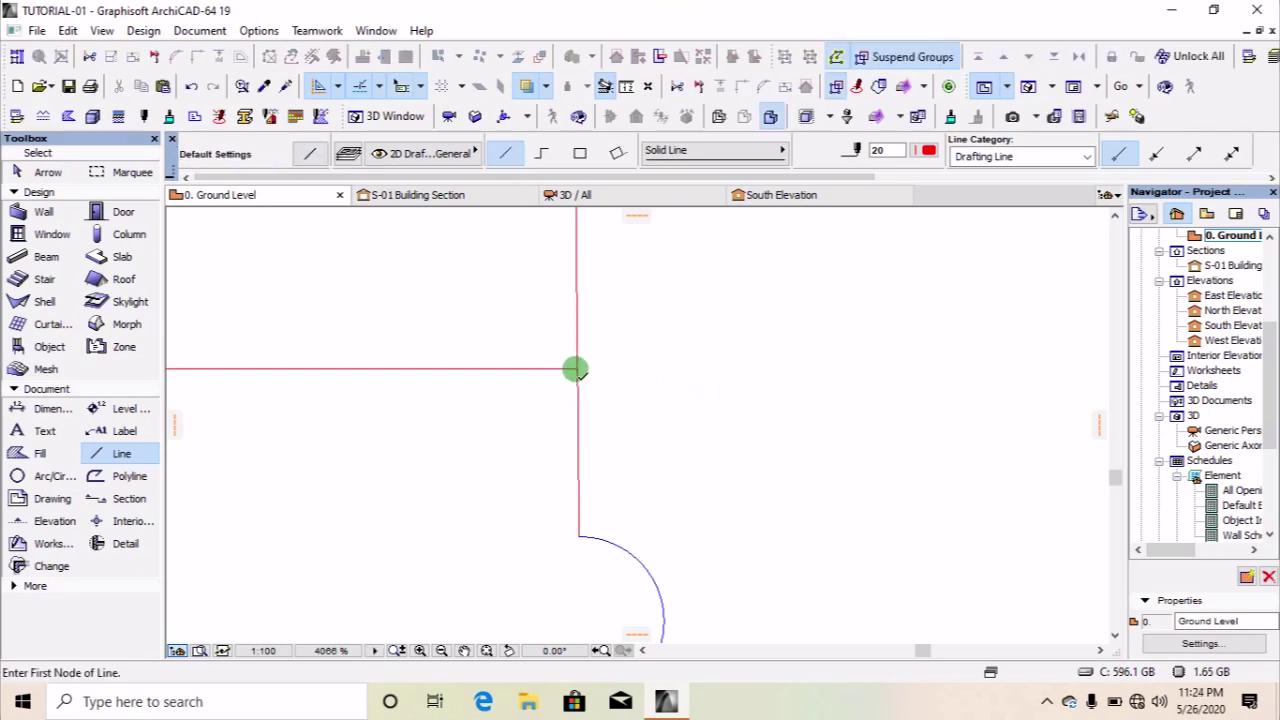
Draw a horizontal line 50 long outward from the right shaft edge at the horizontal guide line, at 0°.
click(576, 369)
key(Tab)
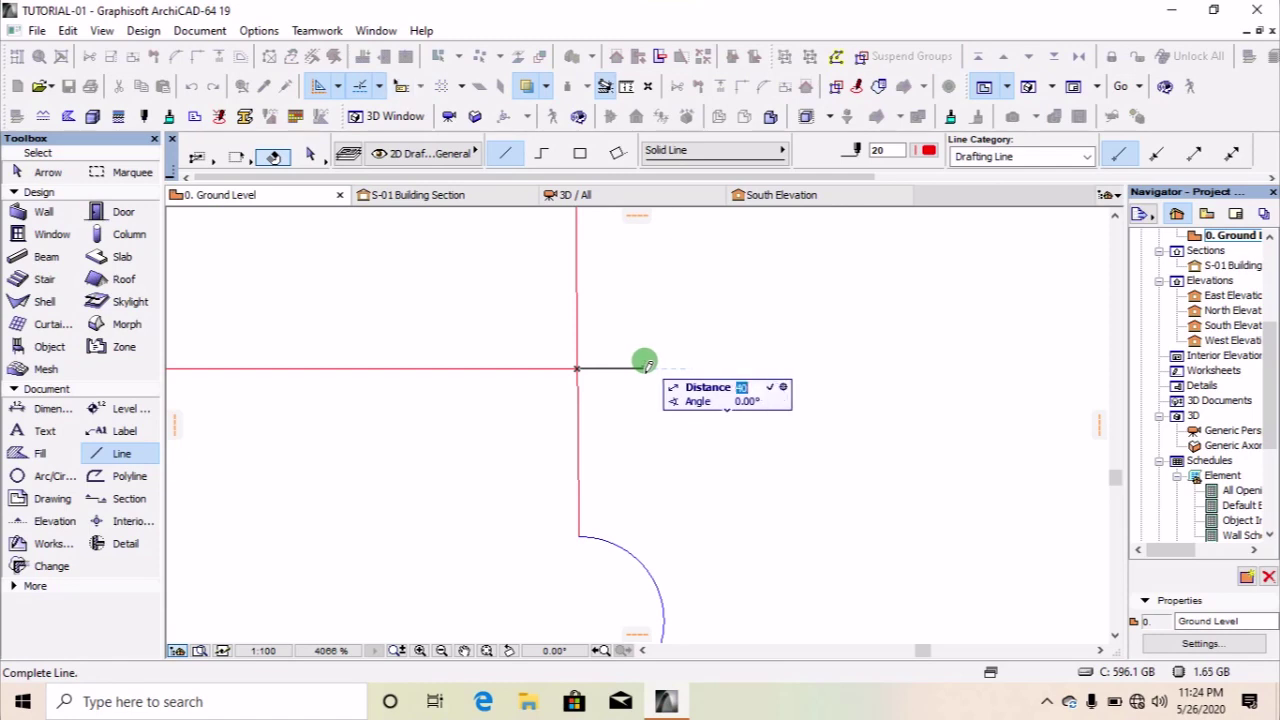
text(50)
key(Return)
Draw a vertical line 50 long upward from the outer end of the horizontal line beside the right shaft edge.
click(660, 368)
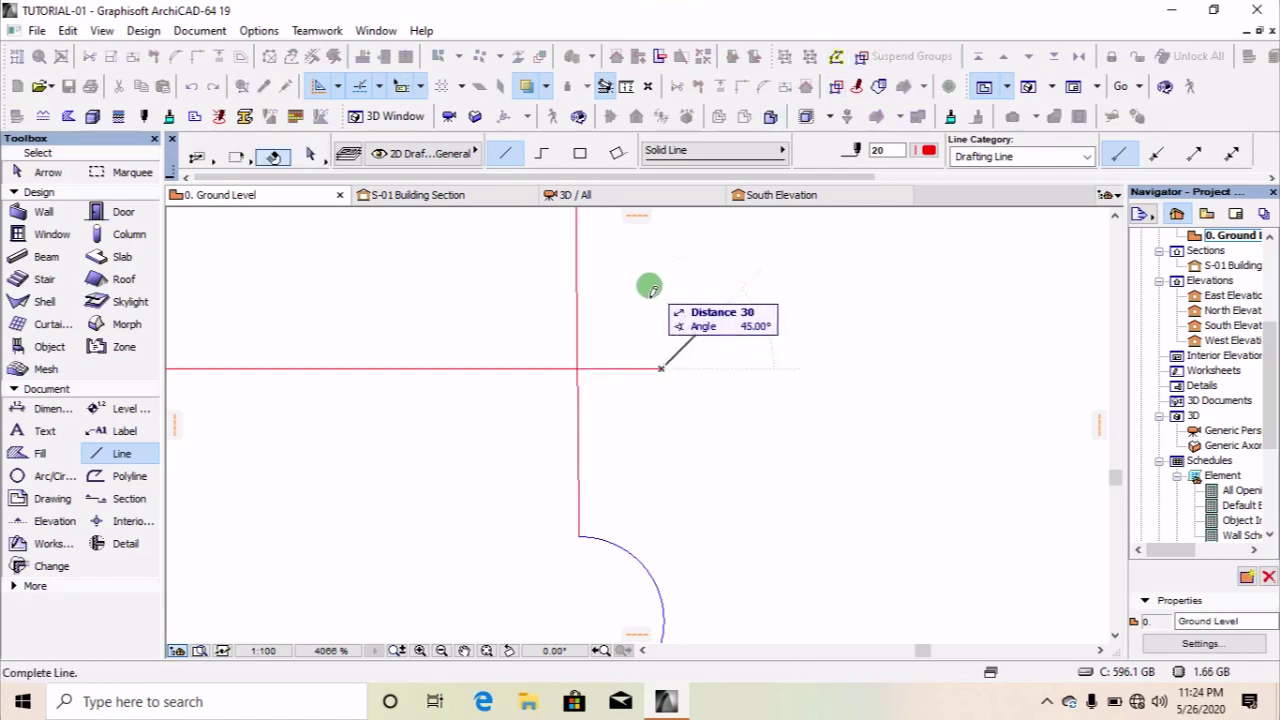
key(Tab)
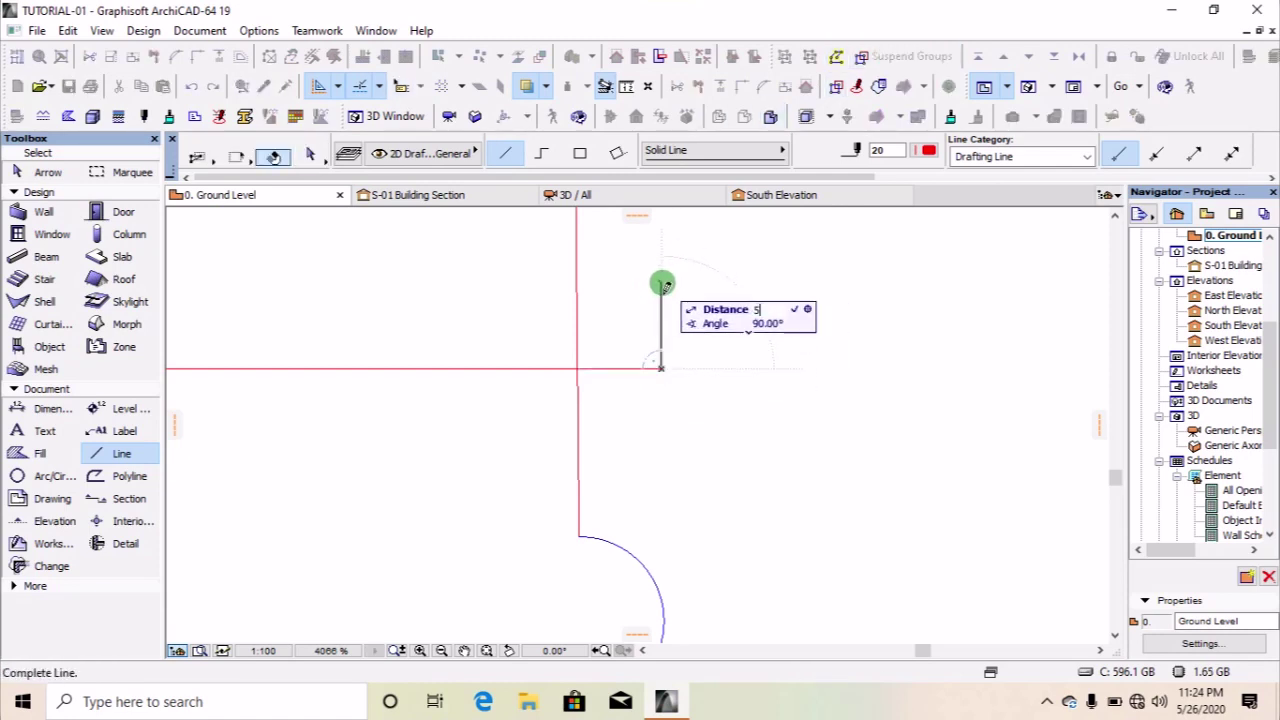
text(50)
key(Return)
Continue the stepped profile with a horizontal line 25 outward and a vertical line 25 upward.
click(661, 285)
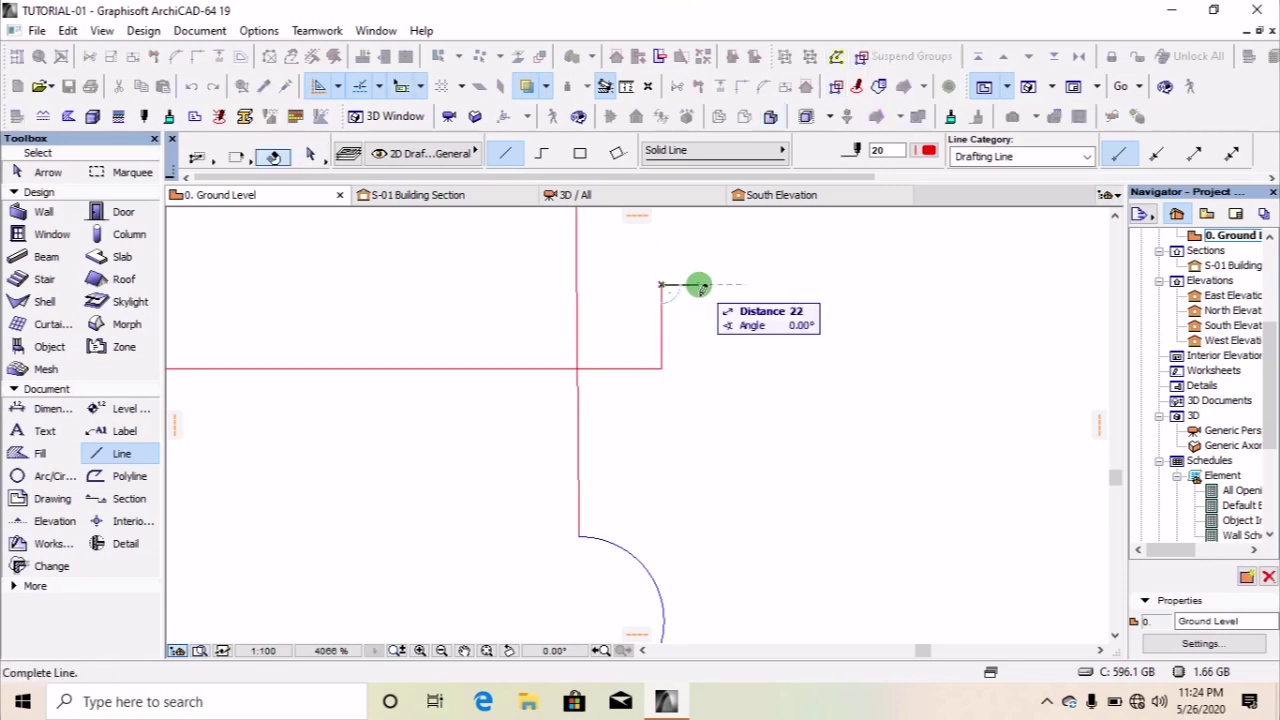
key(Tab)
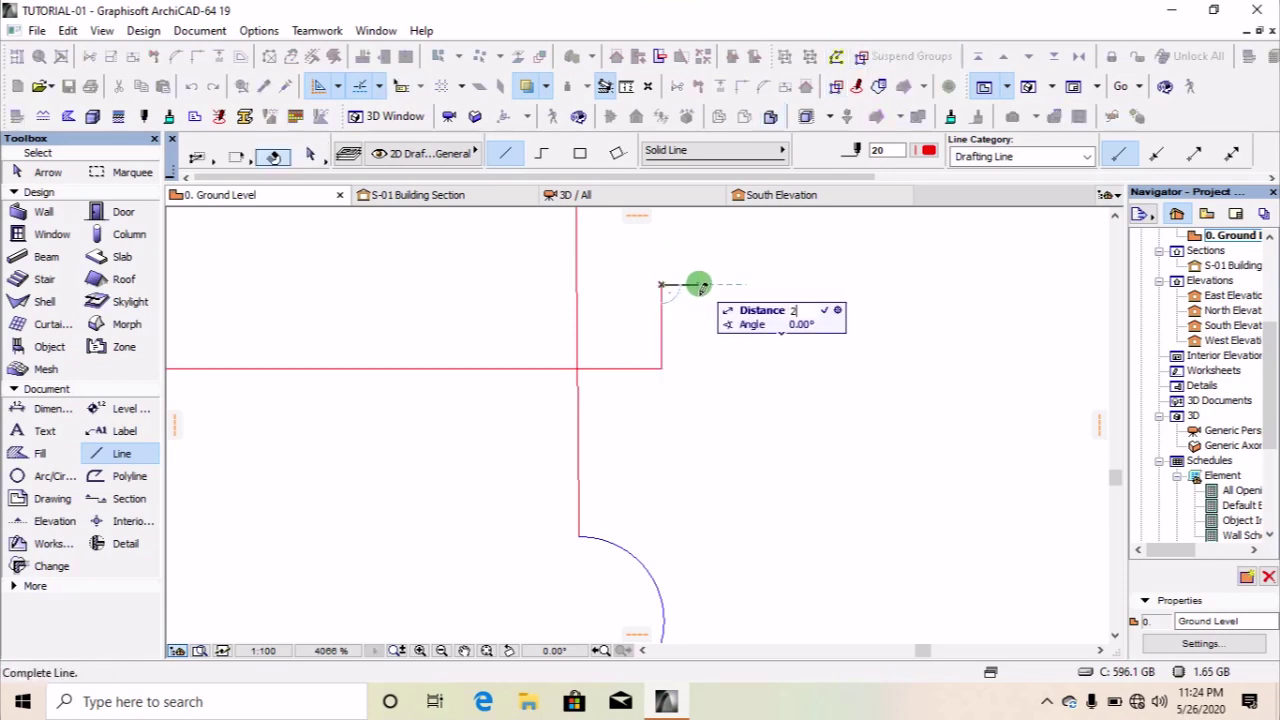
text(25)
key(Return)
click(702, 285)
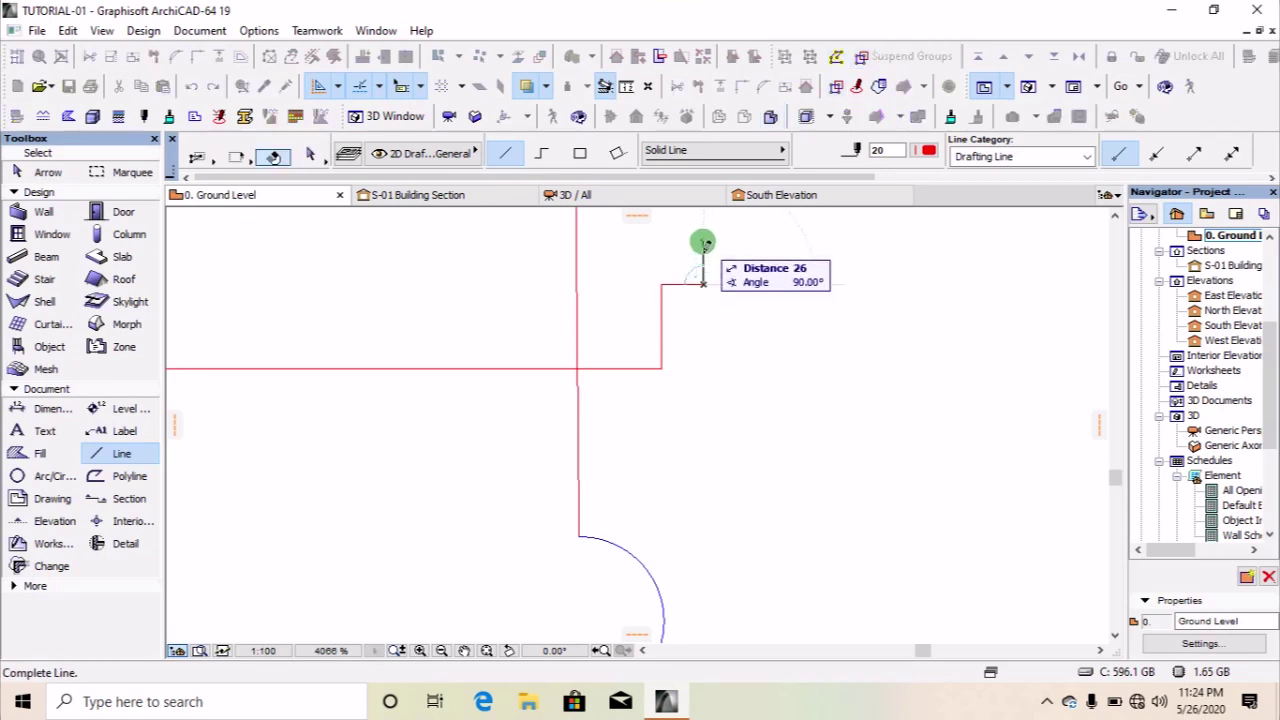
key(Tab)
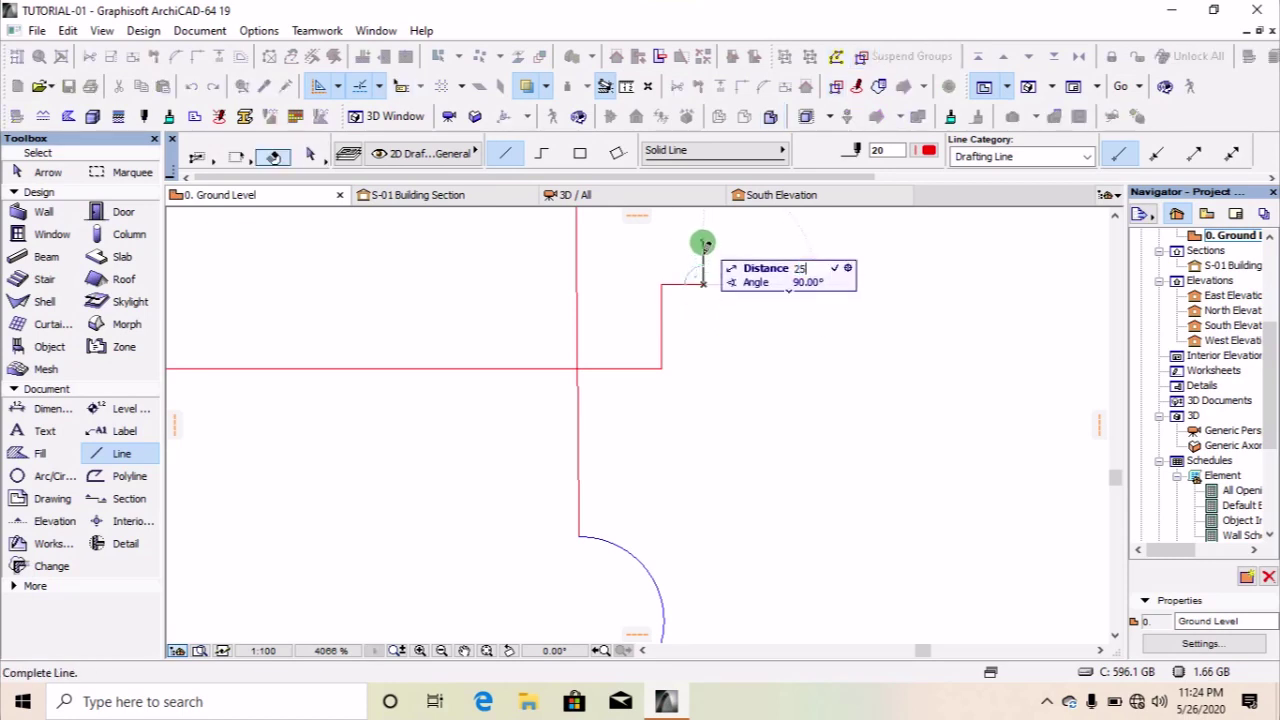
text(25)
key(Return)
From the top of the 25 riser, draw a horizontal line inward past the right shaft edge and a vertical line 175 upward.
scroll(701, 311, up, 2)
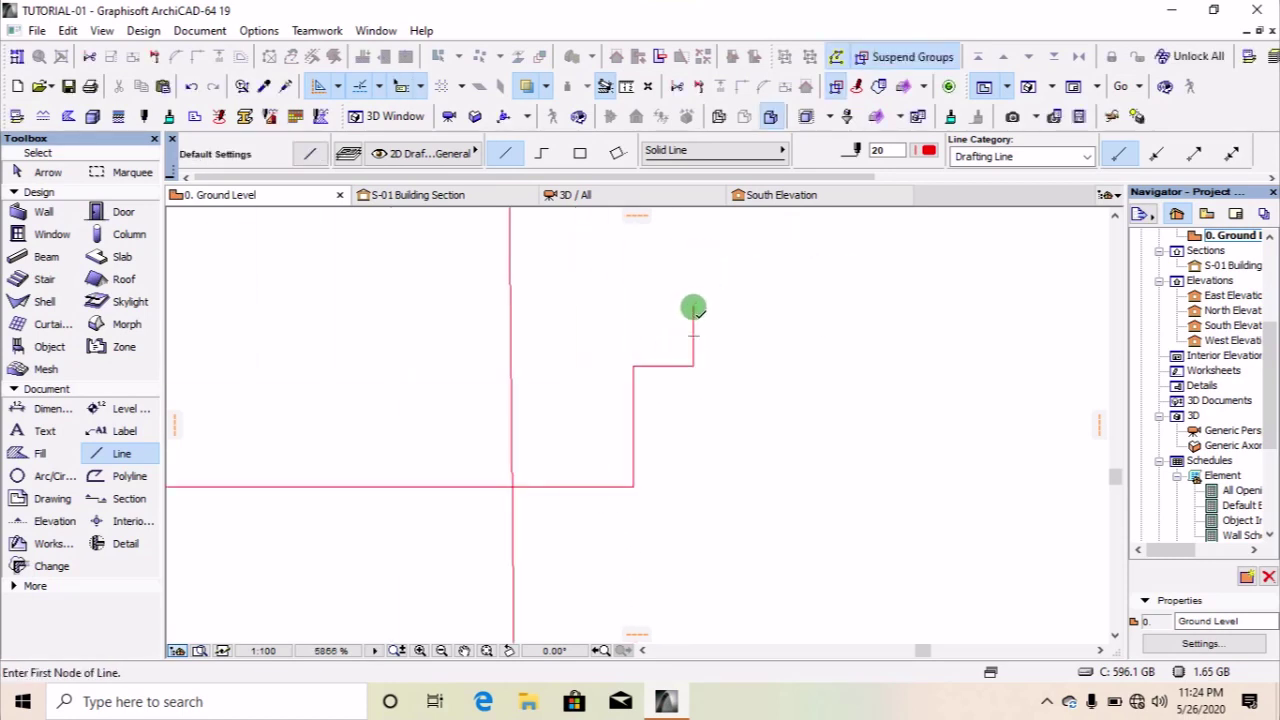
click(694, 306)
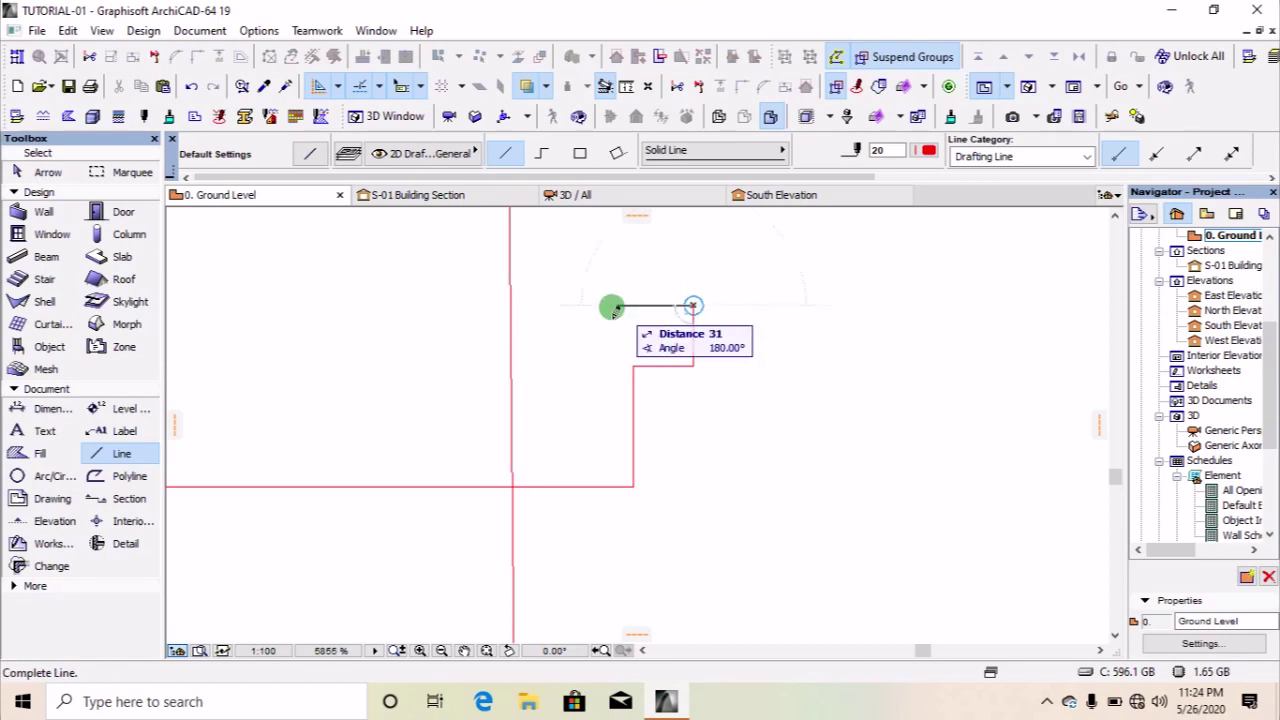
click(470, 305)
scroll(688, 338, up, 1)
click(676, 348)
scroll(676, 349, down, 5)
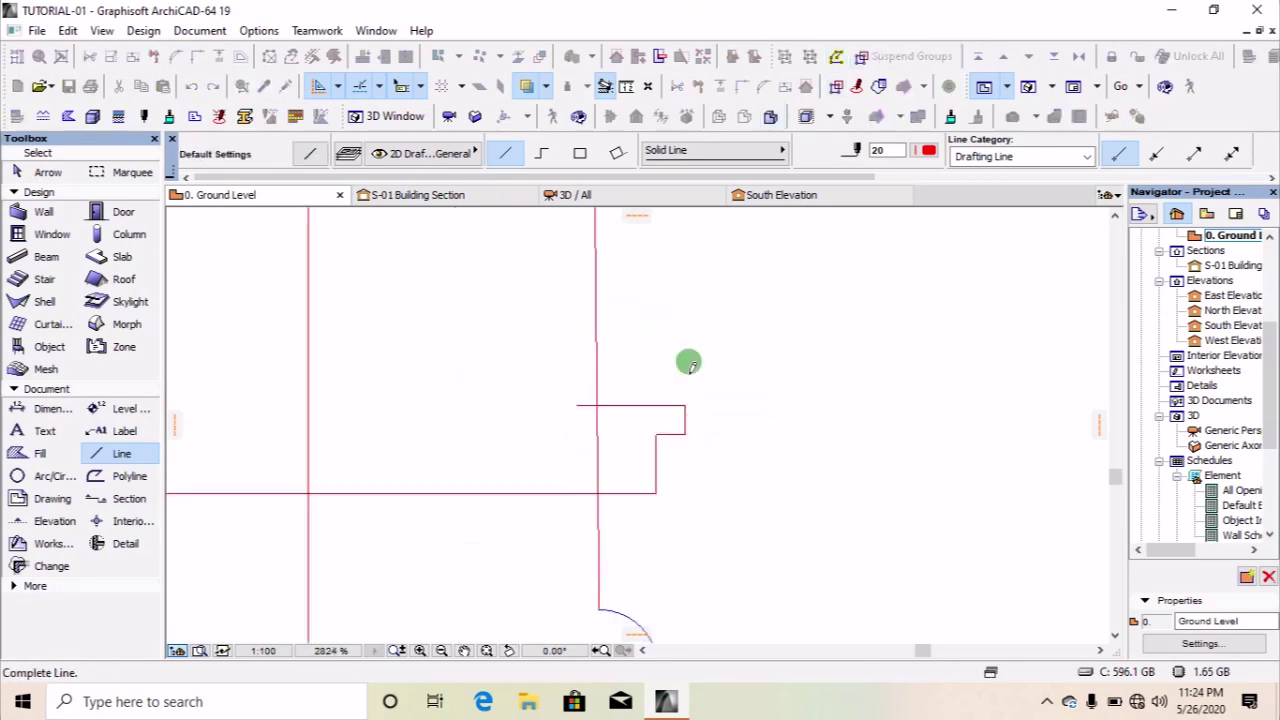
key(Tab)
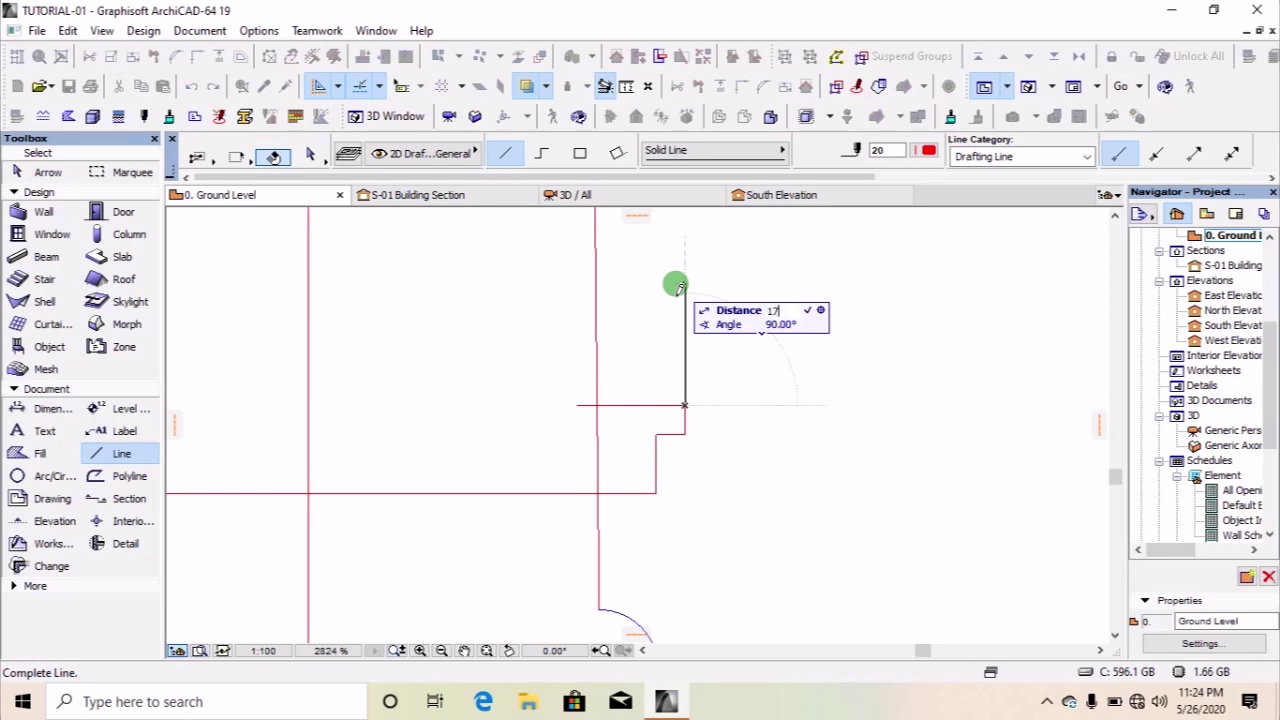
text(175)
key(Return)
Draw a 90° arc centred on the top of the 175 line, from that line's foot outward to centre height.
scroll(677, 486, down, 4)
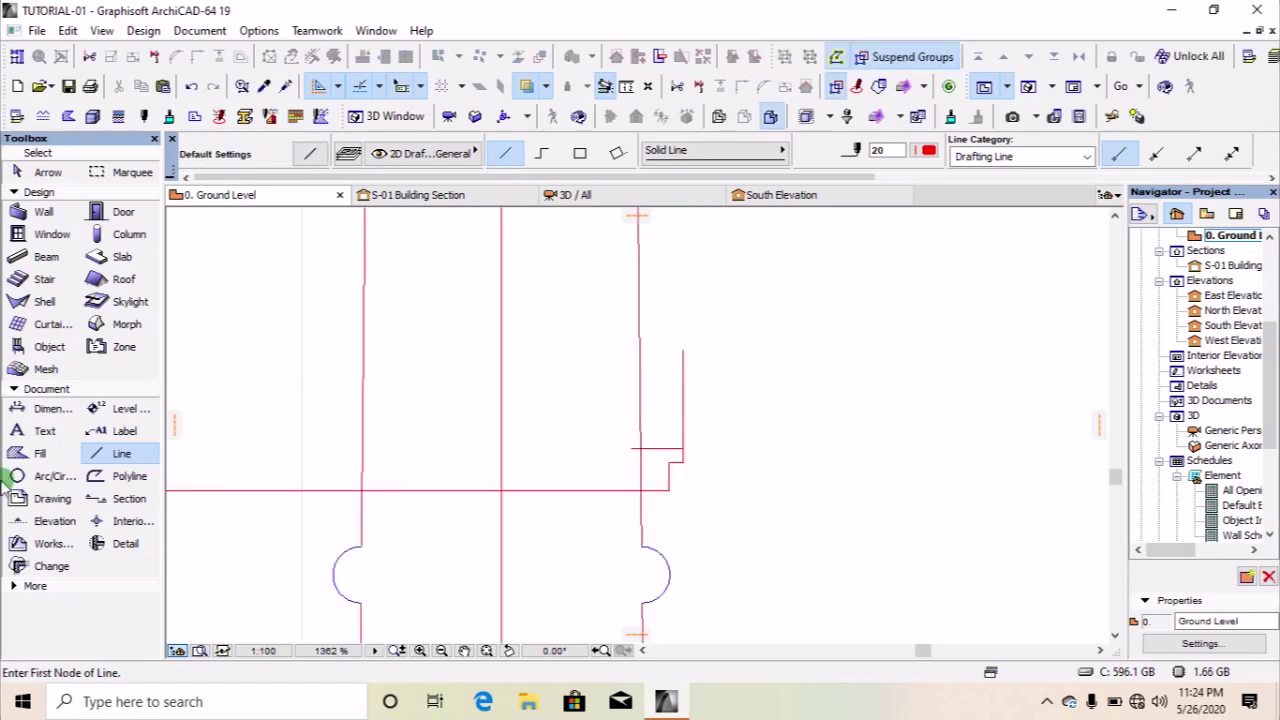
click(20, 478)
click(681, 352)
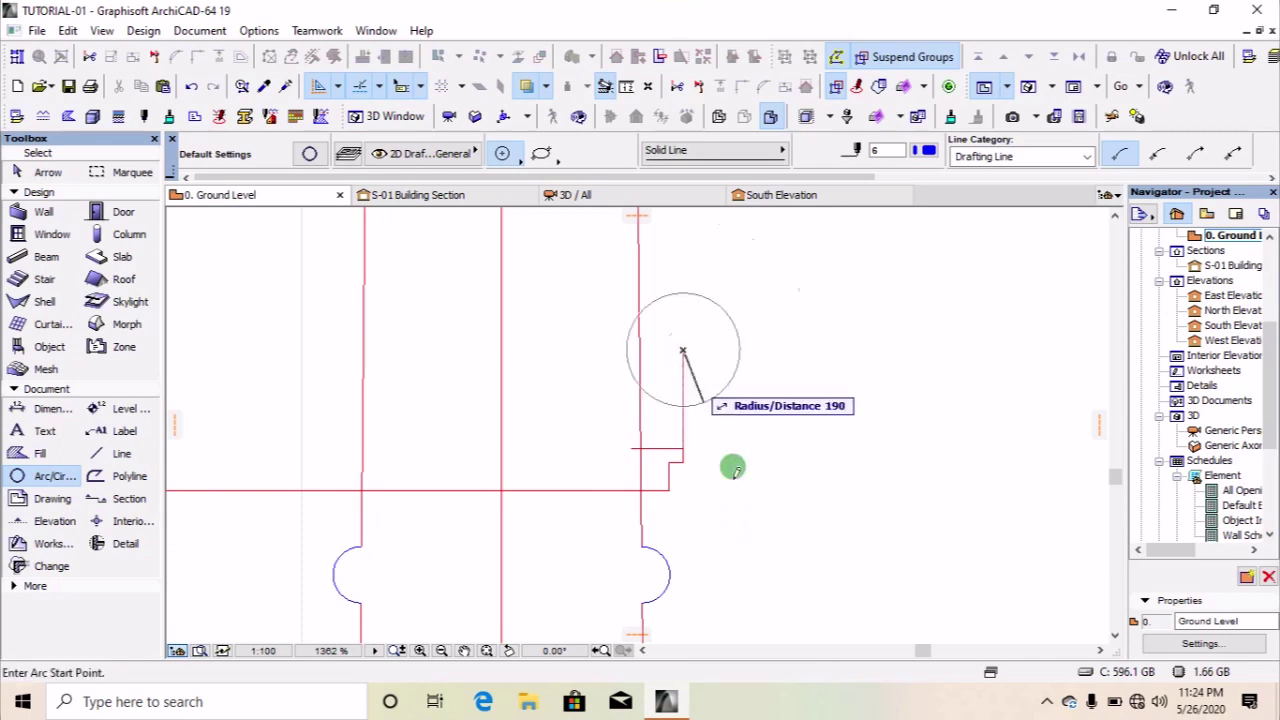
click(684, 448)
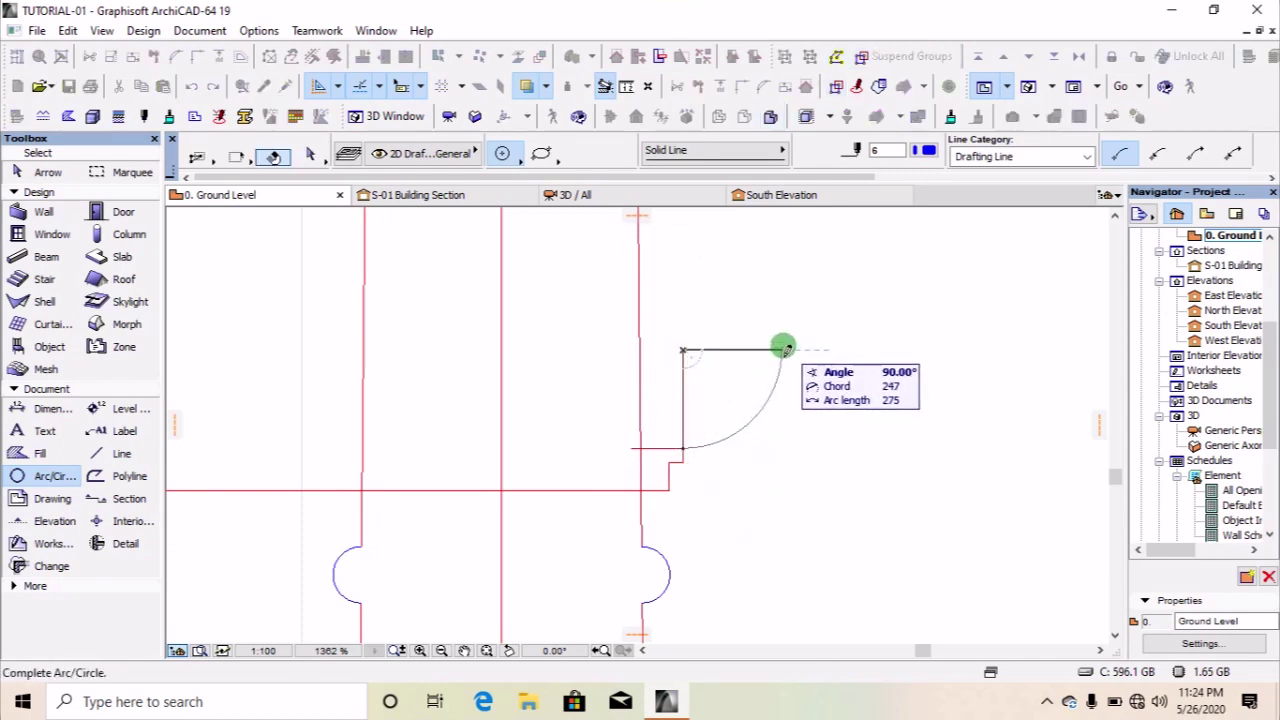
click(784, 352)
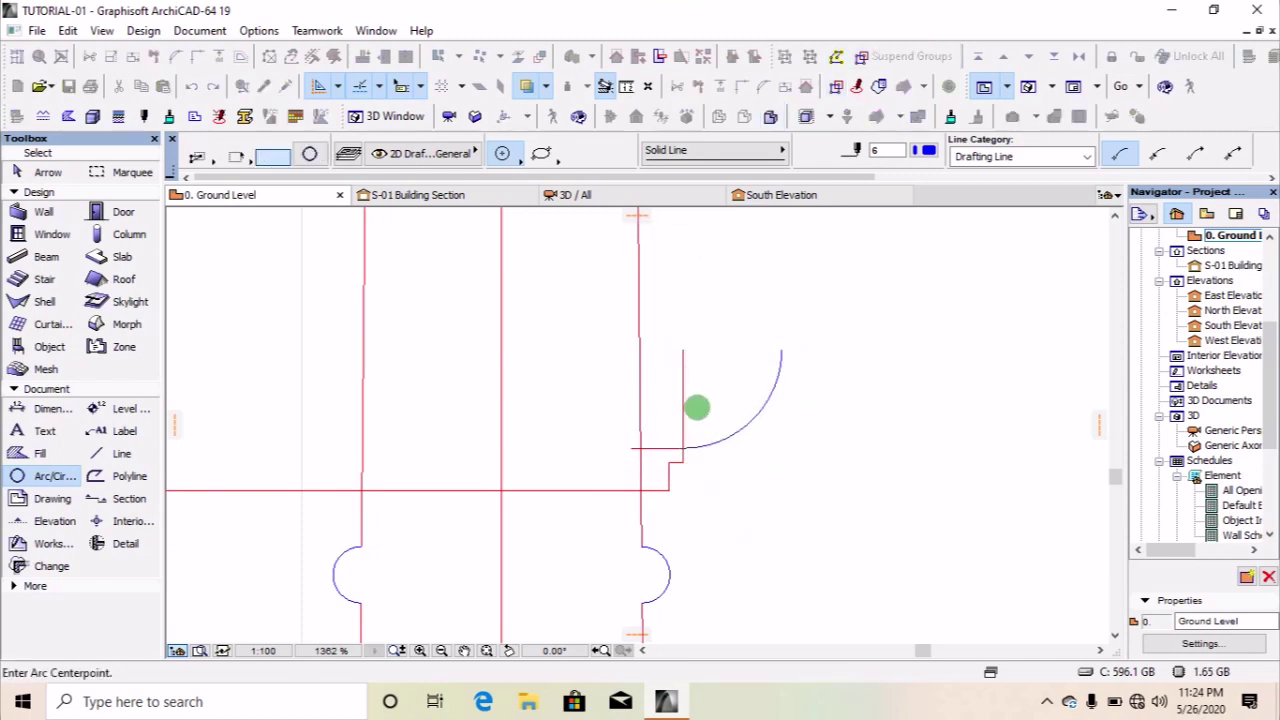
Delete the vertical 175 construction line and the horizontal line crossing the right shaft edge beside the arc.
shift+click(684, 404)
shift+click(662, 448)
key(Delete)
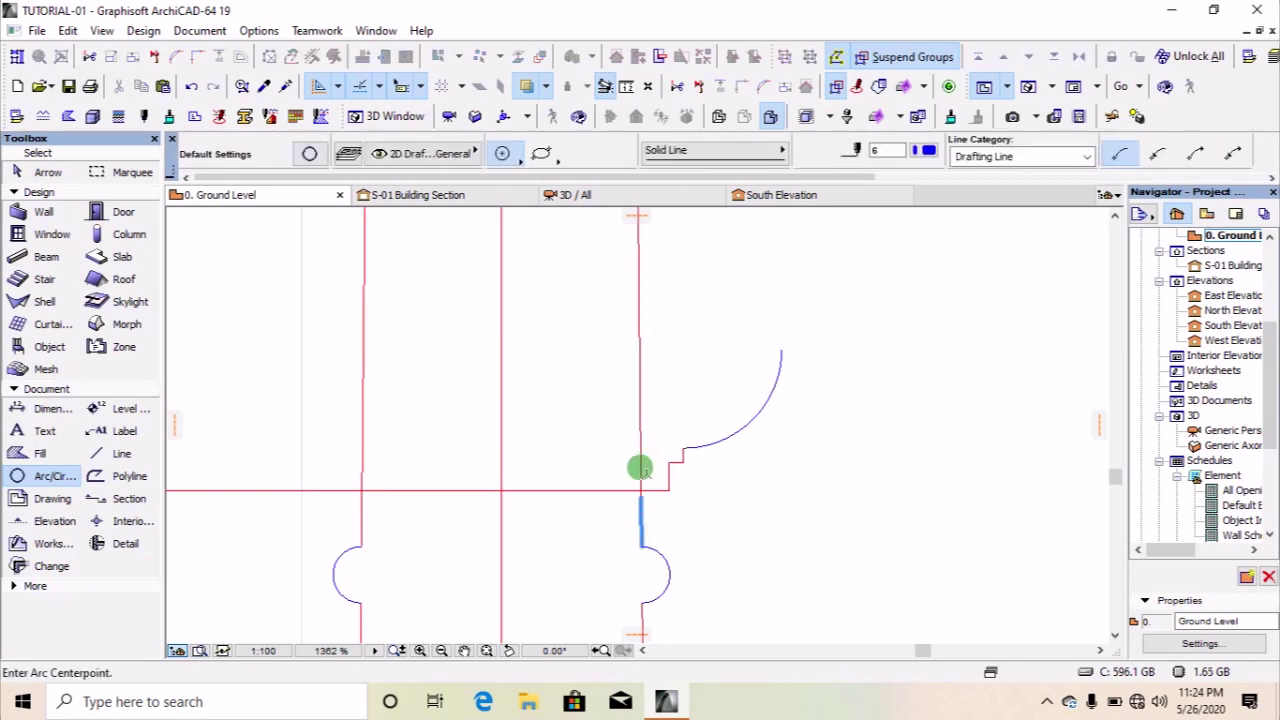
Draw a short horizontal line outward from the arc's upper end and a vertical line 50 upward from its tip.
click(121, 453)
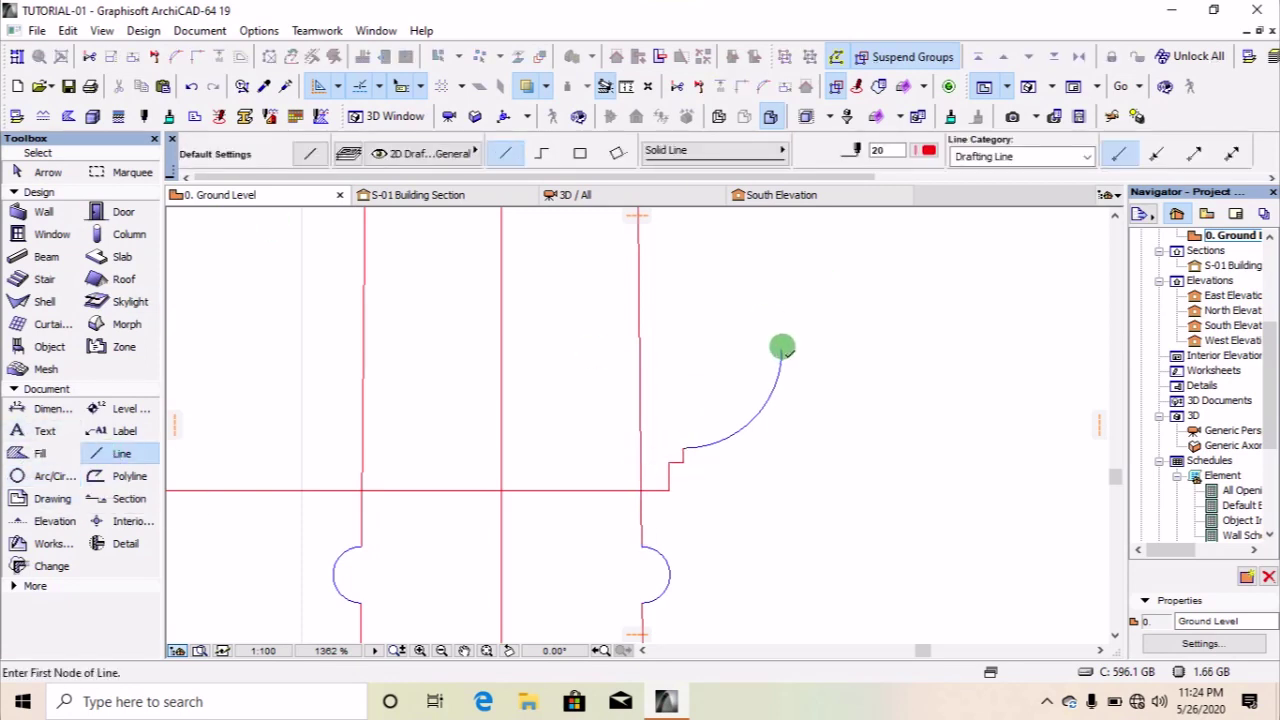
click(782, 349)
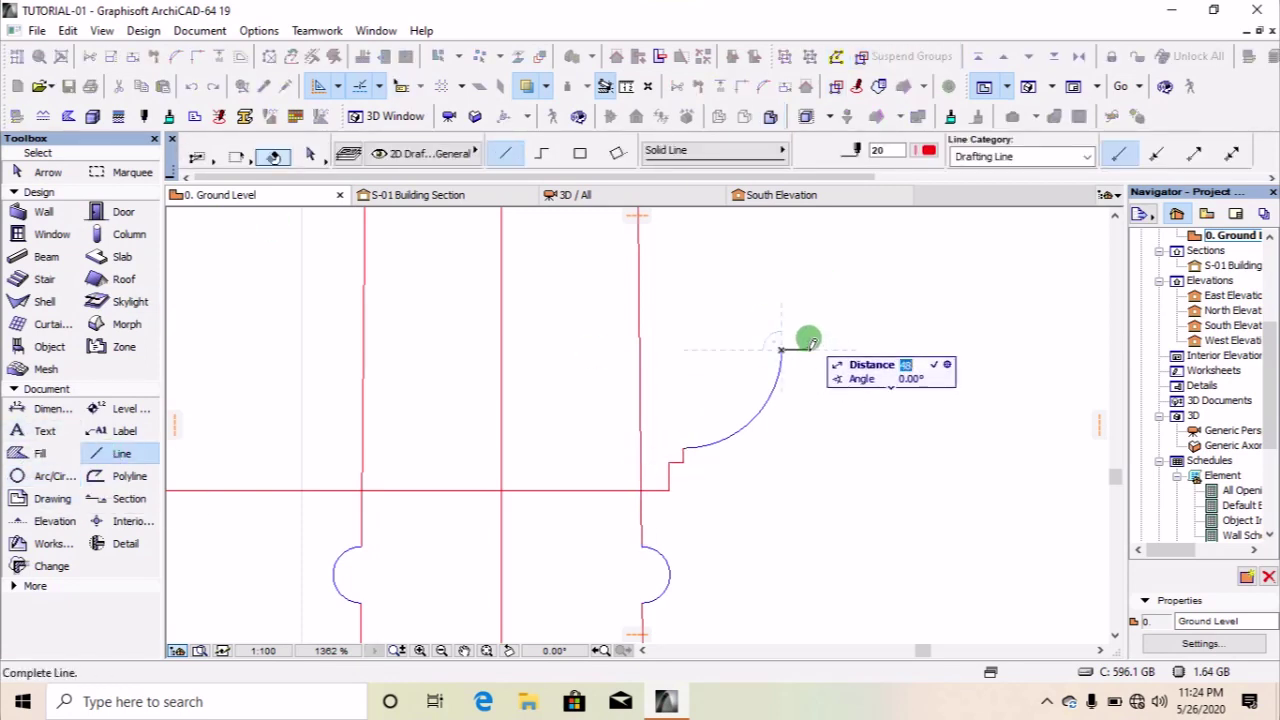
click(794, 349)
click(794, 349)
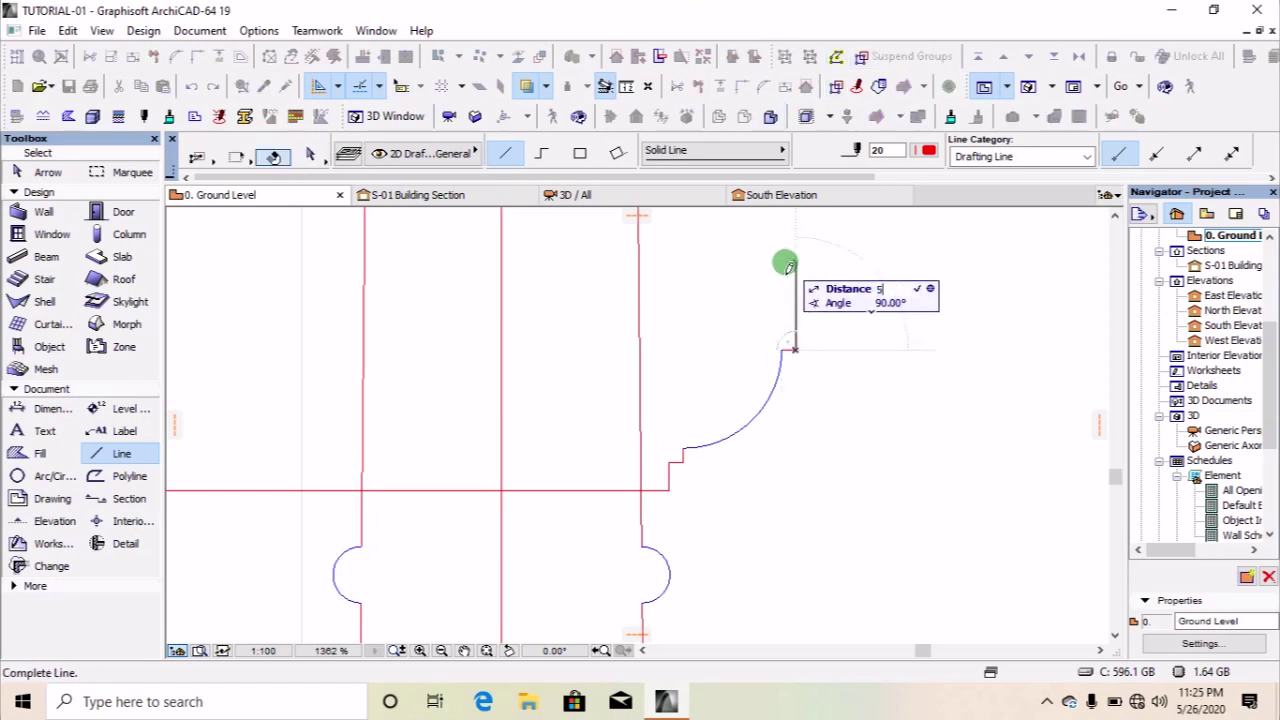
text(50)
key(Return)
Extend the capital profile with a horizontal line 50 outward and a vertical line 150 upward.
scroll(790, 262, up, 3)
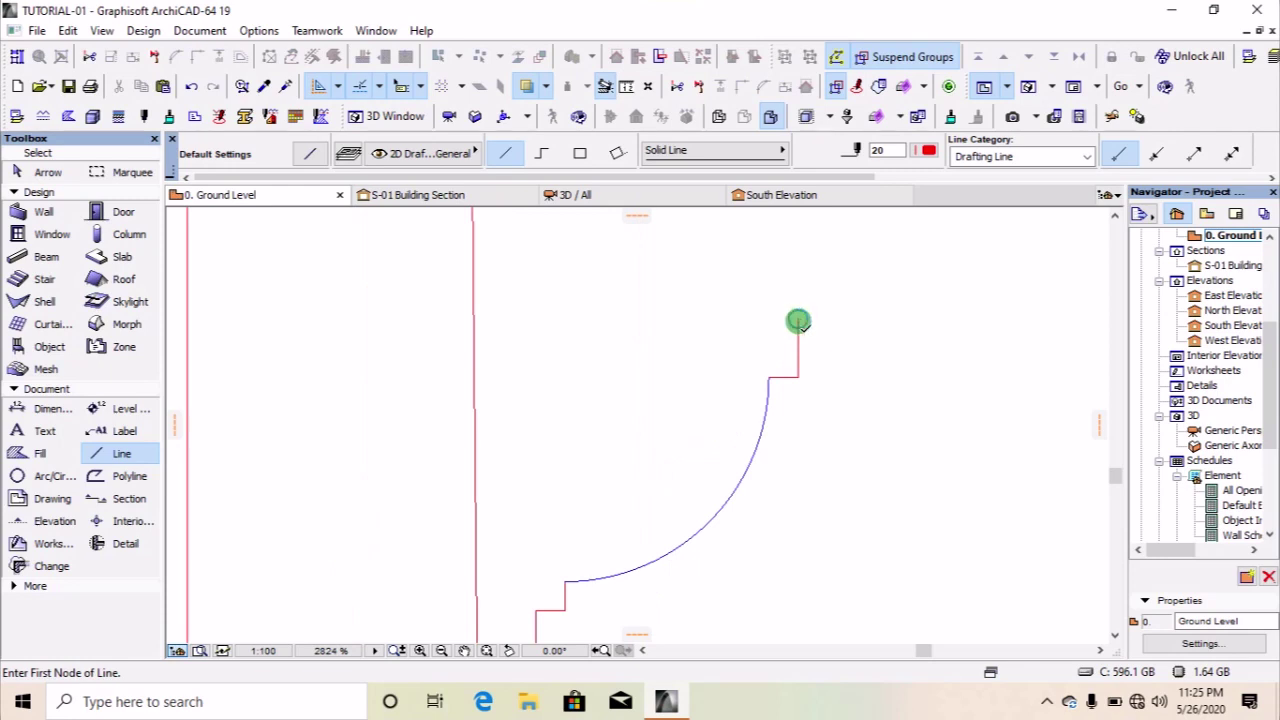
click(798, 320)
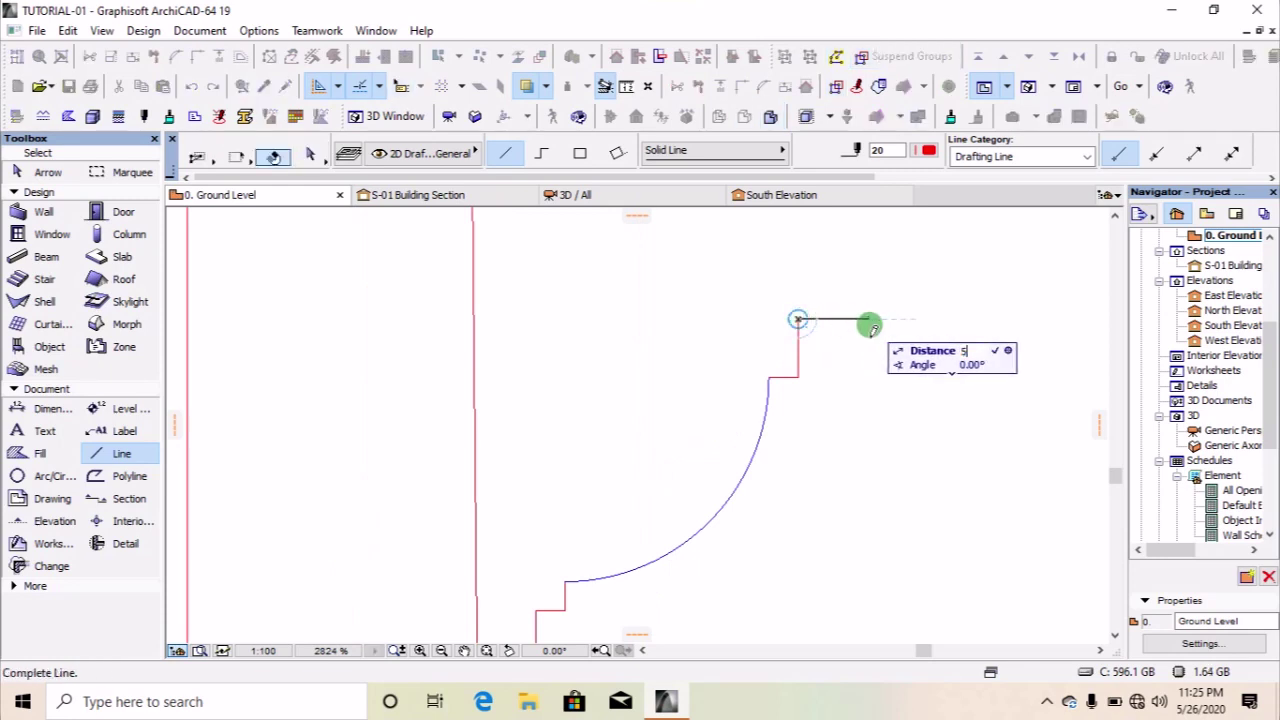
key(Return)
click(851, 320)
scroll(855, 394, down, 2)
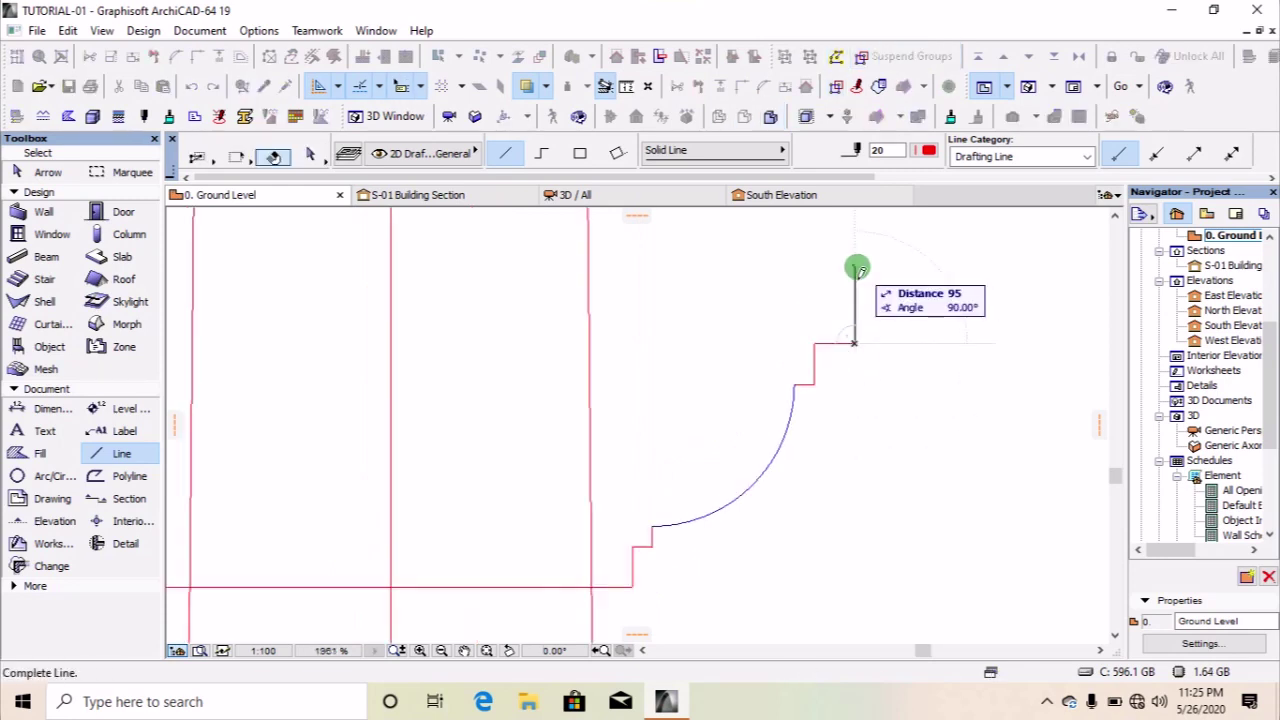
key(Tab)
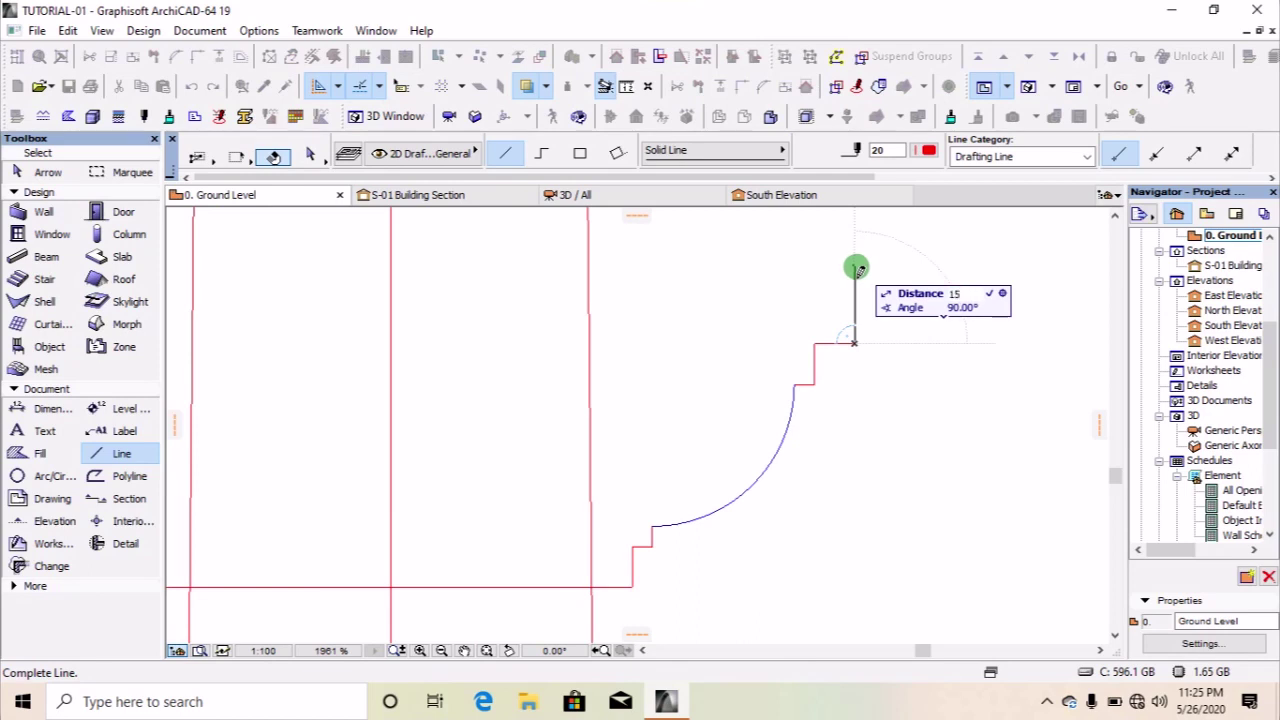
key(Return)
Draw the capital's top horizontal line from the upper end of the 150 line inward past the left shaft edge.
scroll(855, 280, down, 4)
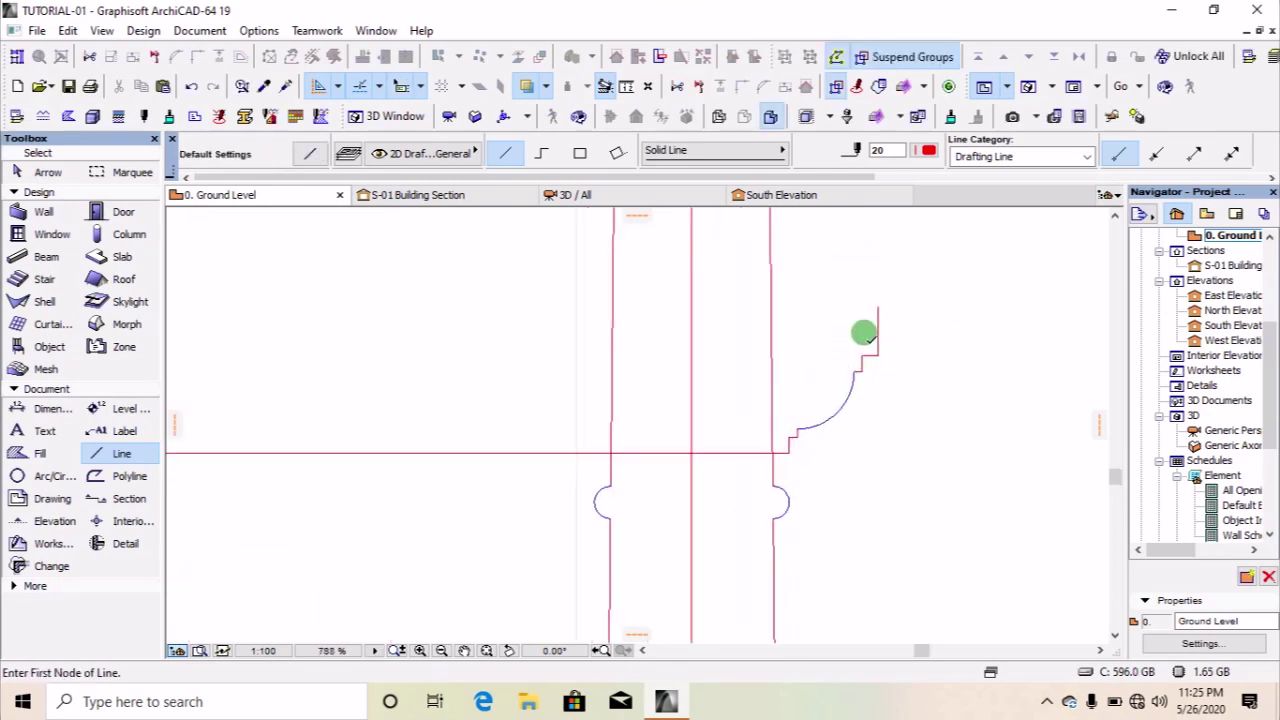
click(878, 307)
click(473, 306)
Mirror a copy of the right capital profile about the column's centre line and trim the top line to the copy.
scroll(836, 390, up, 3)
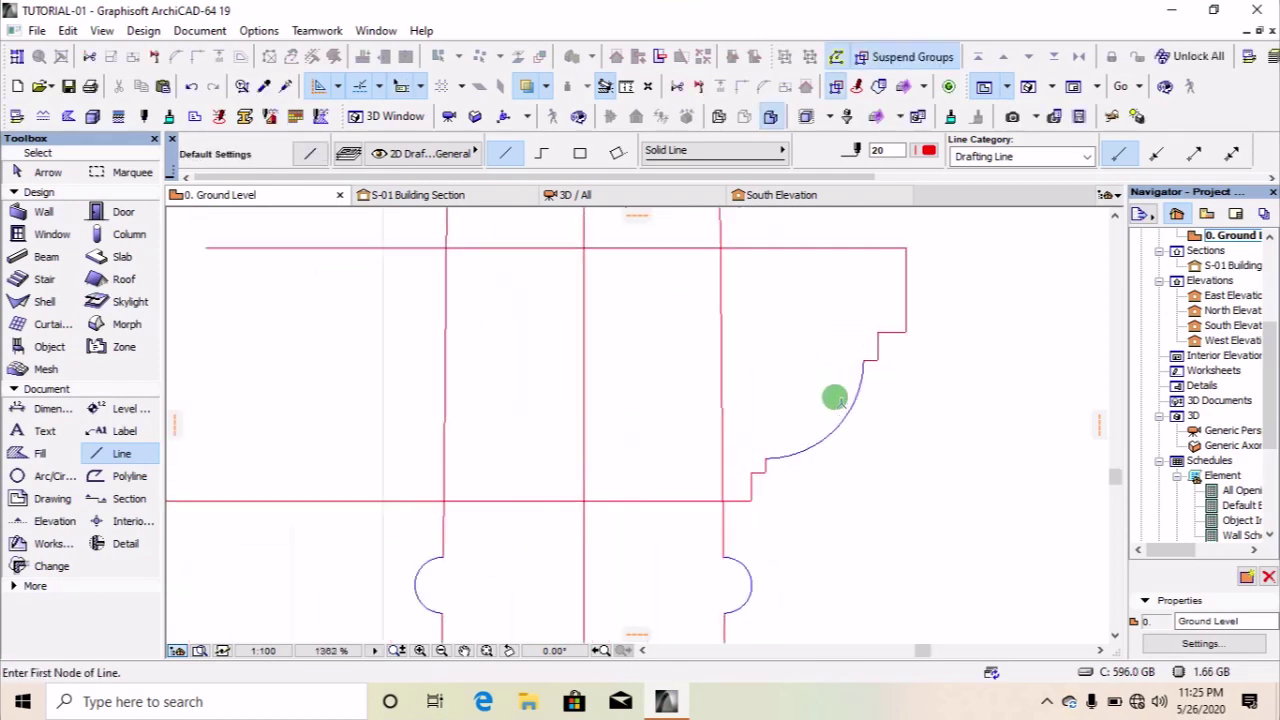
scroll(869, 376, down, 3)
shift+drag(901, 327, 800, 454)
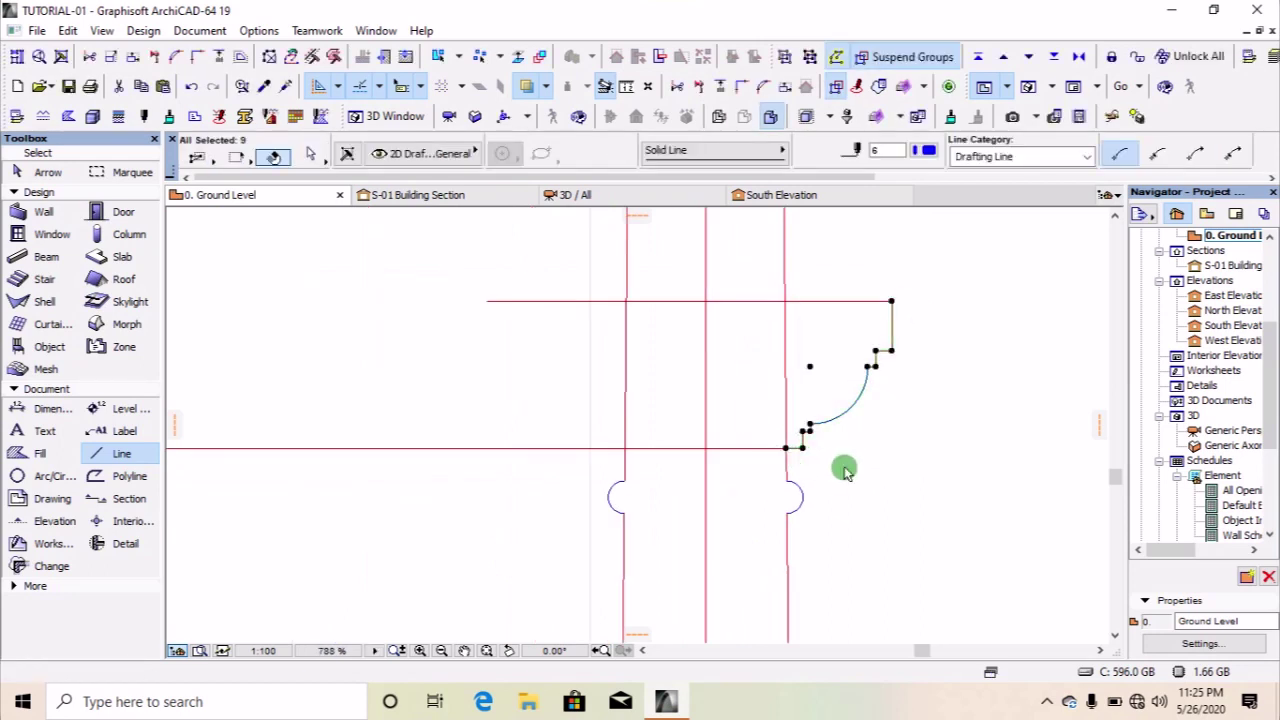
key(ctrl+alt+m)
click(705, 302)
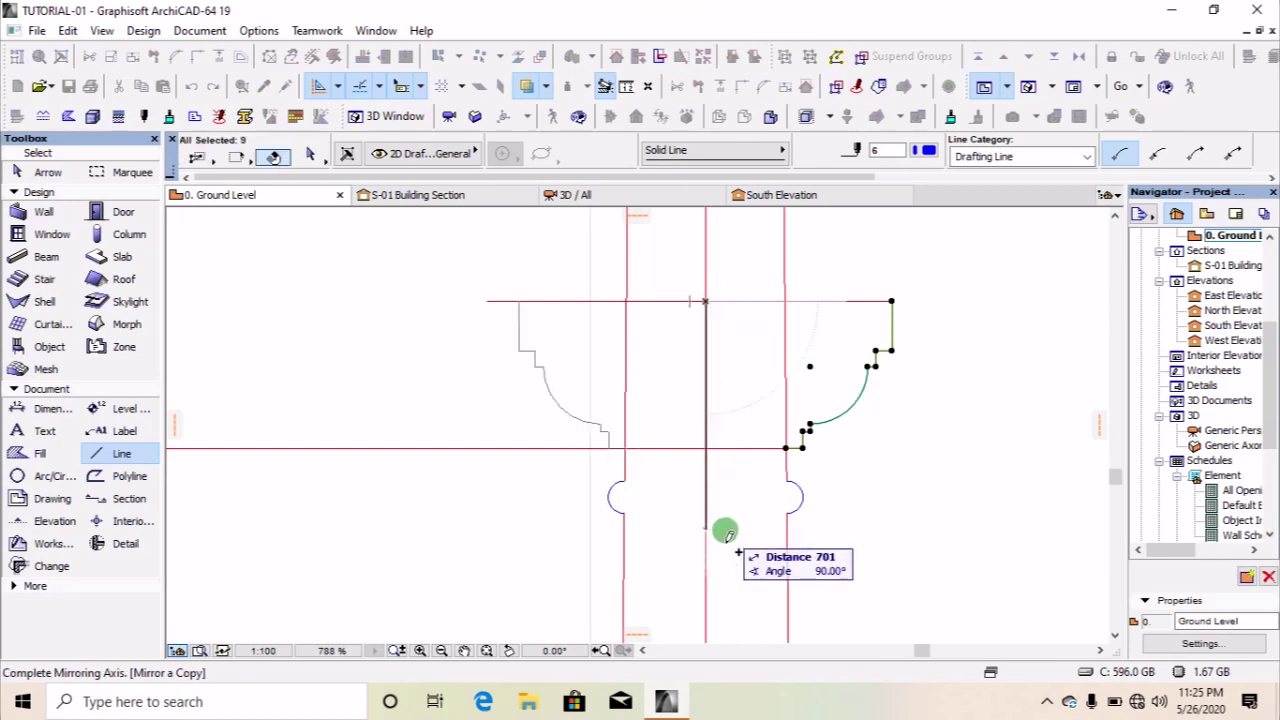
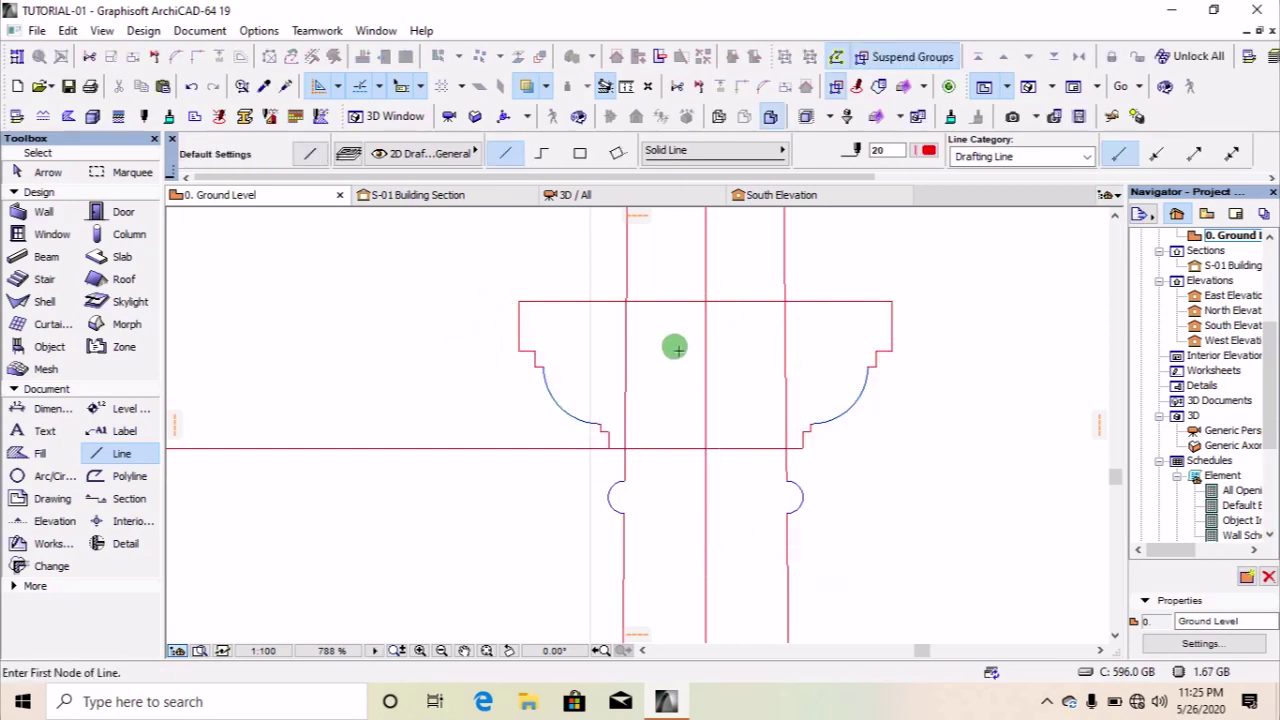
Trim both shaft lines inside the capital and delete the horizontal guide line across the capital's base.
ctrl+click(624, 412)
ctrl+click(786, 420)
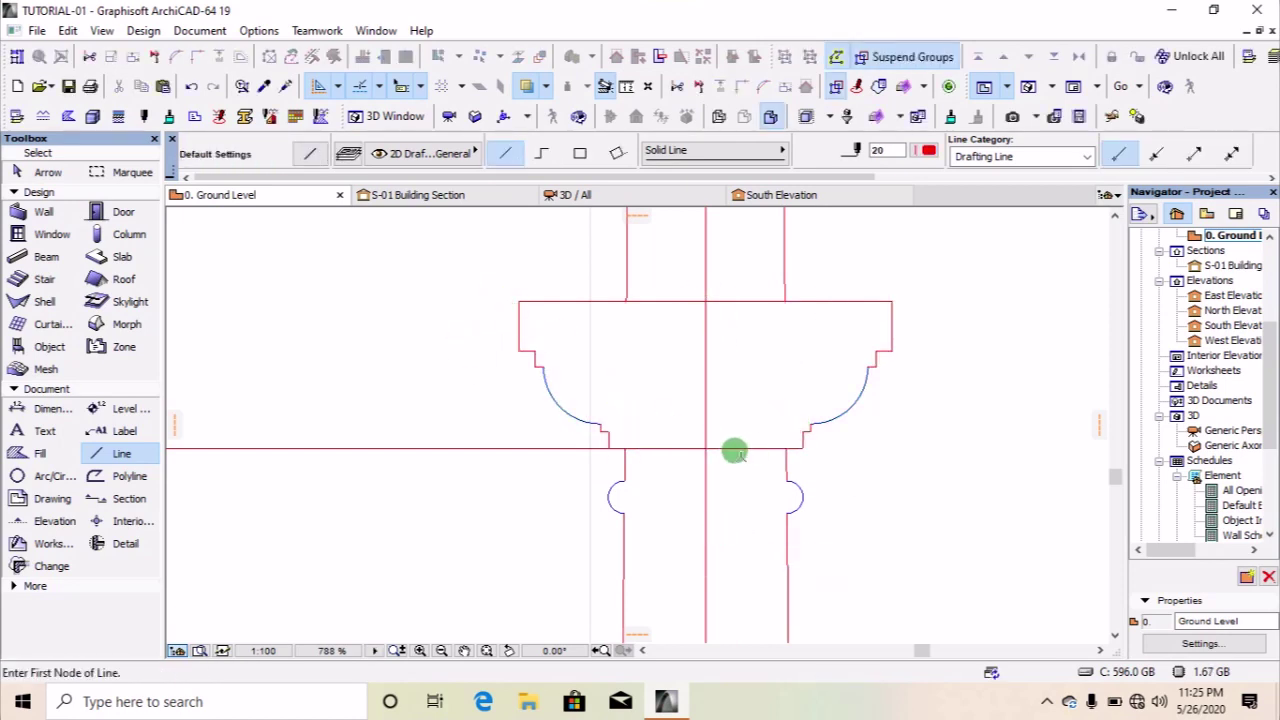
shift+click(762, 449)
key(Delete)
Drag a copy of the capital's top line 150 straight upward.
scroll(738, 480, down, 3)
scroll(741, 380, up, 3)
shift+click(680, 437)
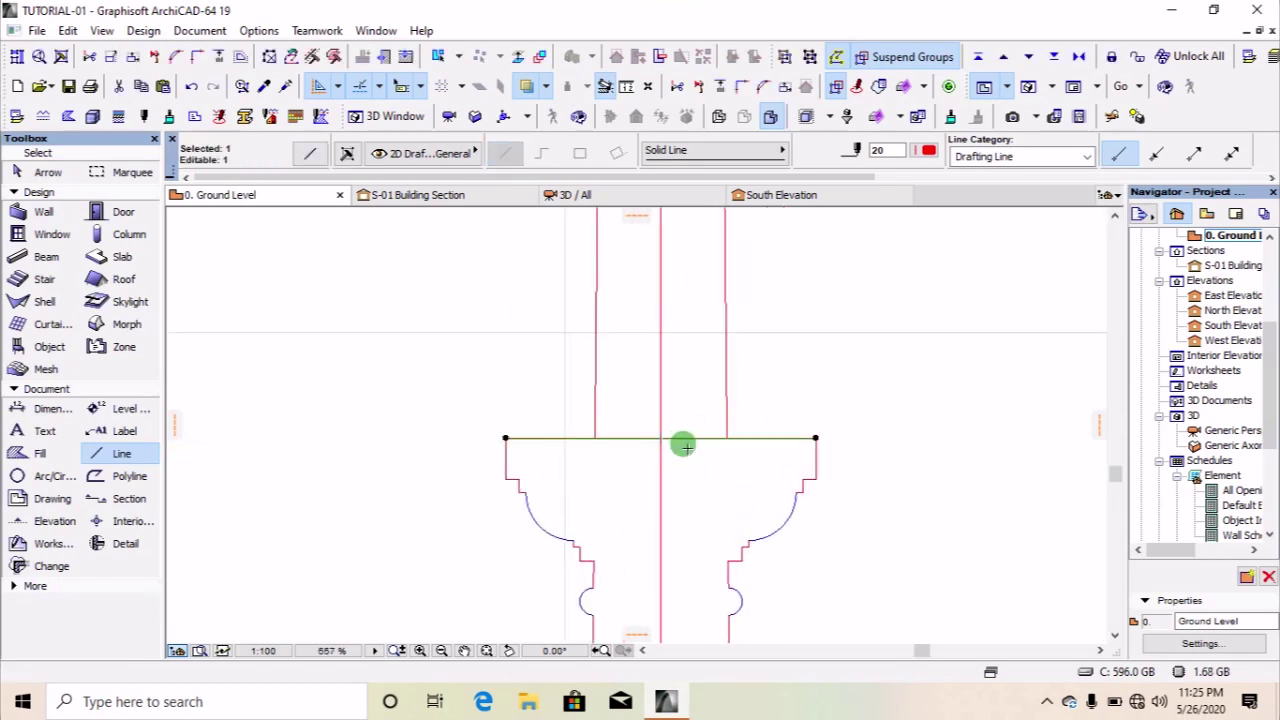
key(ctrl+d)
click(683, 415)
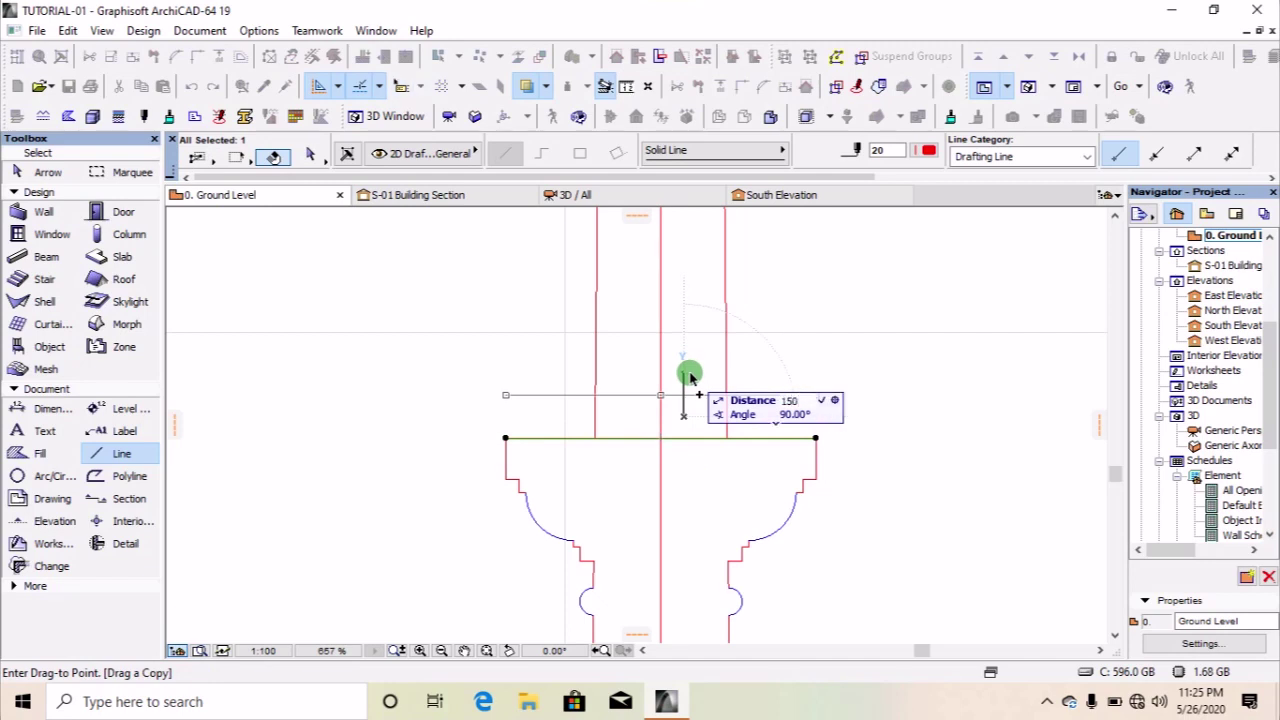
text(150)
key(Return)
key(Escape)
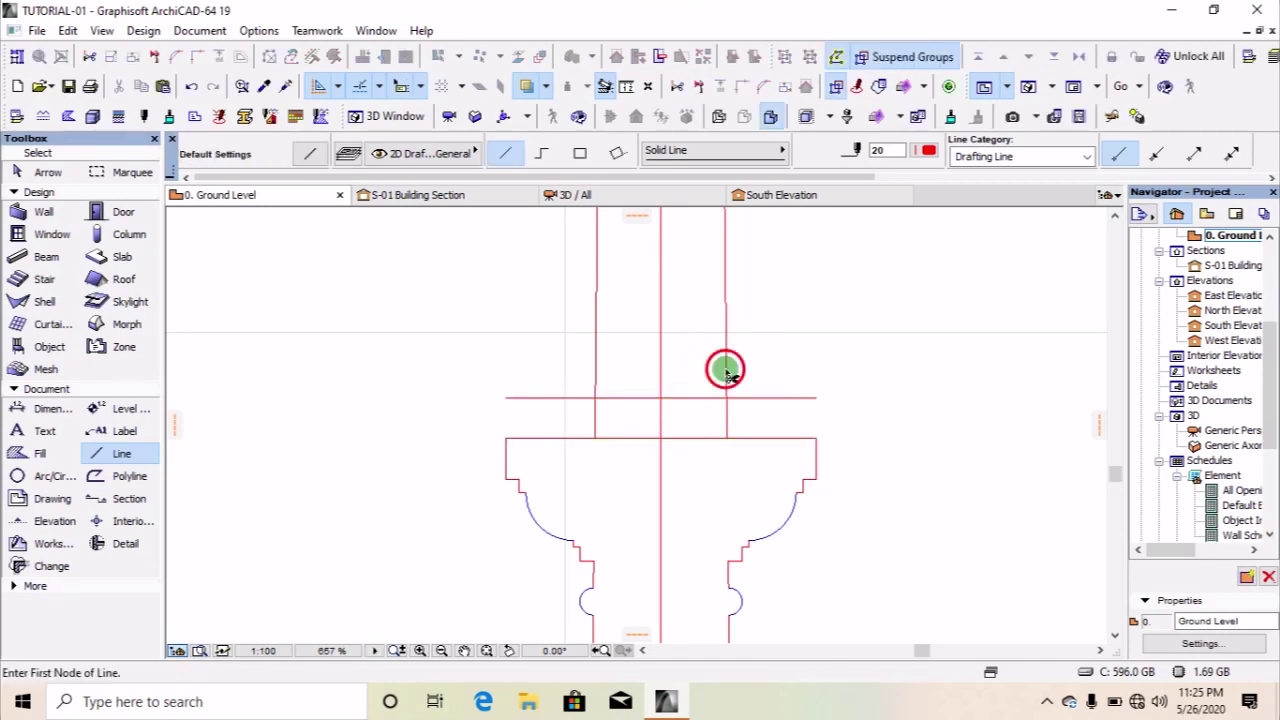
Trim the shaft lines above the copied line, its ends beyond the shaft, and the capital's top line between the shaft lines.
ctrl+click(595, 380)
ctrl+click(580, 398)
ctrl+click(748, 398)
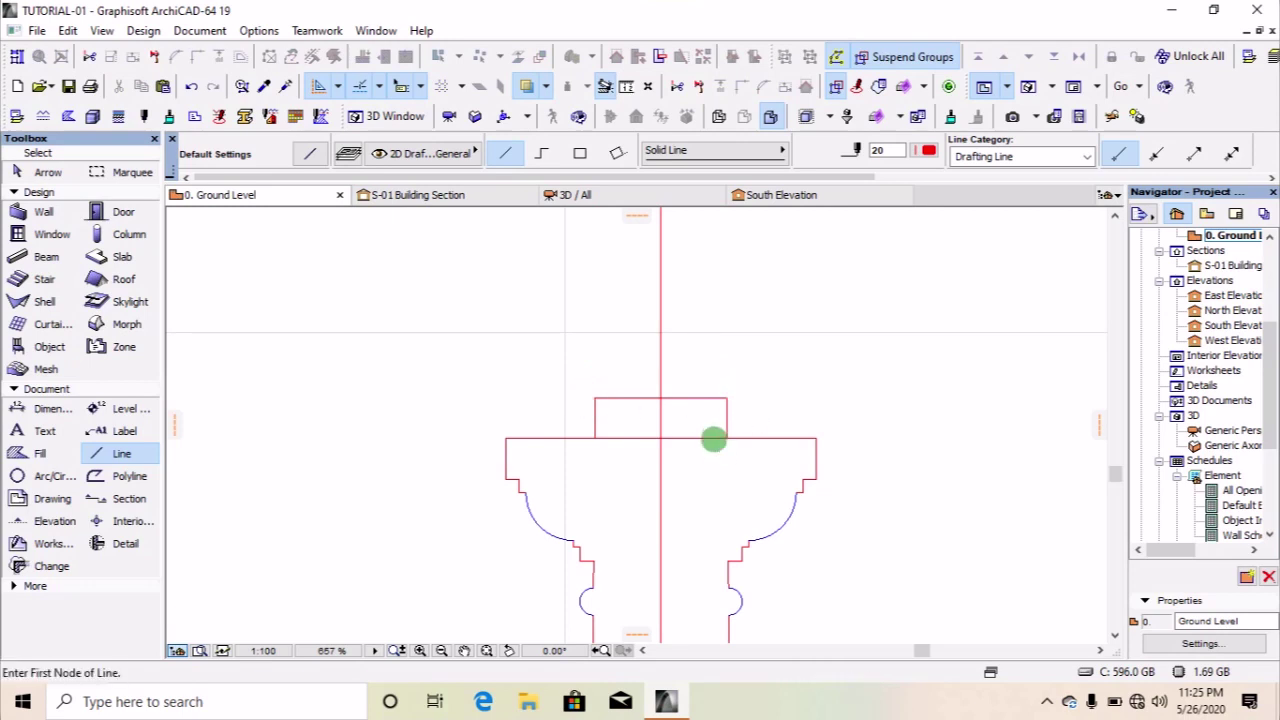
ctrl+click(716, 439)
ctrl+click(637, 439)
Draw the first base step from the right shaft line's lower end, 35 outward and then straight down.
scroll(700, 356, down, 5)
scroll(706, 570, up, 3)
scroll(703, 532, down, 3)
scroll(706, 370, up, 4)
scroll(683, 416, down, 5)
scroll(554, 276, up, 5)
scroll(622, 271, down, 4)
scroll(633, 274, up, 10)
scroll(823, 453, up, 4)
click(800, 428)
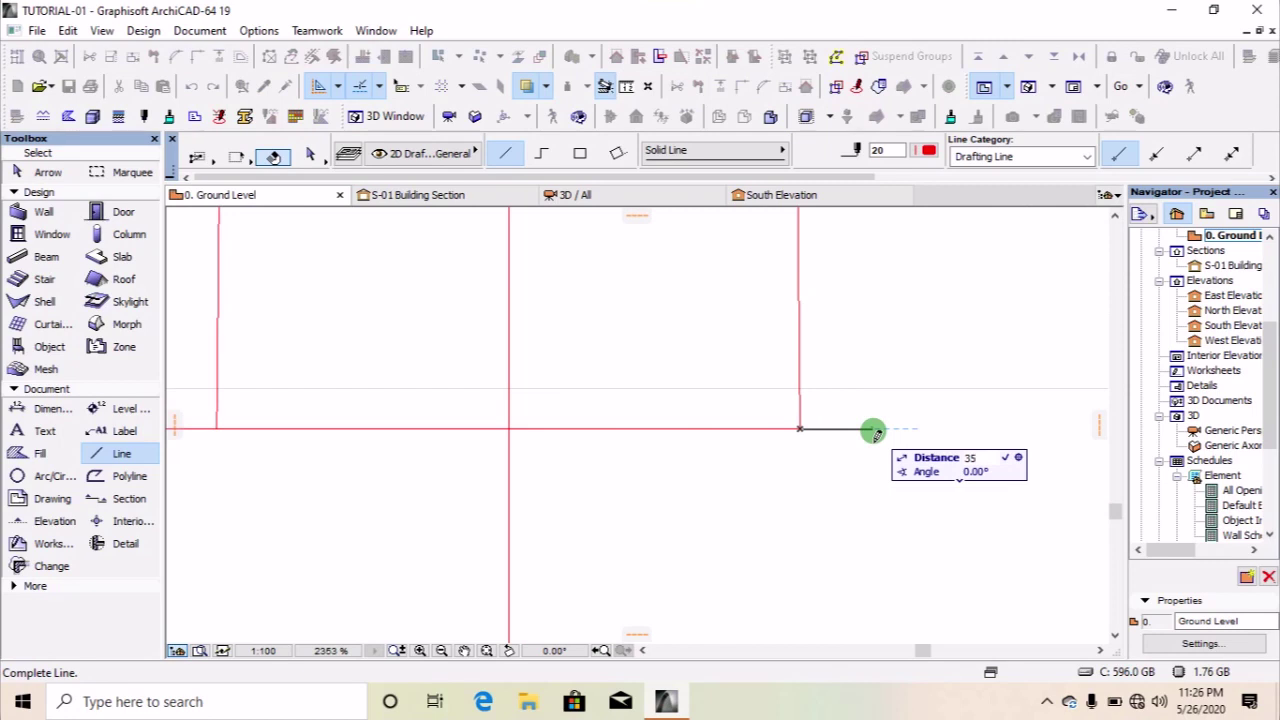
click(834, 429)
click(834, 429)
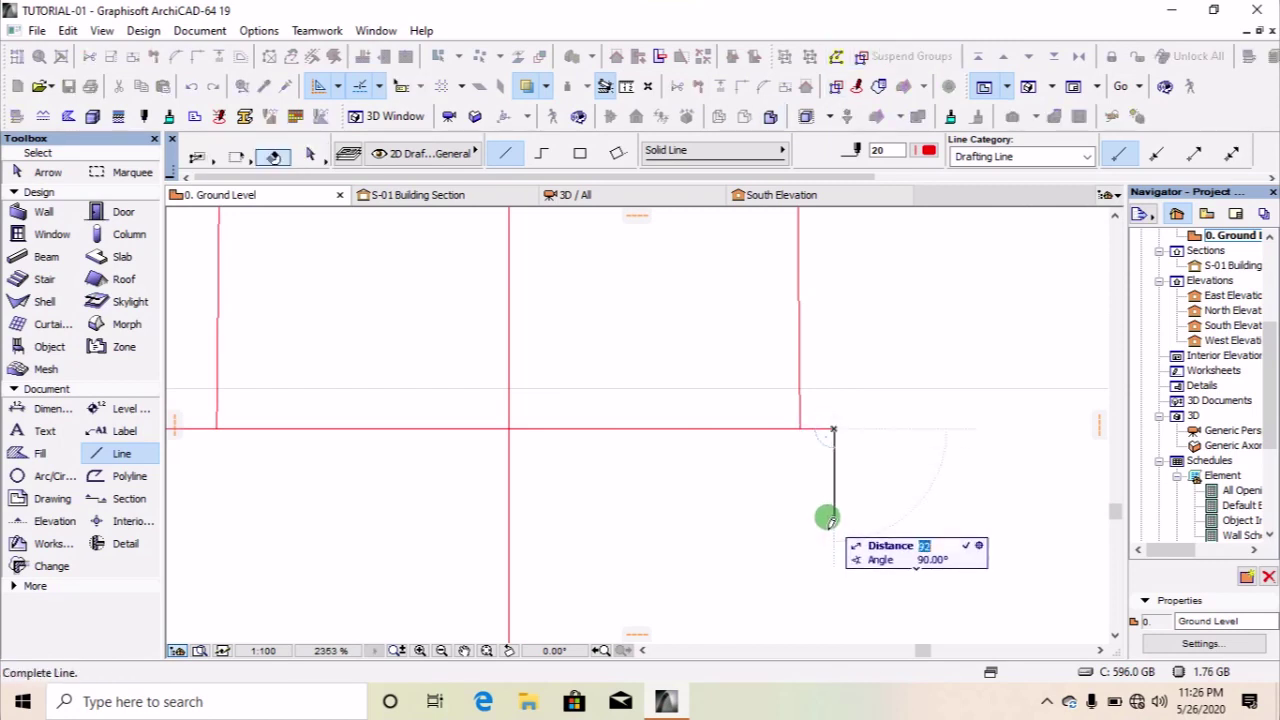
click(834, 476)
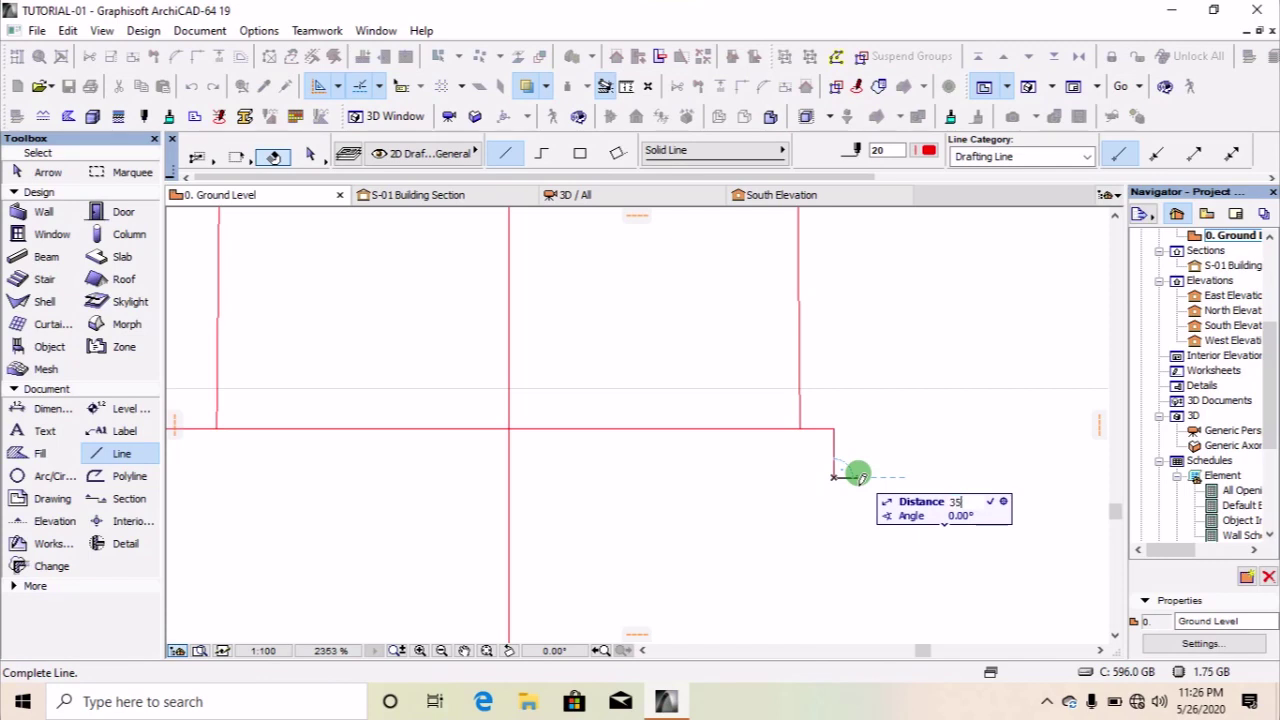
Draw a second base step from the first one's lower end, 35 outward and then straight down.
text(35)
key(Return)
click(867, 477)
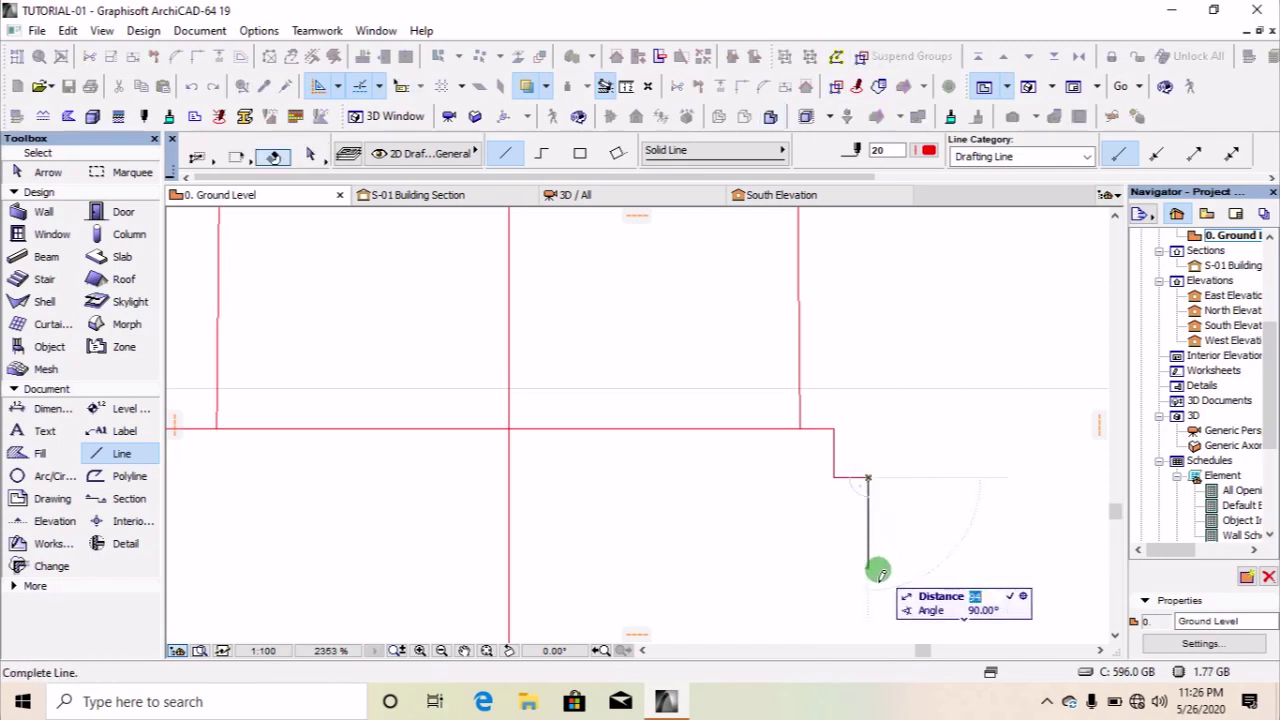
key(Return)
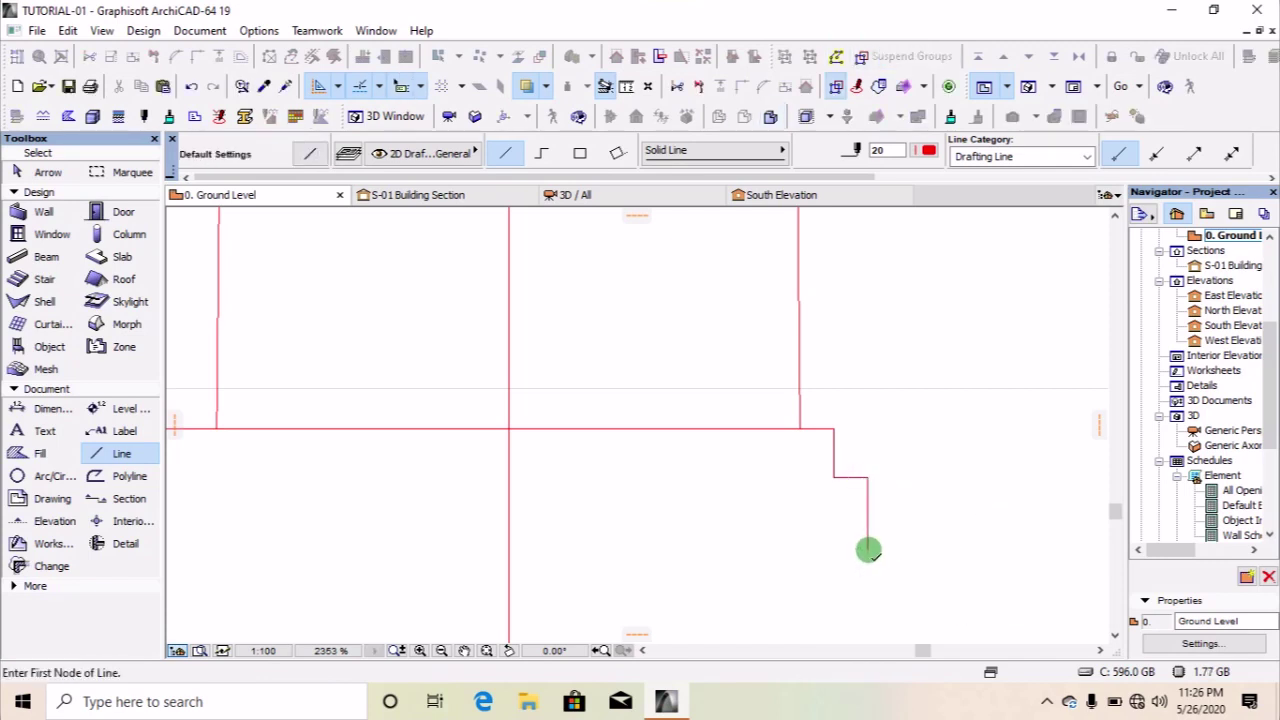
Draw helper lines from the second step's lower end, one horizontally inward and one 200 straight down.
scroll(803, 263, down, 3)
scroll(869, 523, up, 2)
click(828, 389)
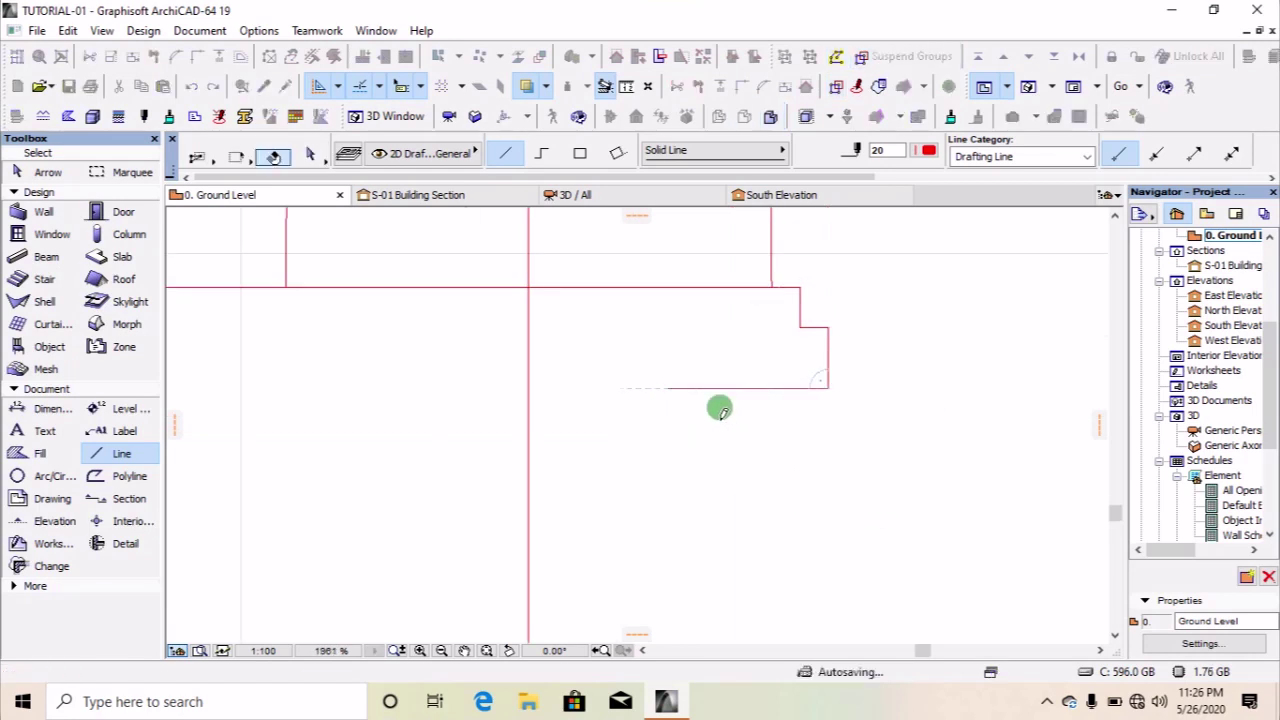
click(828, 388)
click(828, 388)
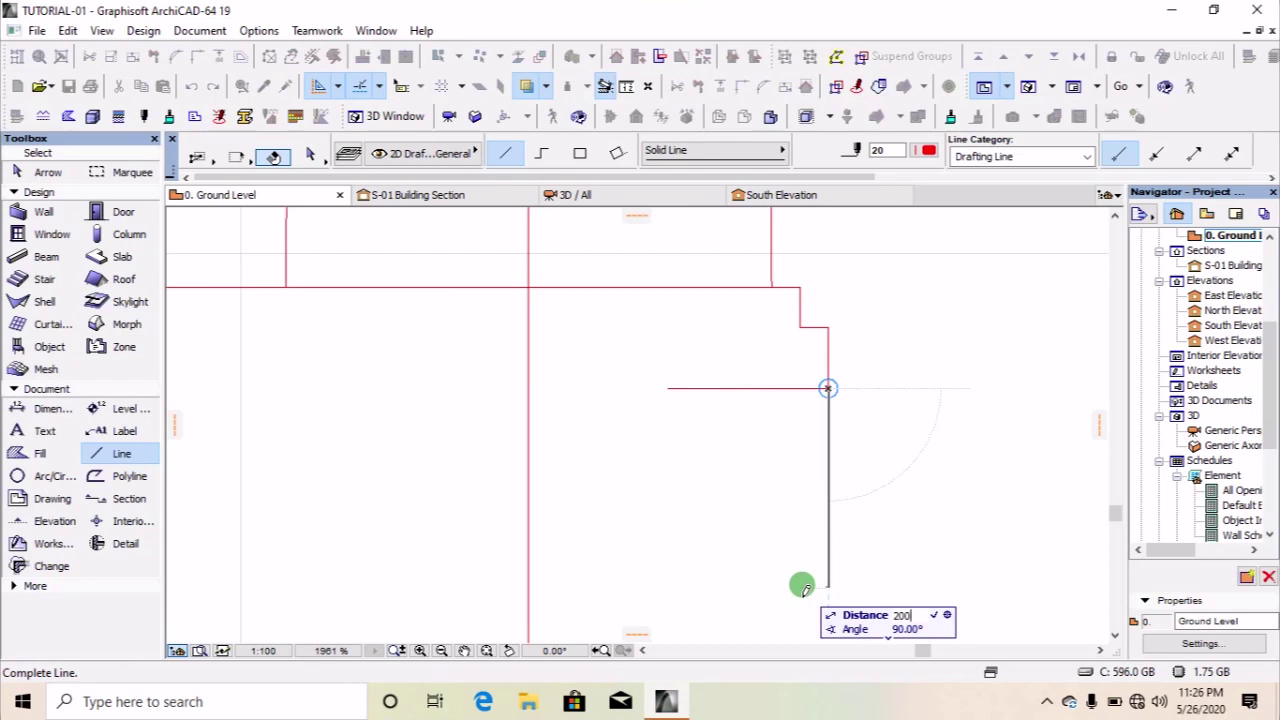
click(806, 547)
scroll(808, 360, down, 5)
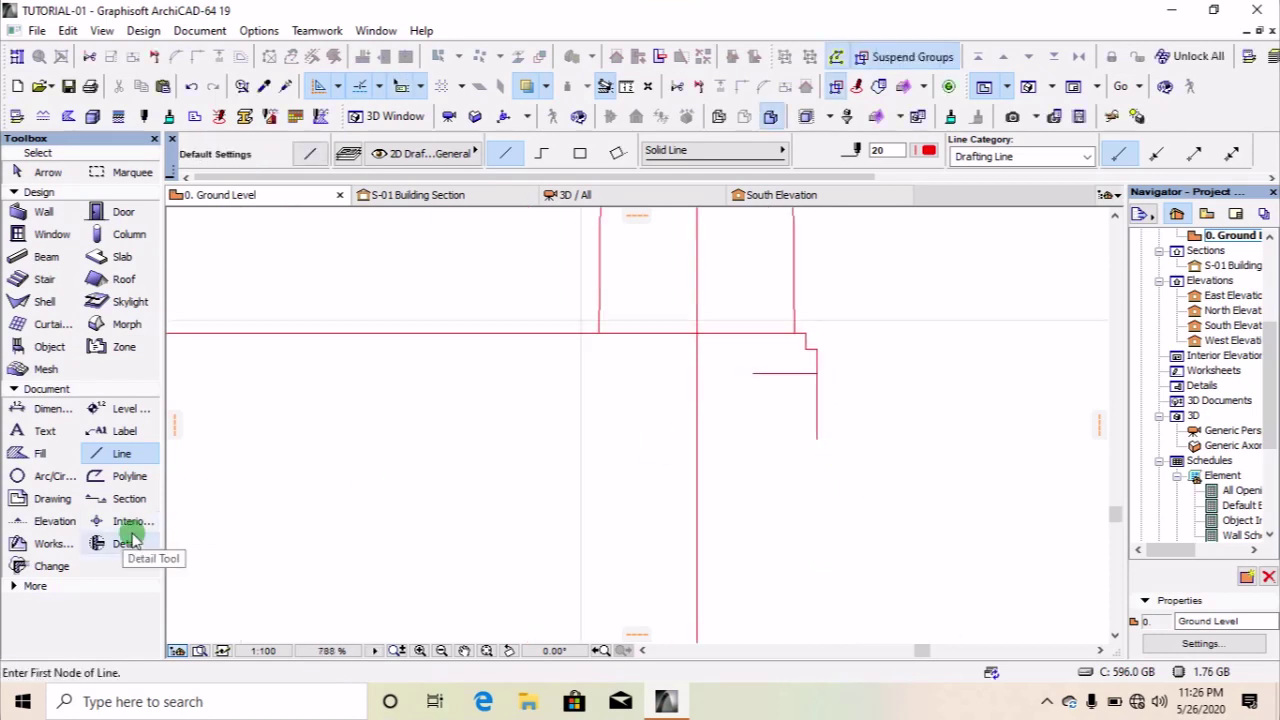
Draw a convex quarter-circle arc of radius 200 centred on the vertical helper's lower end and delete both helper lines.
click(40, 476)
click(816, 437)
click(818, 374)
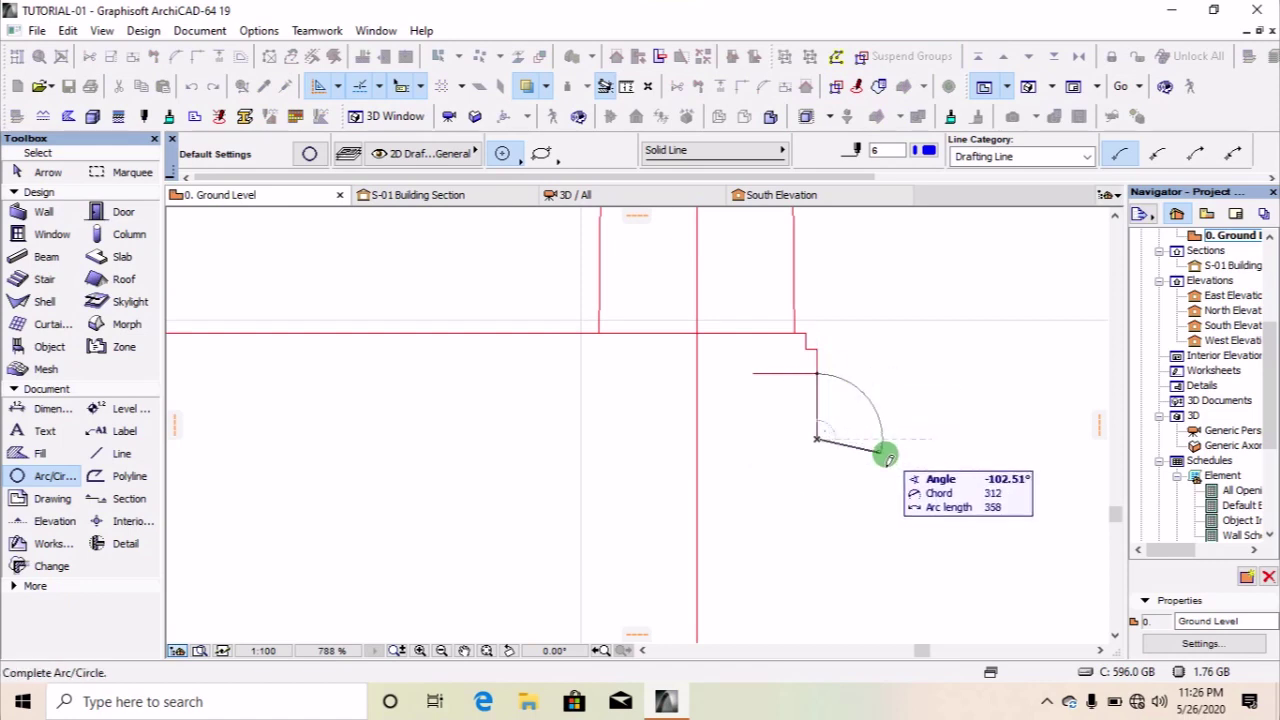
click(881, 437)
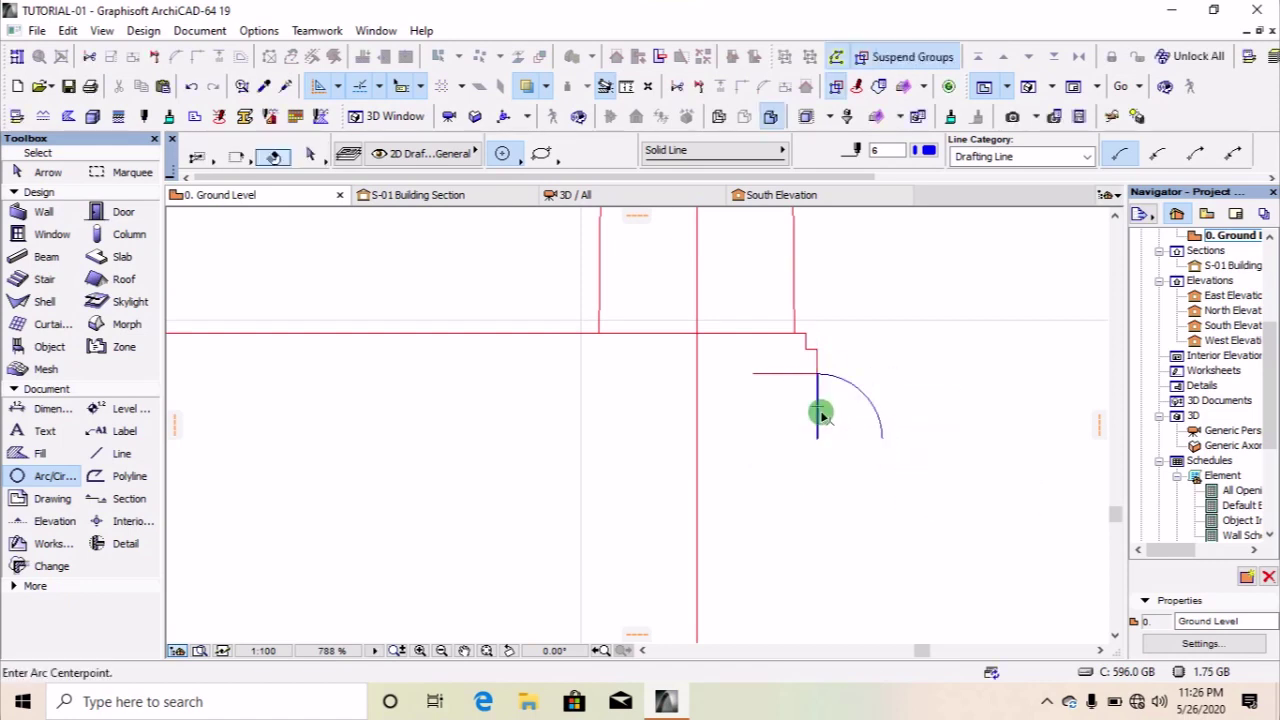
shift+click(820, 411)
shift+click(797, 374)
key(Delete)
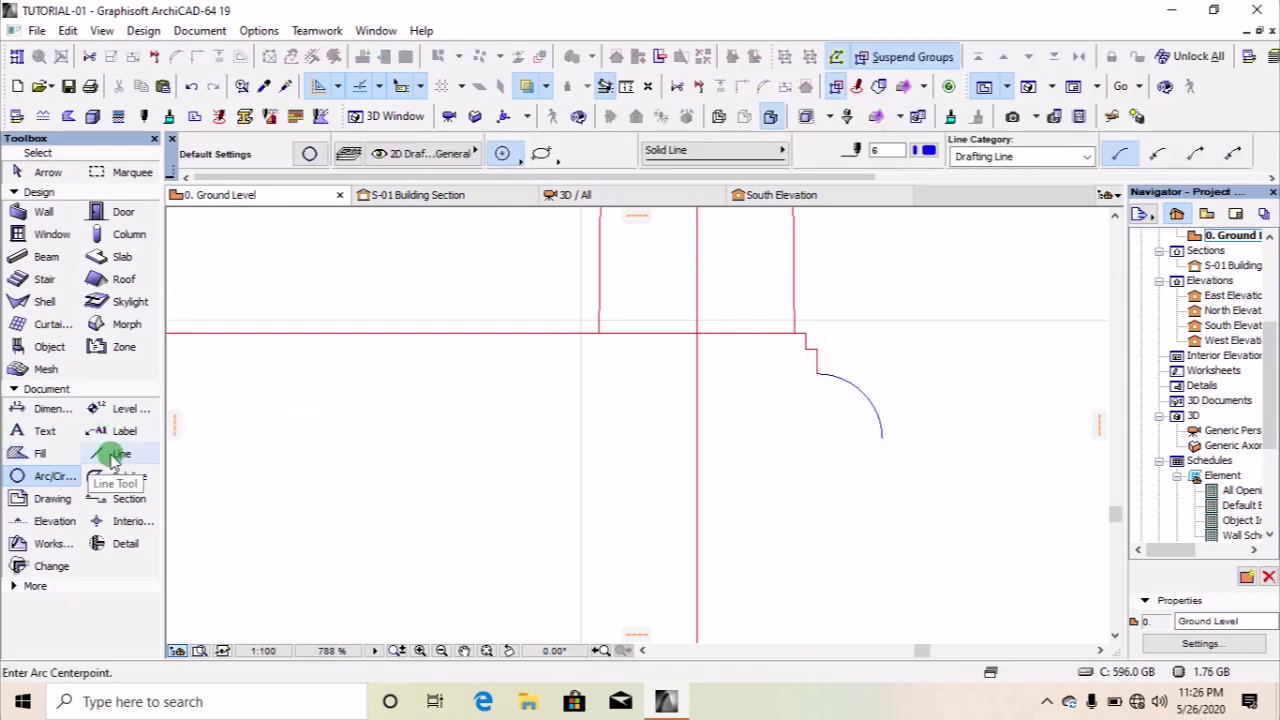
Draw a third base step from the quarter arc's lower end, a short line outward and one straight down.
click(112, 453)
scroll(904, 448, up, 4)
click(848, 428)
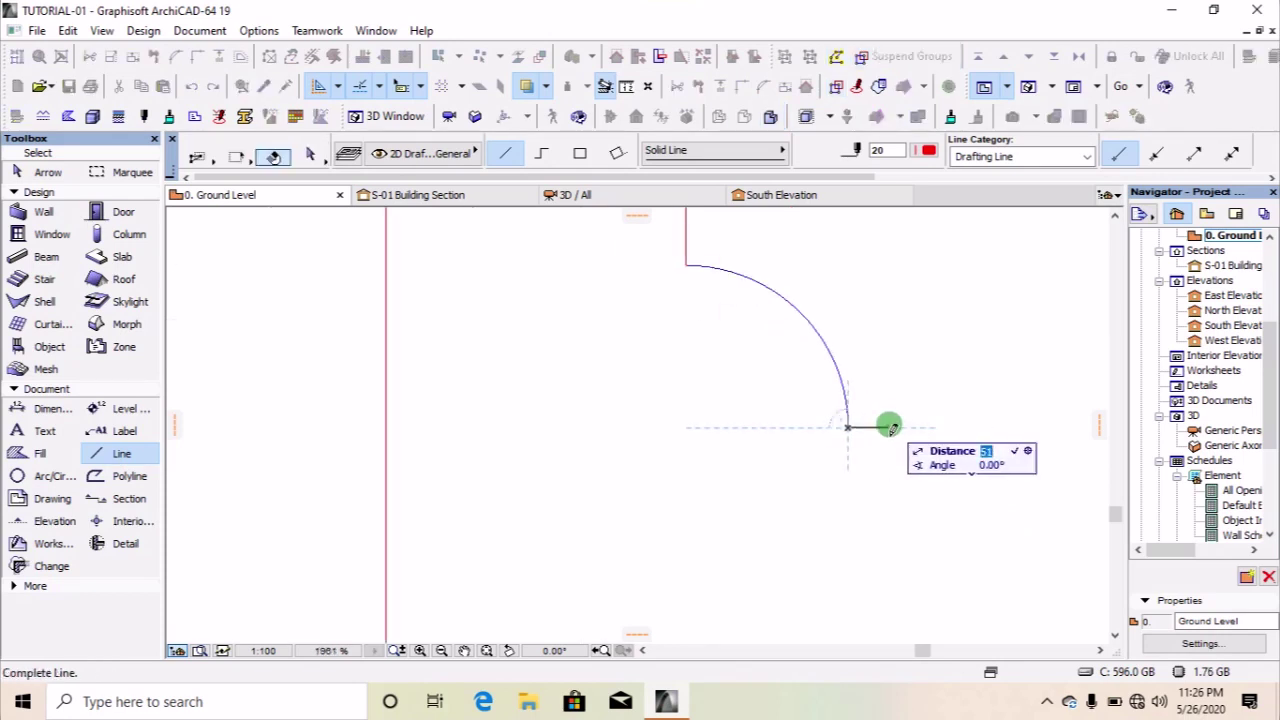
click(889, 427)
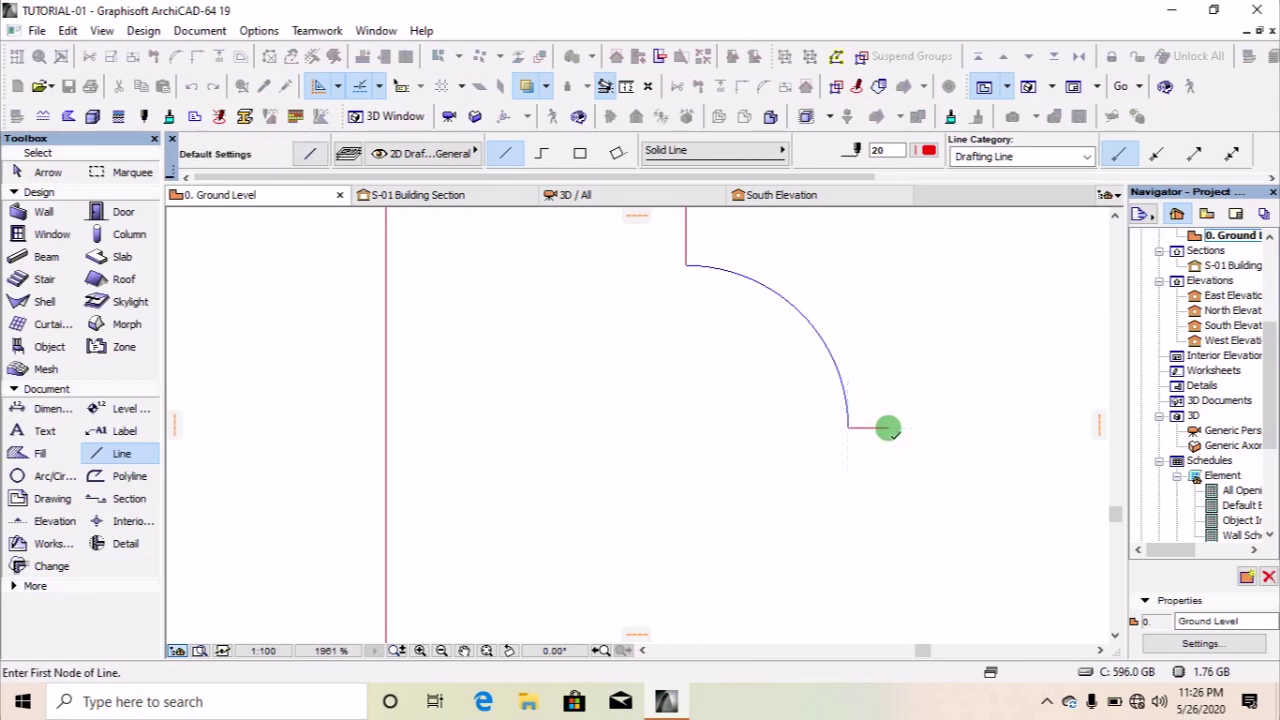
click(888, 428)
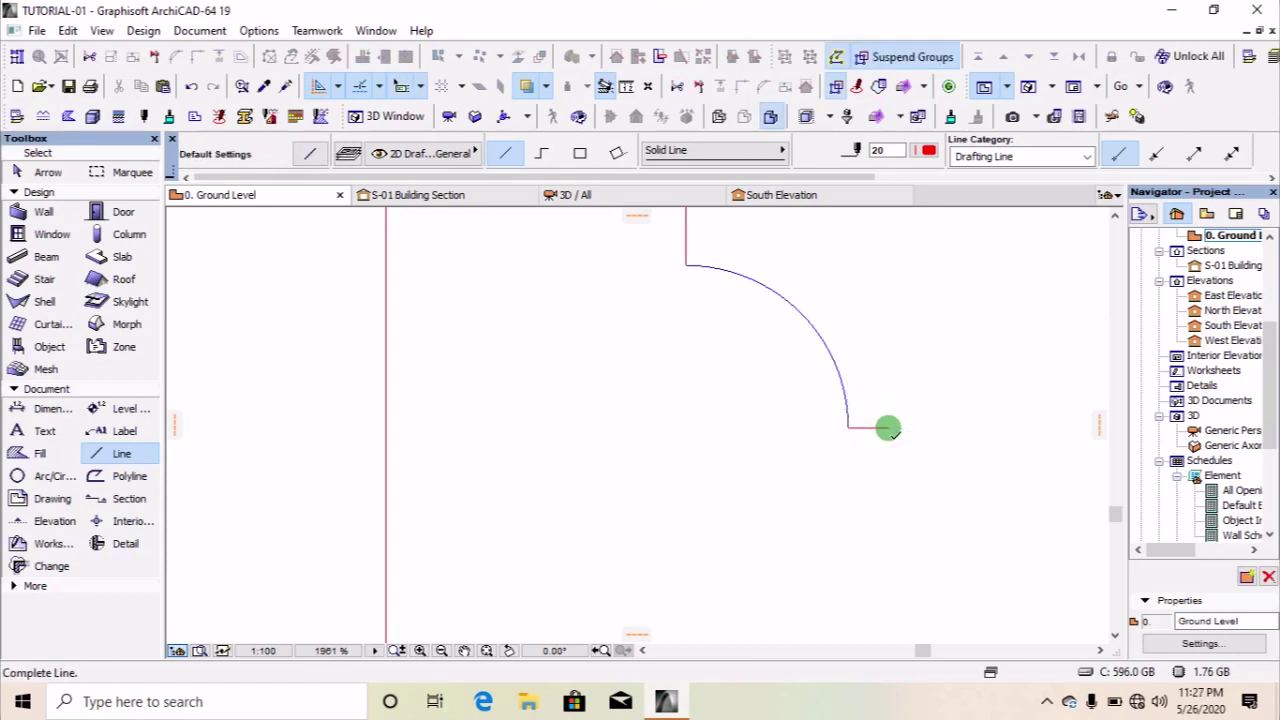
key(Return)
Draw helper lines from the third step's lower end, one horizontally inward and one straight down.
click(888, 508)
click(683, 508)
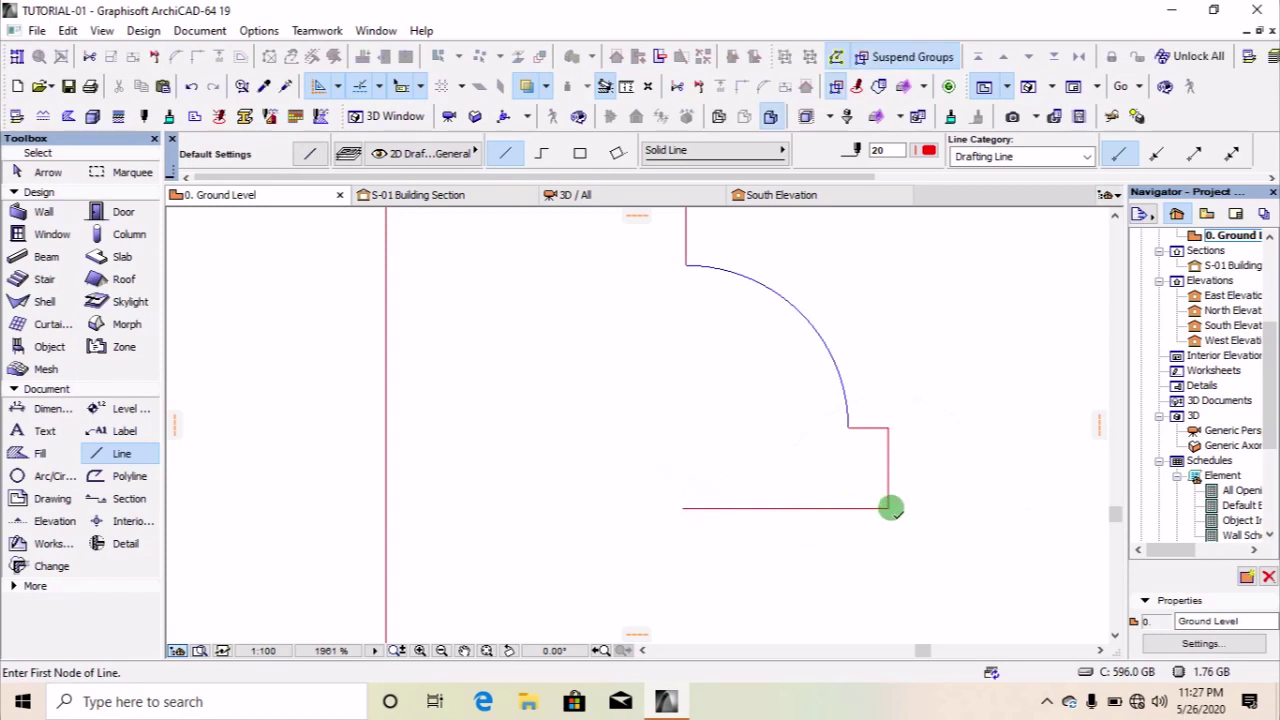
click(889, 508)
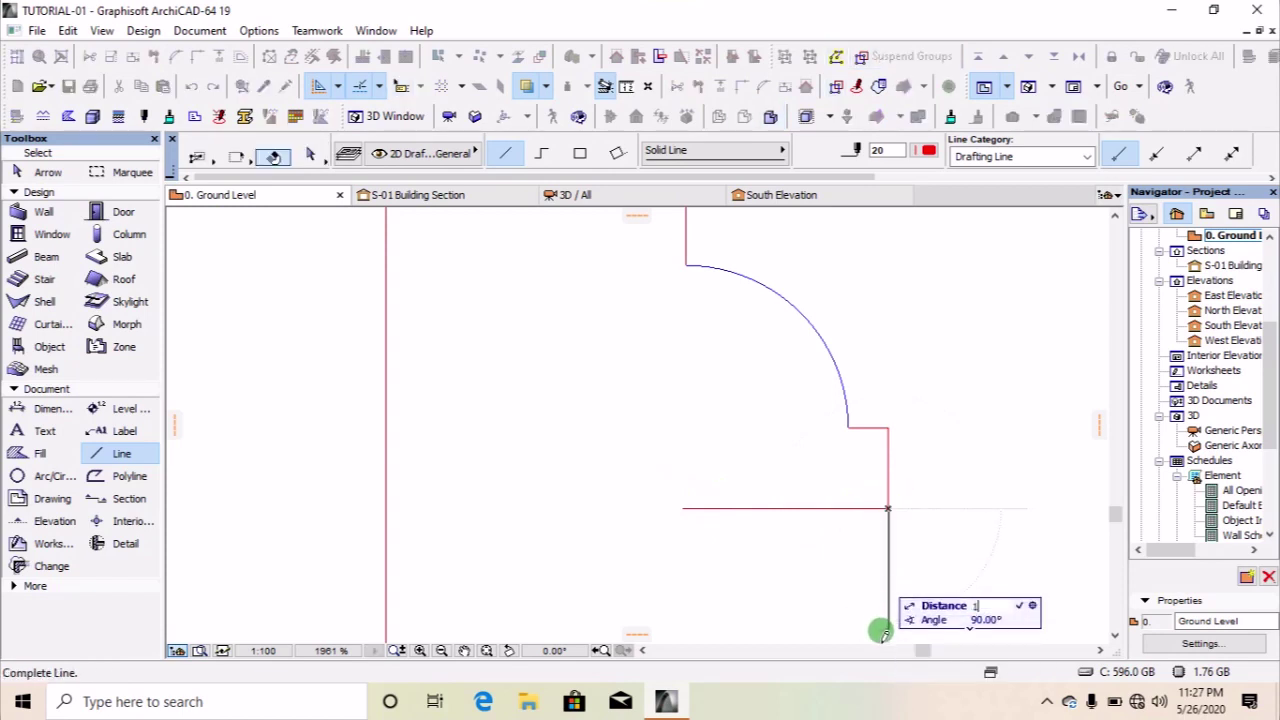
key(Return)
scroll(874, 486, down, 2)
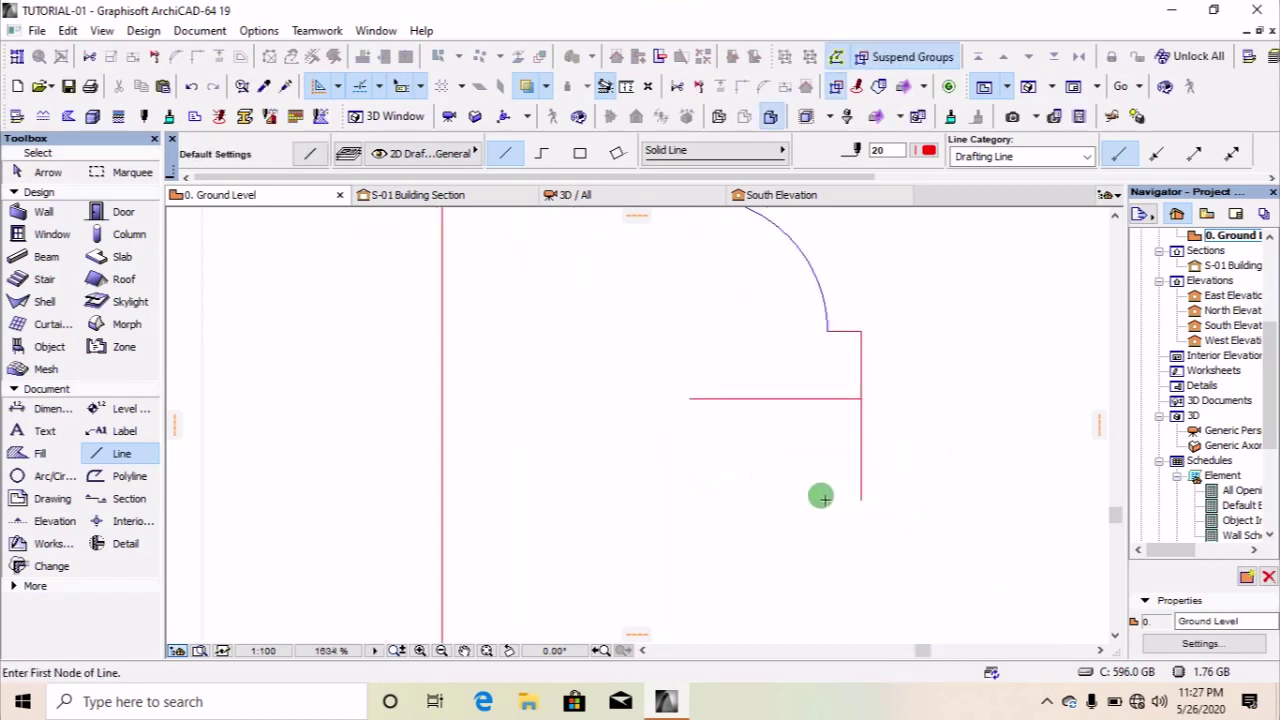
Draw an outward half-circle centred on the vertical helper's midpoint and delete both helper lines.
click(22, 478)
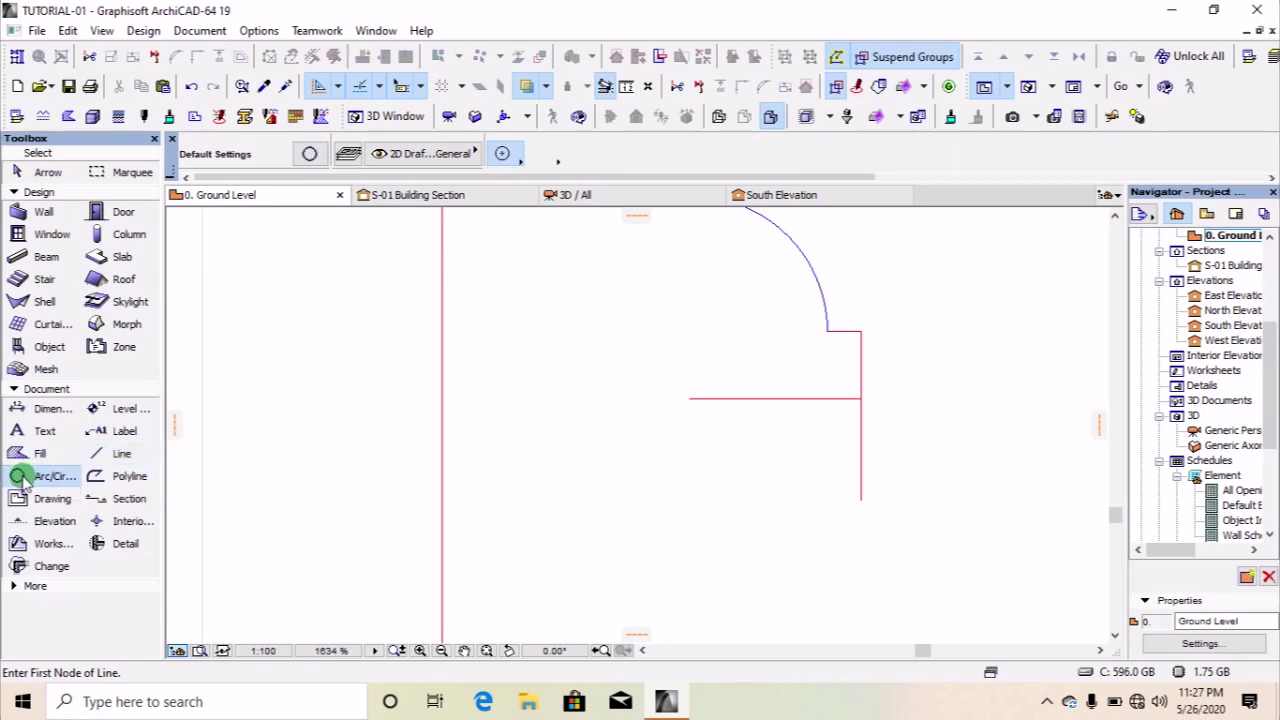
click(860, 451)
click(861, 399)
click(859, 500)
shift+click(862, 452)
click(810, 459)
shift+click(862, 419)
shift+click(837, 399)
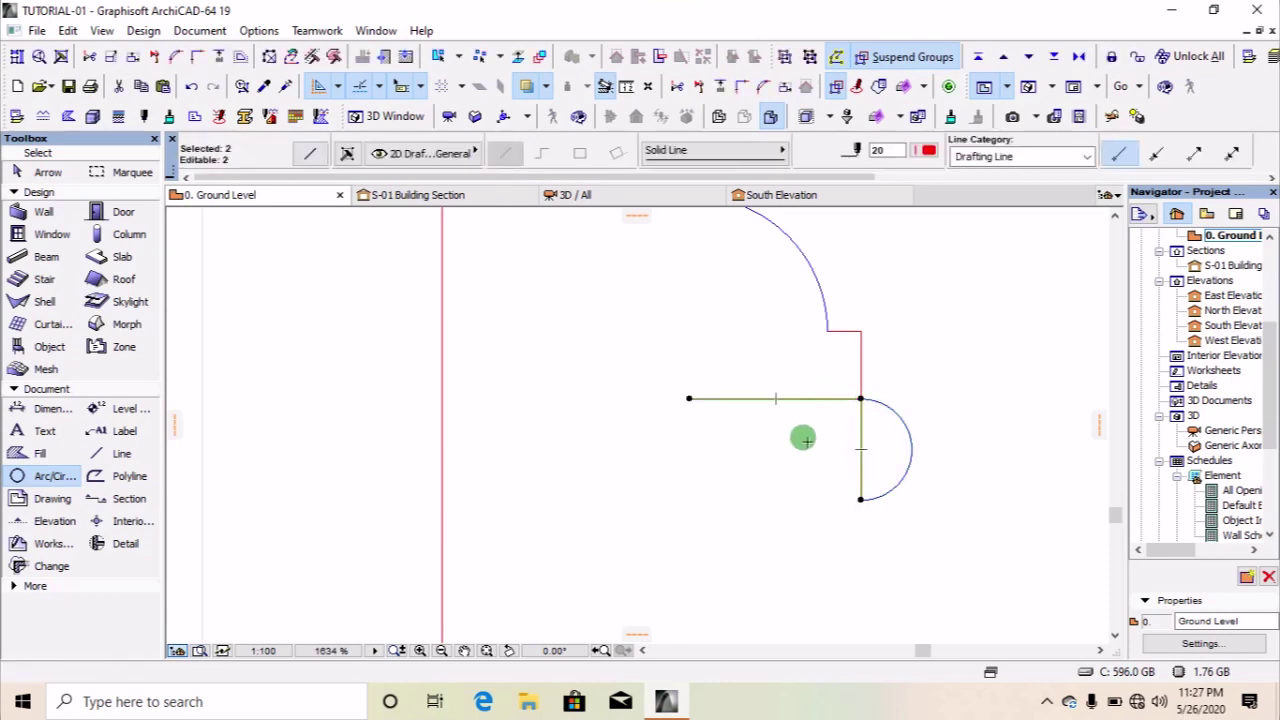
key(Delete)
Delete the horizontal guide line across the shaft's lower end.
scroll(805, 412, down, 3)
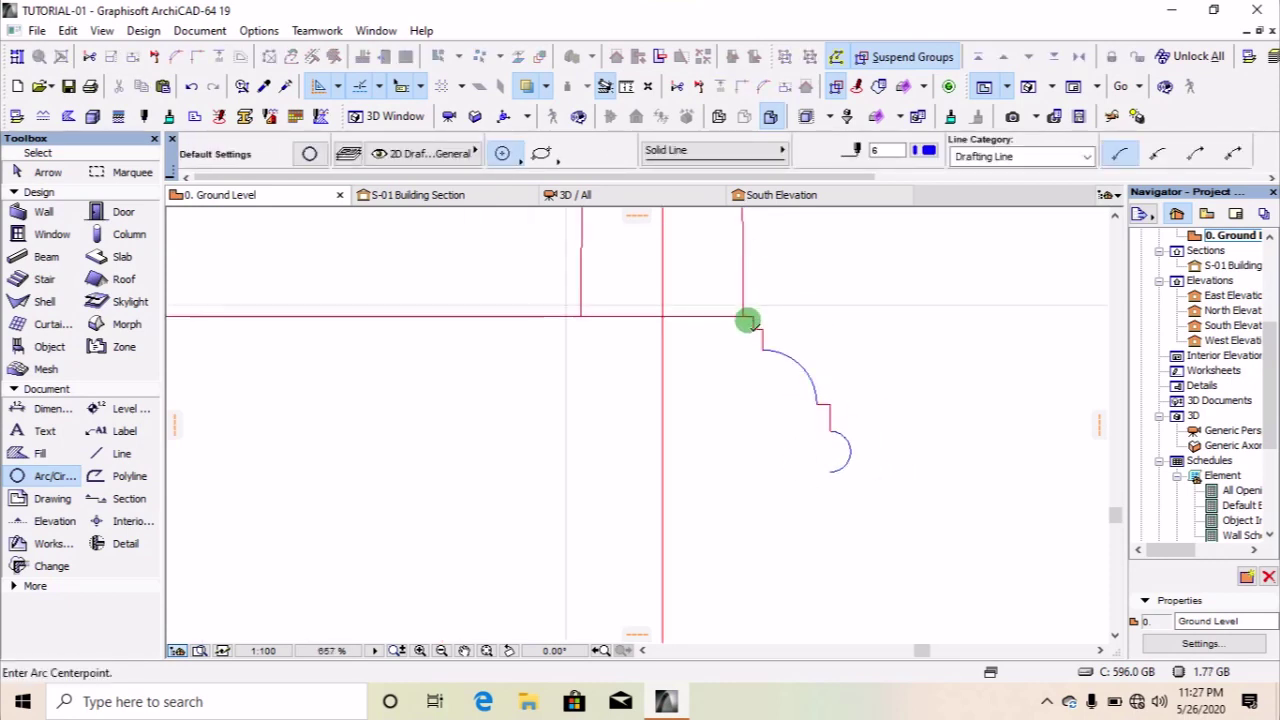
click(708, 318)
key(Delete)
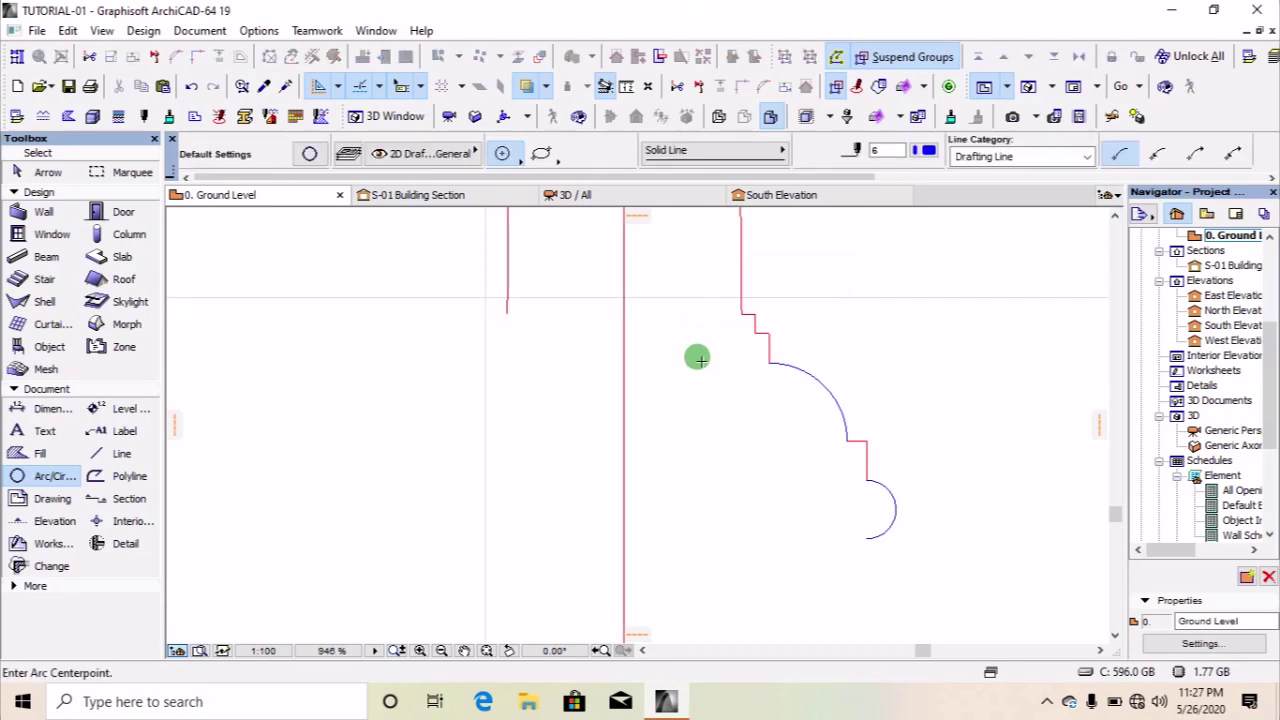
Mirror a copy of the right base profile about the column's centre line.
shift+drag(708, 308, 960, 631)
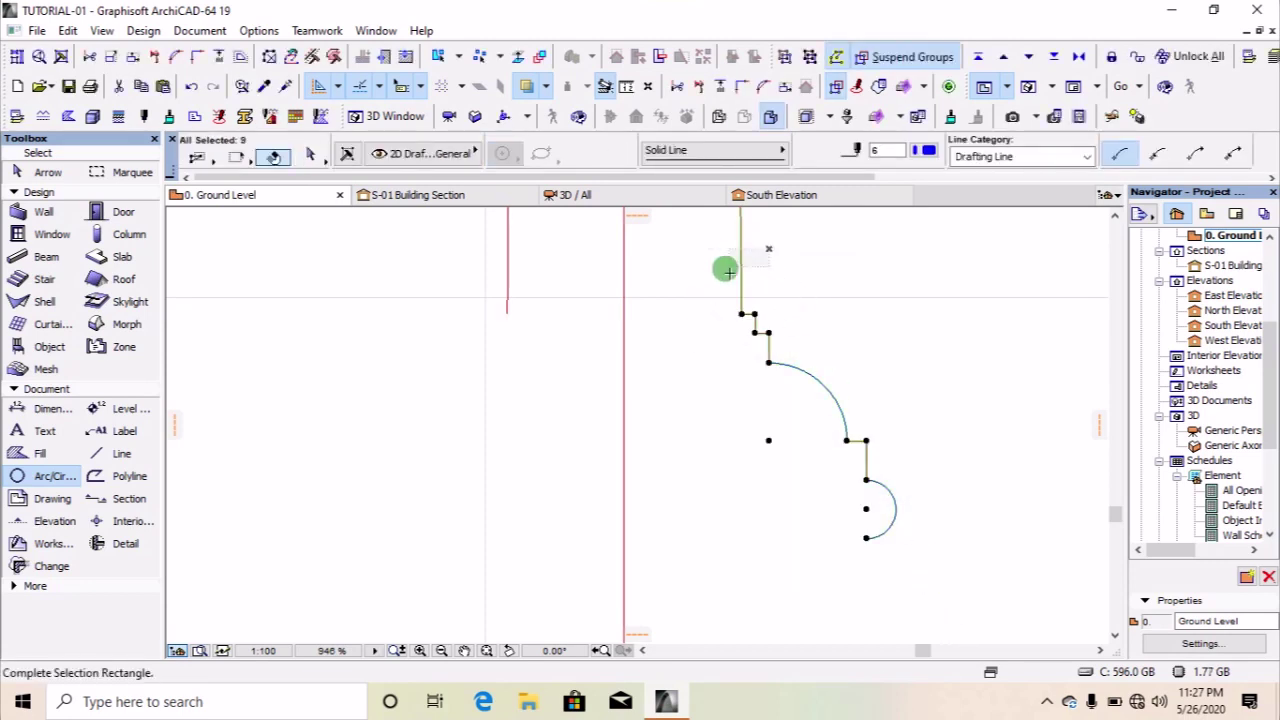
key(ctrl+shift+m)
click(624, 303)
click(660, 516)
scroll(660, 516, down, 5)
key(Escape)
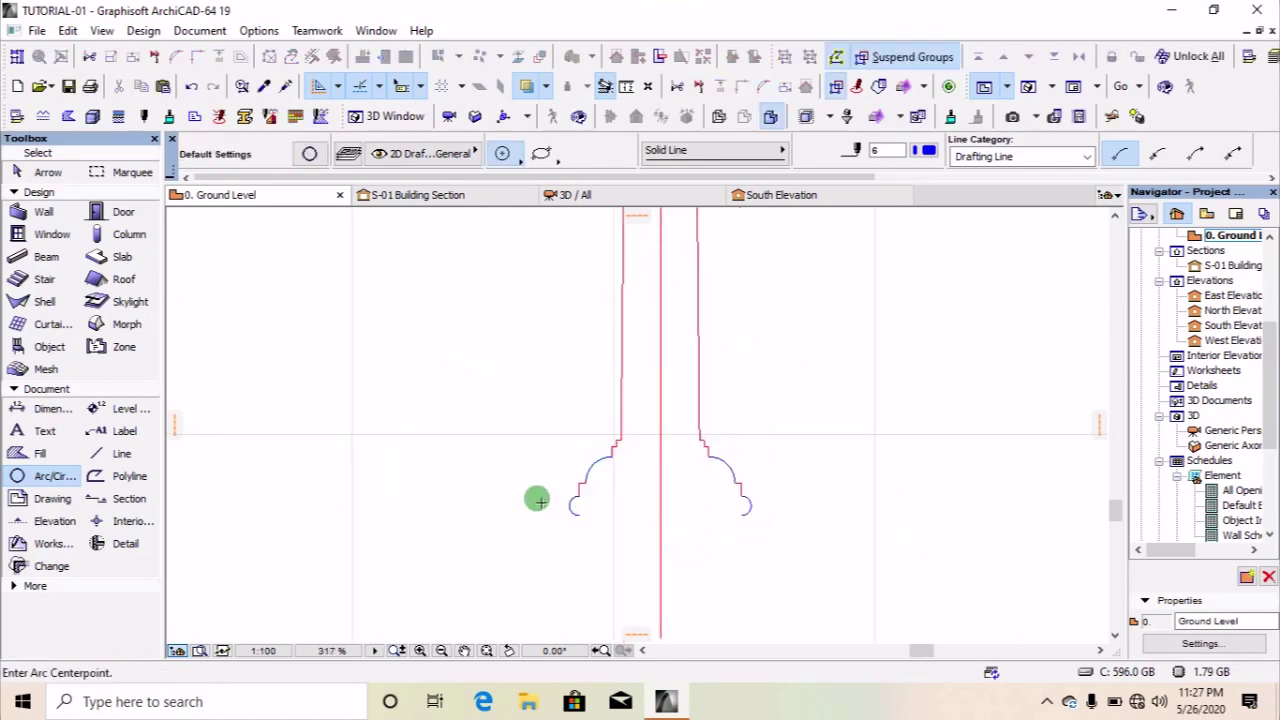
Close the base with a horizontal line between the lower ends of the two half-circles.
click(121, 453)
scroll(658, 560, up, 5)
click(443, 438)
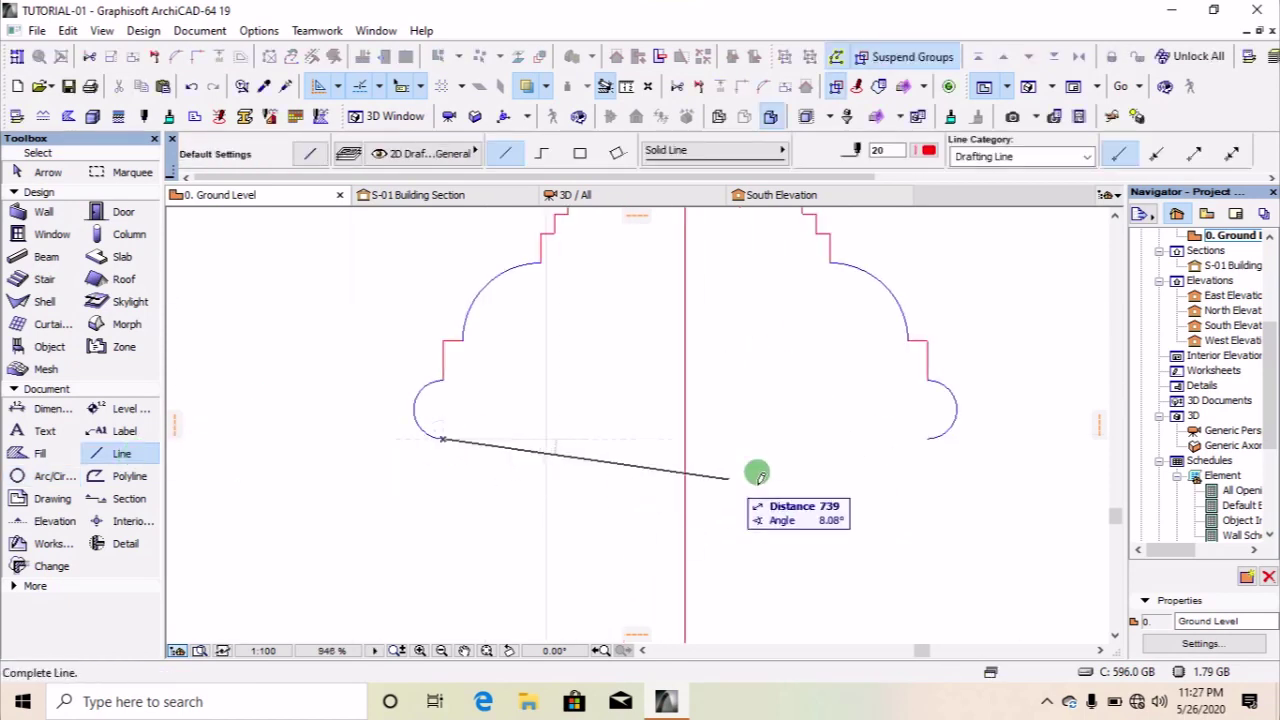
click(921, 440)
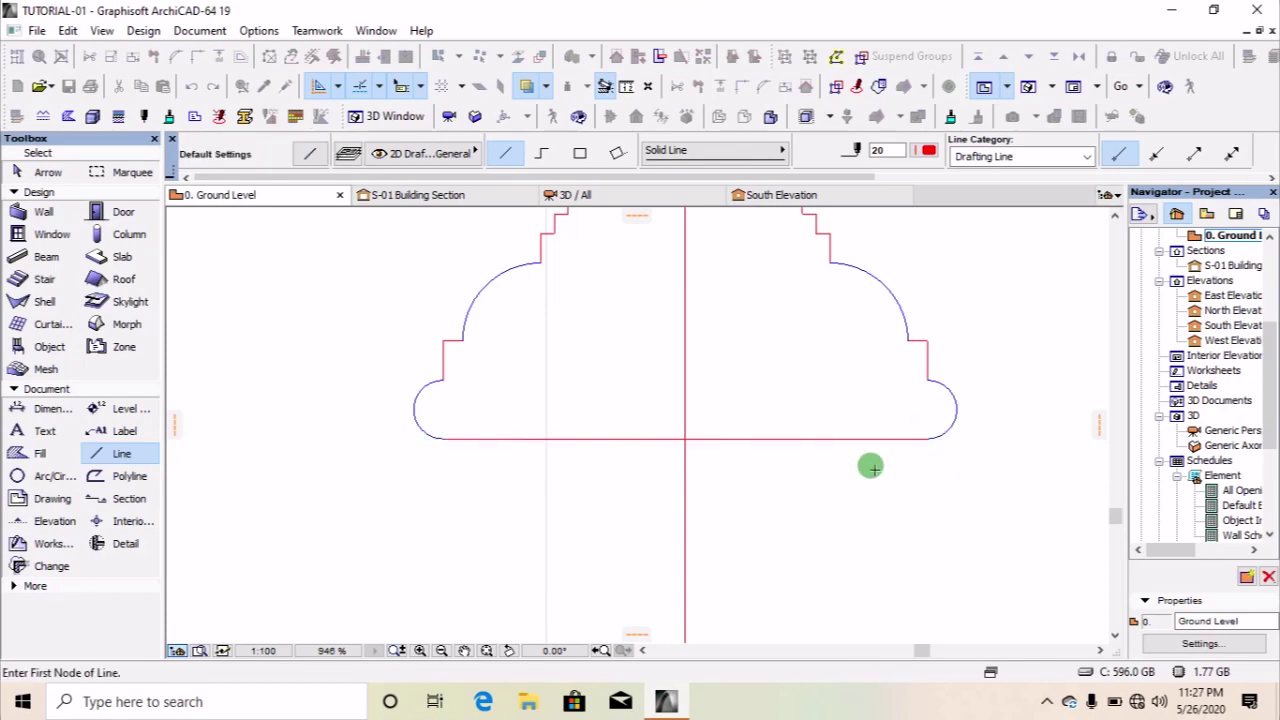
Examine the whole redrawn column profile from capital to base beside the dimensioned reference column.
scroll(862, 466, down, 8)
scroll(846, 347, up, 4)
scroll(823, 305, down, 6)
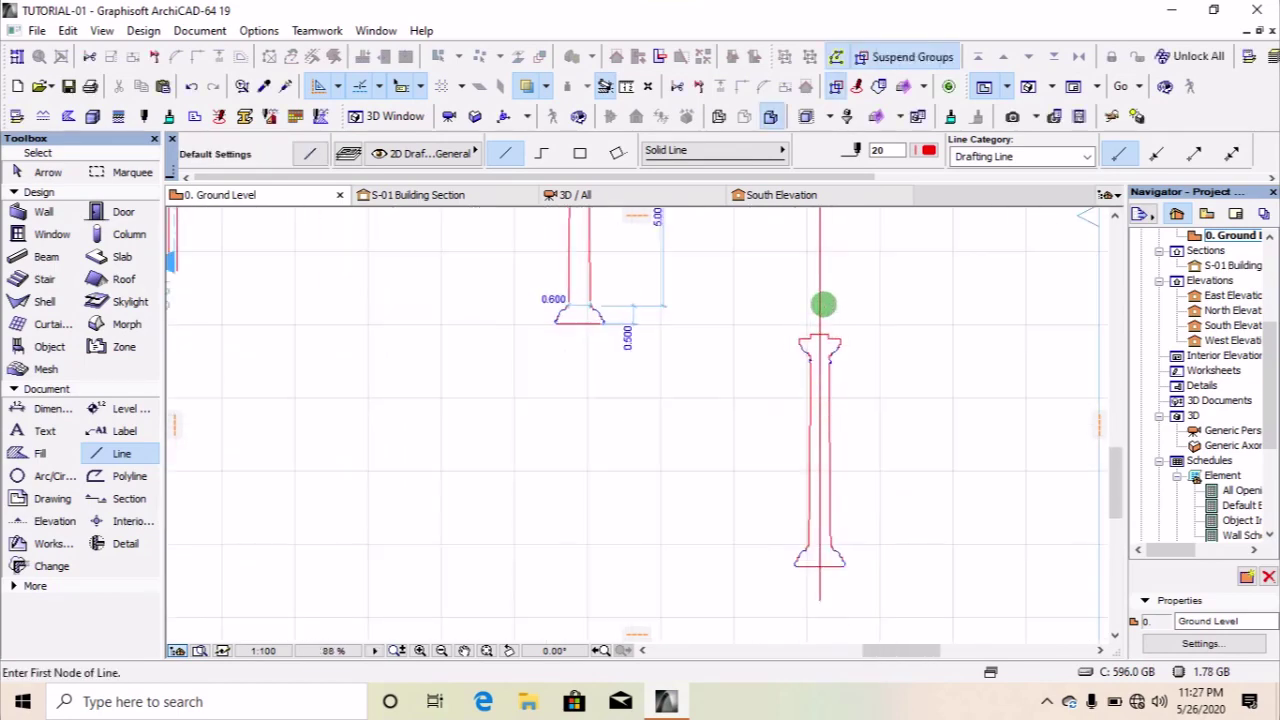
scroll(810, 336, up, 5)
scroll(830, 300, down, 3)
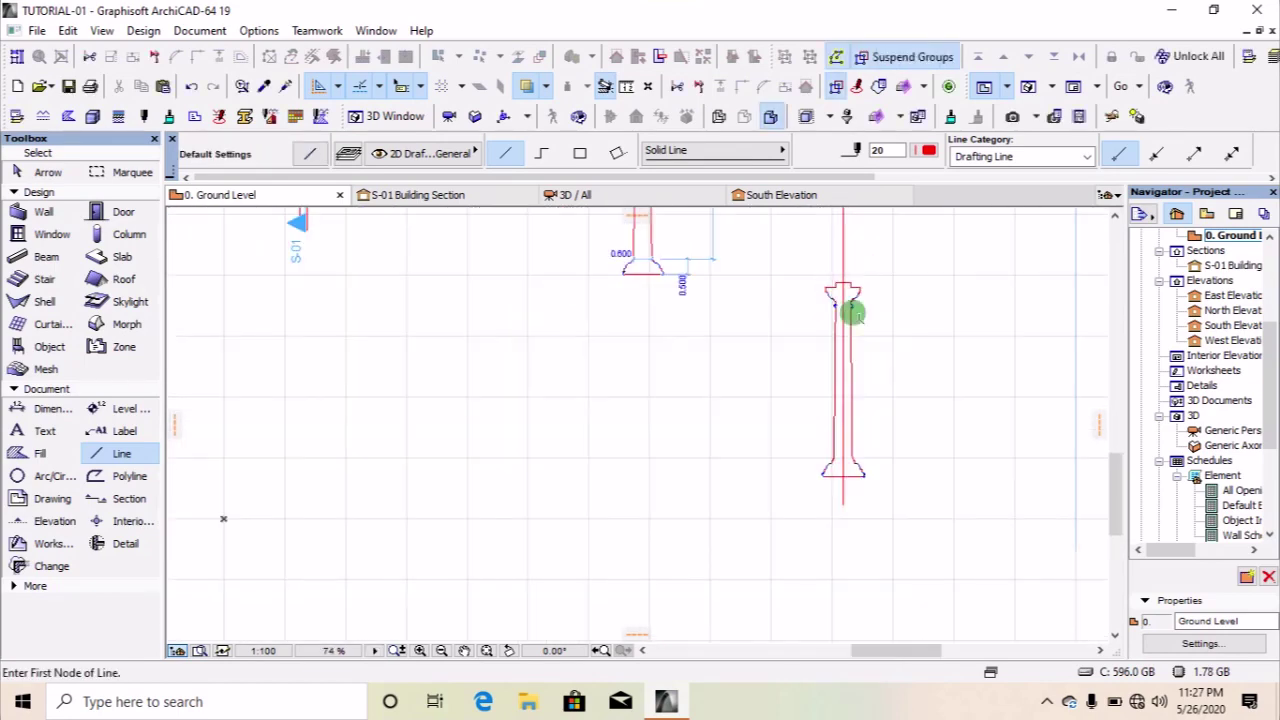
scroll(854, 325, up, 5)
scroll(755, 283, down, 3)
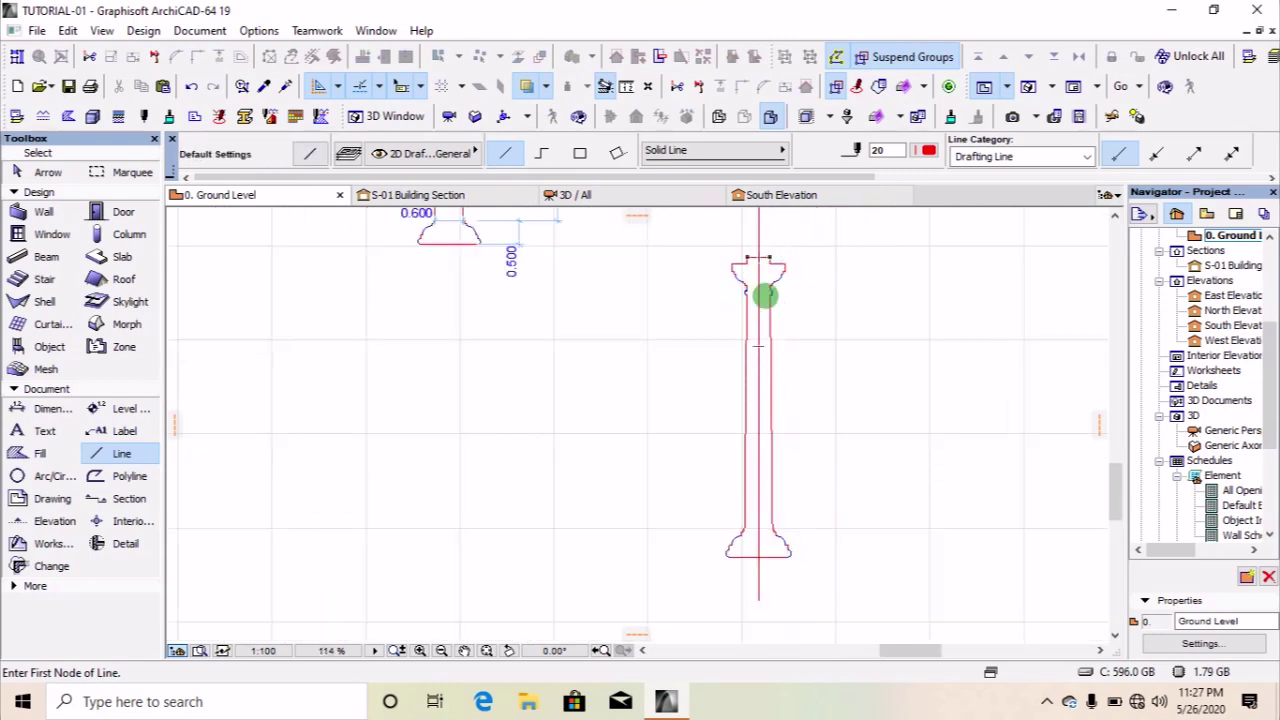
scroll(764, 282, up, 2)
scroll(765, 262, down, 3)
Drag a copy of the whole column profile with its centre line horizontally to the right of the original.
shift+click(804, 252)
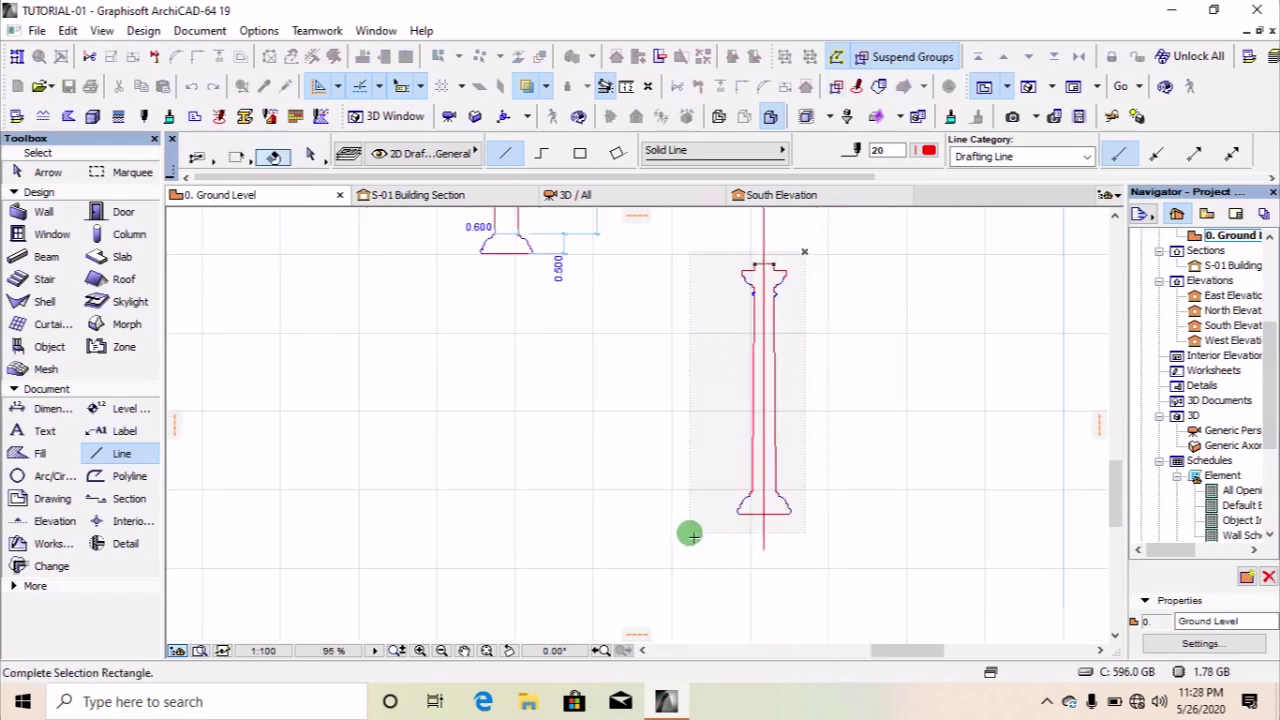
shift+click(690, 534)
key(ctrl+shift+d)
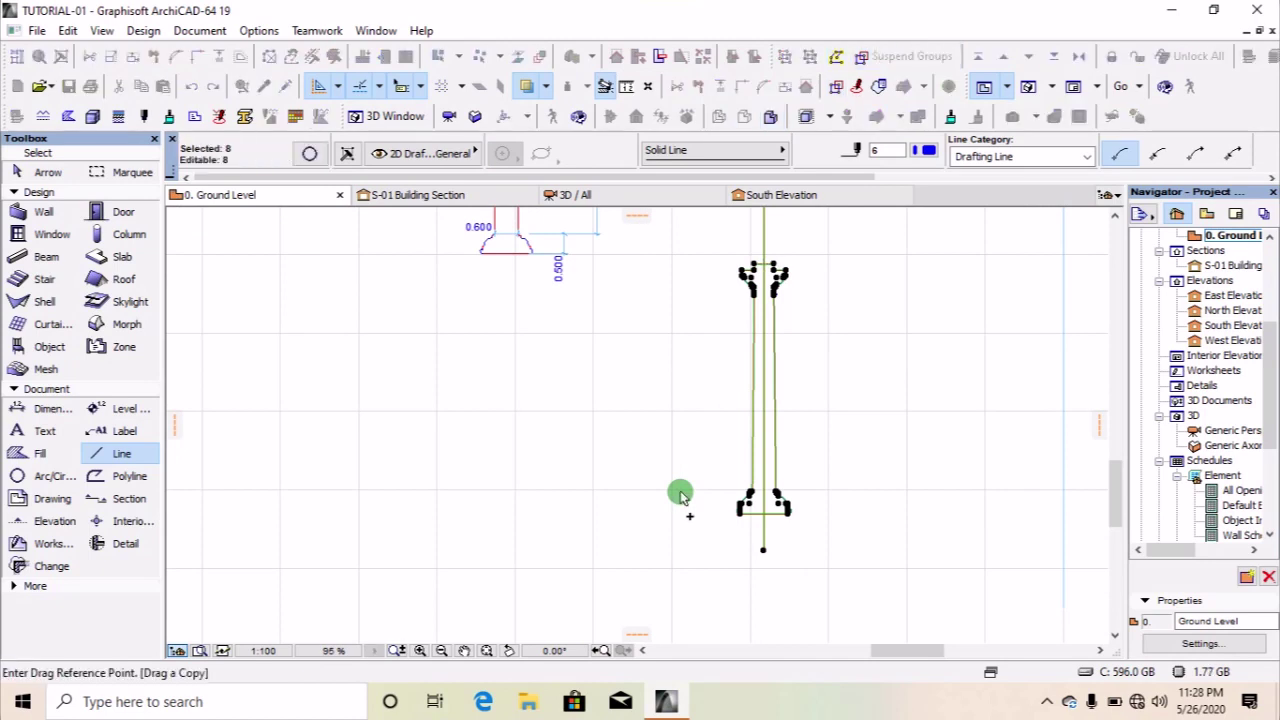
click(795, 412)
click(930, 413)
key(Escape)
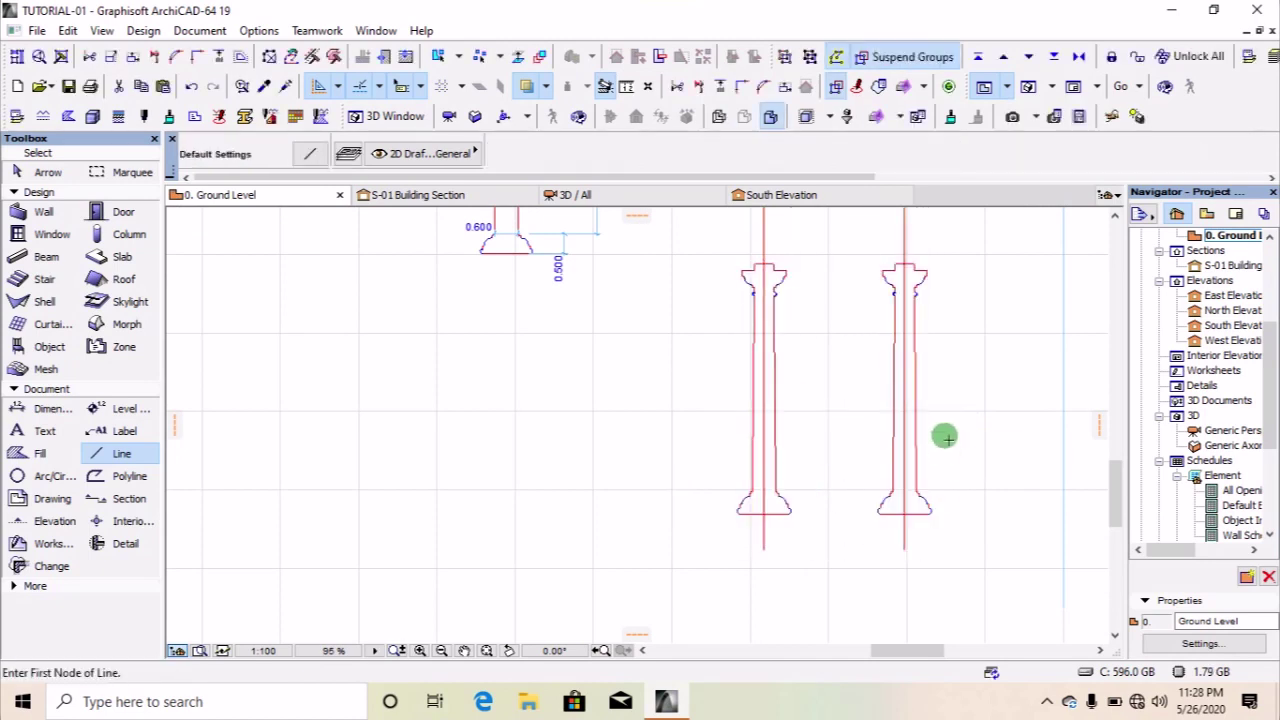
Trim the copied column's top and base lines at the centre line and delete its left half.
scroll(915, 270, up, 5)
scroll(850, 400, down, 5)
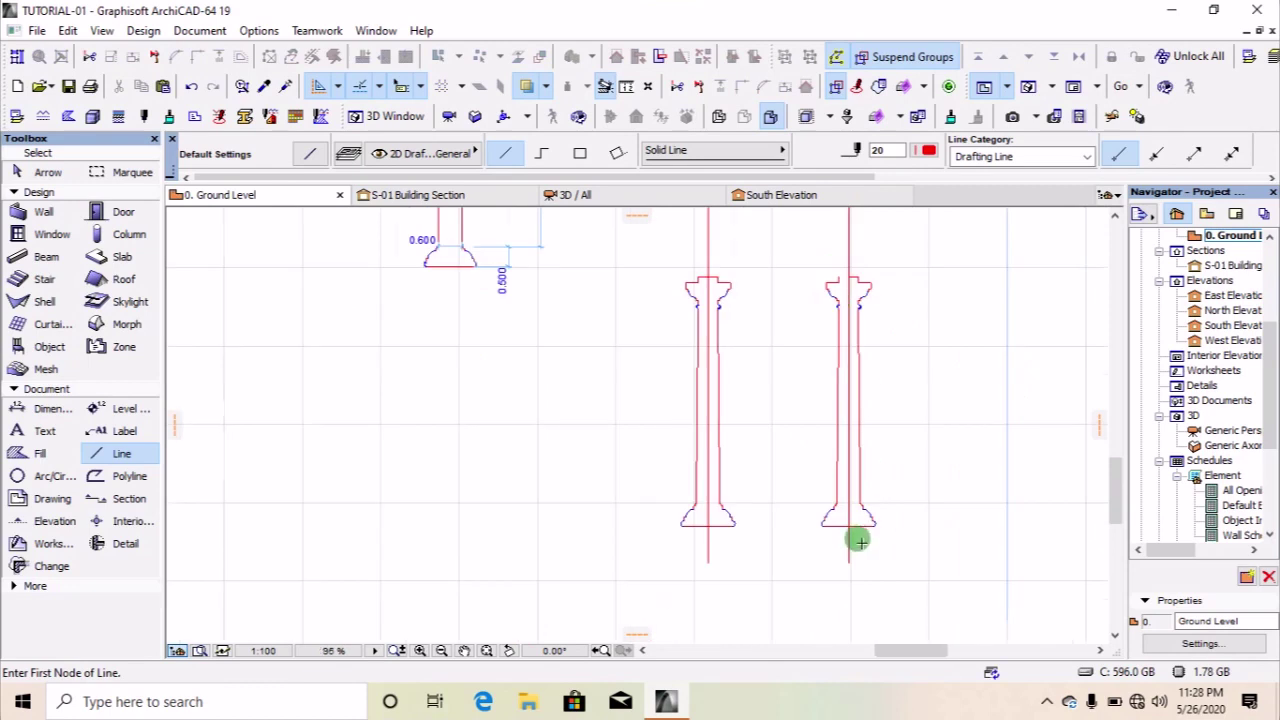
shift+drag(820, 266, 777, 537)
key(Delete)
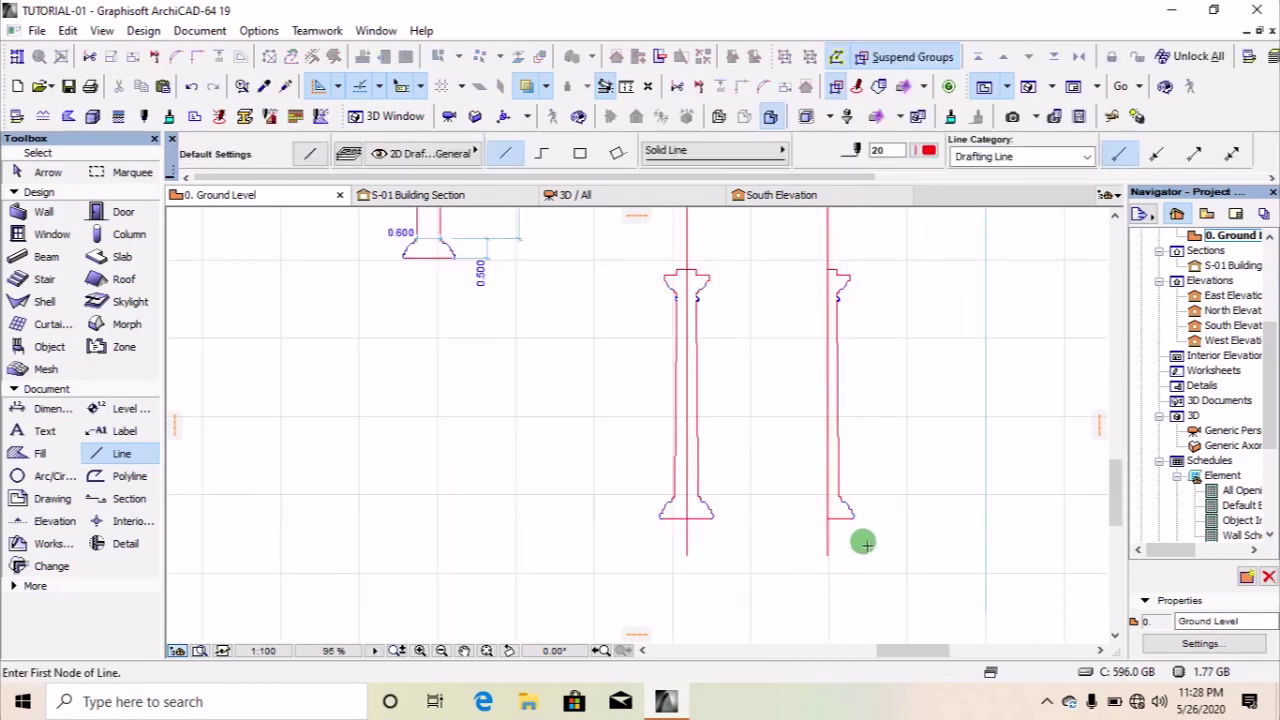
Fill the closed half column profile with a 25 % fill and cut that fill to the clipboard.
scroll(830, 480, down, 3)
scroll(833, 418, up, 5)
scroll(818, 395, down, 5)
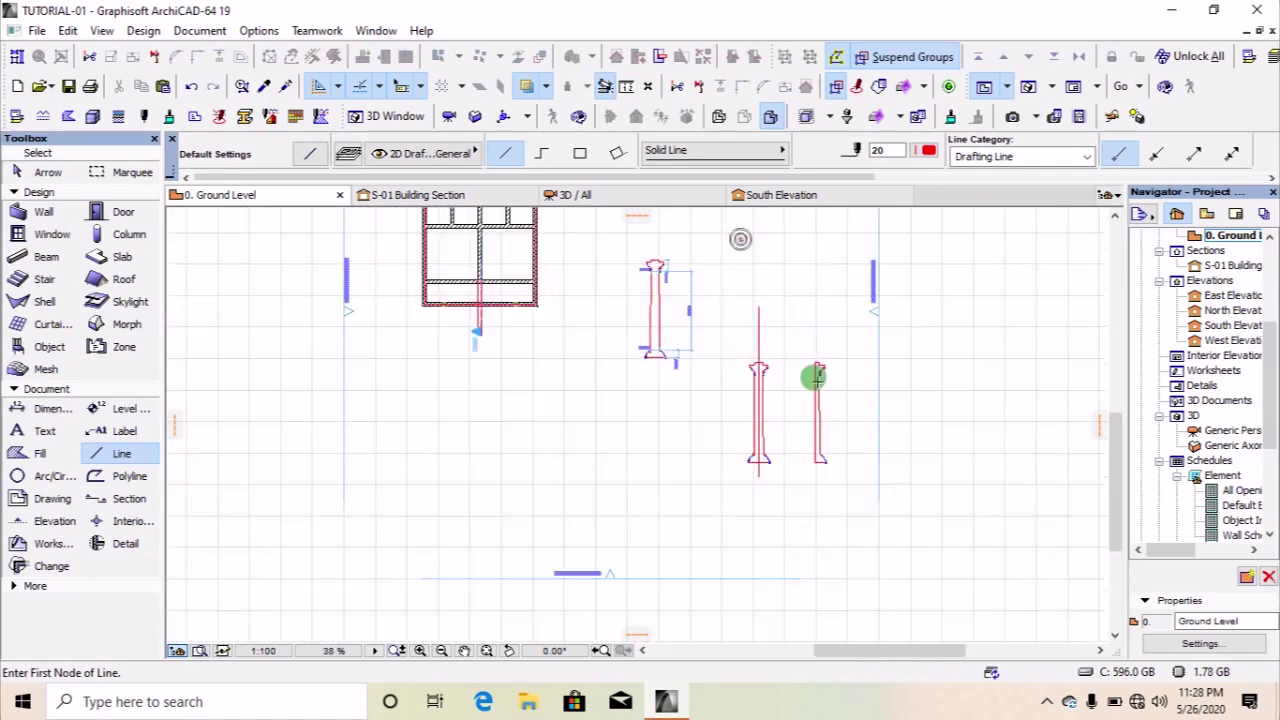
scroll(700, 400, up, 2)
click(22, 453)
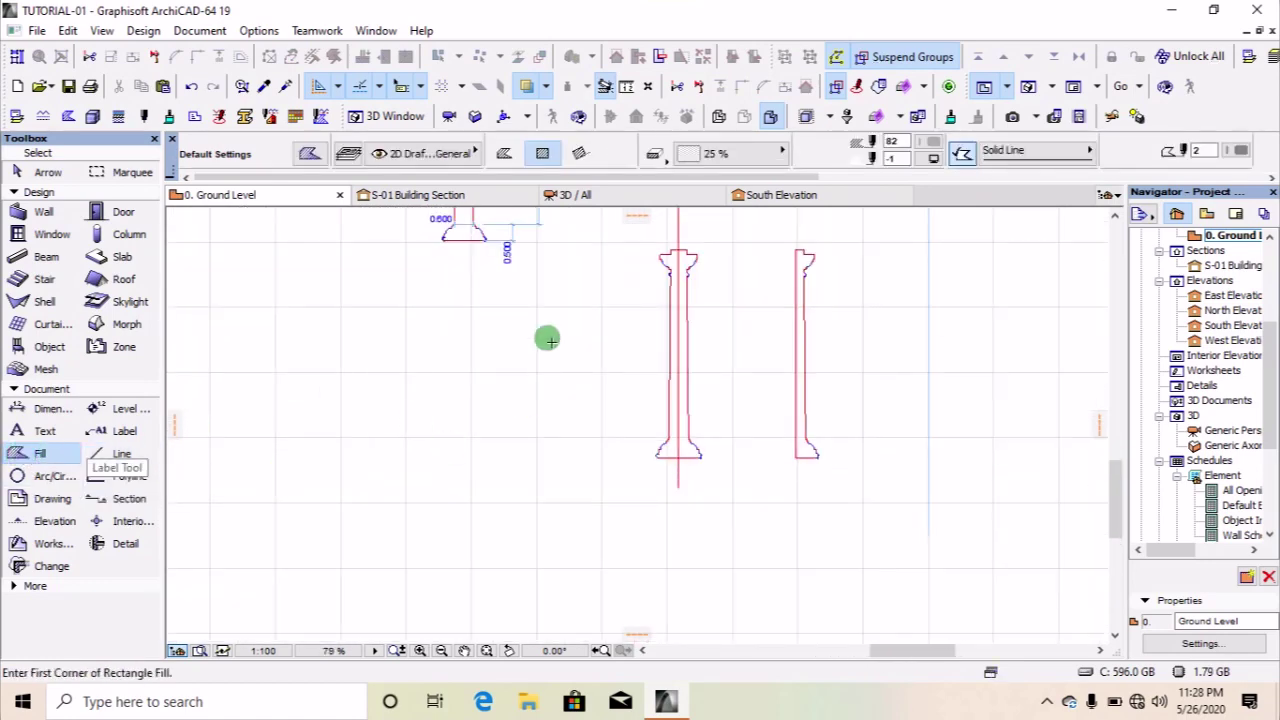
scroll(810, 250, up, 5)
scroll(785, 330, down, 3)
click(743, 400)
right_click(856, 292)
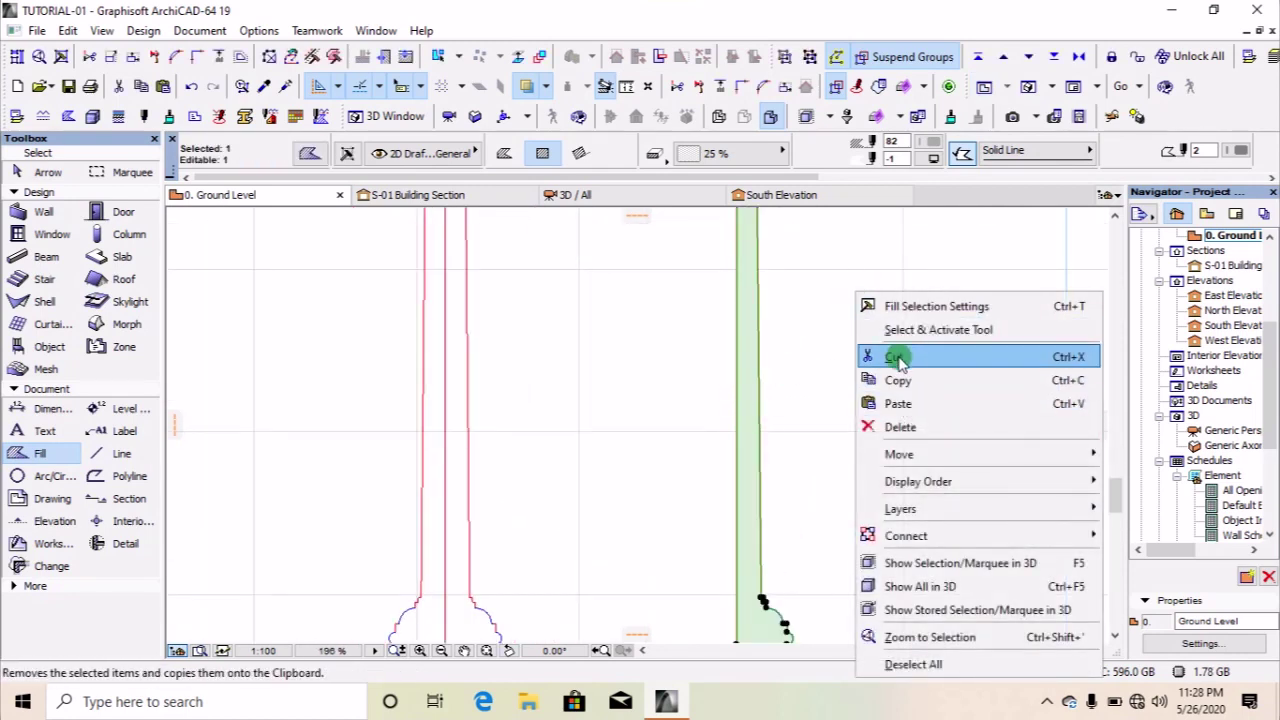
click(897, 360)
scroll(810, 340, down, 4)
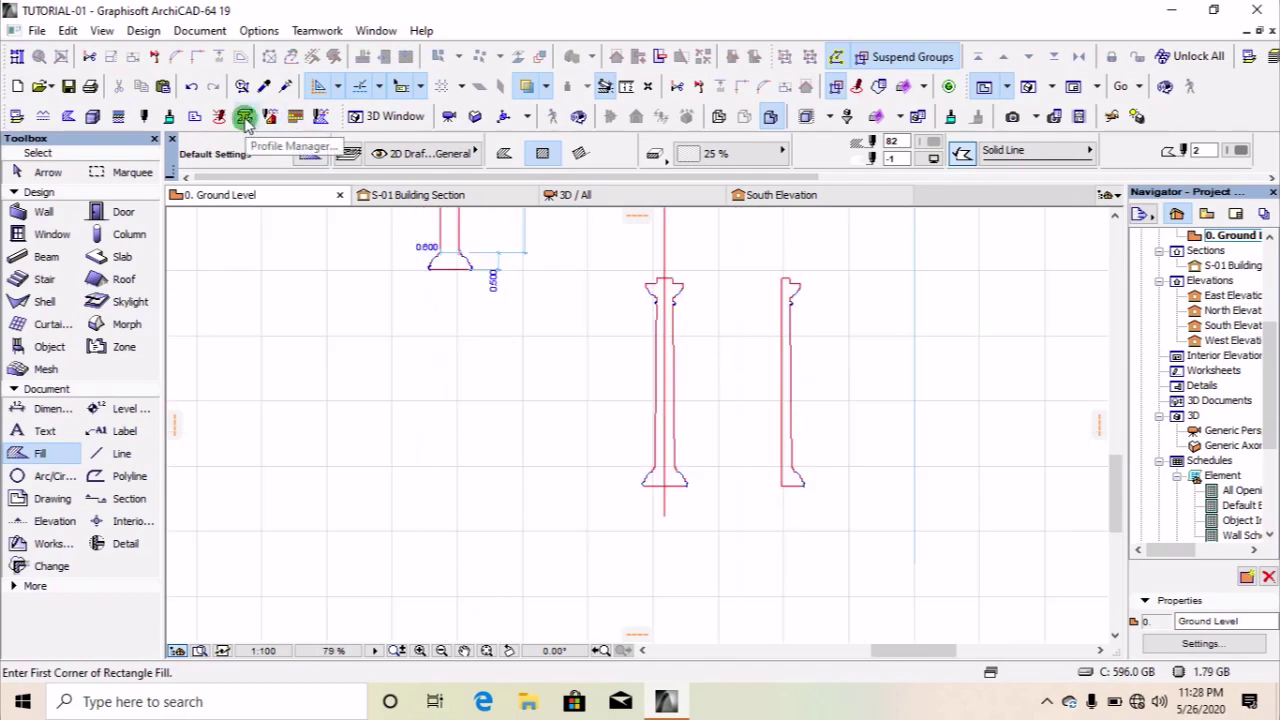
Create a new complex profile named CUSTOM COL-01 for editing.
click(244, 117)
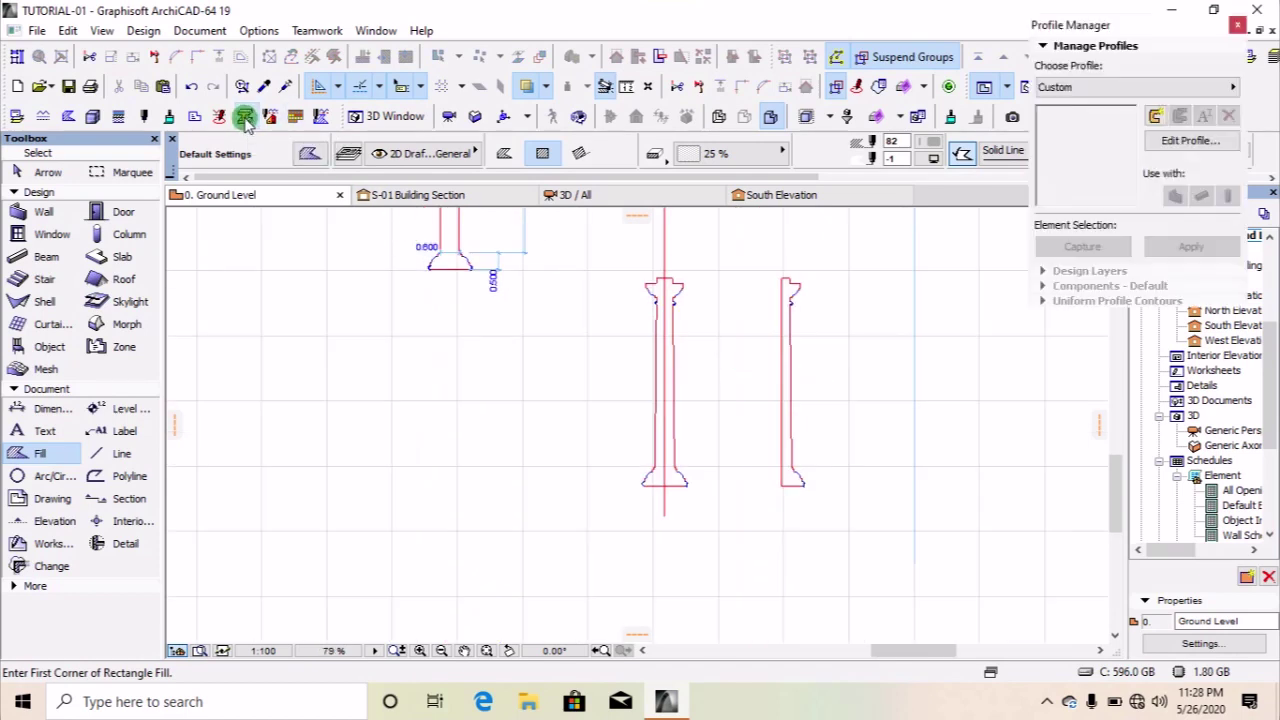
click(1157, 142)
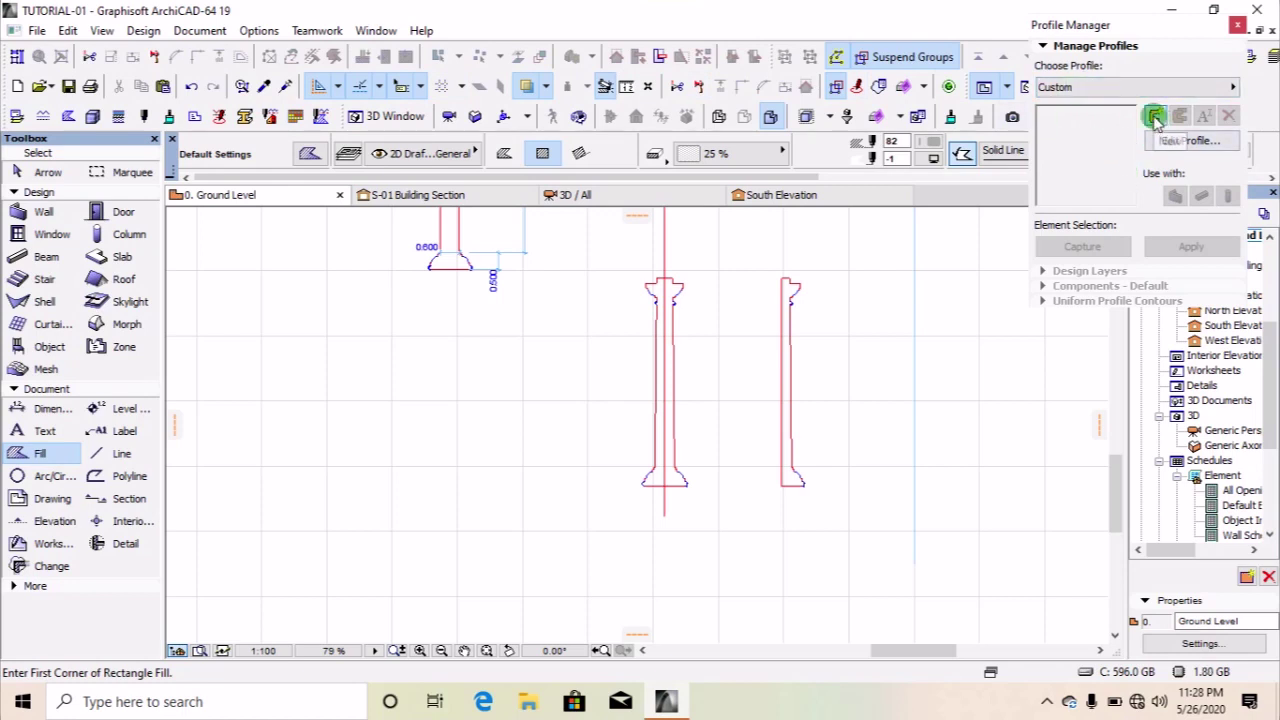
click(1155, 117)
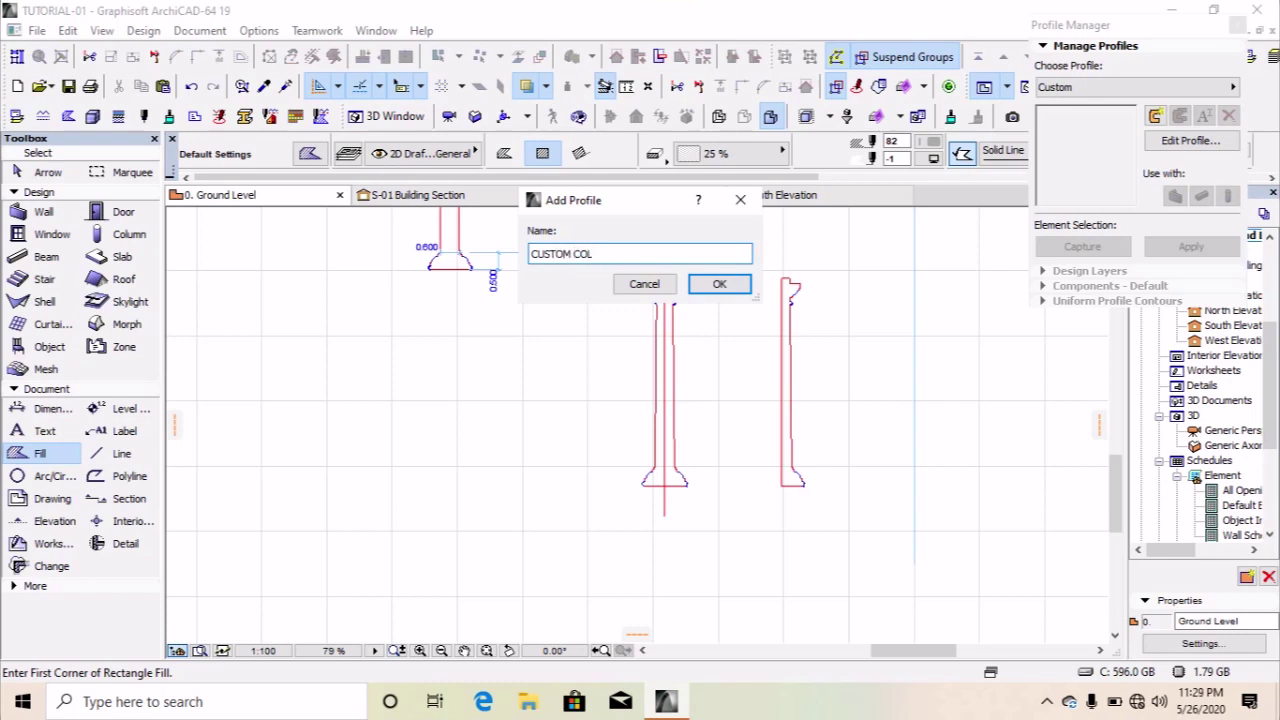
click(719, 286)
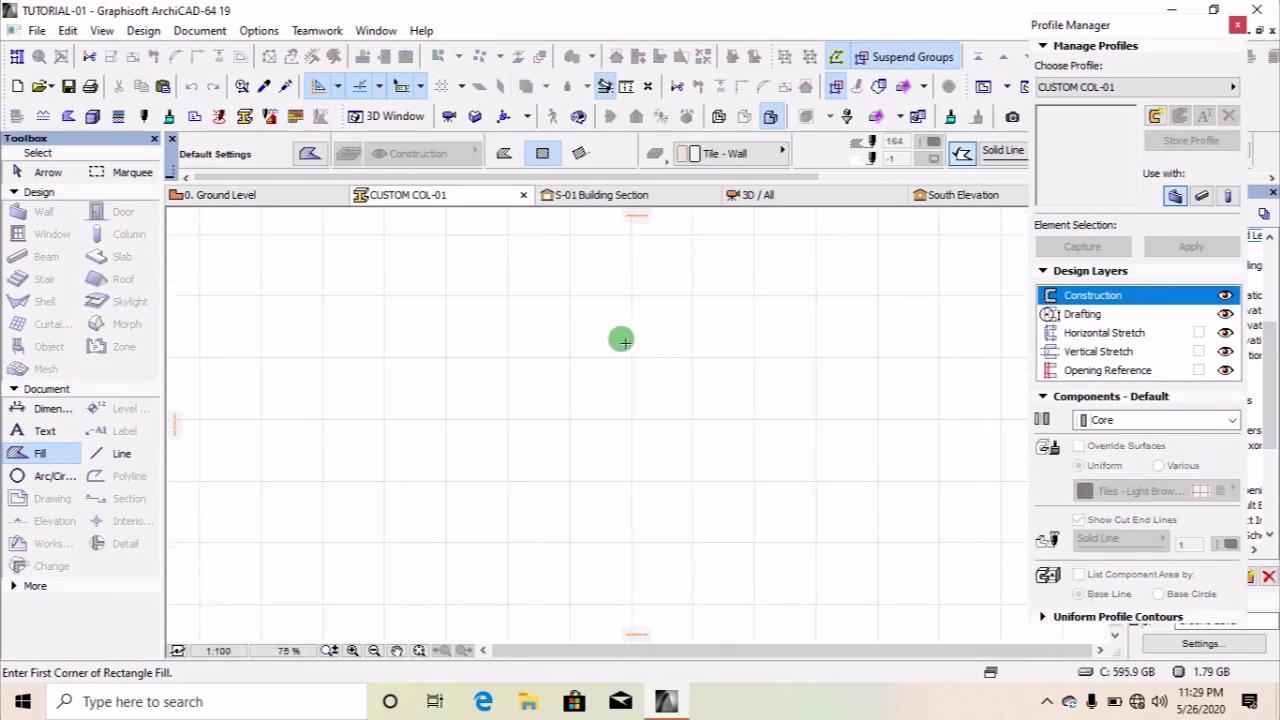
Paste the fill at the centre of the current view and move its base corner on the straight edge onto the profile origin.
right_click(587, 276)
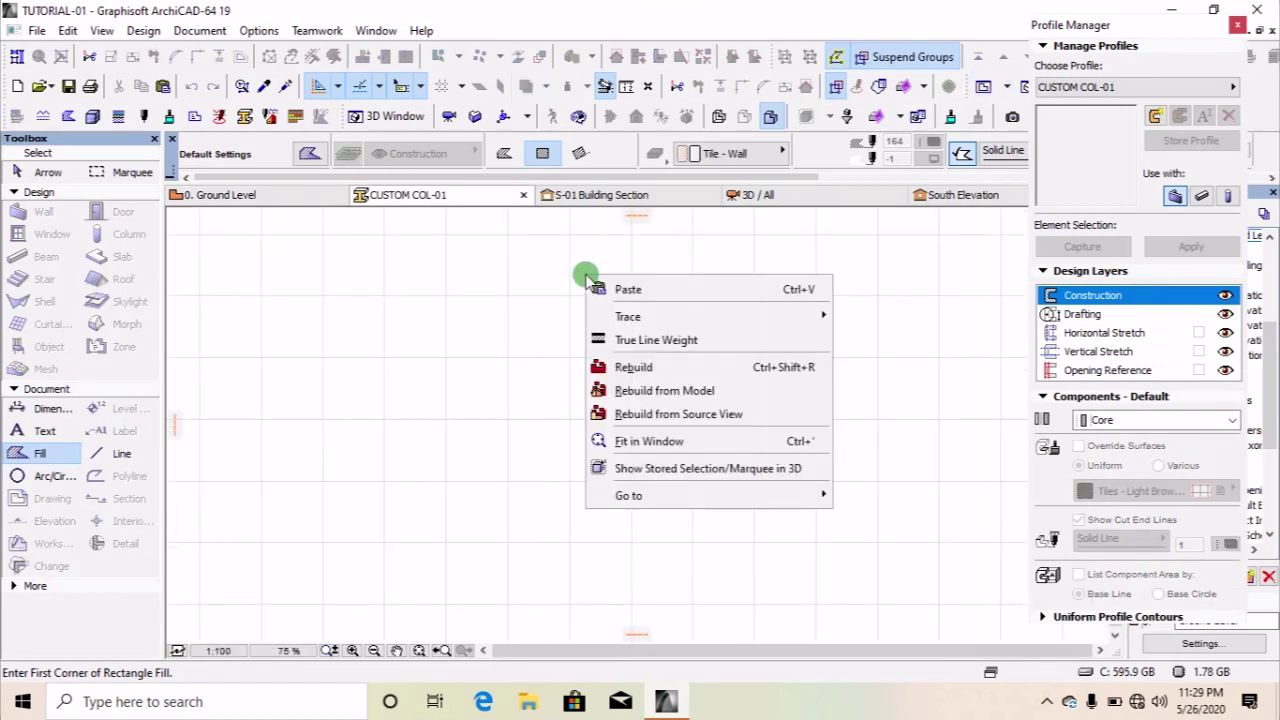
click(628, 290)
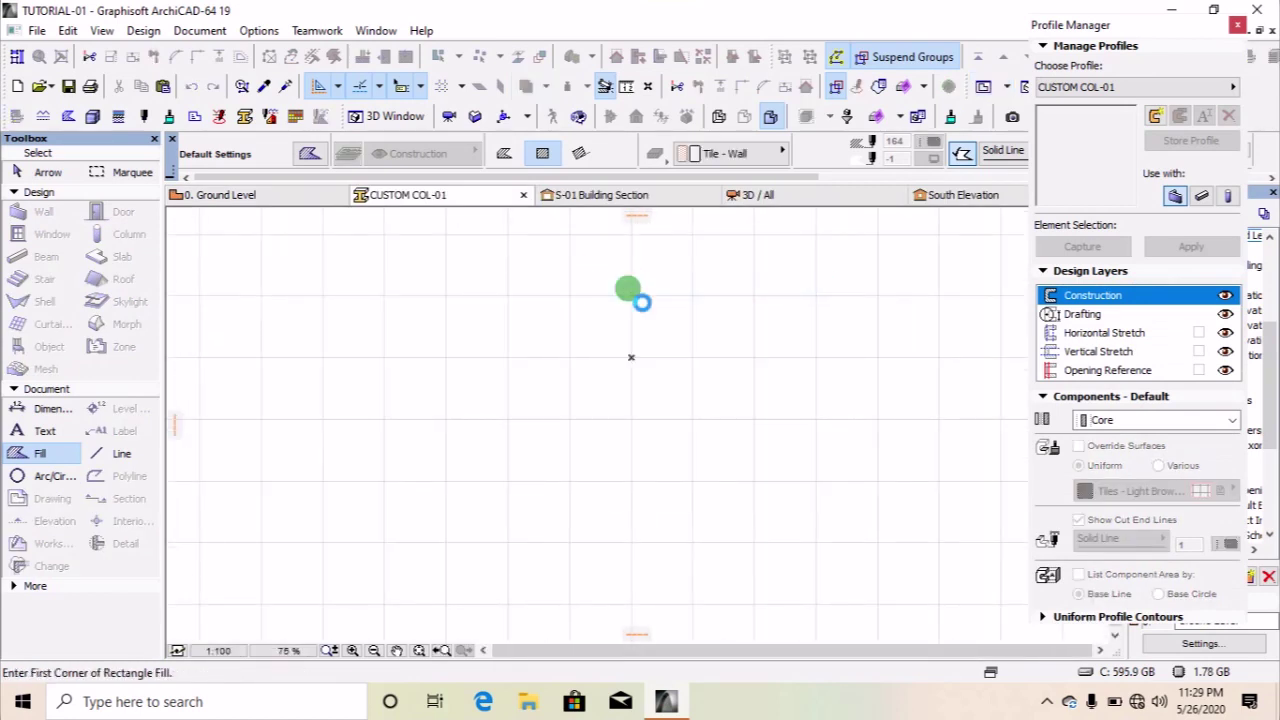
click(740, 348)
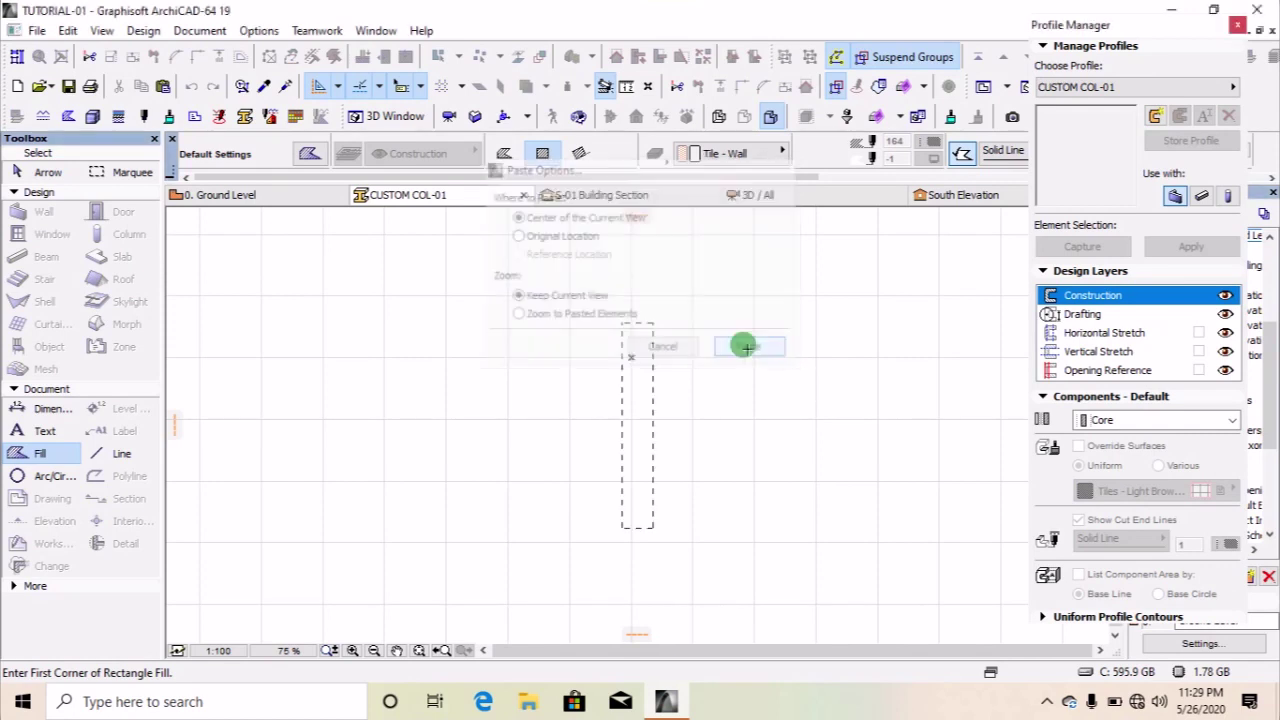
scroll(633, 534, up, 4)
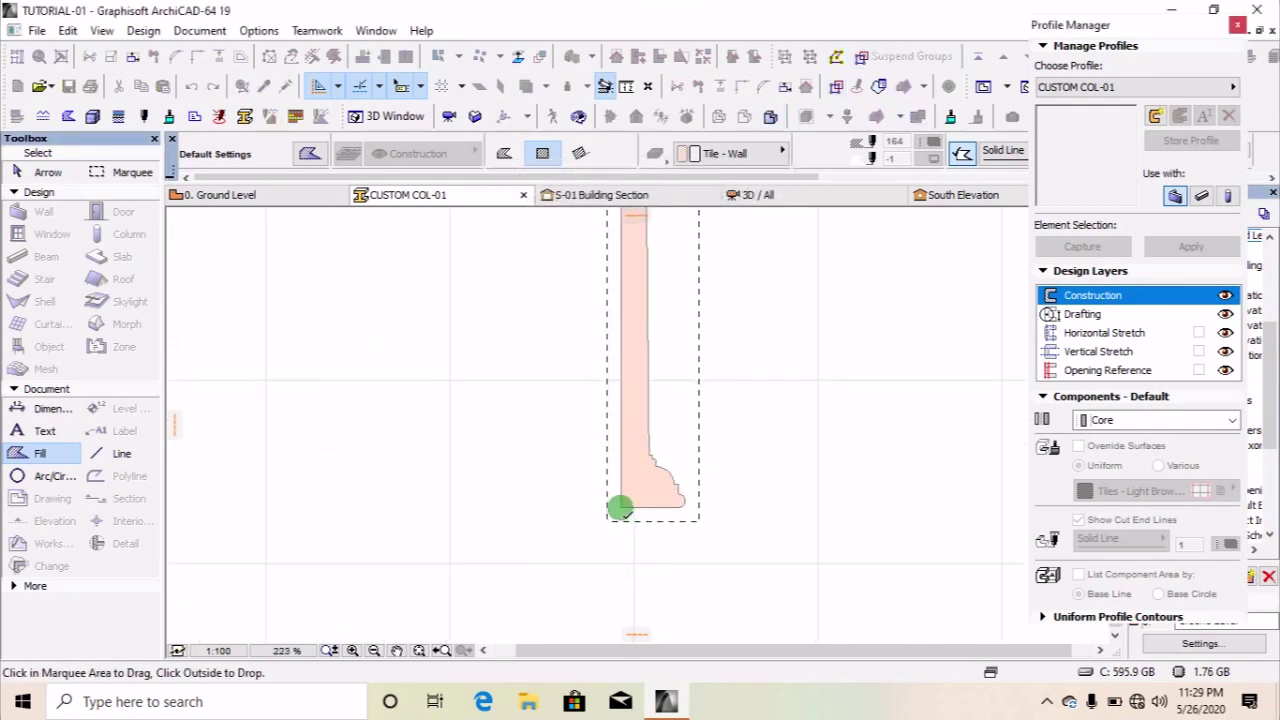
click(620, 508)
scroll(720, 334, up, 4)
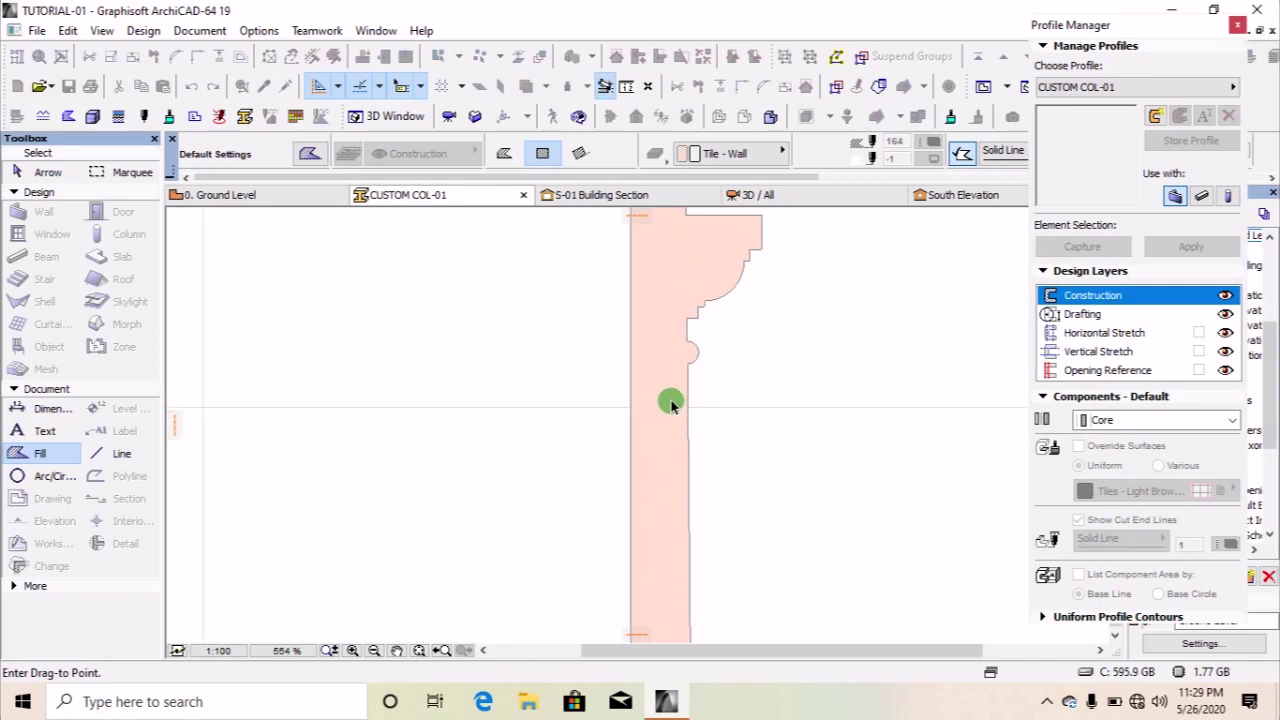
scroll(662, 409, up, 5)
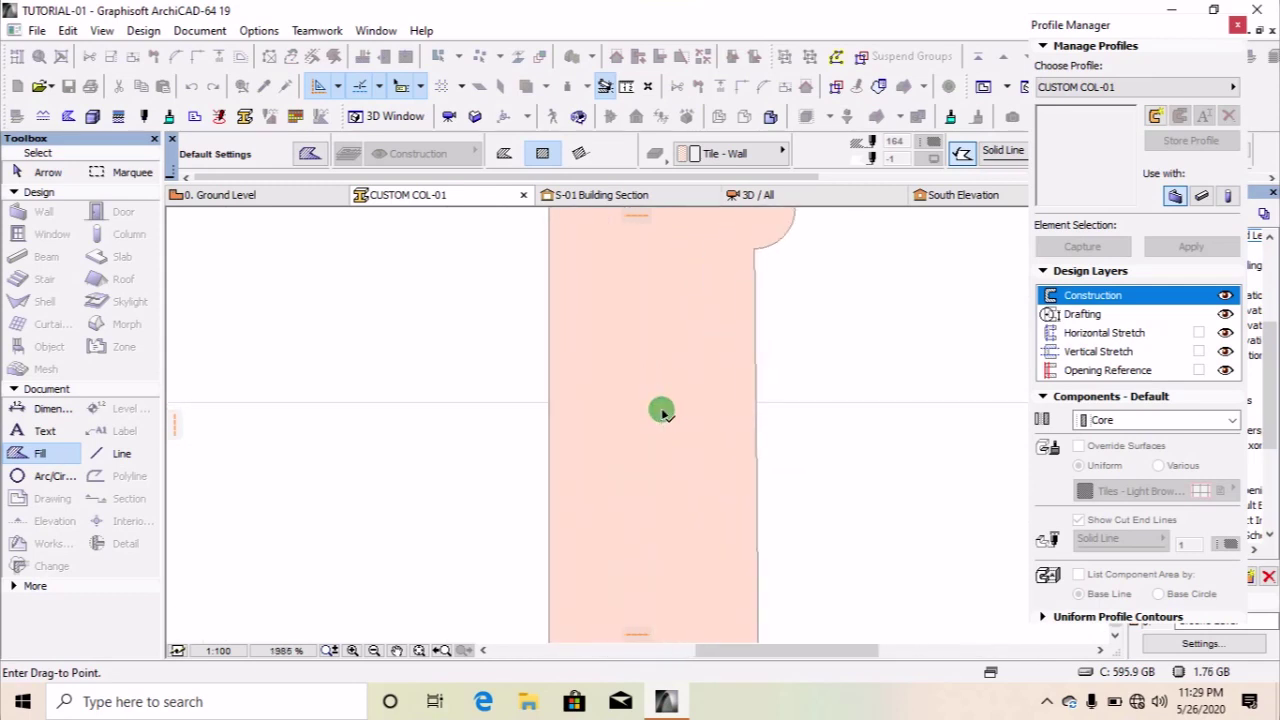
click(663, 407)
scroll(651, 429, down, 7)
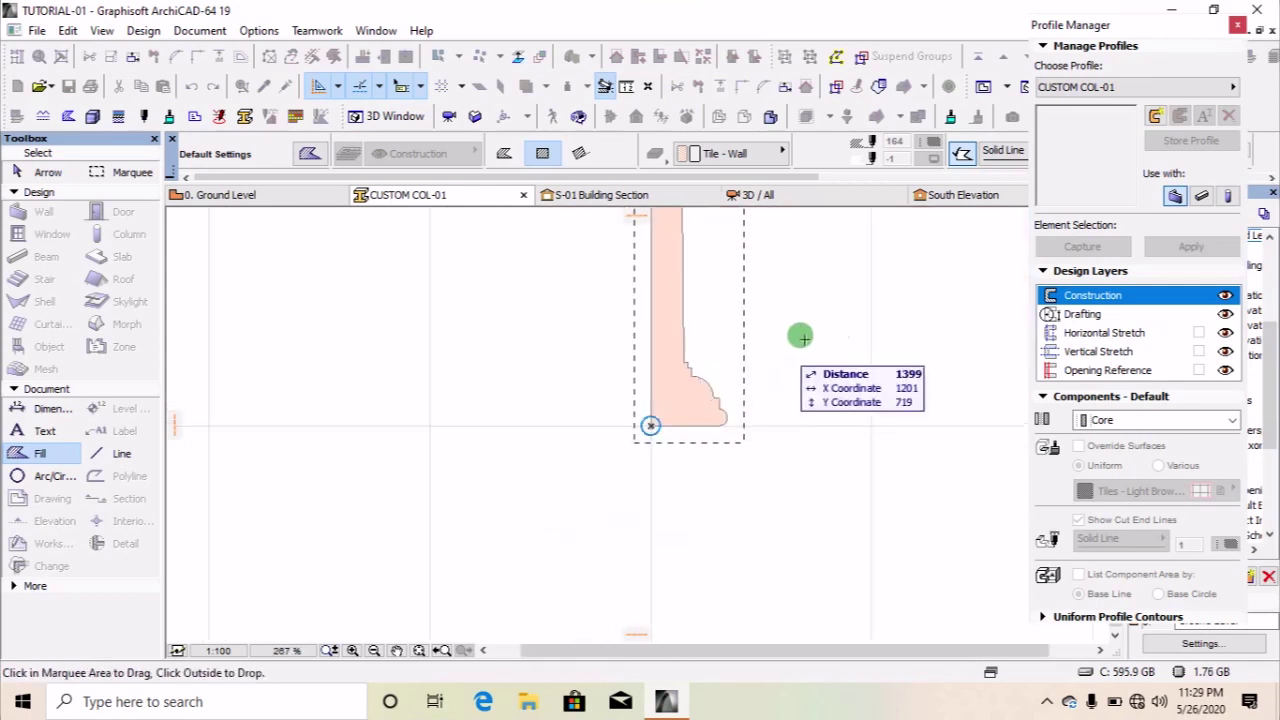
click(836, 347)
scroll(691, 434, down, 6)
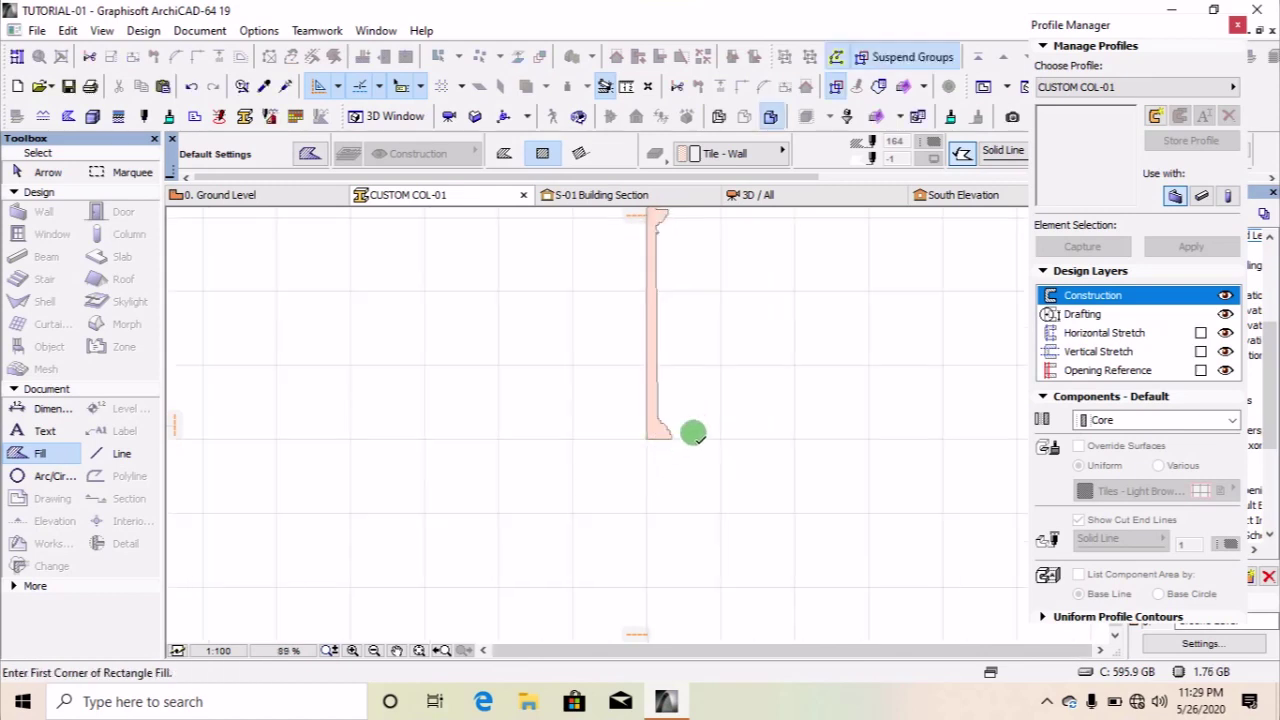
Offset the straight vertical edge of the column fill 50 mm inward from the profile origin.
scroll(655, 390, up, 4)
scroll(654, 365, up, 3)
shift+click(646, 374)
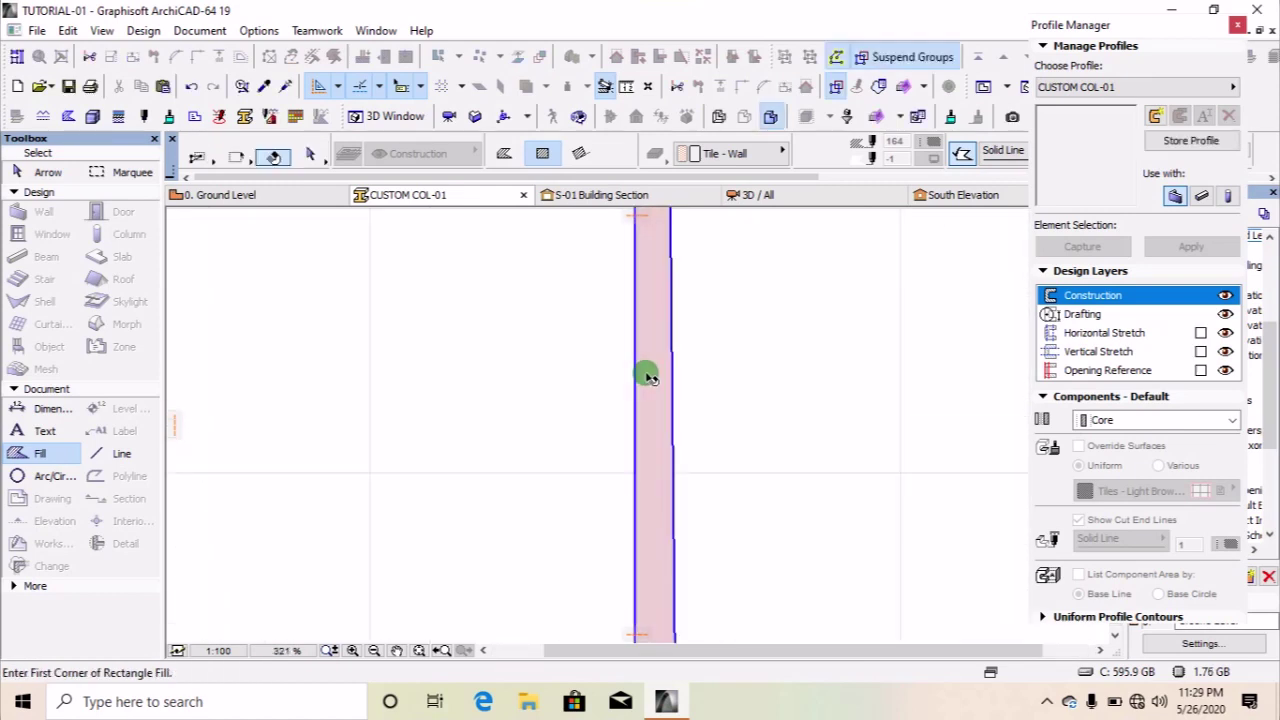
scroll(686, 428, down, 4)
scroll(671, 444, up, 4)
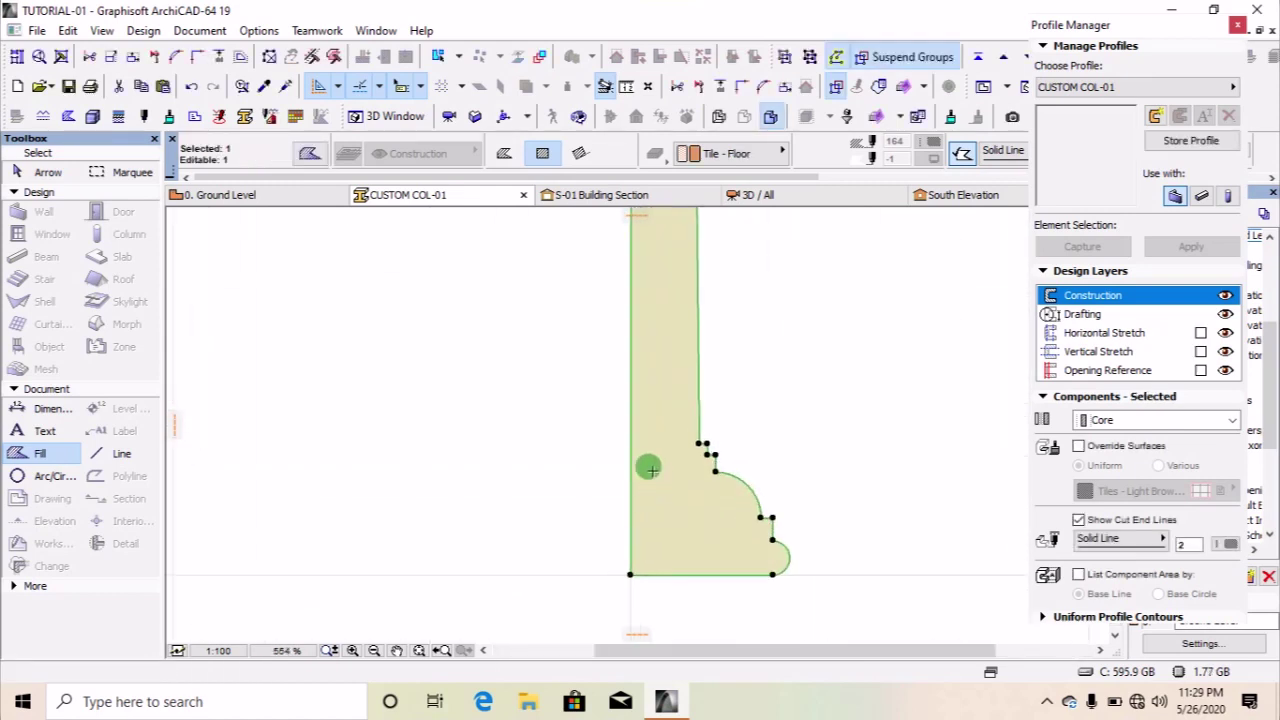
click(632, 441)
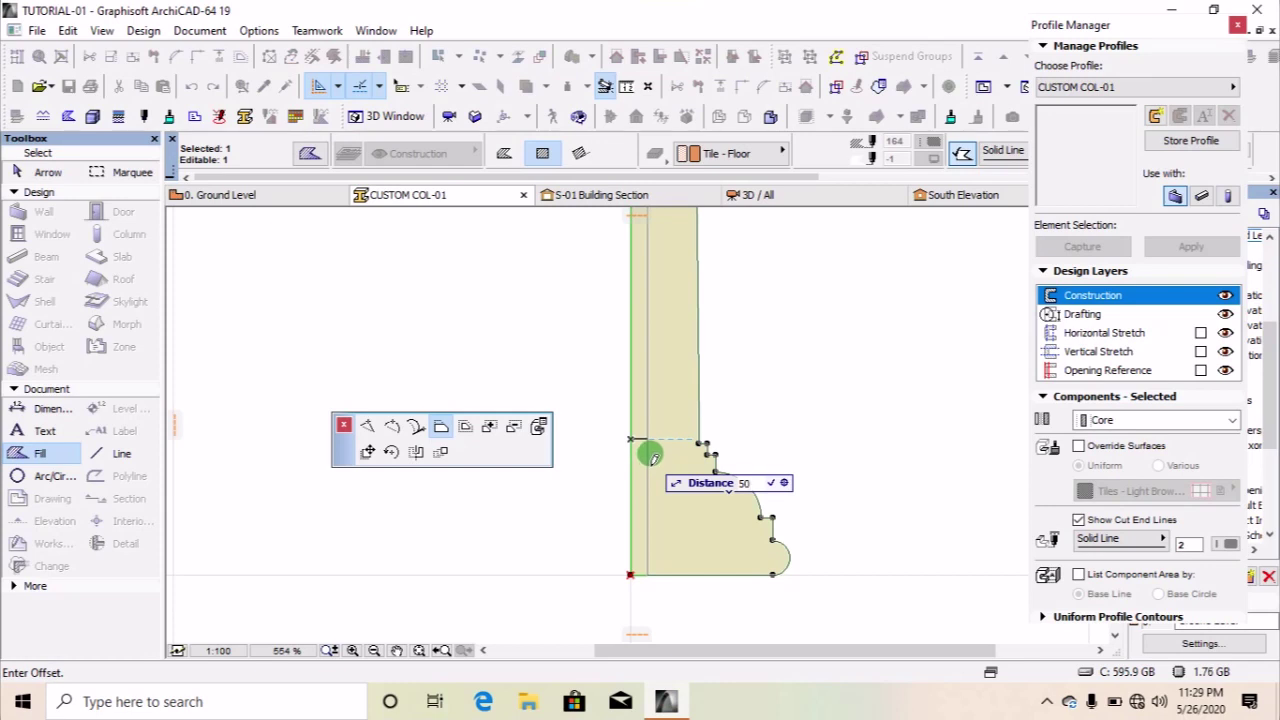
key(Return)
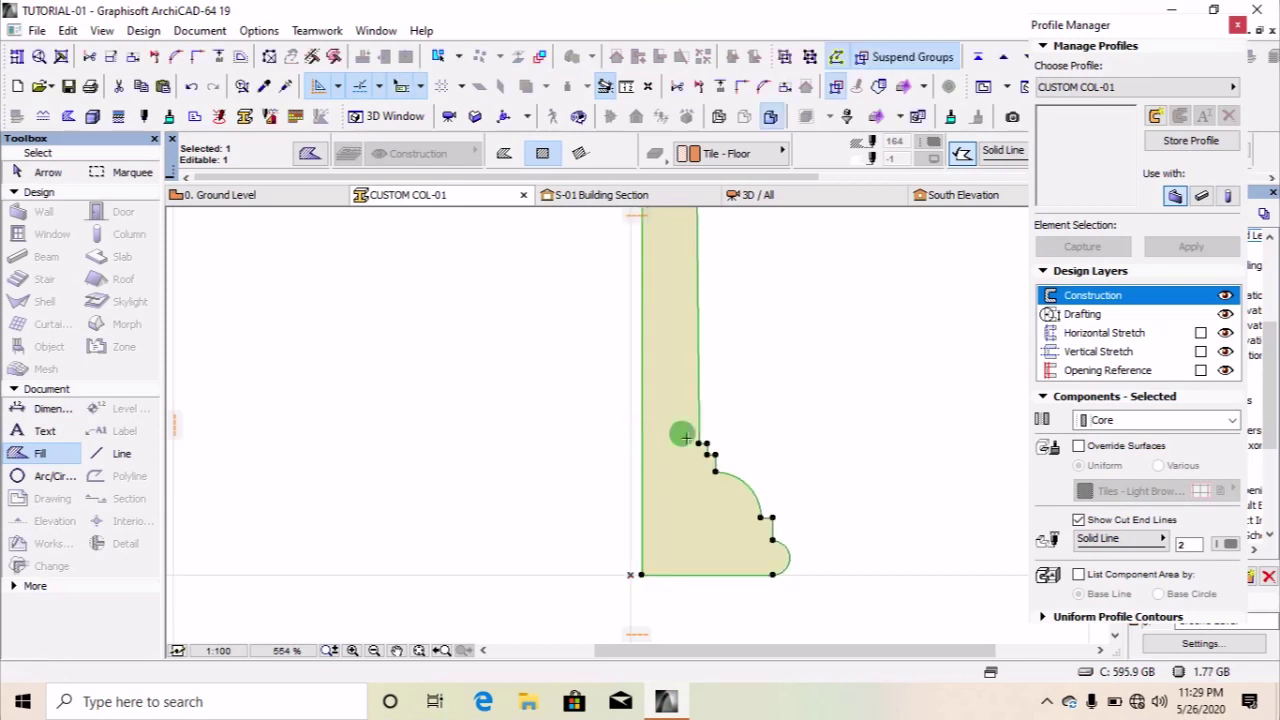
Override the fill's surfaces uniformly with Paint - Titanium White, store the profile and close the profile editor.
click(1079, 447)
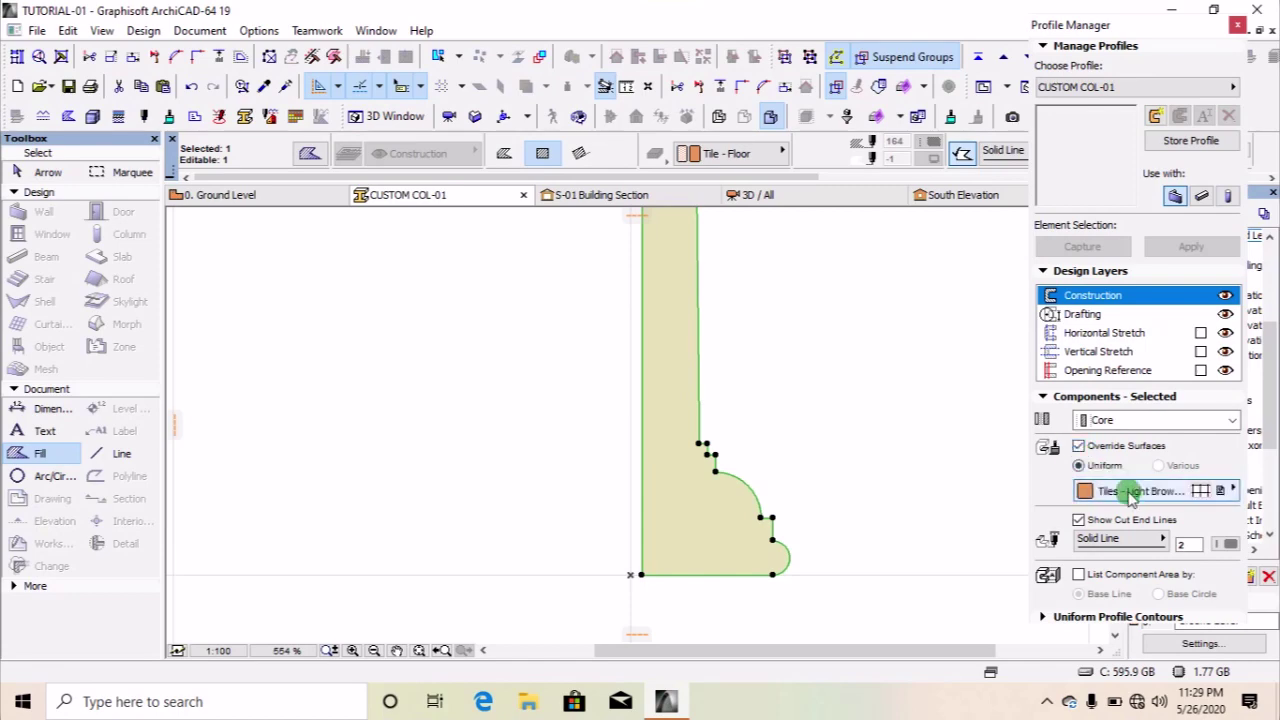
click(1140, 490)
click(290, 527)
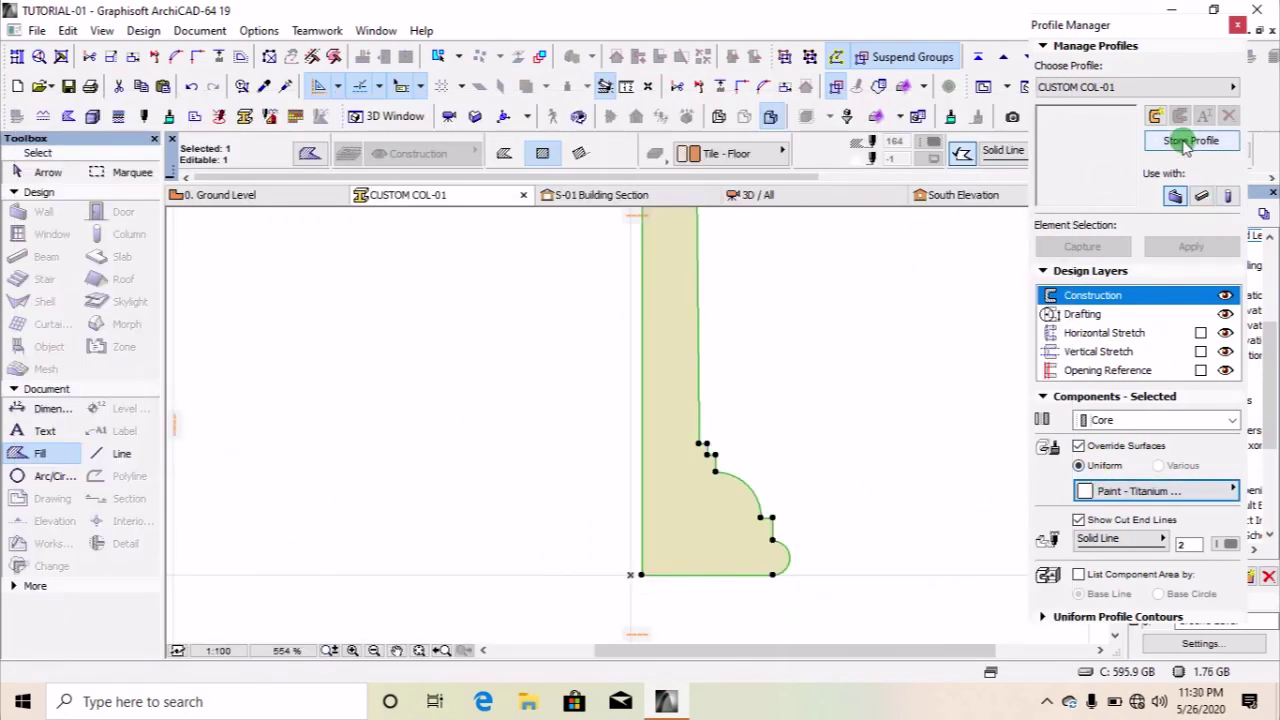
click(1185, 145)
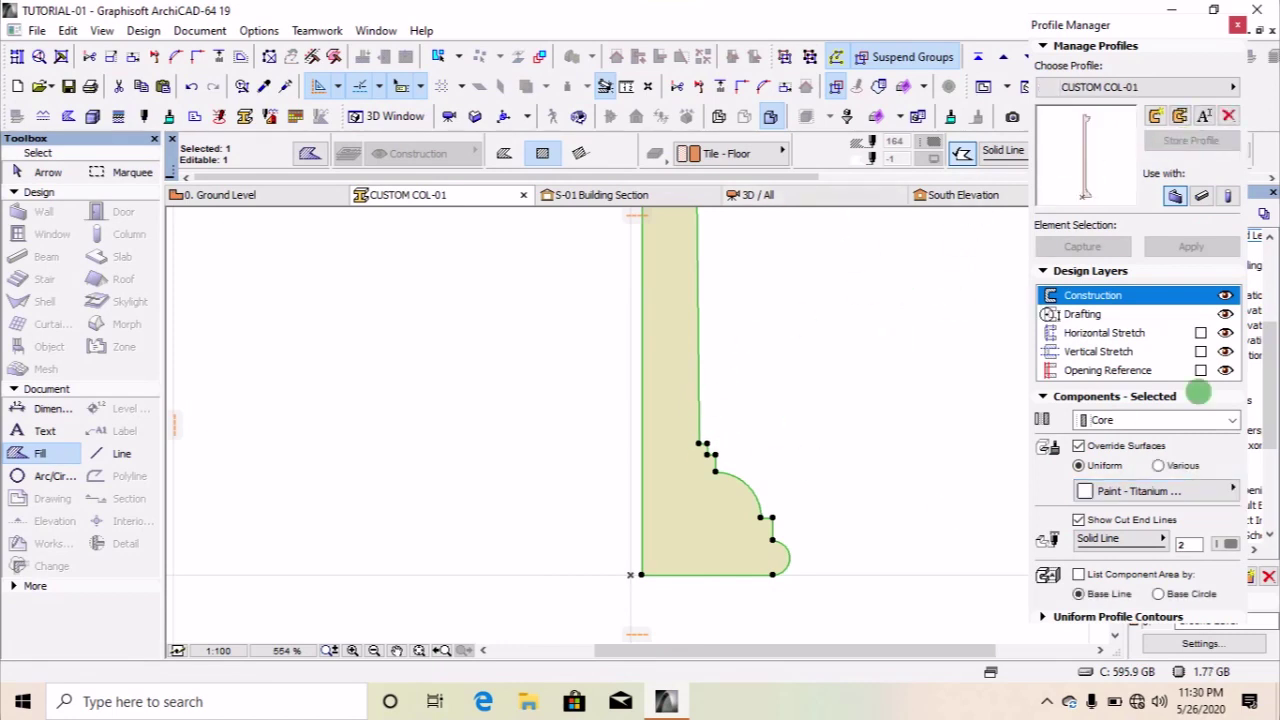
key(Escape)
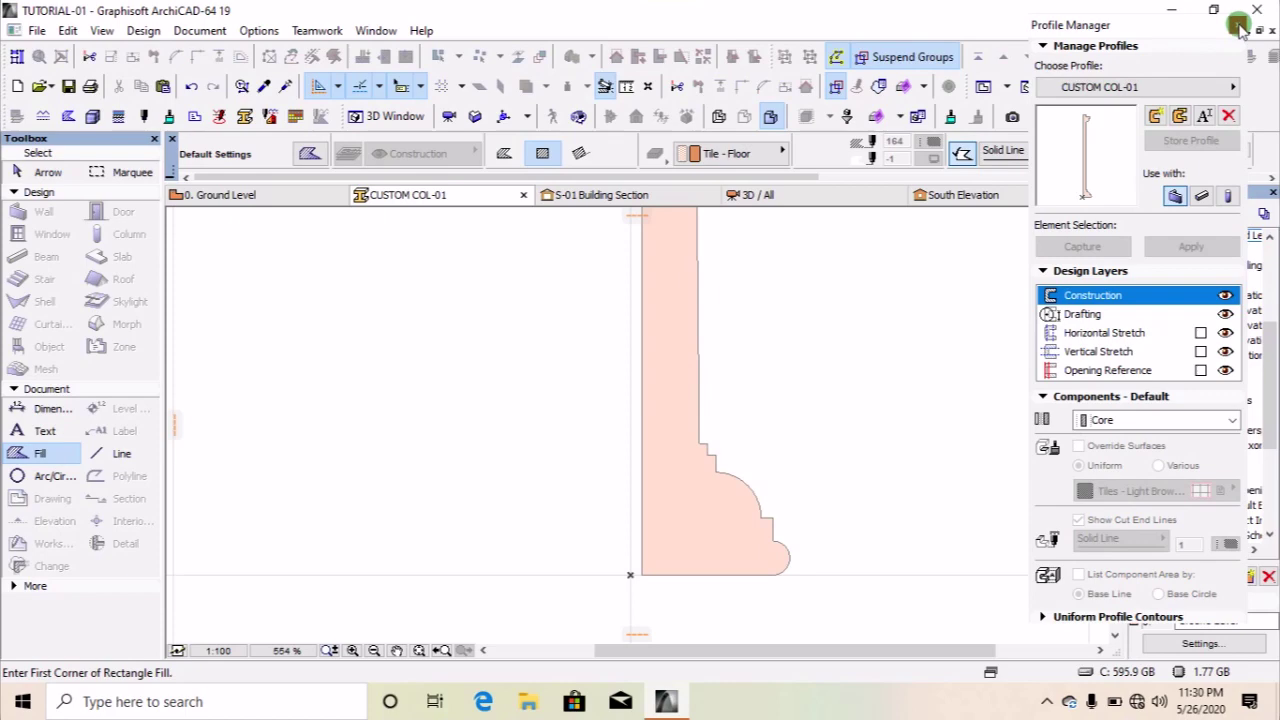
click(1238, 25)
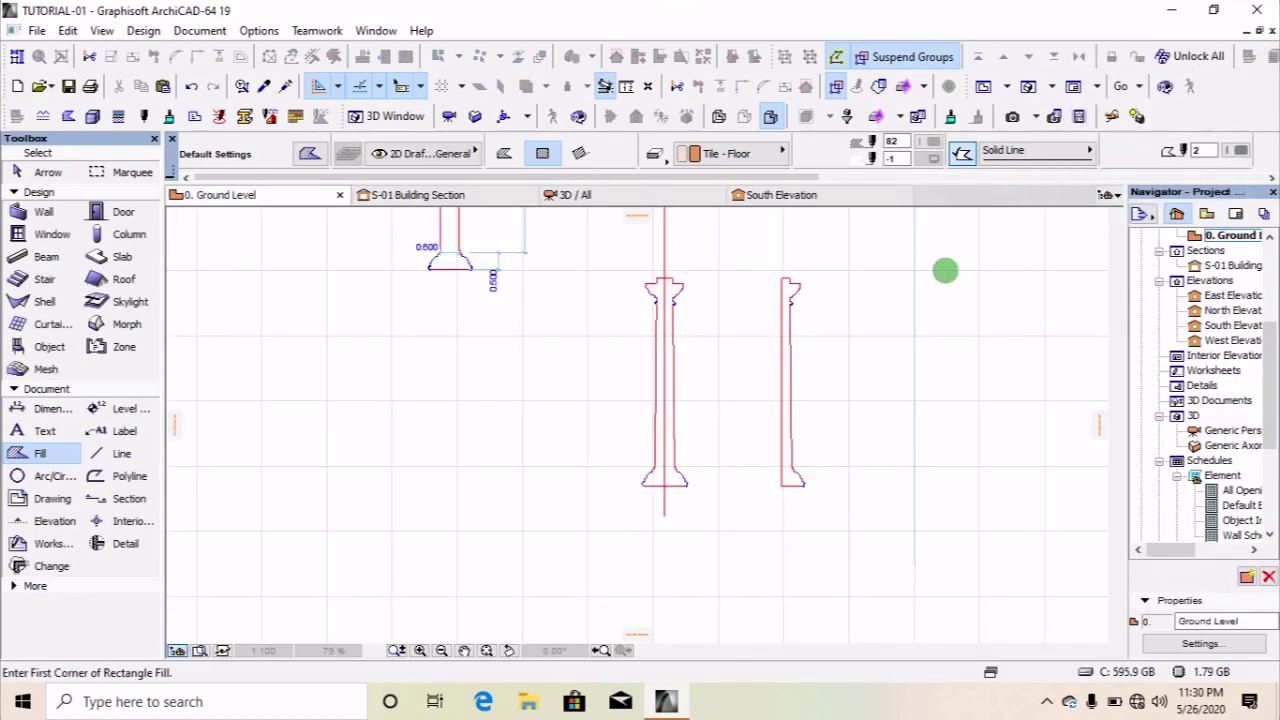
Switch the wall defaults to a basic structure and override all wall surfaces with linked Paint - Titanium White.
scroll(851, 423, down, 5)
scroll(736, 454, up, 3)
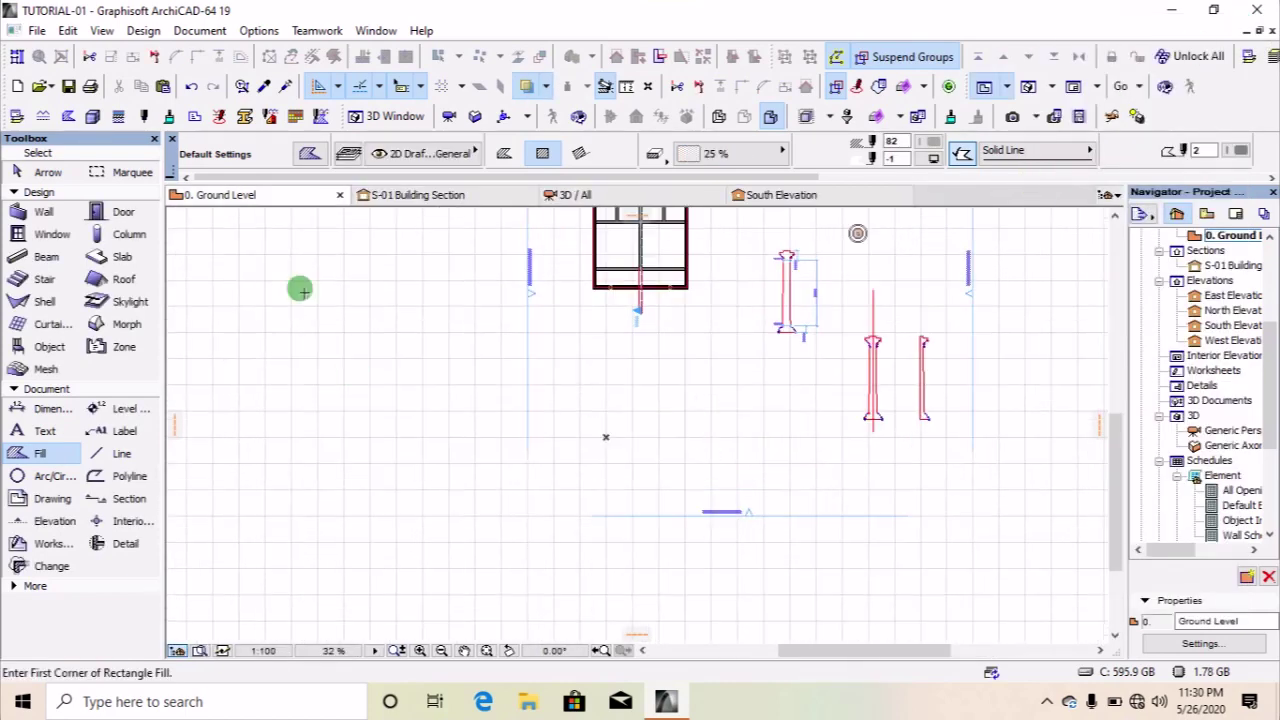
click(38, 212)
click(312, 158)
click(669, 155)
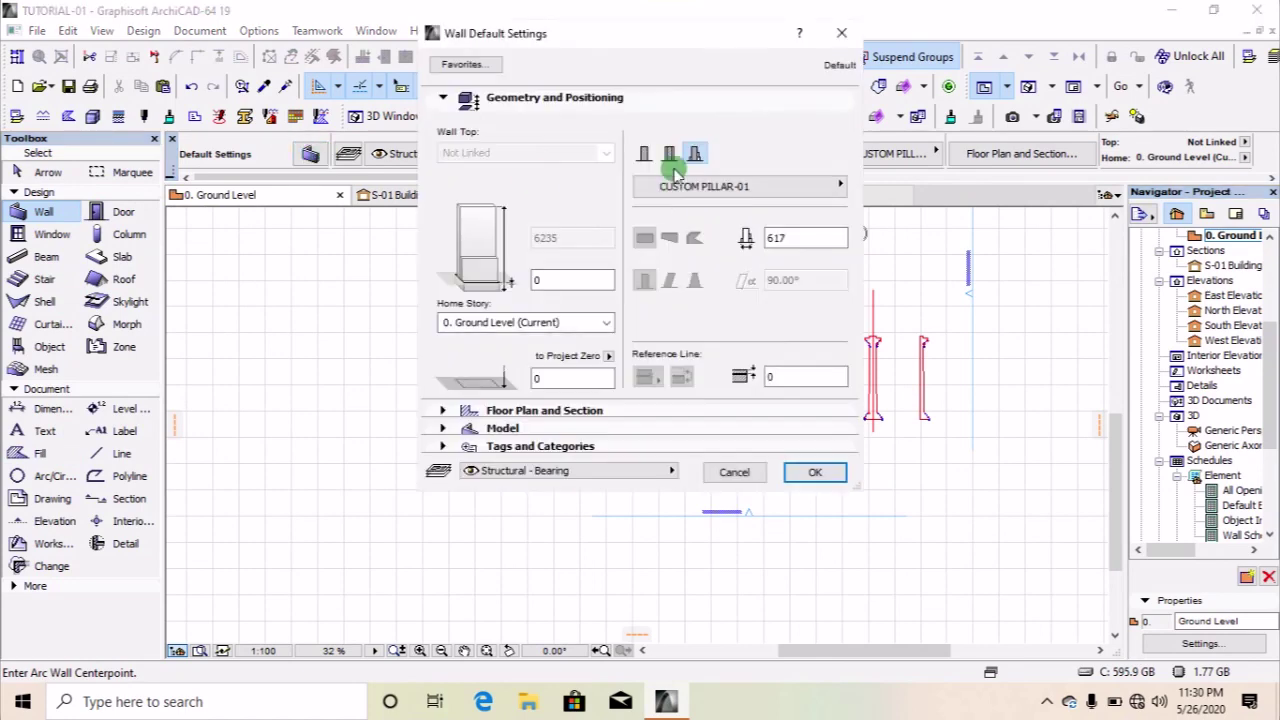
click(697, 155)
click(669, 155)
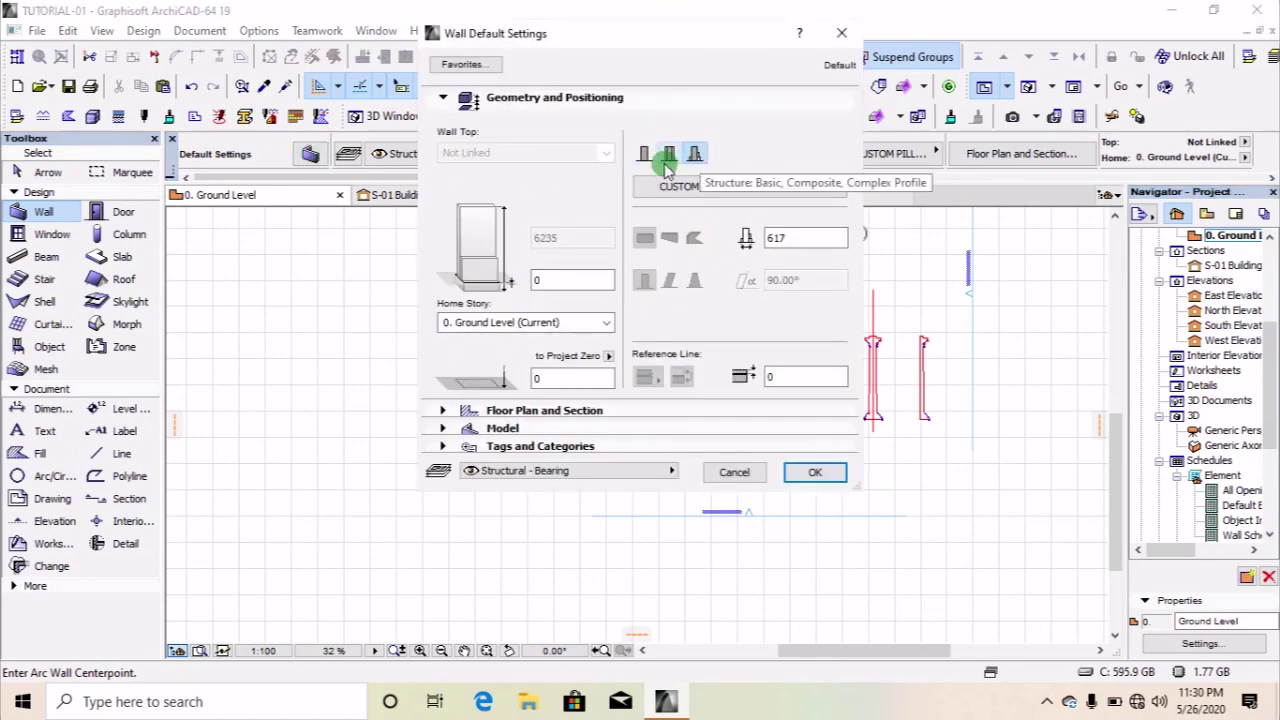
click(644, 155)
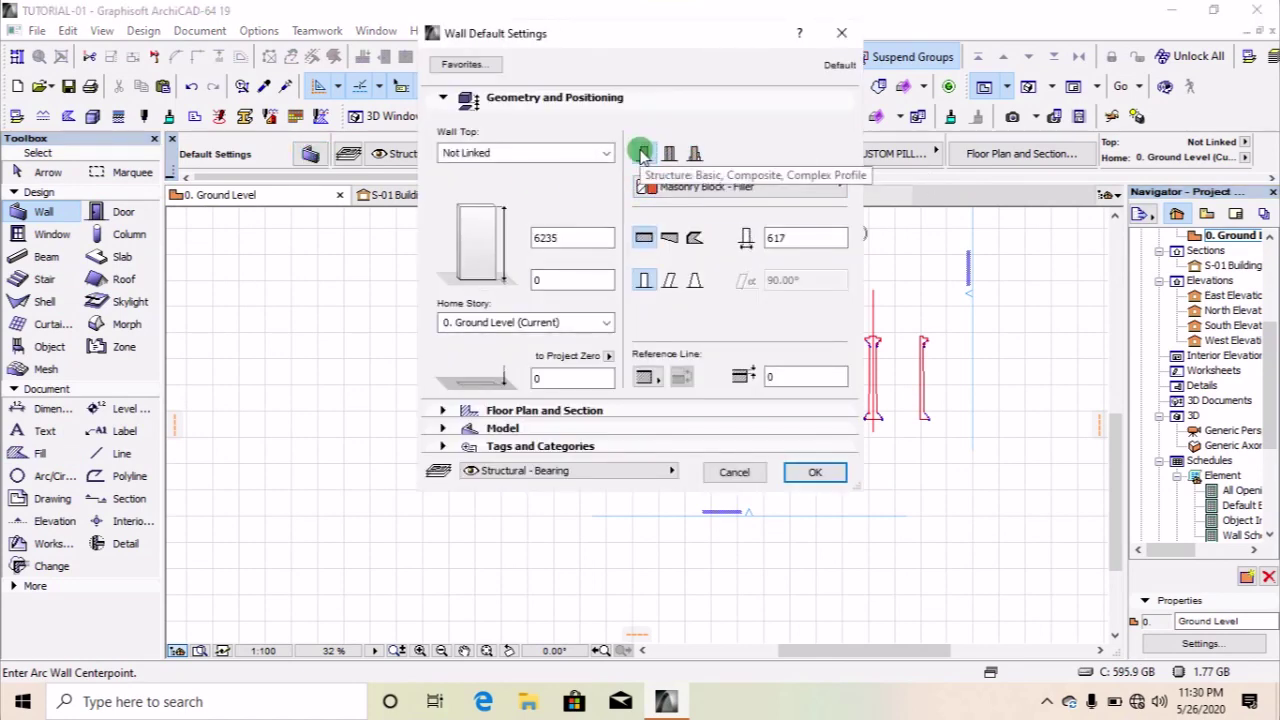
click(443, 428)
click(453, 187)
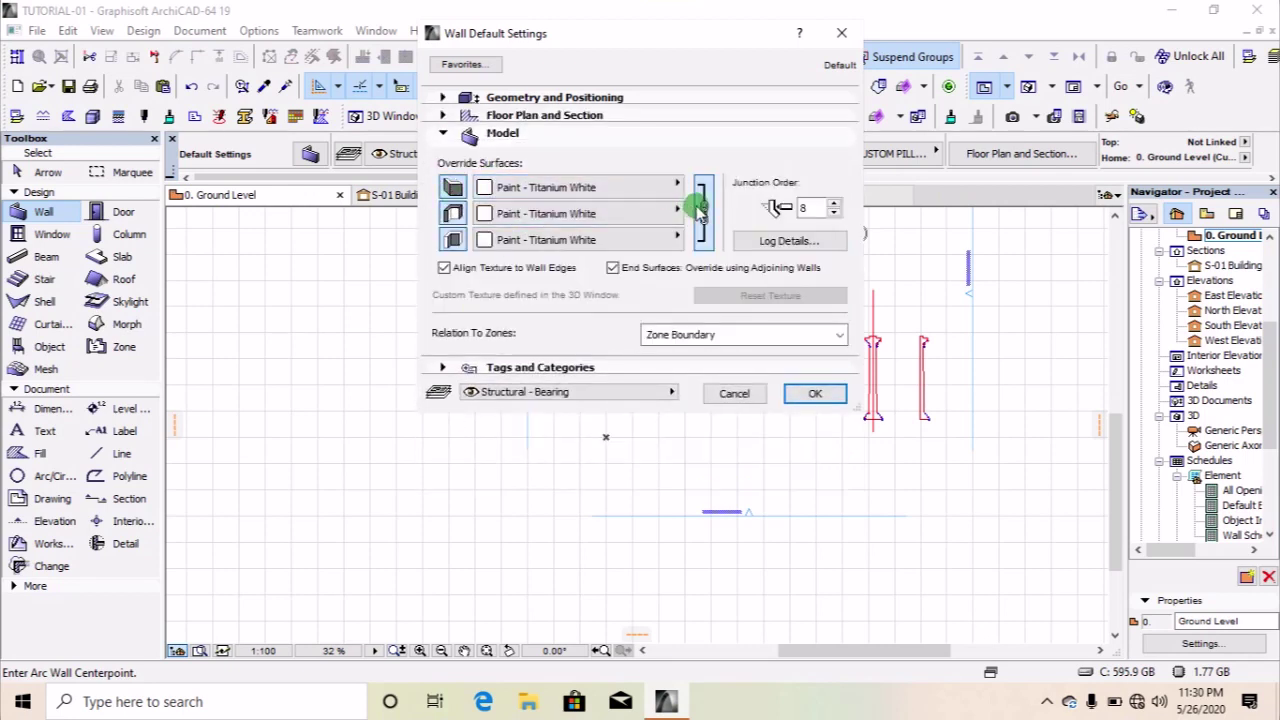
click(703, 210)
click(703, 209)
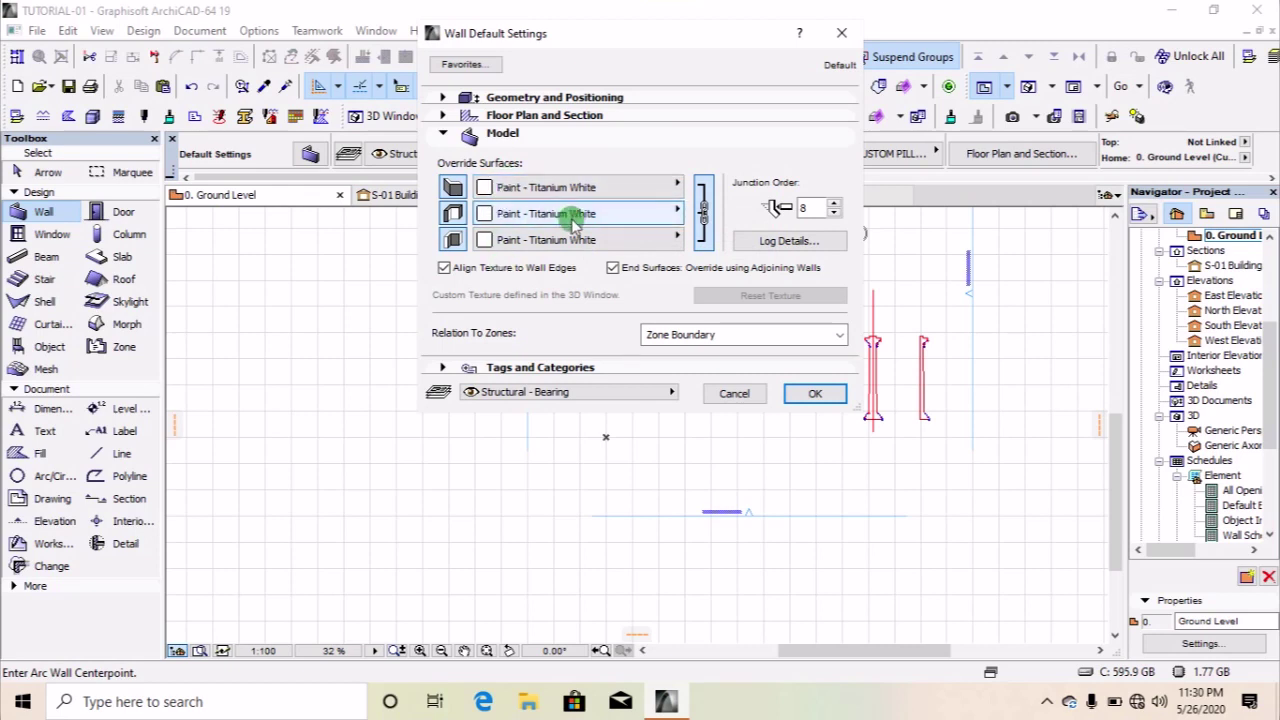
Set the default wall's structure to the complex profile CUSTOM COL-01 and accept the settings.
click(440, 97)
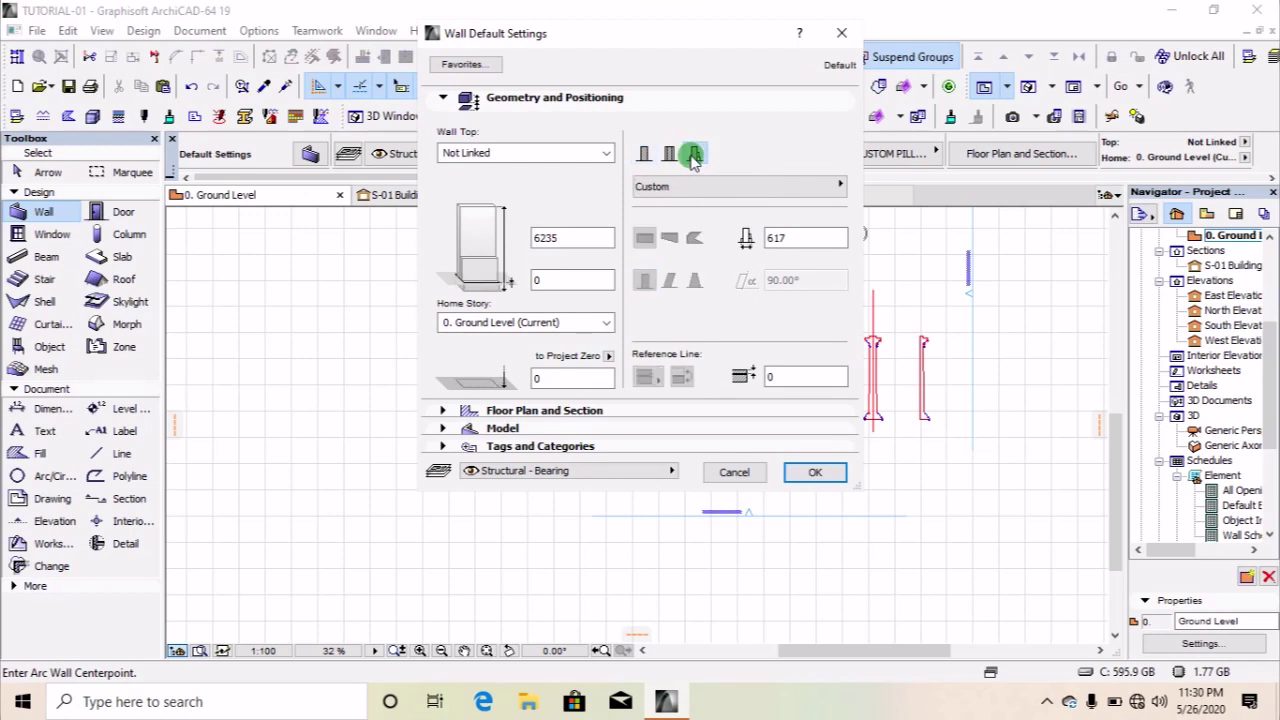
click(840, 188)
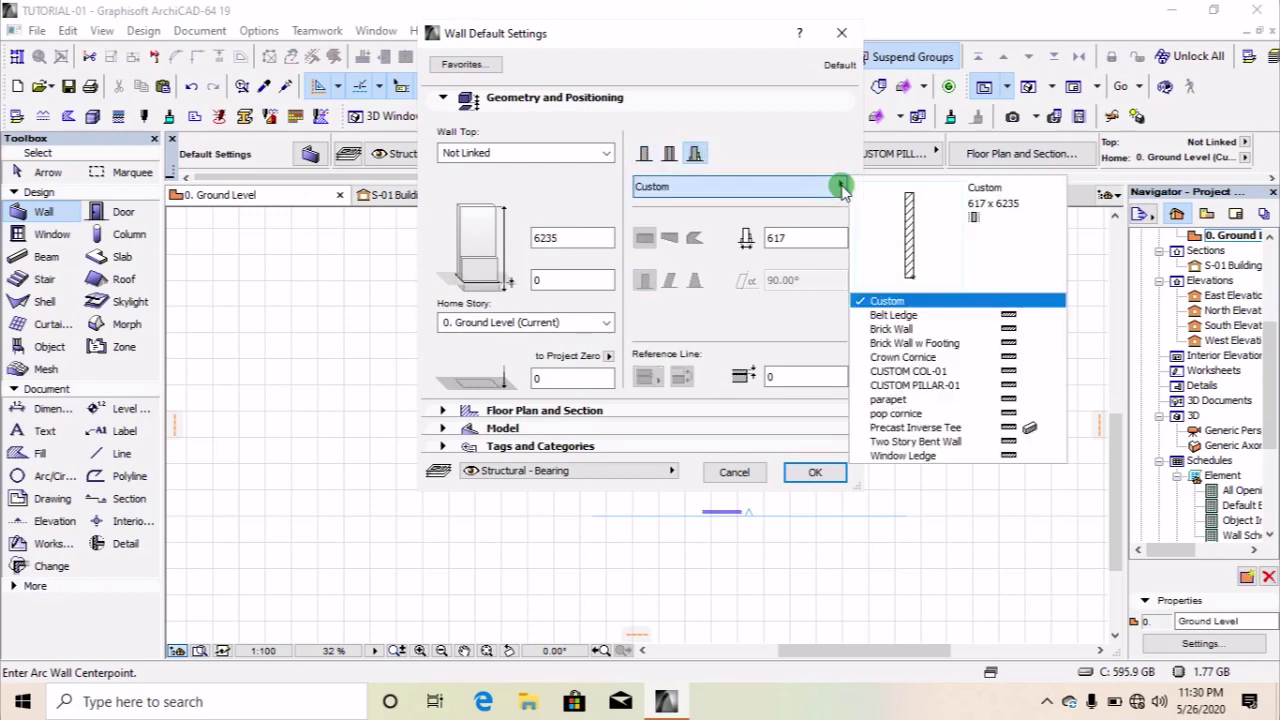
click(935, 371)
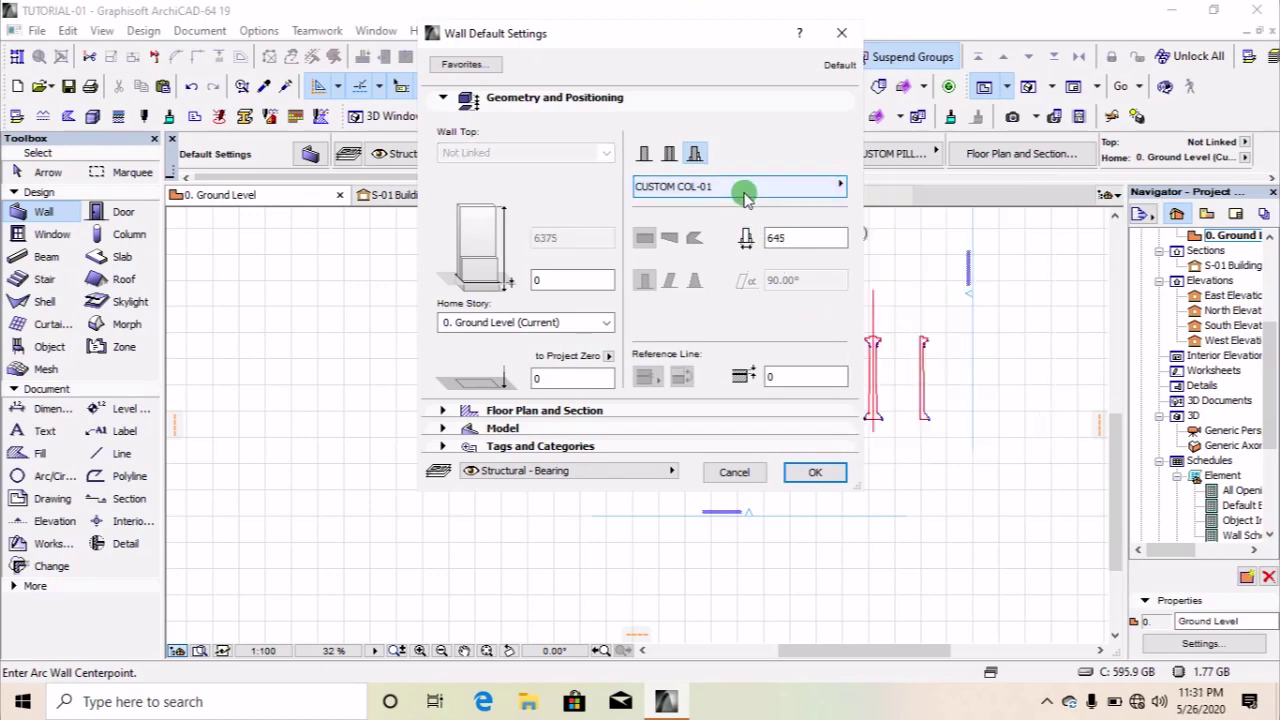
click(810, 474)
scroll(687, 369, down, 4)
scroll(704, 367, up, 5)
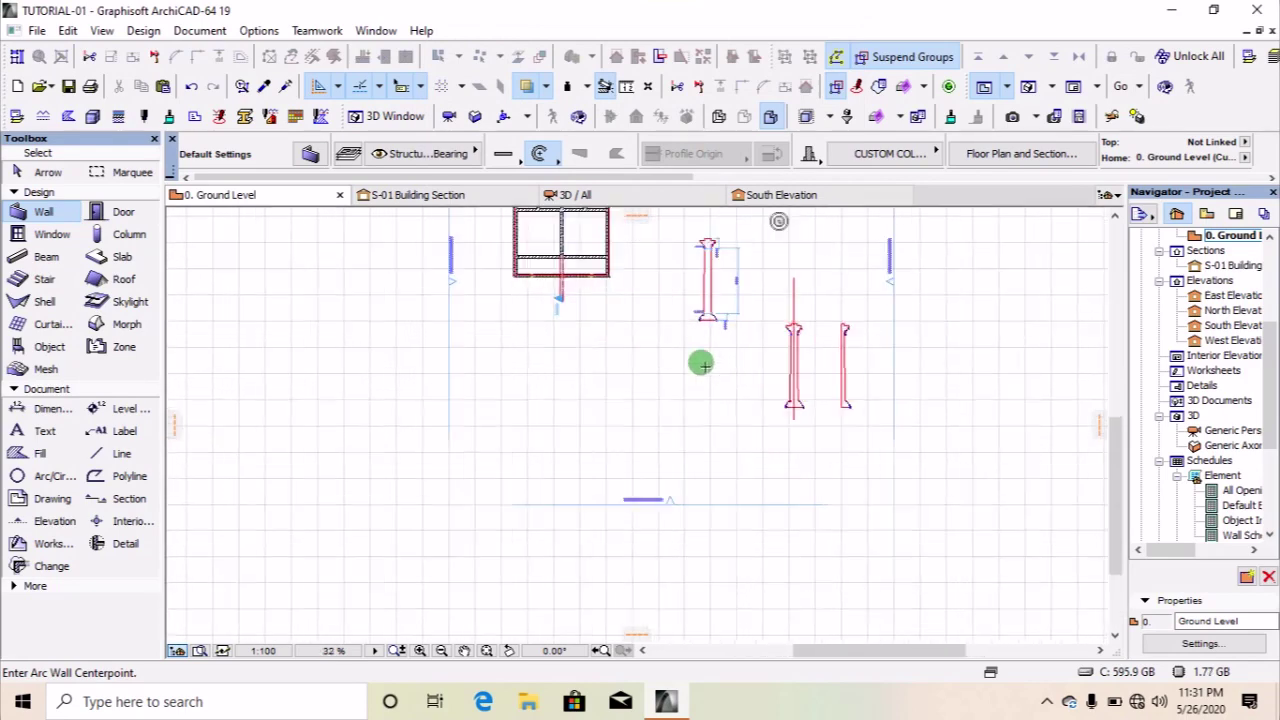
Draw a full-circle curved wall with a 50 mm radius in the open area beside the column drawings on the ground level plan.
scroll(625, 361, up, 3)
scroll(666, 400, down, 4)
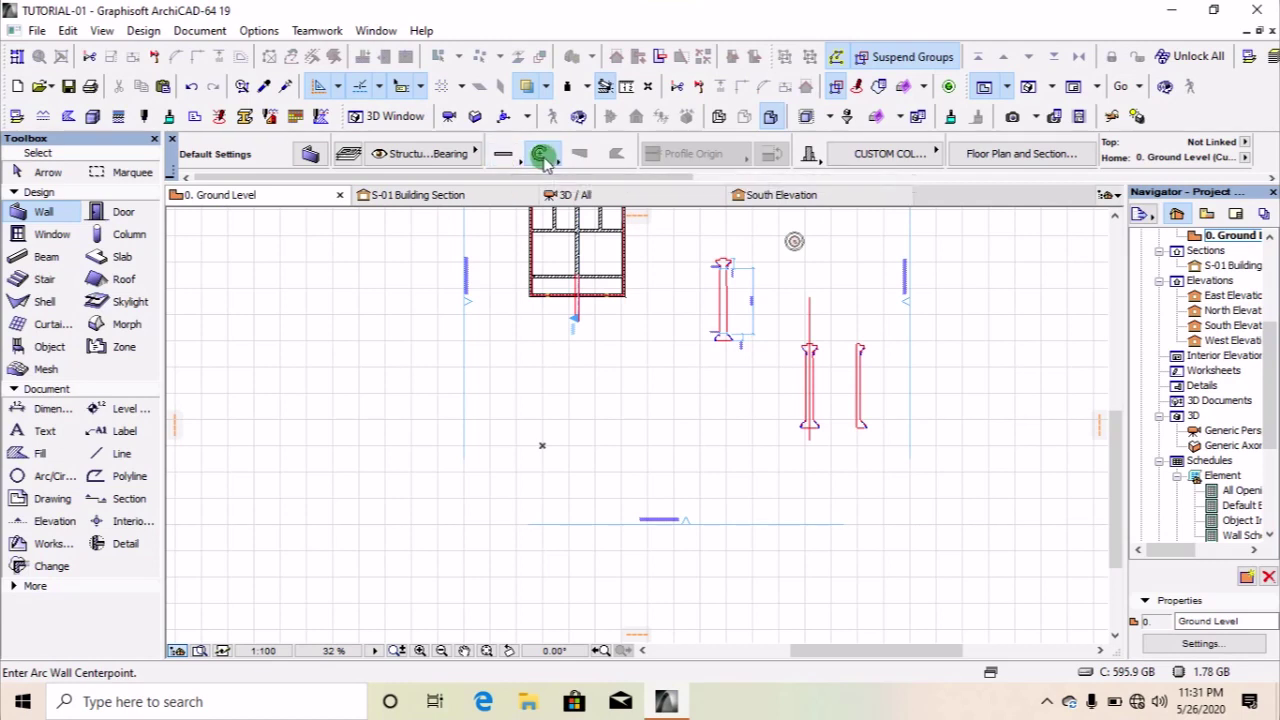
scroll(654, 463, up, 2)
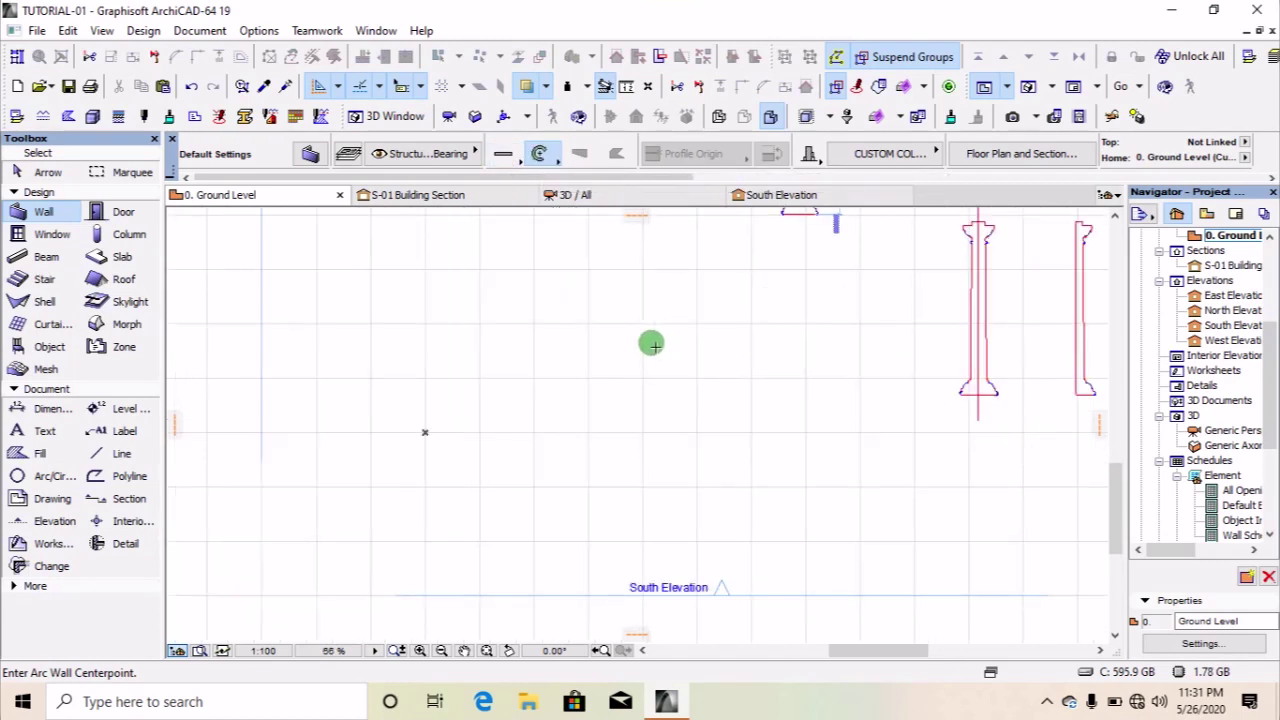
click(651, 344)
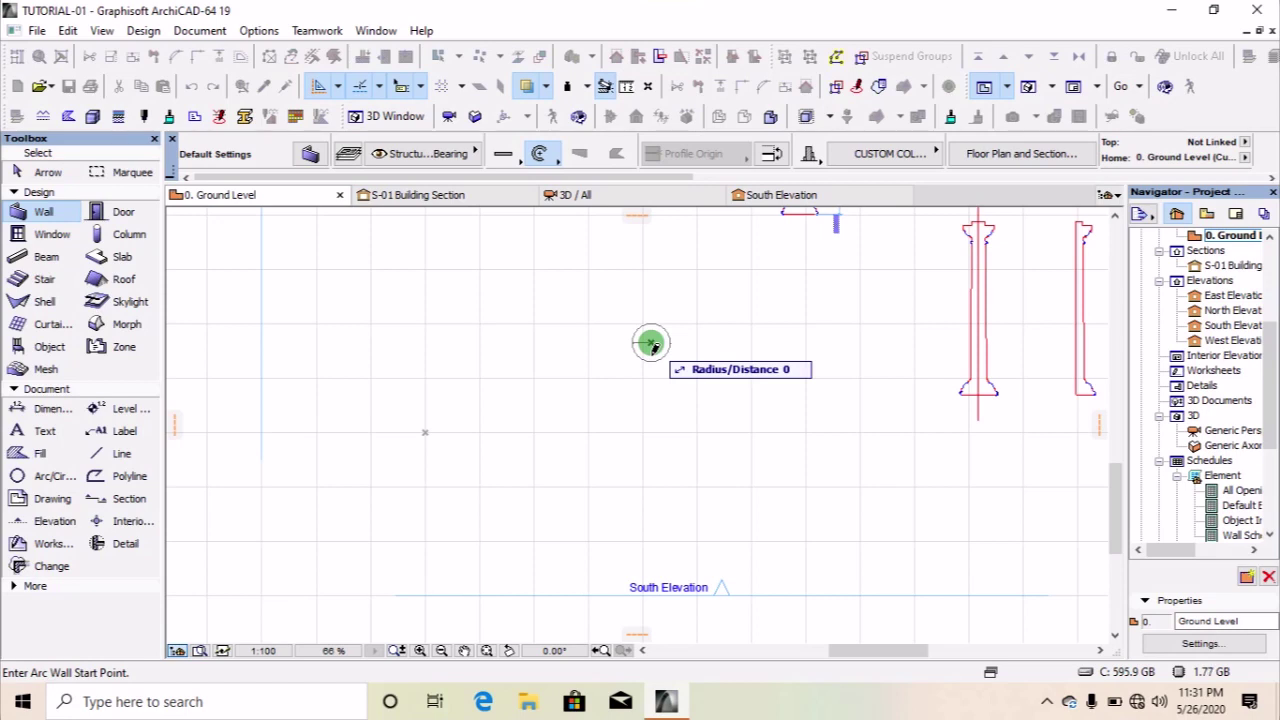
scroll(668, 340, up, 3)
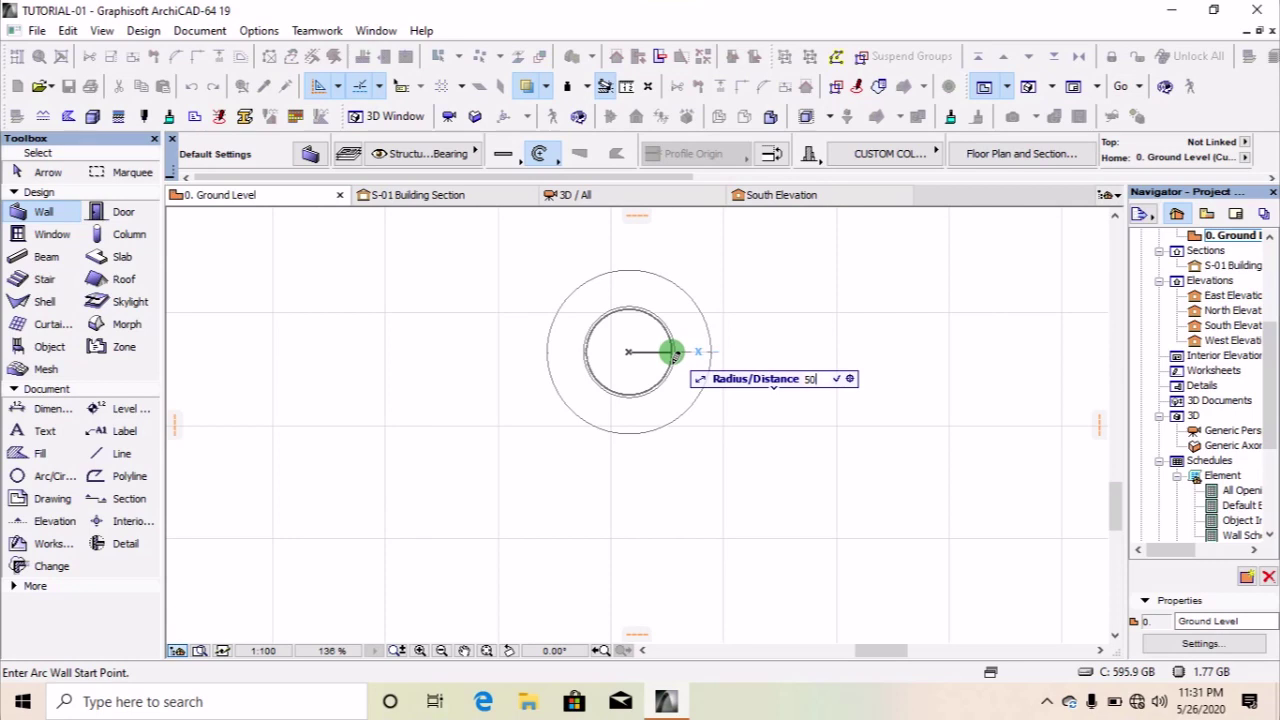
click(672, 352)
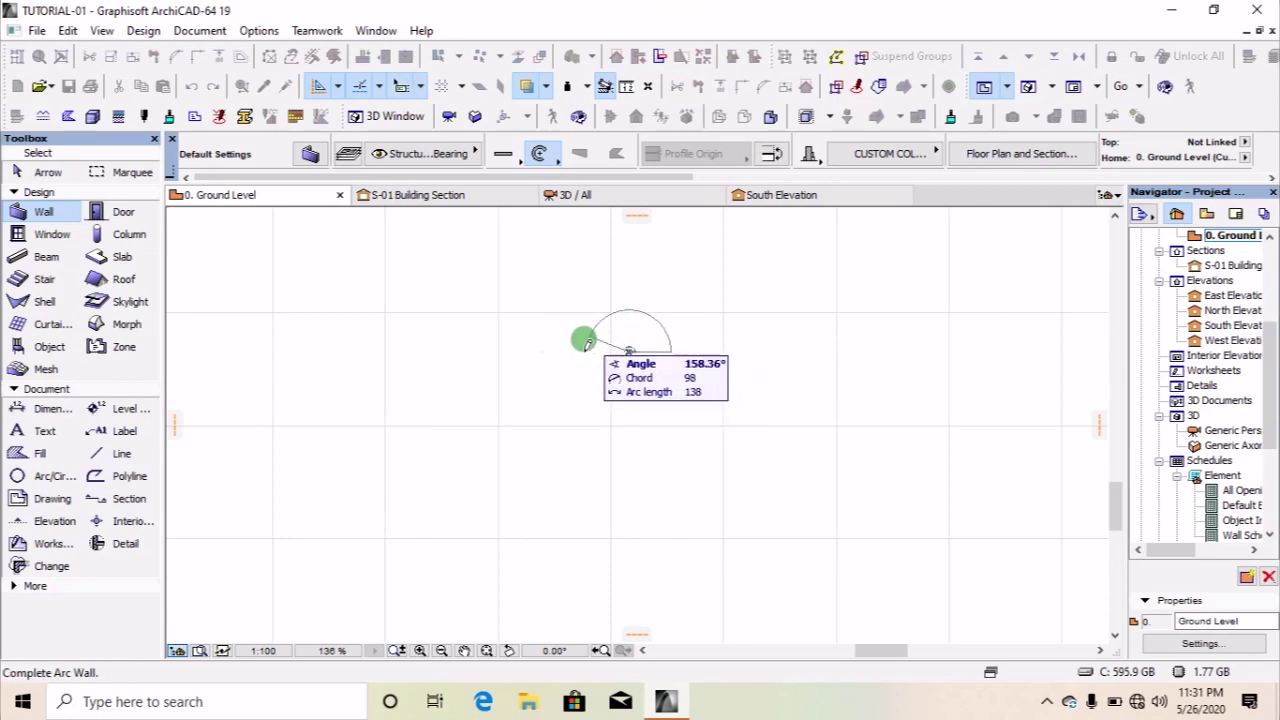
scroll(595, 355, up, 4)
scroll(660, 340, up, 3)
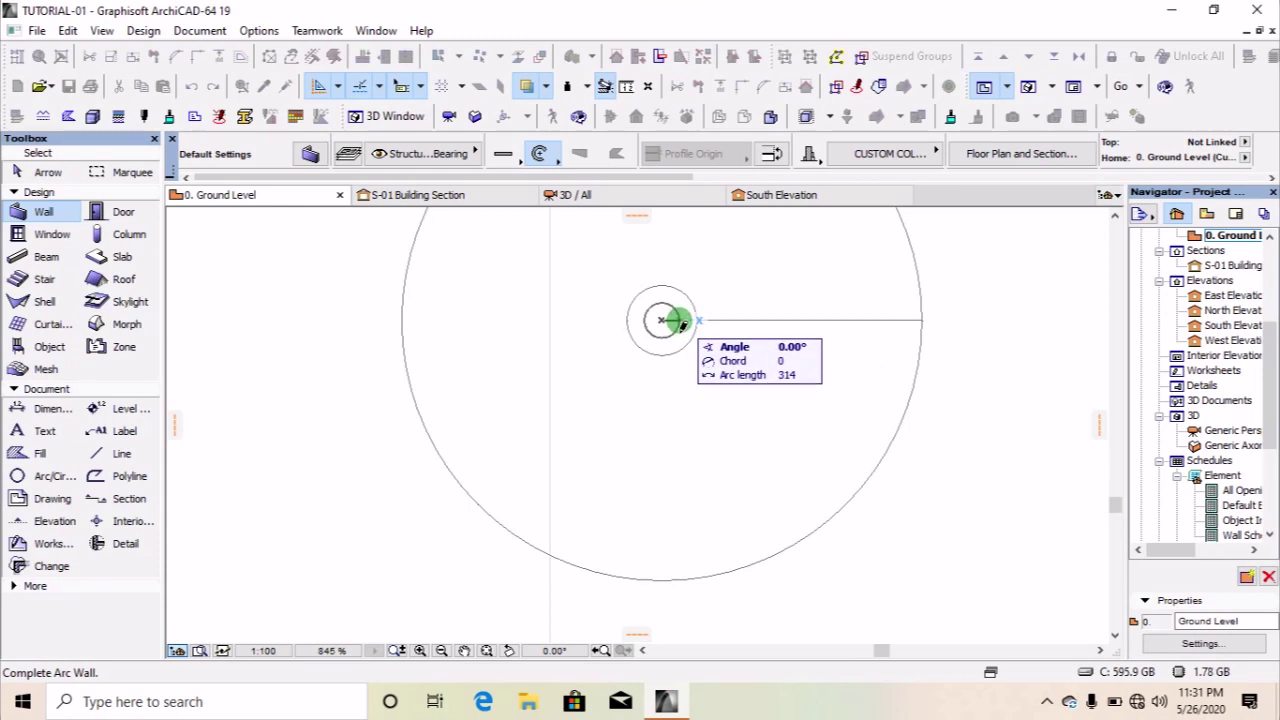
click(677, 320)
scroll(685, 345, down, 4)
scroll(690, 360, down, 3)
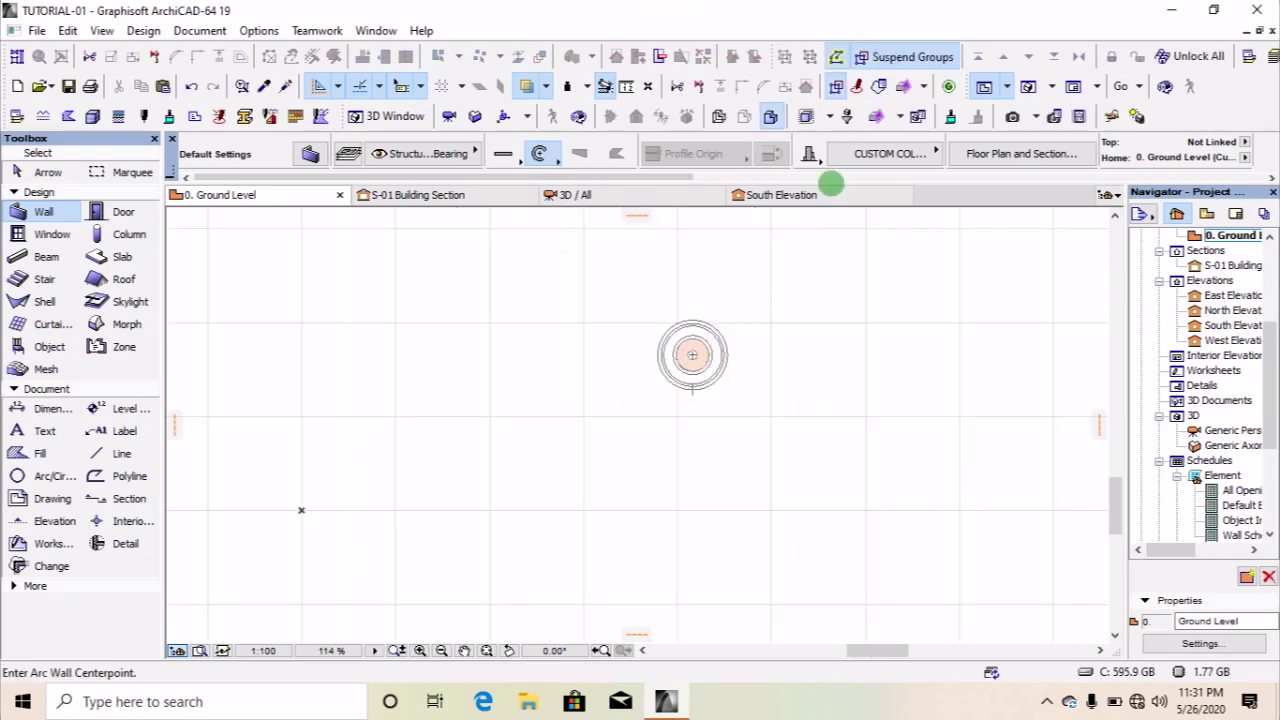
Examine the new round column in 3D, checking its capital, shaft and base from several angles and its proportions against the house.
click(1028, 88)
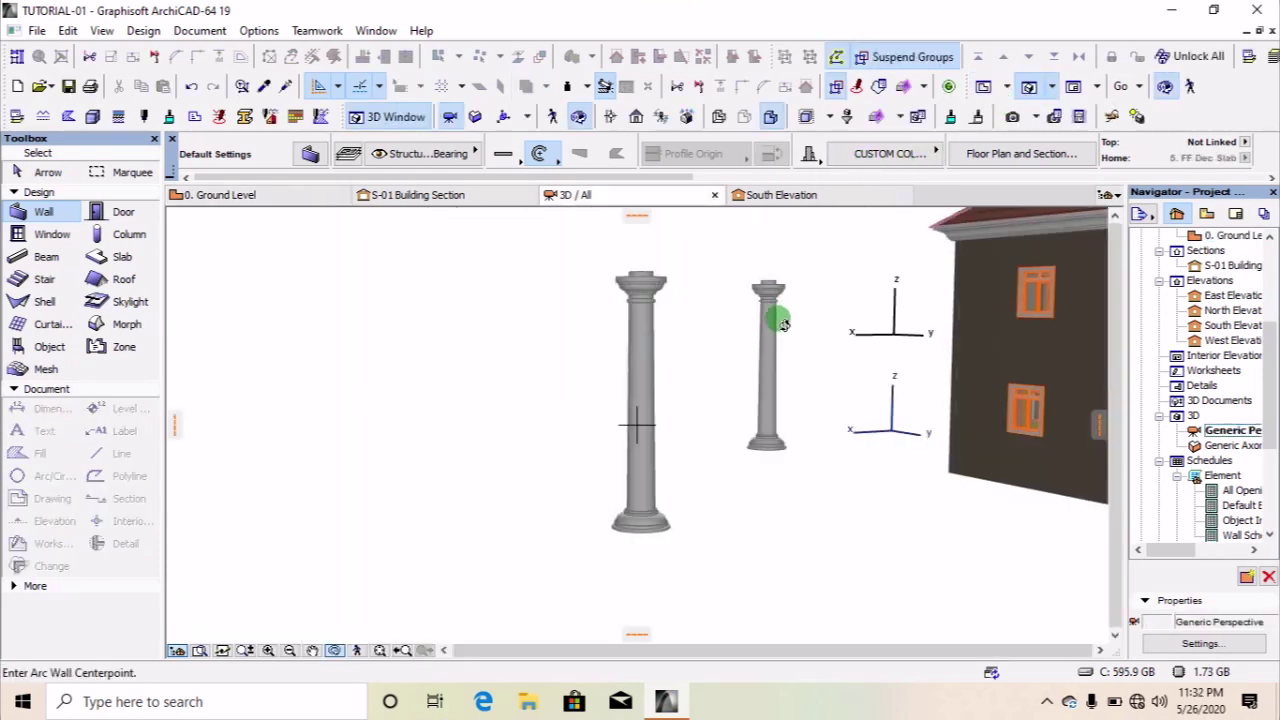
scroll(684, 392, up, 10)
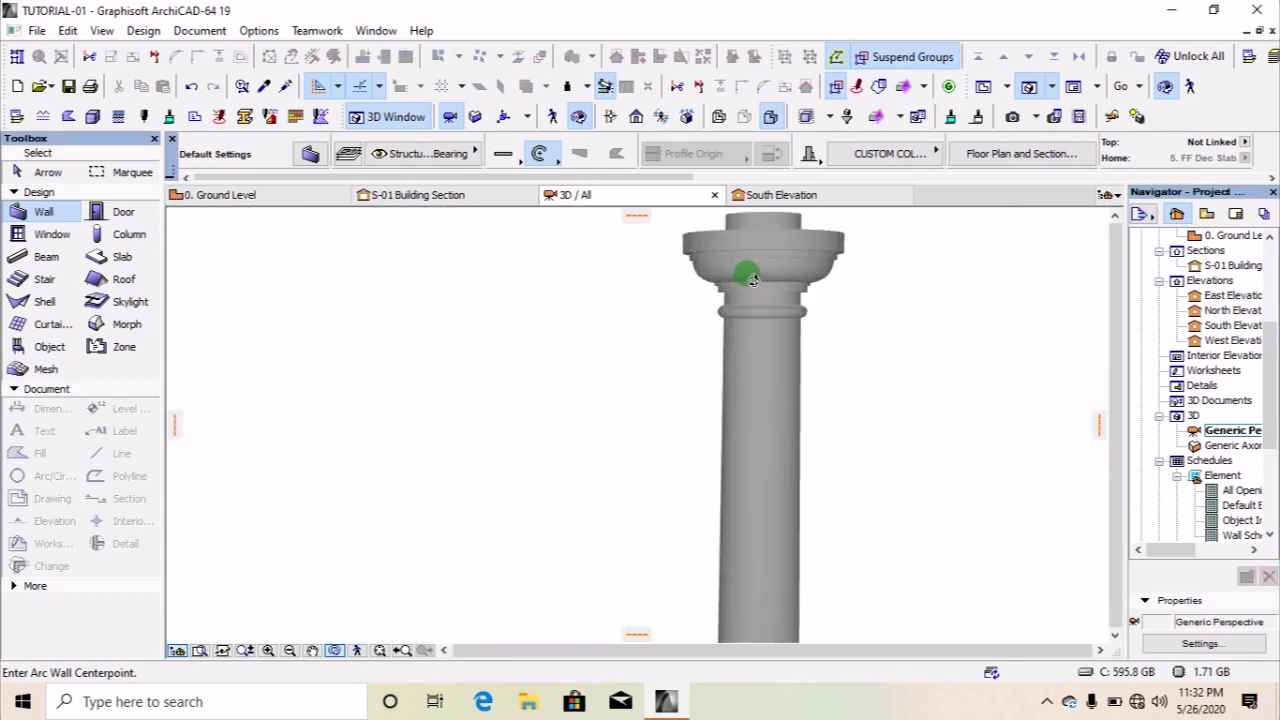
scroll(684, 356, down, 10)
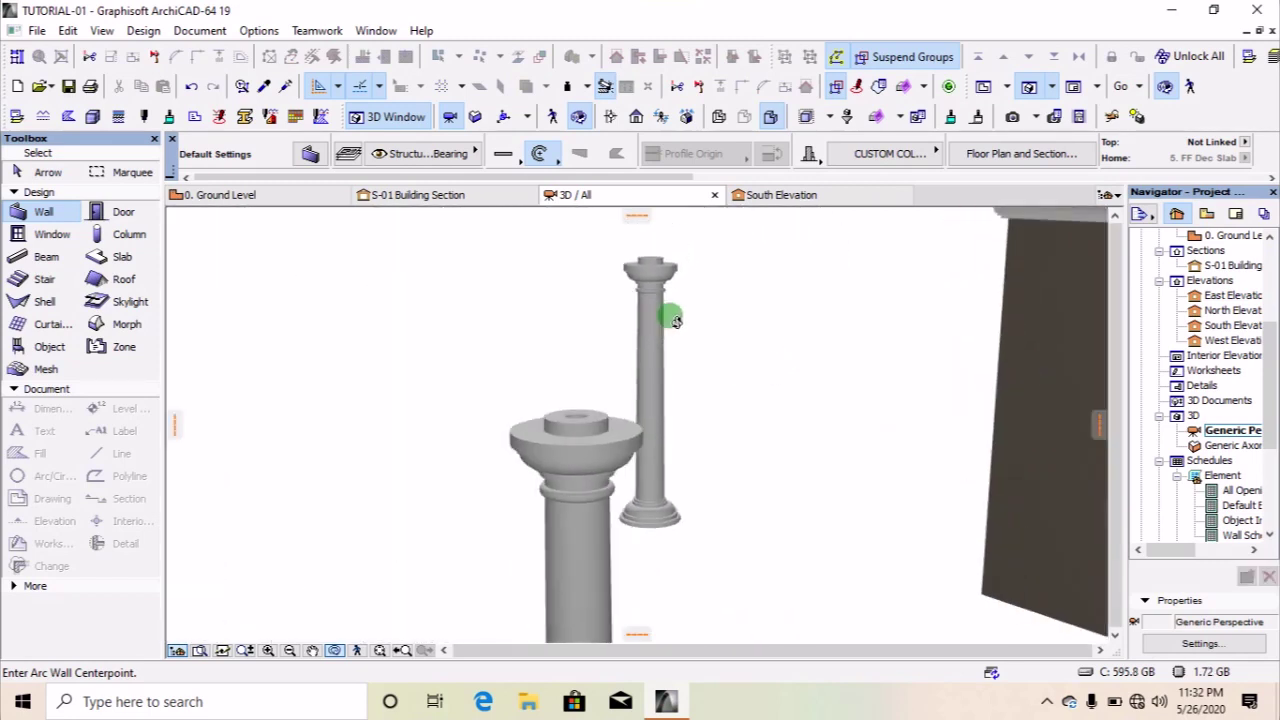
shift+middle_drag(616, 482, 596, 324)
scroll(596, 324, down, 2)
scroll(560, 535, up, 9)
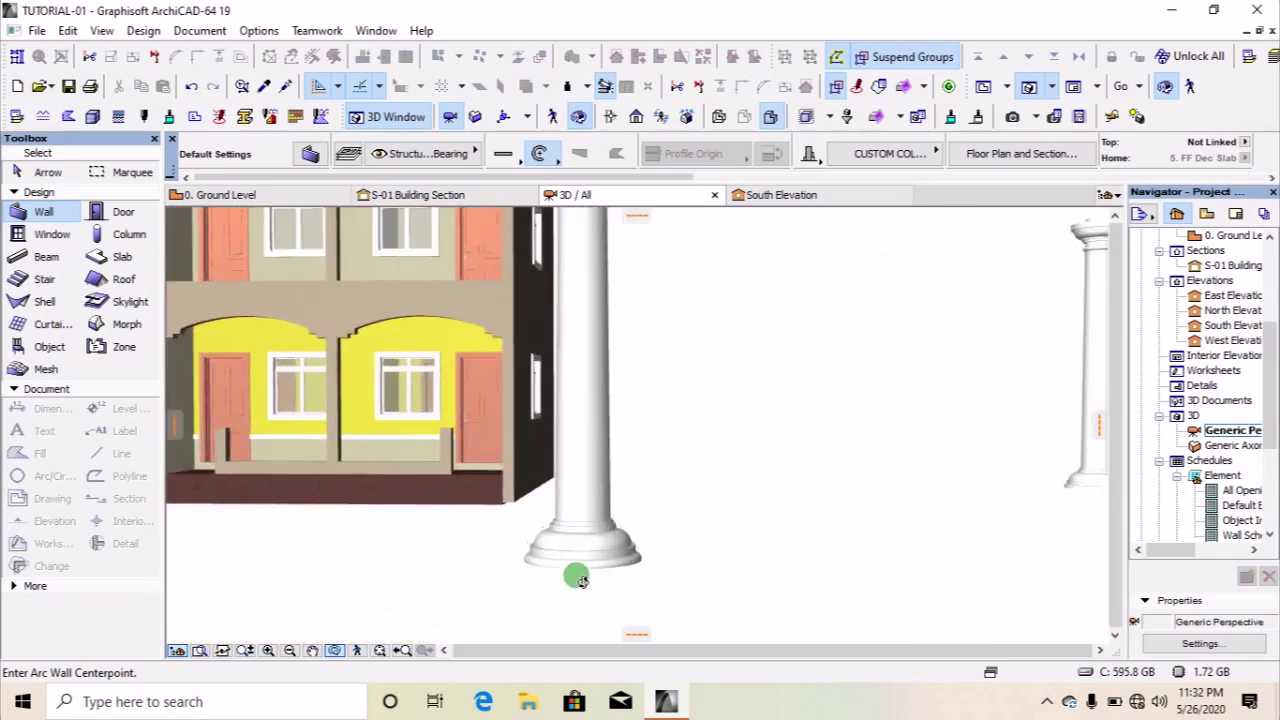
shift+middle_drag(638, 557, 672, 564)
scroll(665, 550, down, 5)
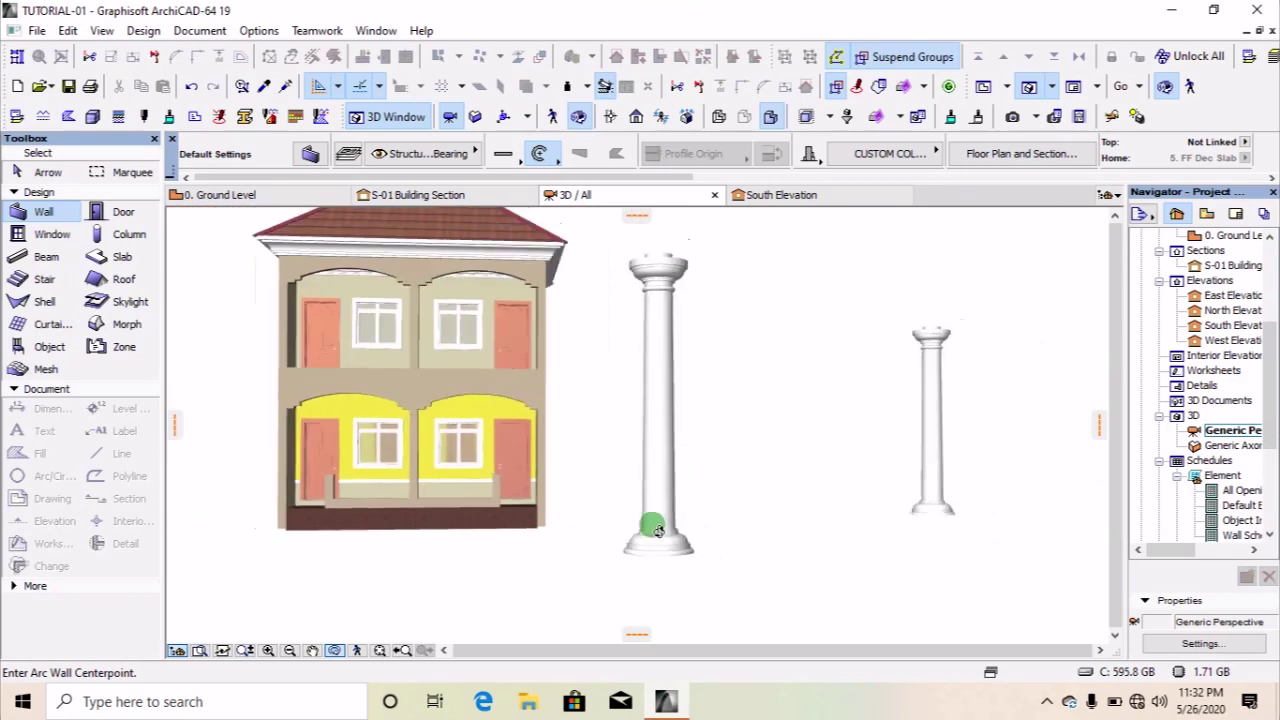
scroll(666, 309, up, 12)
drag(610, 396, 709, 417)
scroll(594, 346, down, 7)
scroll(625, 500, up, 1)
drag(649, 503, 474, 431)
scroll(574, 474, down, 4)
scroll(474, 431, down, 4)
scroll(420, 443, up, 5)
scroll(515, 349, up, 5)
drag(519, 353, 597, 394)
scroll(603, 314, up, 1)
scroll(606, 291, down, 3)
drag(606, 291, 601, 403)
shift+middle_drag(600, 400, 423, 383)
shift+middle_drag(617, 450, 688, 400)
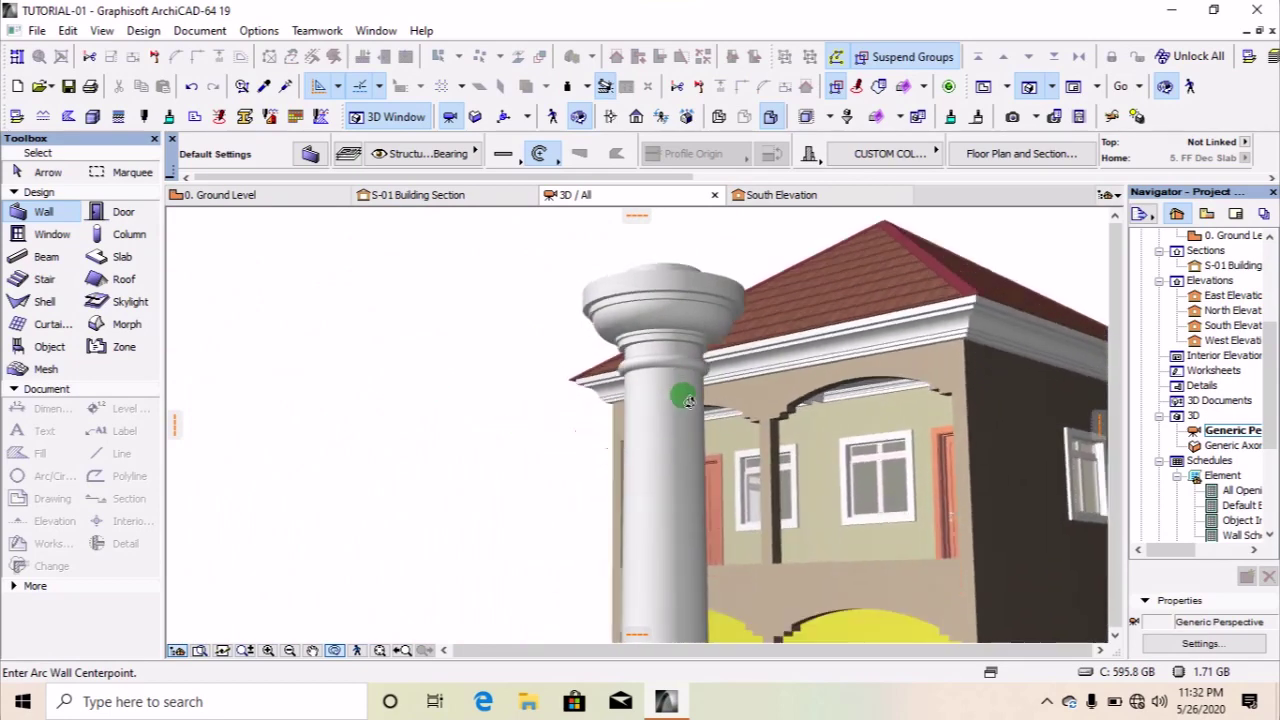